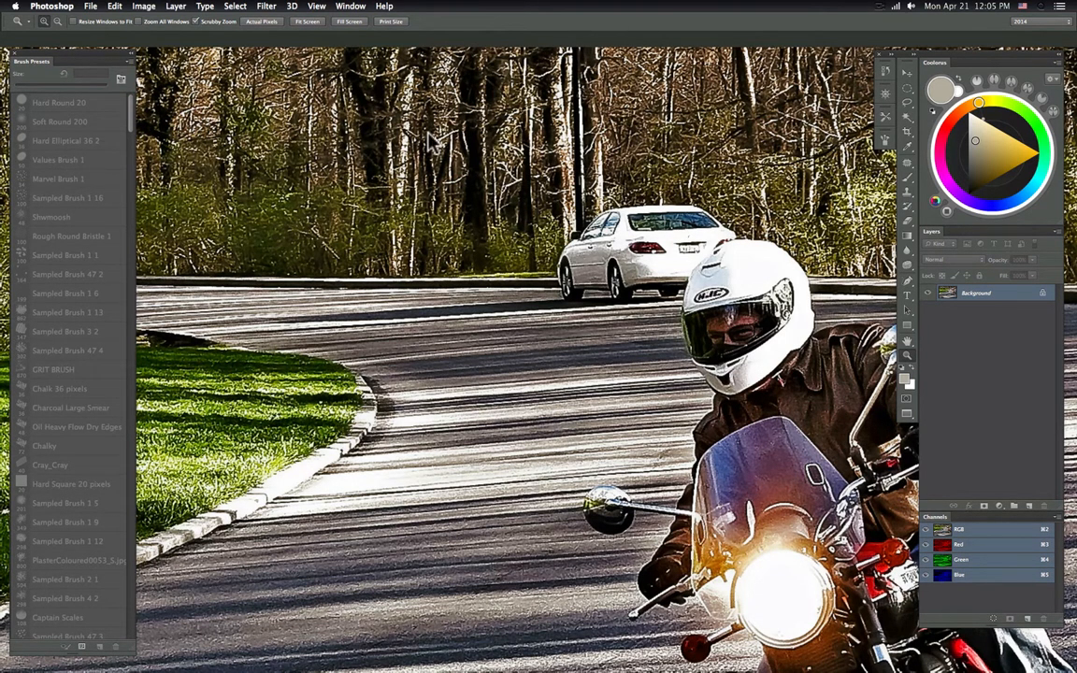
- Duplicate the Background layer and make the copy the active layer
left_click_drag(959, 304, 1028, 506)
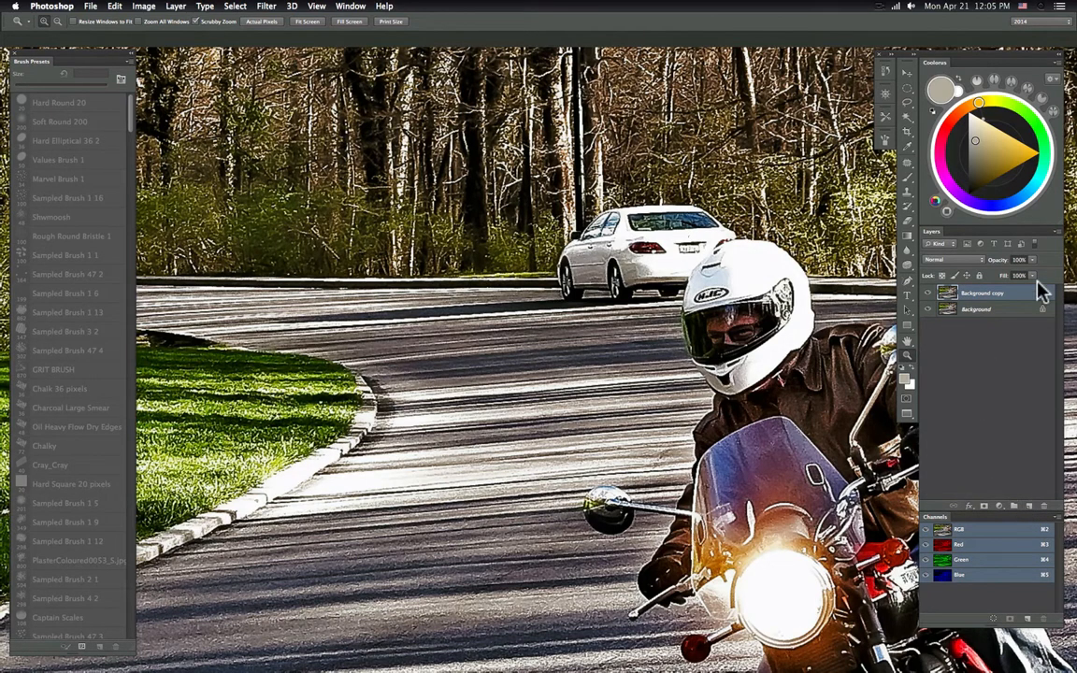
left_click(975, 310)
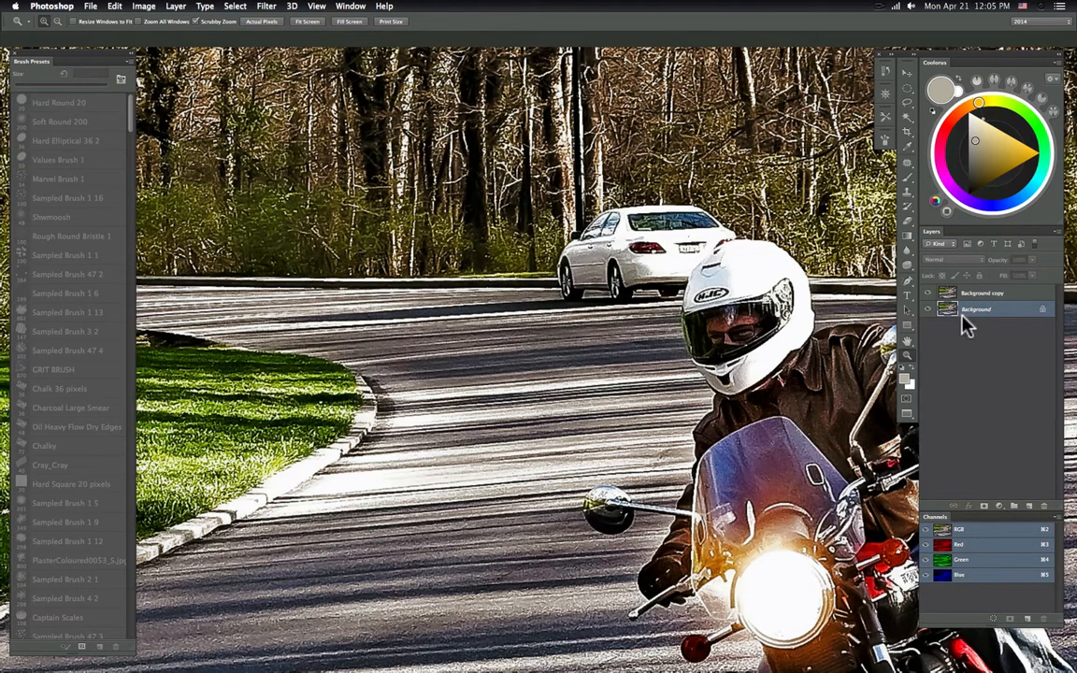
left_click(968, 297)
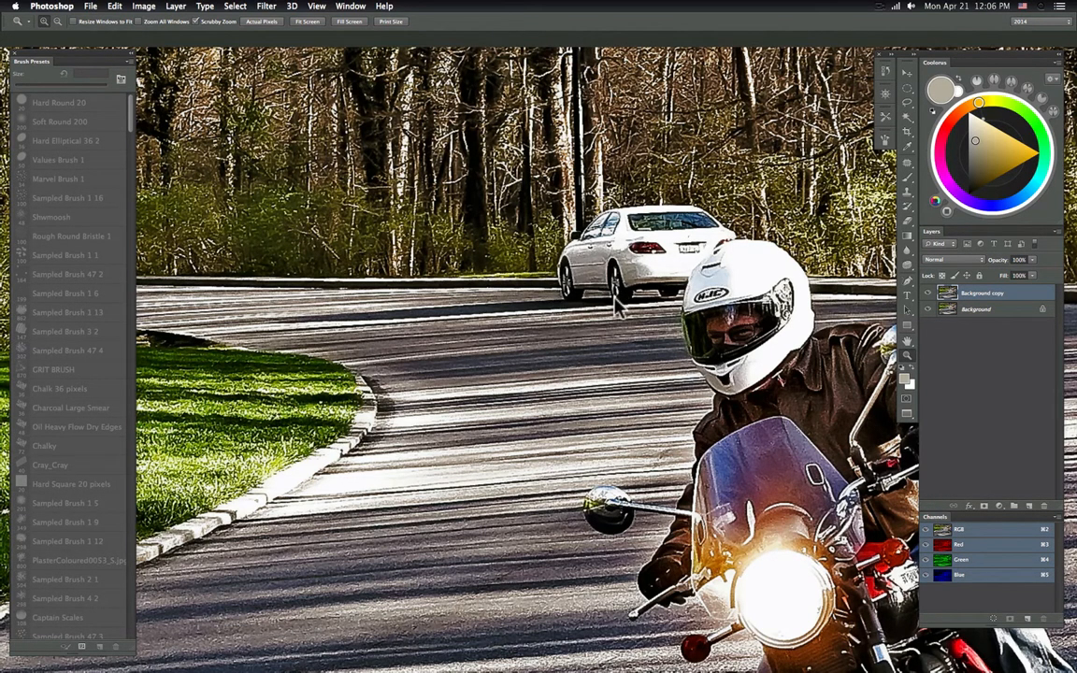
- Look over the street photo, from the motorcyclist close up to the full scene with road and grass
scroll(561, 309, "up", 3)
left_click_drag(584, 354, 583, 348)
left_click_drag(642, 405, 606, 425)
left_click_drag(617, 458, 662, 367)
double_click(907, 356)
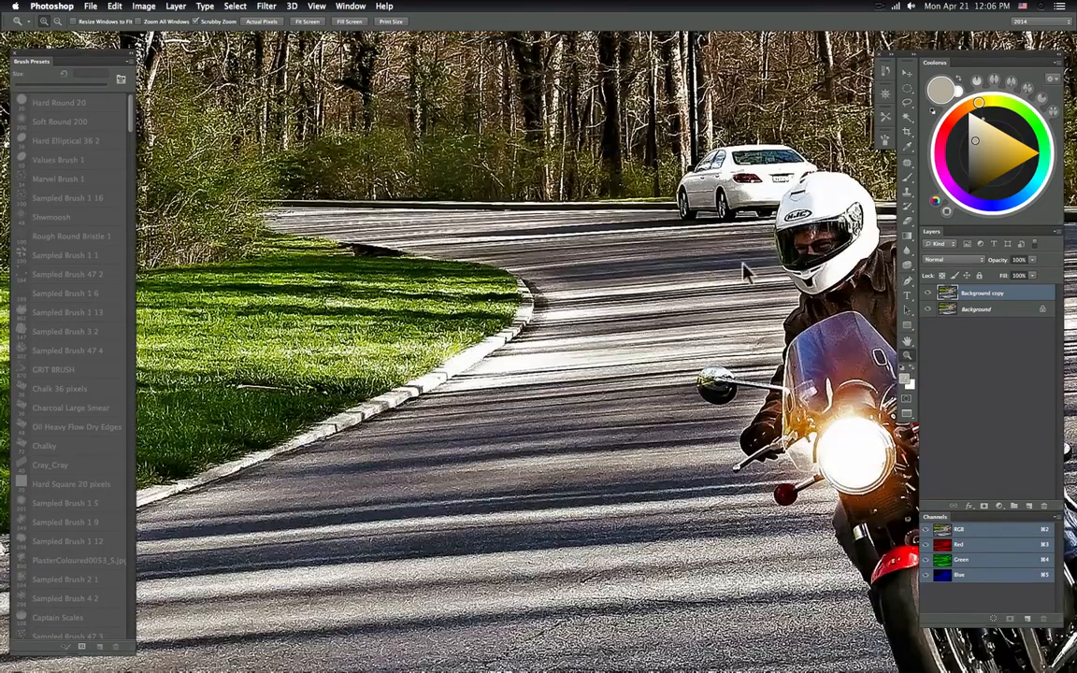
left_click_drag(761, 293, 409, 246)
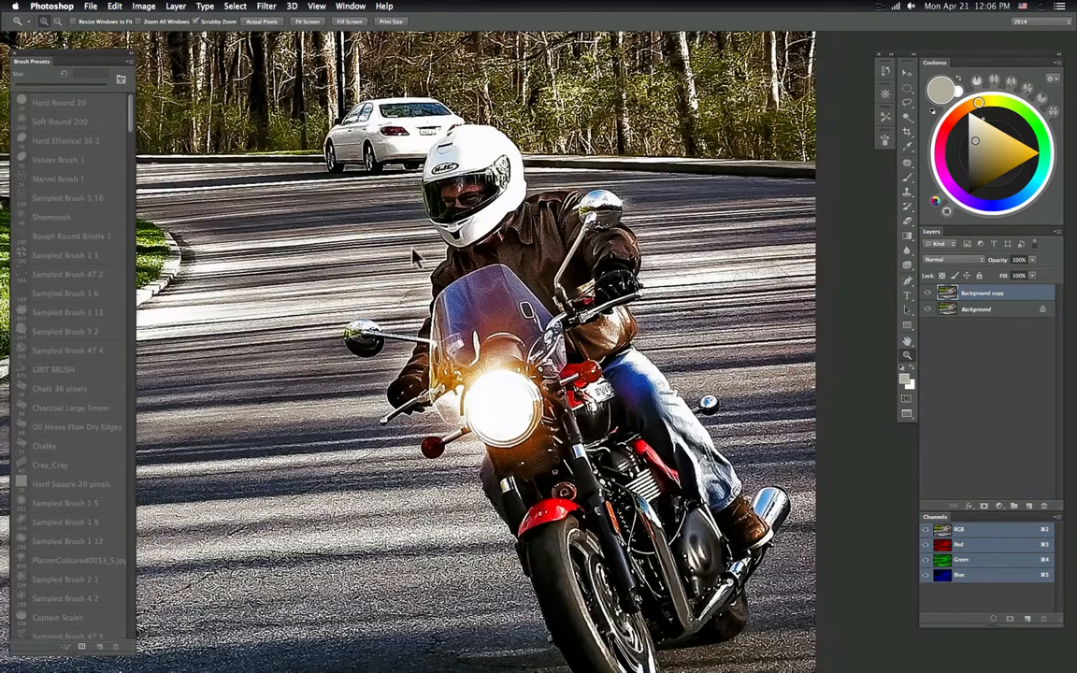
left_click_drag(393, 455, 604, 393)
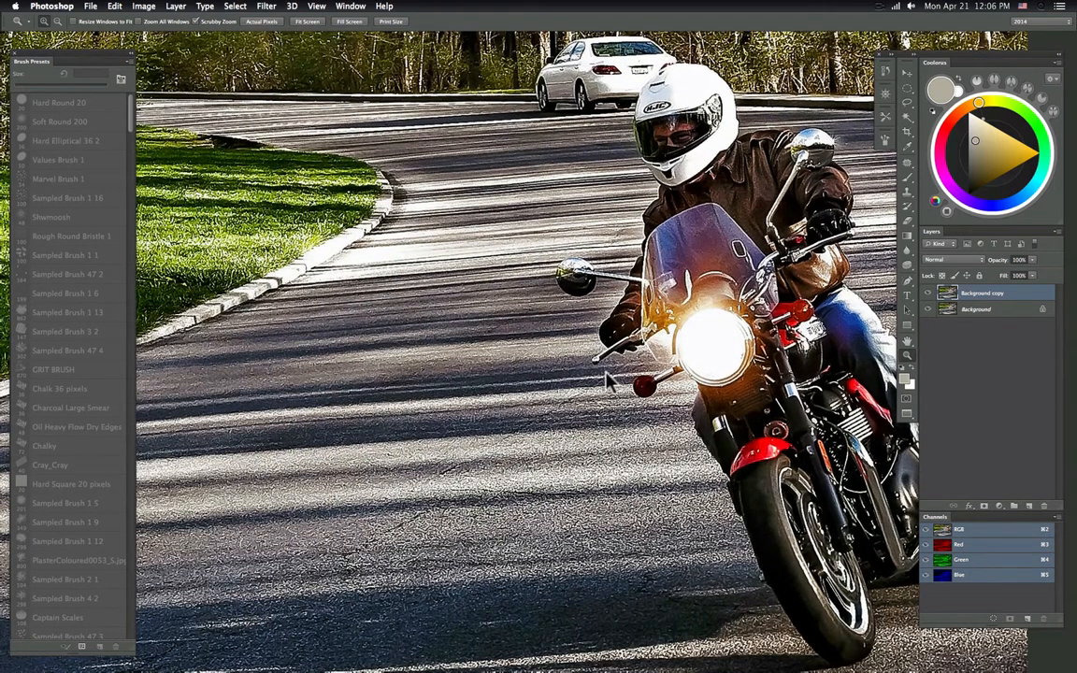
left_click(617, 362, "alt")
left_click(617, 362, "alt")
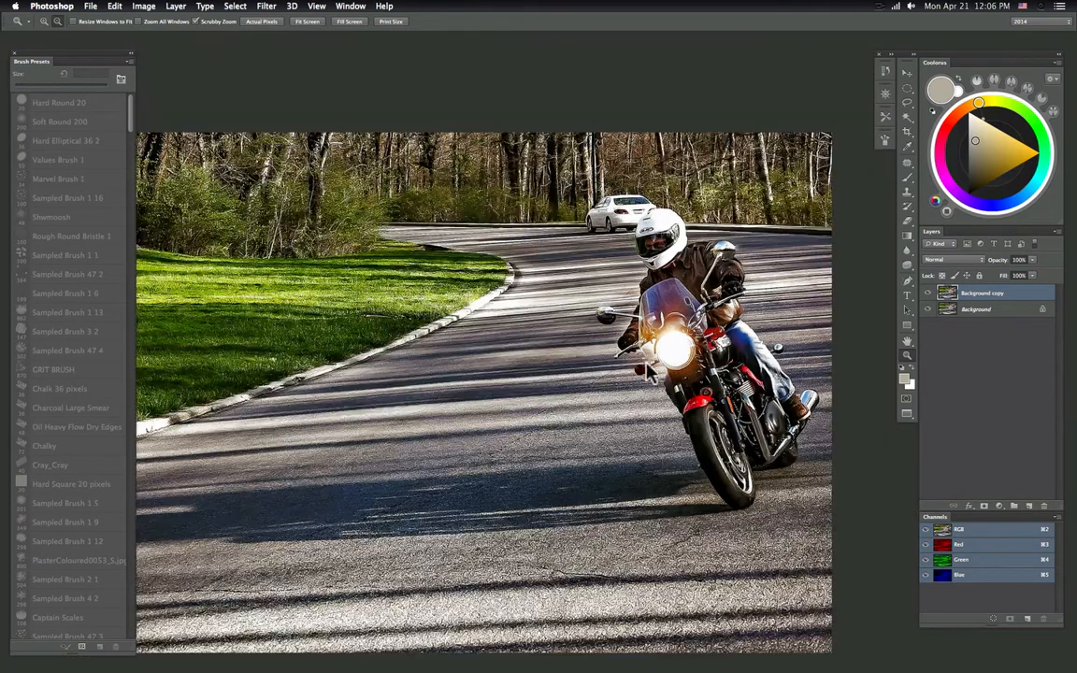
left_click_drag(620, 364, 688, 347)
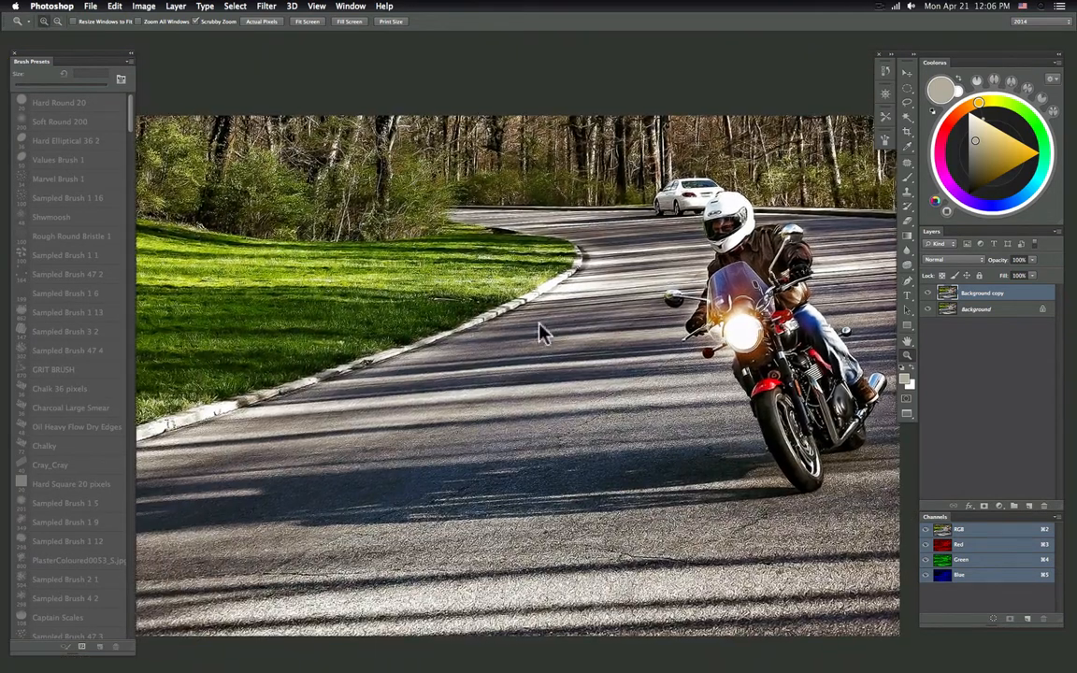
- Examine the white car and the area where the rider's helmet overlaps it
double_click(907, 356)
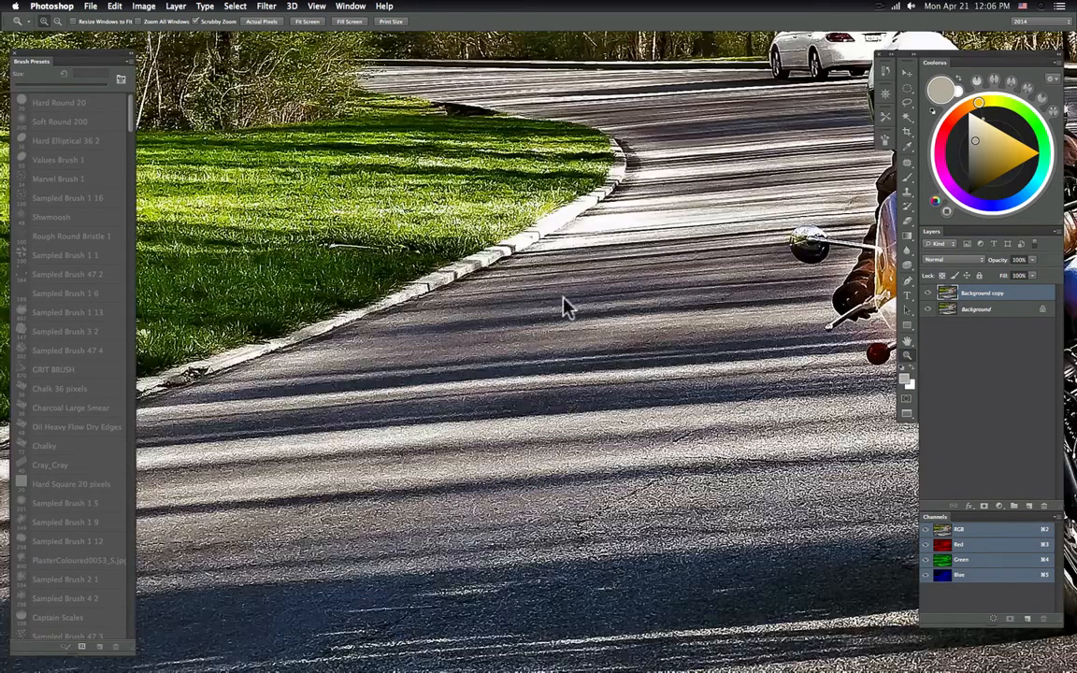
left_click_drag(659, 290, 358, 442)
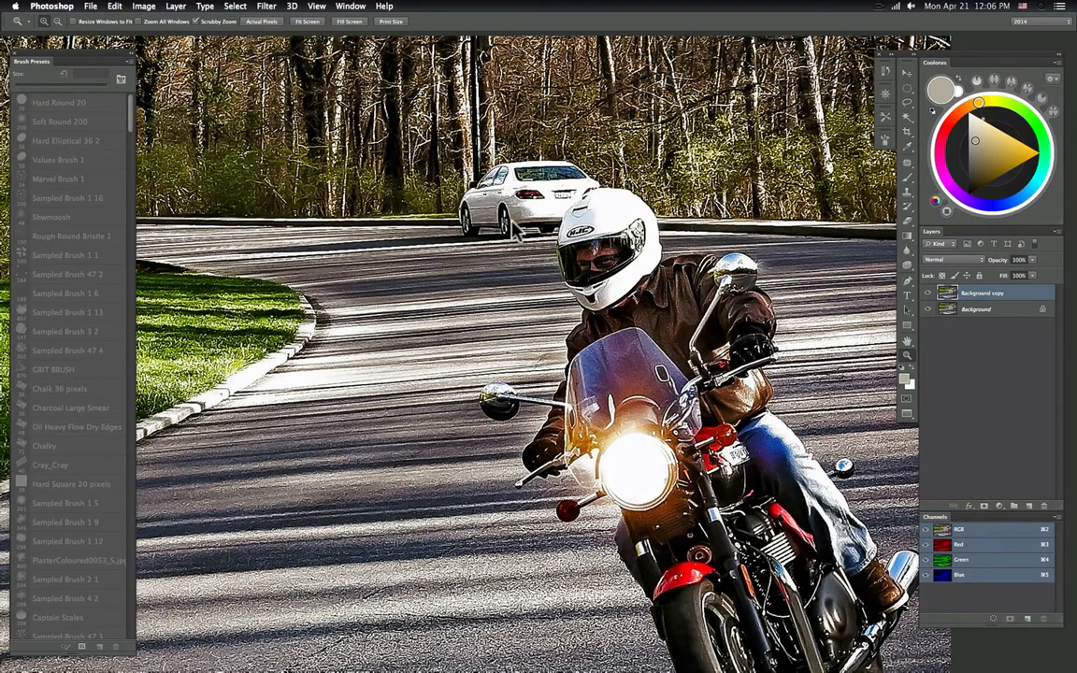
left_click(595, 331, "alt")
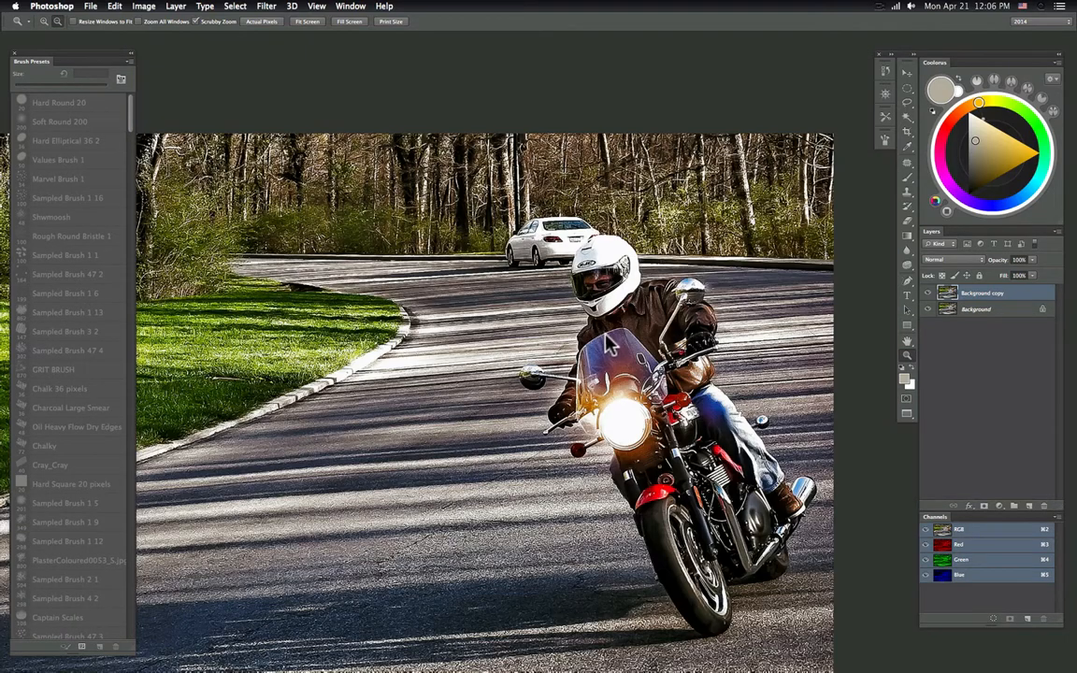
left_click(603, 359, "alt")
left_click_drag(540, 323, 687, 235)
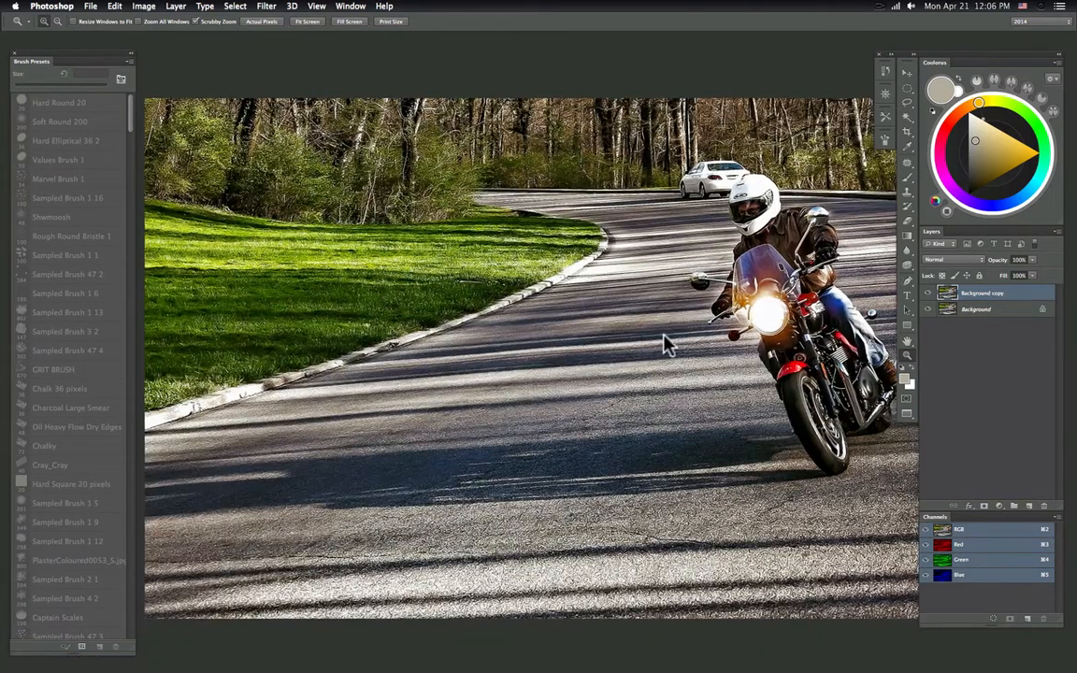
left_click(656, 352, "alt")
left_click_drag(699, 350, 642, 363)
left_click(633, 363)
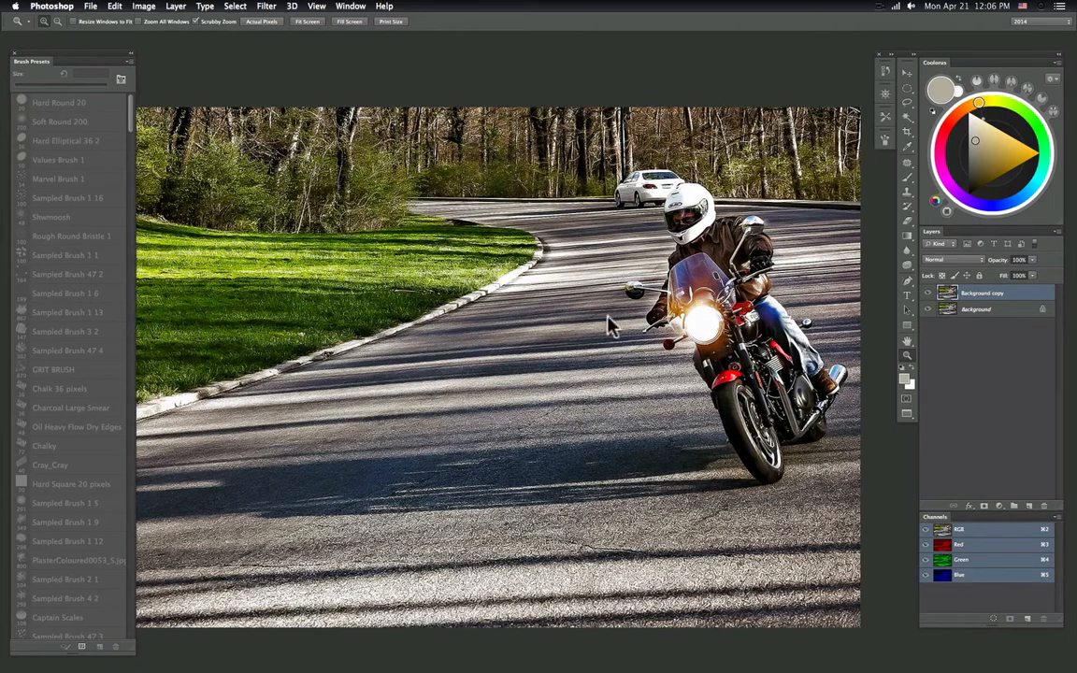
double_click(906, 357)
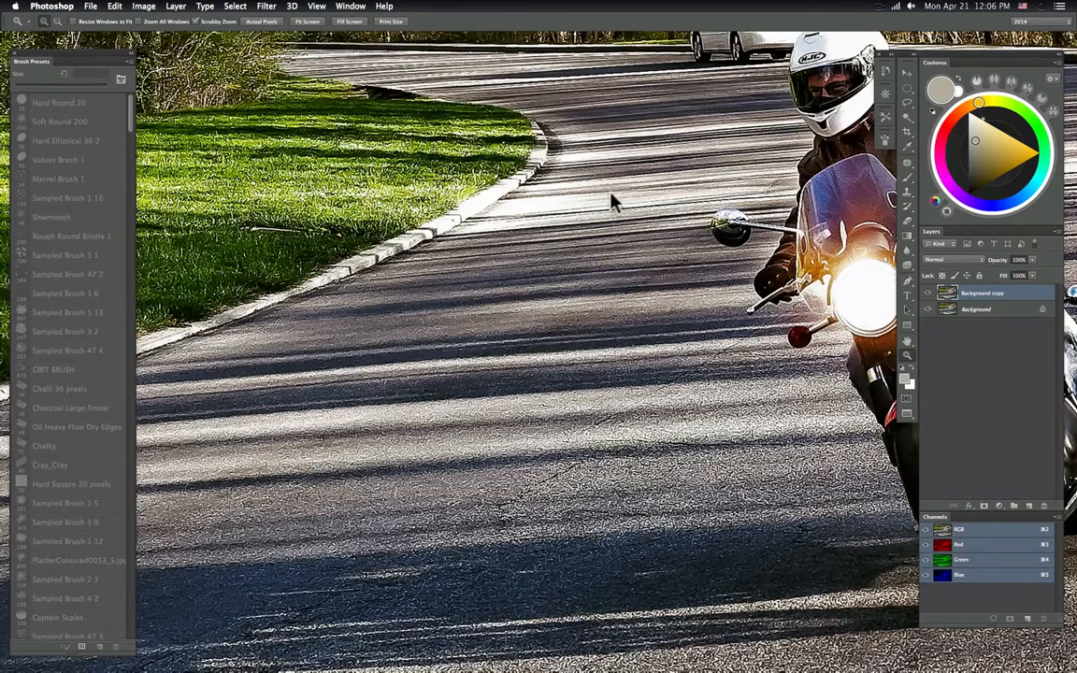
left_click_drag(607, 187, 376, 423)
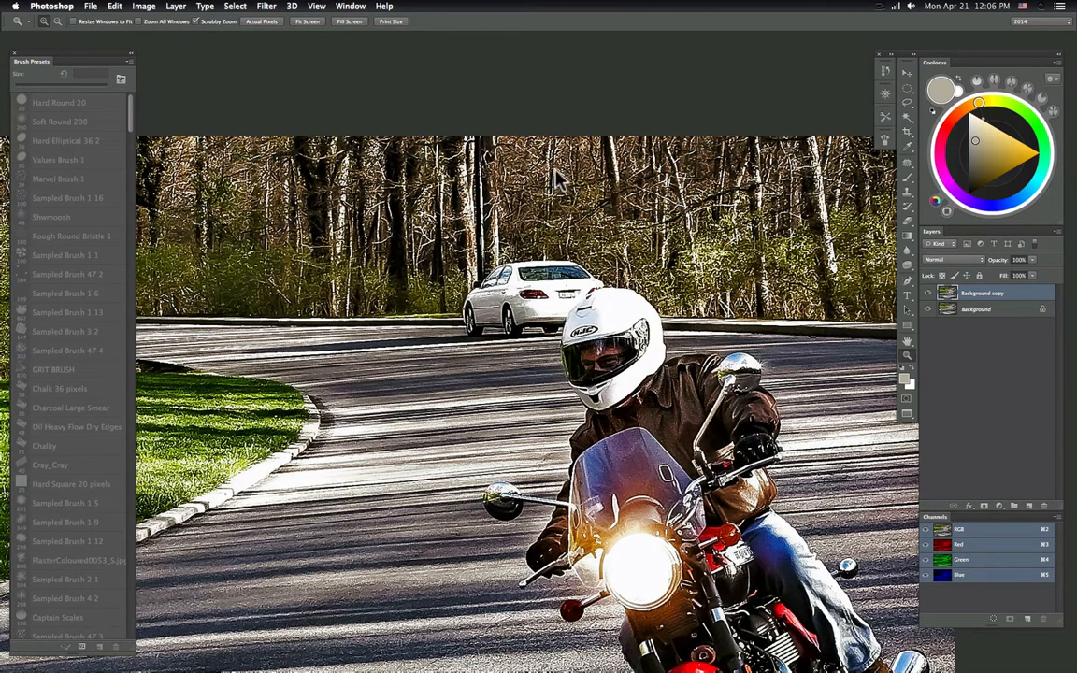
left_click(482, 248)
left_click_drag(540, 346, 650, 339)
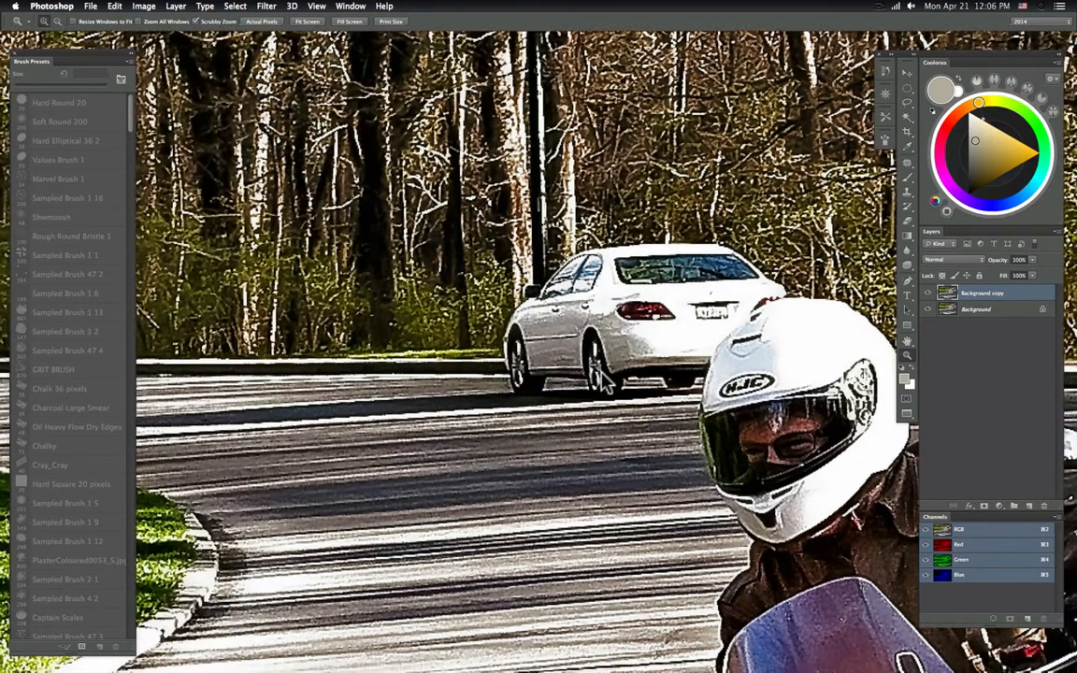
left_click_drag(762, 376, 520, 280)
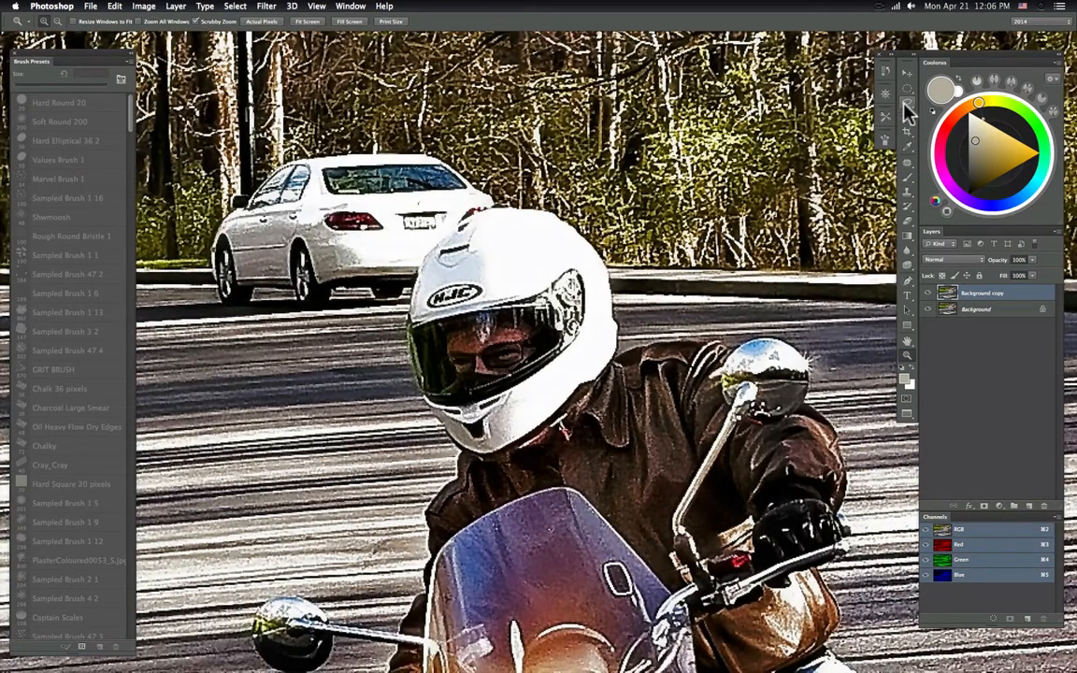
- Switch to the Lasso tool for work around the rider's helmet
mouse_move(909, 59)
left_mouse_down()
mouse_move(6, 58)
mouse_move(914, 86)
mouse_move(901, 76)
mouse_move(890, 86)
mouse_move(905, 104)
left_mouse_up()
left_click(481, 67)
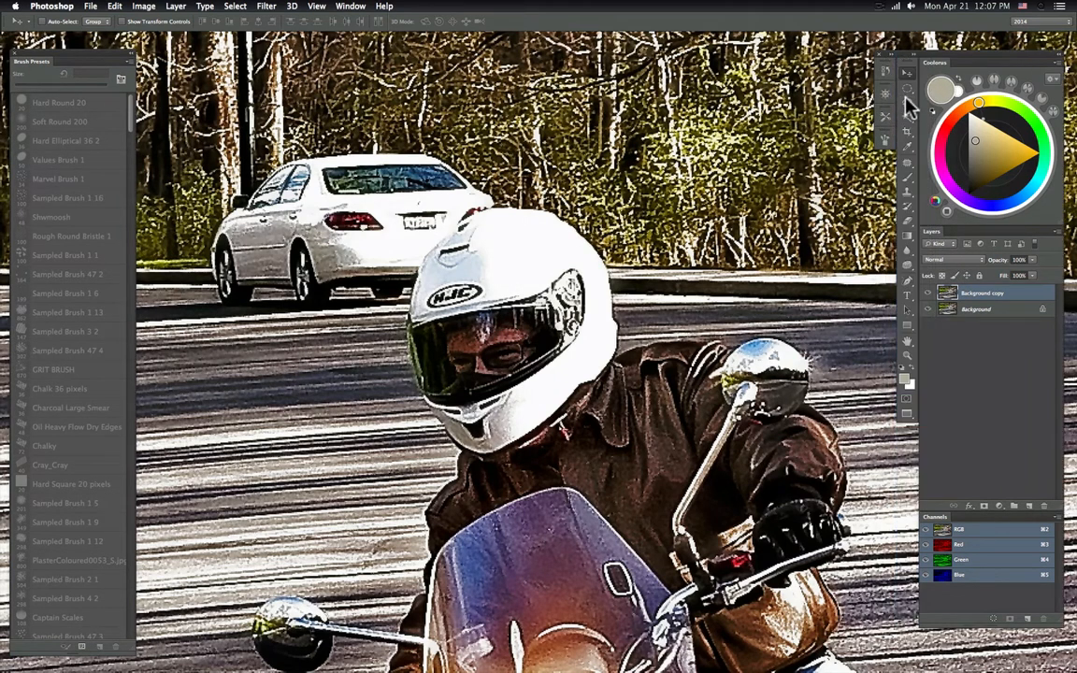
left_click(907, 101)
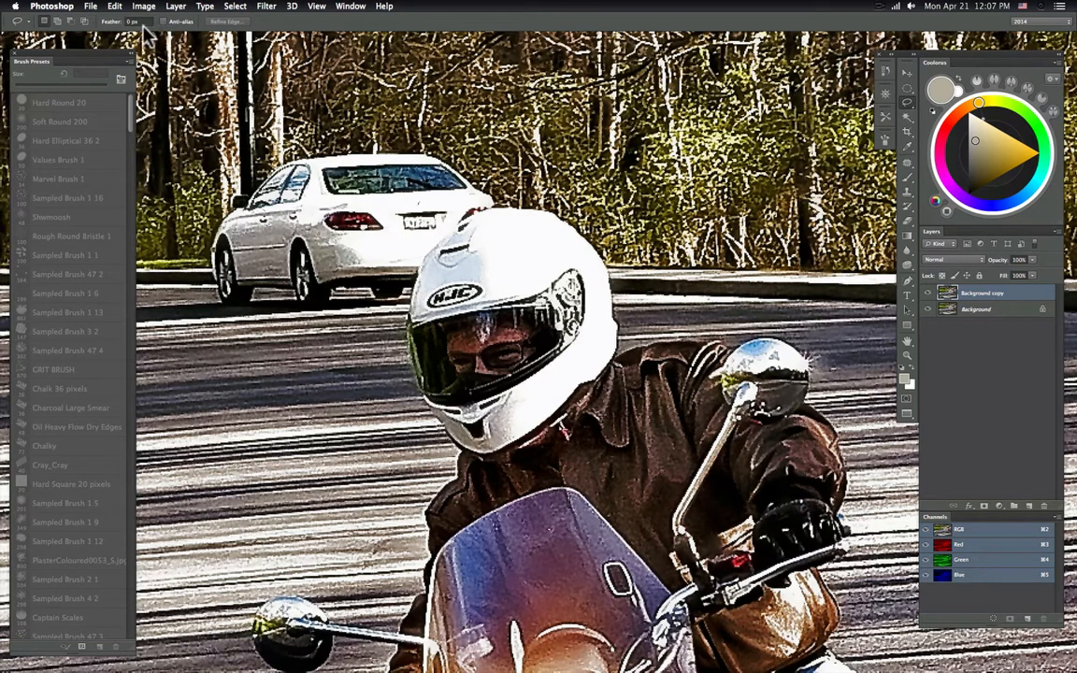
left_click_drag(423, 244, 484, 263)
left_click_drag(475, 335, 548, 402)
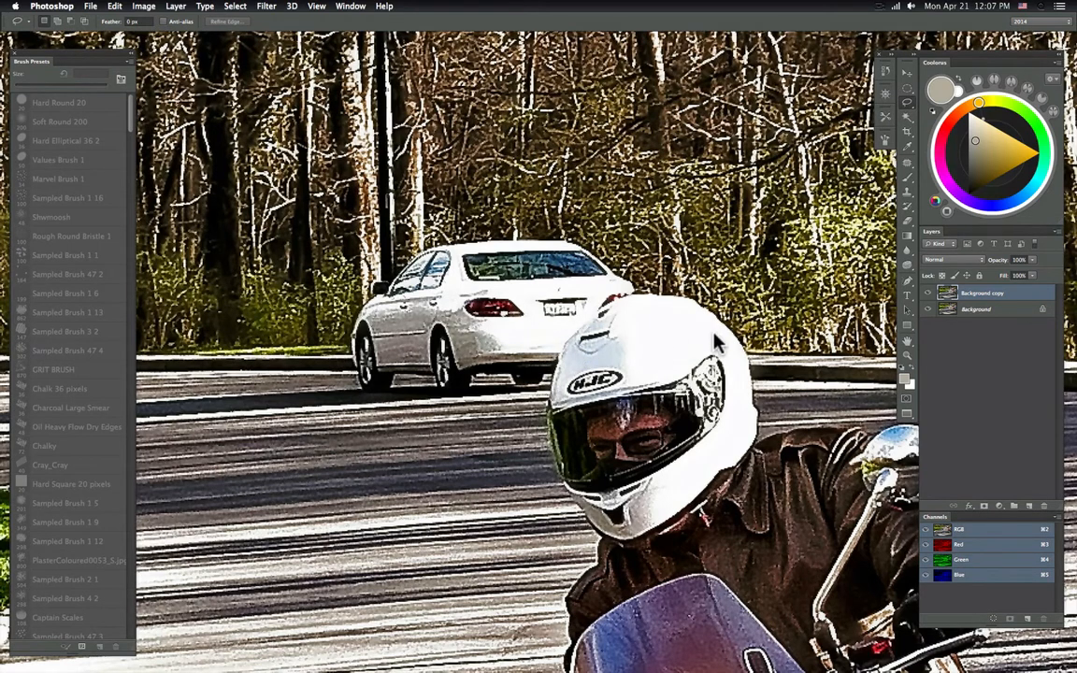
left_click_drag(687, 419, 619, 286)
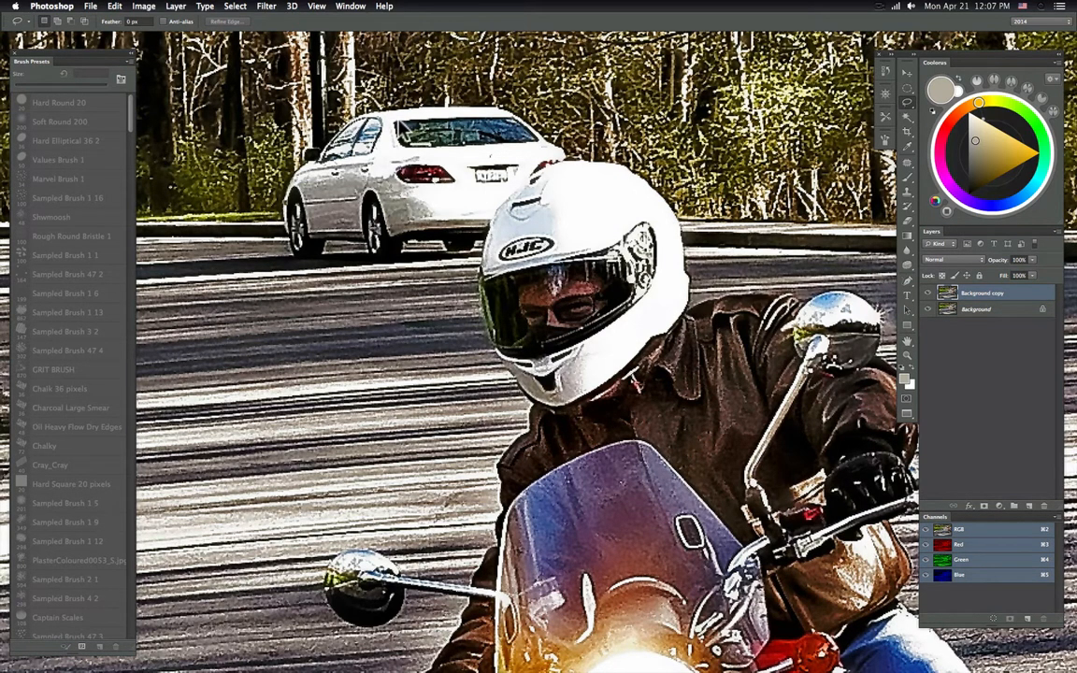
- Inspect the pixels along the rider's jacket edge and where the helmet meets the car's bumper
left_click(907, 355)
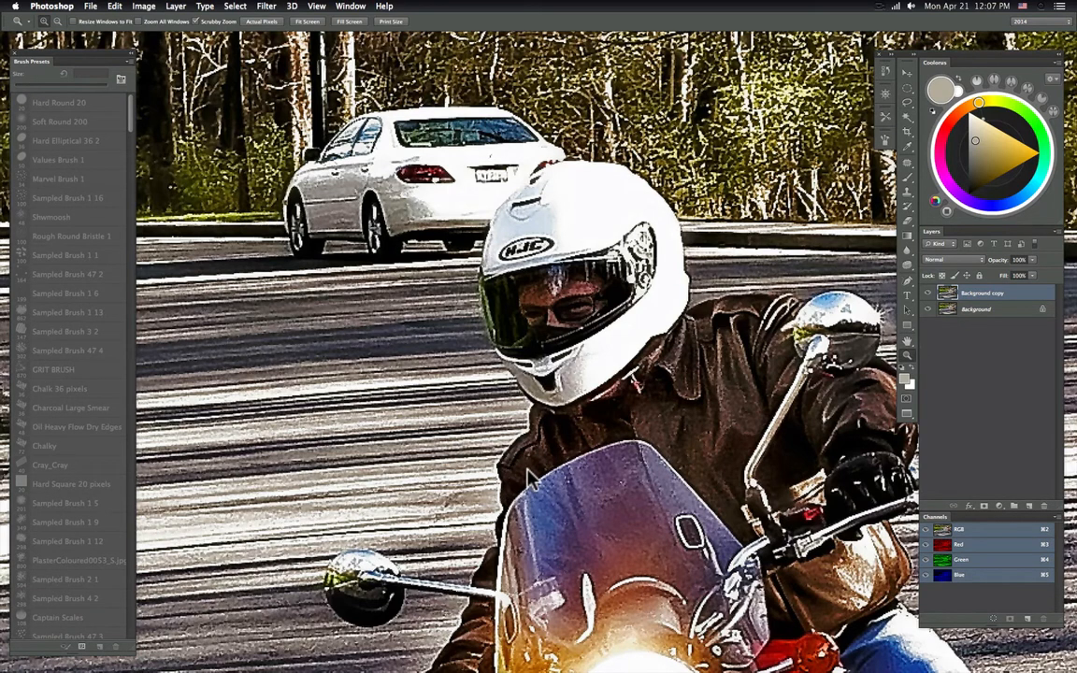
left_click_drag(476, 435, 526, 488)
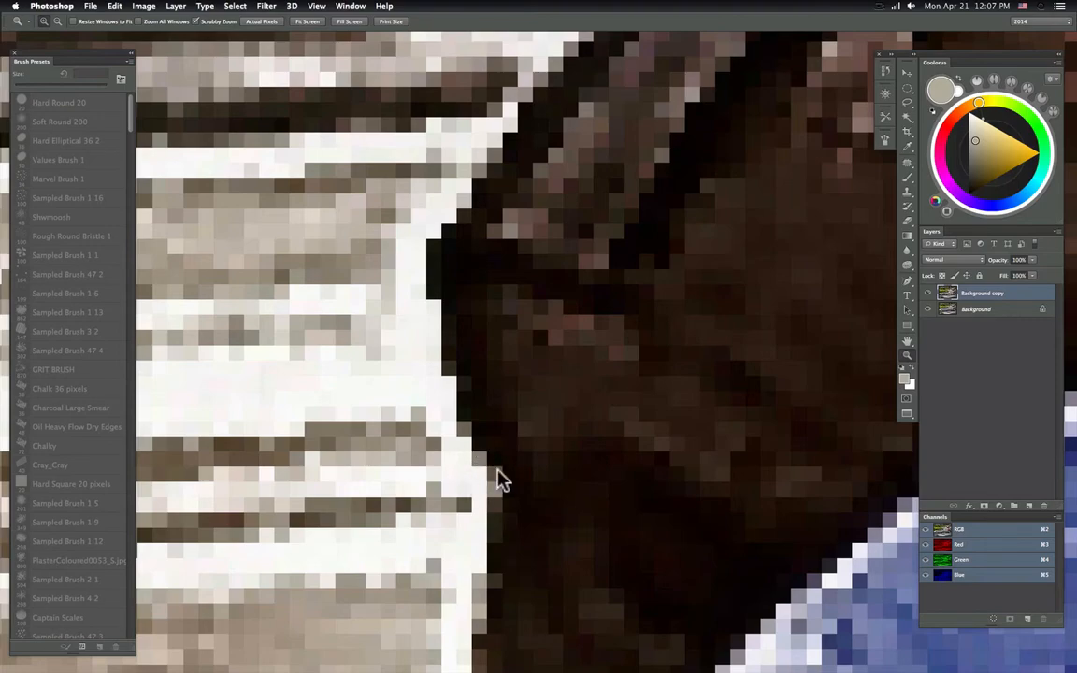
left_click_drag(501, 455, 441, 481)
left_click_drag(510, 451, 460, 471)
left_click_drag(528, 472, 479, 458)
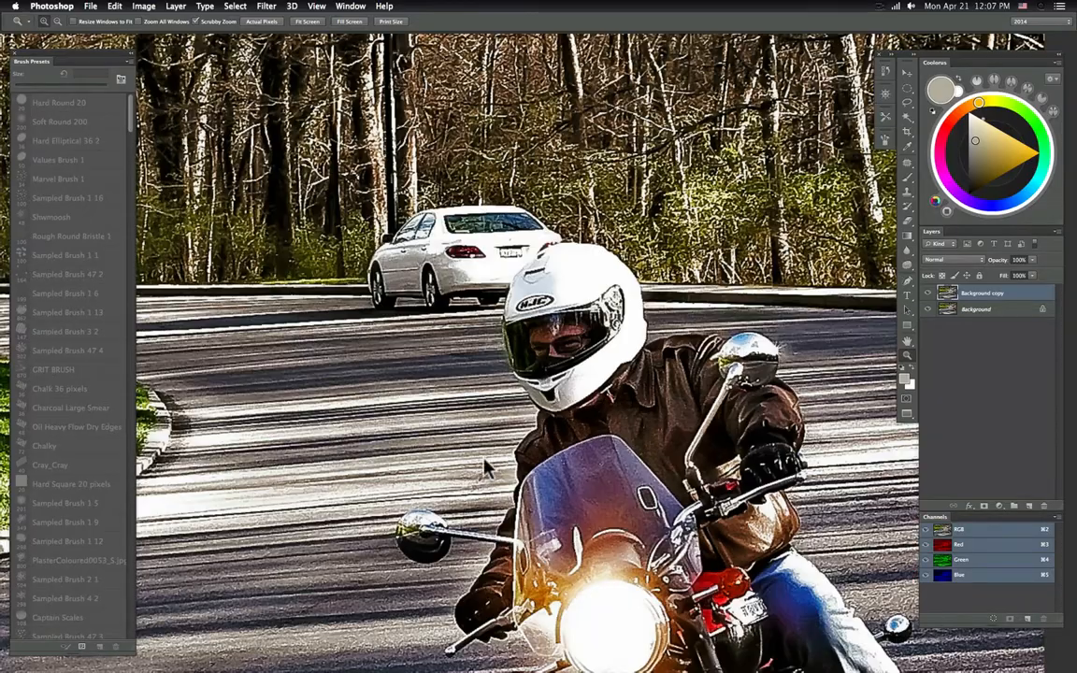
left_click_drag(500, 297, 512, 212)
left_click_drag(530, 161, 606, 332)
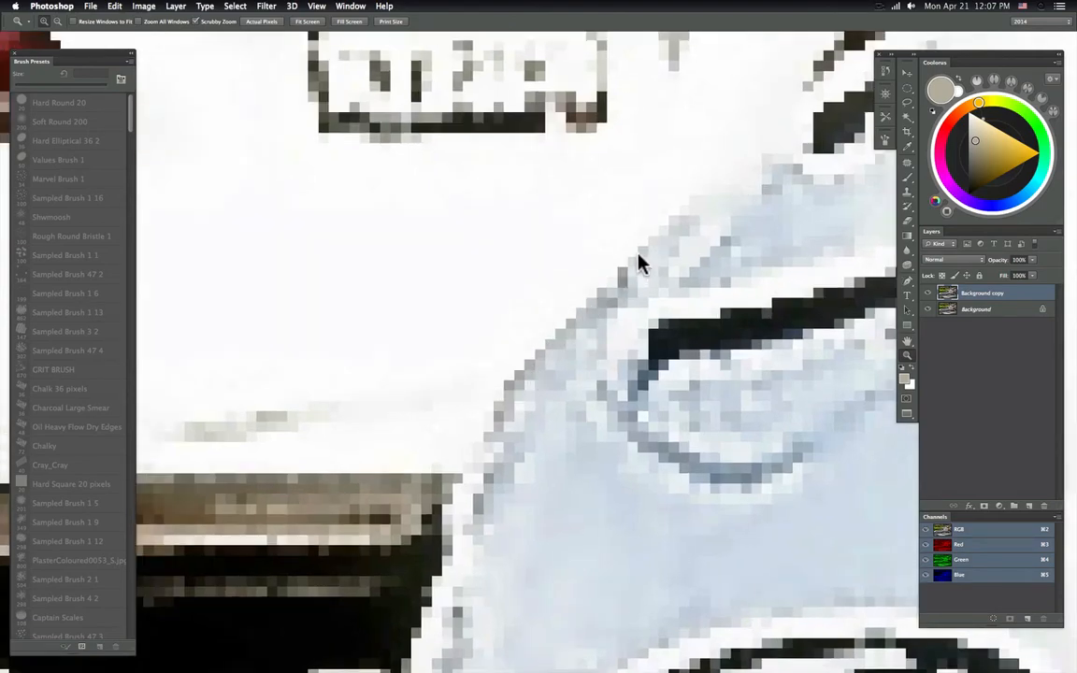
mouse_move(595, 318)
left_mouse_down()
mouse_move(494, 353)
mouse_move(632, 323)
left_mouse_up()
- Lasso the front part of the rider's helmet, including the visor, and copy the selection to a new layer
left_click(907, 103)
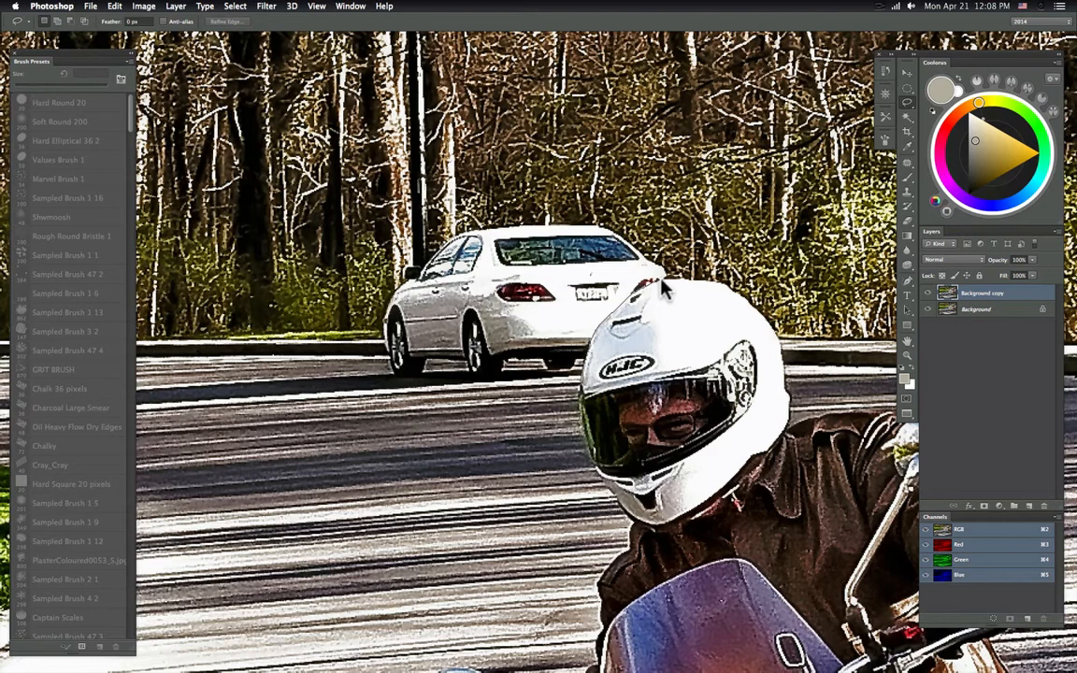
mouse_move(676, 282)
left_mouse_down()
mouse_move(740, 306)
mouse_move(780, 397)
mouse_move(643, 502)
mouse_move(609, 498)
mouse_move(581, 394)
mouse_move(548, 396)
left_mouse_up()
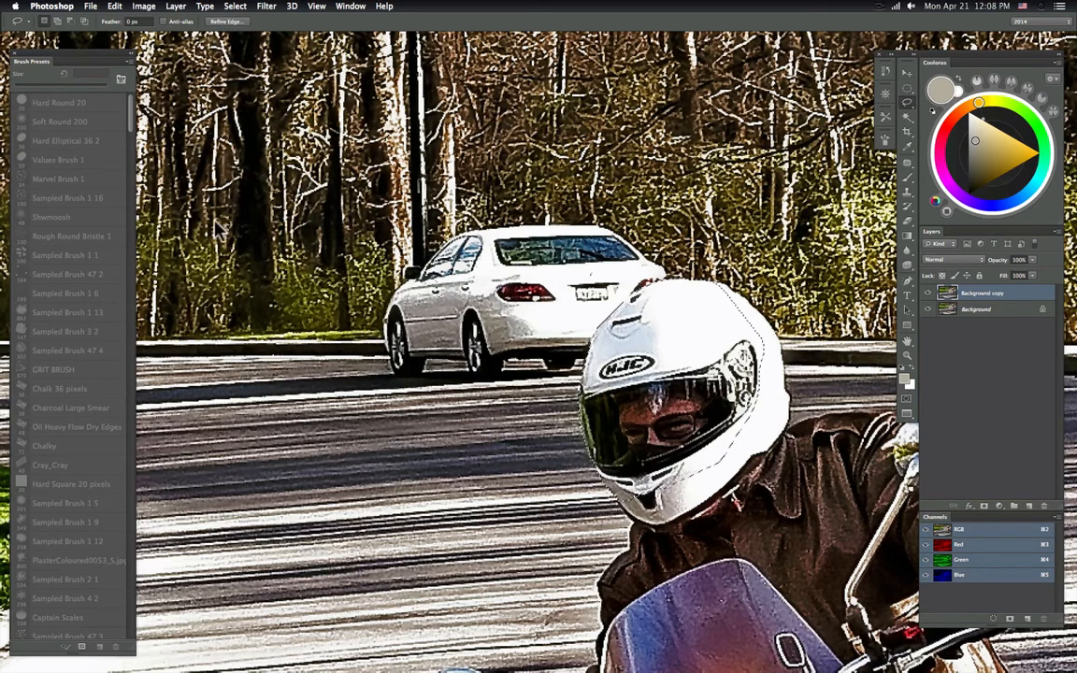
left_click(175, 7)
mouse_move(175, 26)
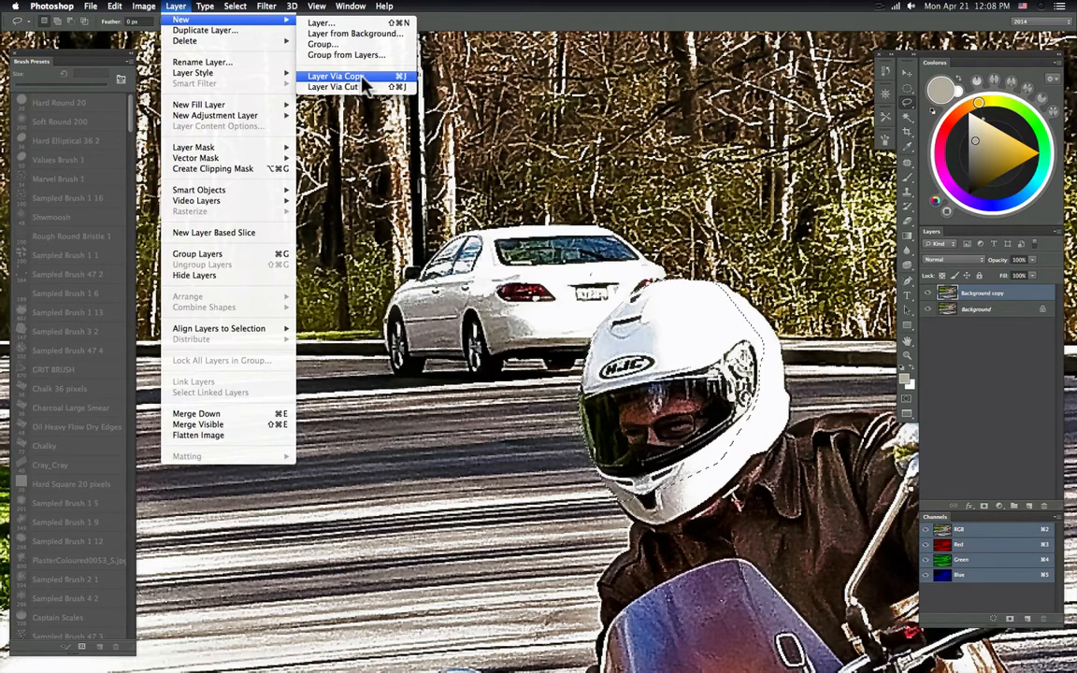
left_click(334, 75)
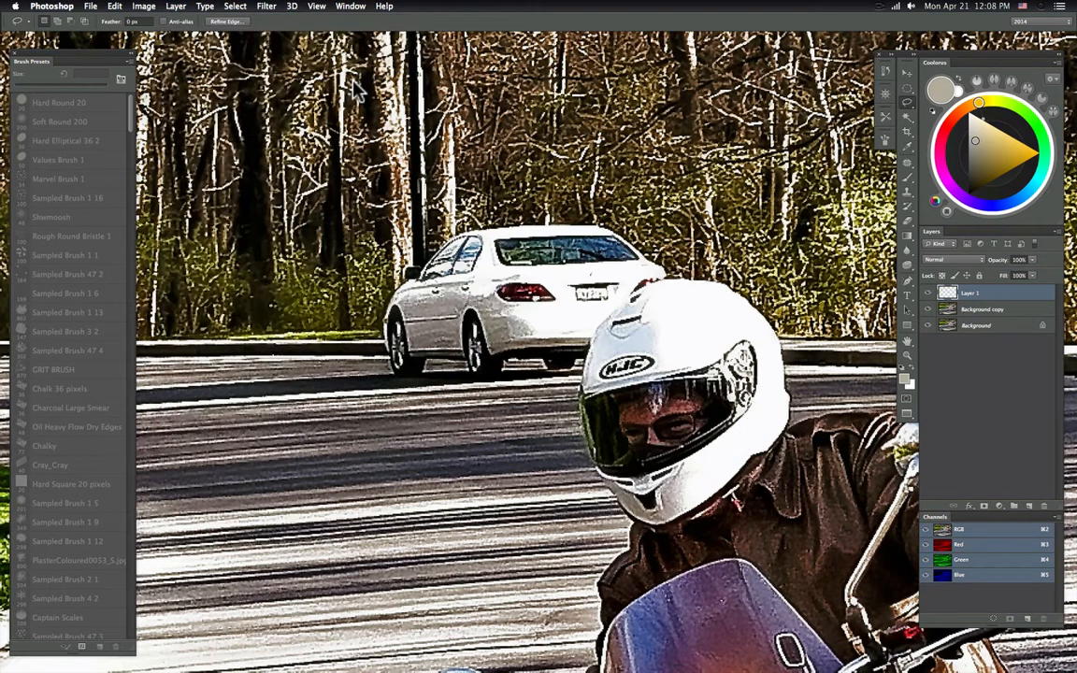
- Check the helmet cut-out with both background layers hidden, show them again, and rename the cut-out's layer Helmet
left_click(926, 310)
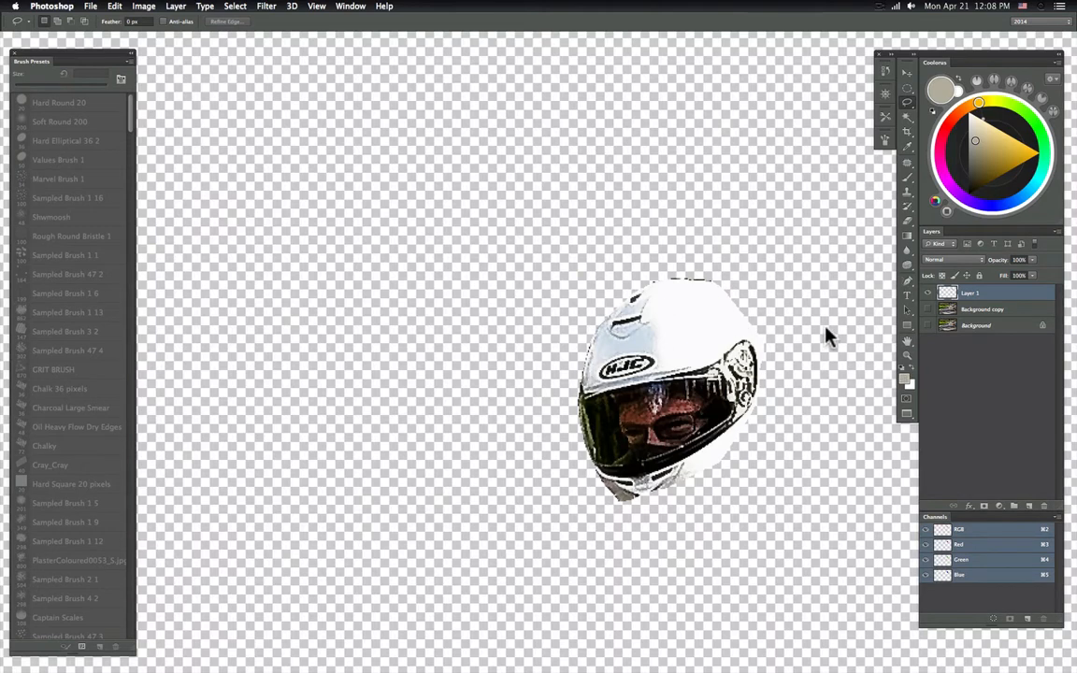
left_click(927, 310)
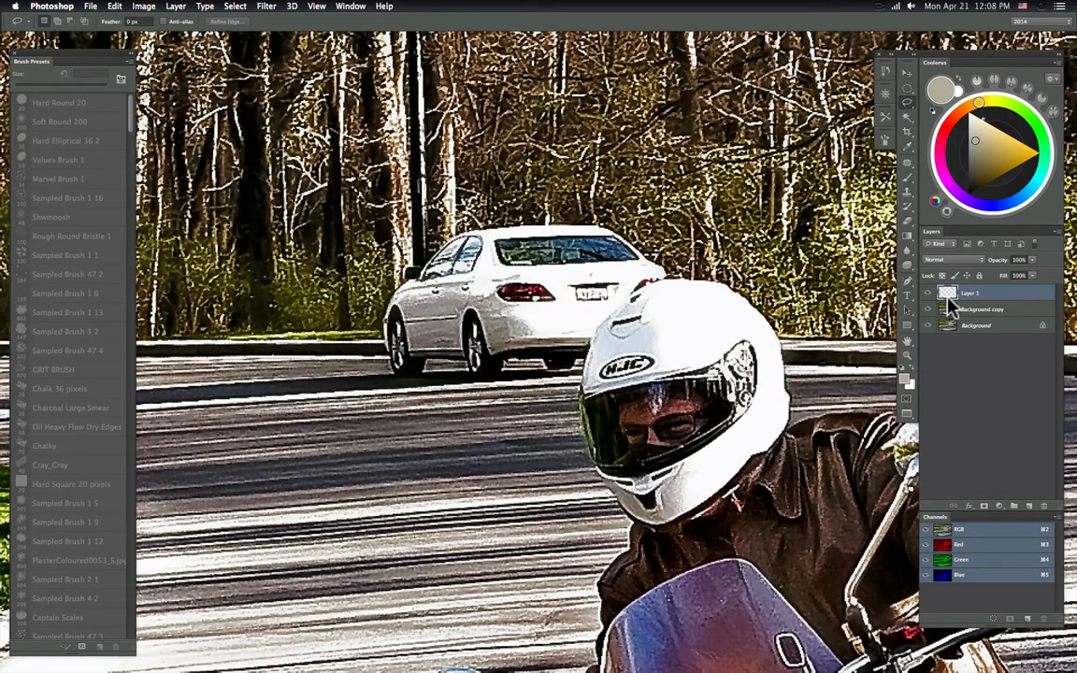
double_click(970, 295)
type("Helmet")
- Paint over the car's rear beside the helmet on the Background copy layer, using a yellow 52 px brush
left_click(967, 310)
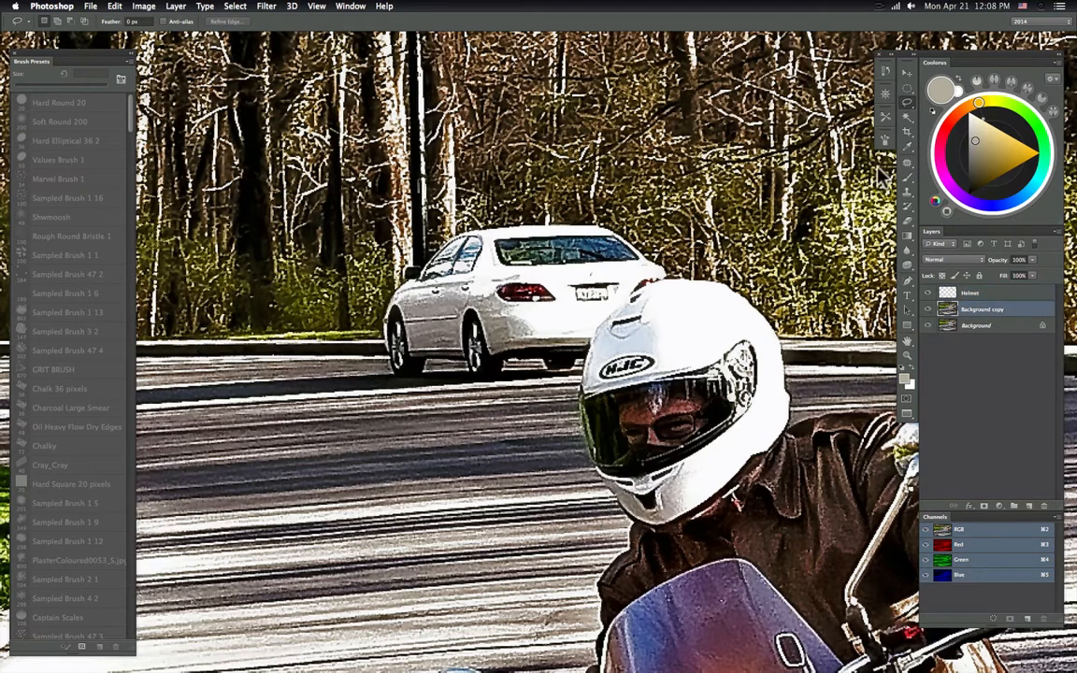
left_click(907, 177)
left_click(1017, 145)
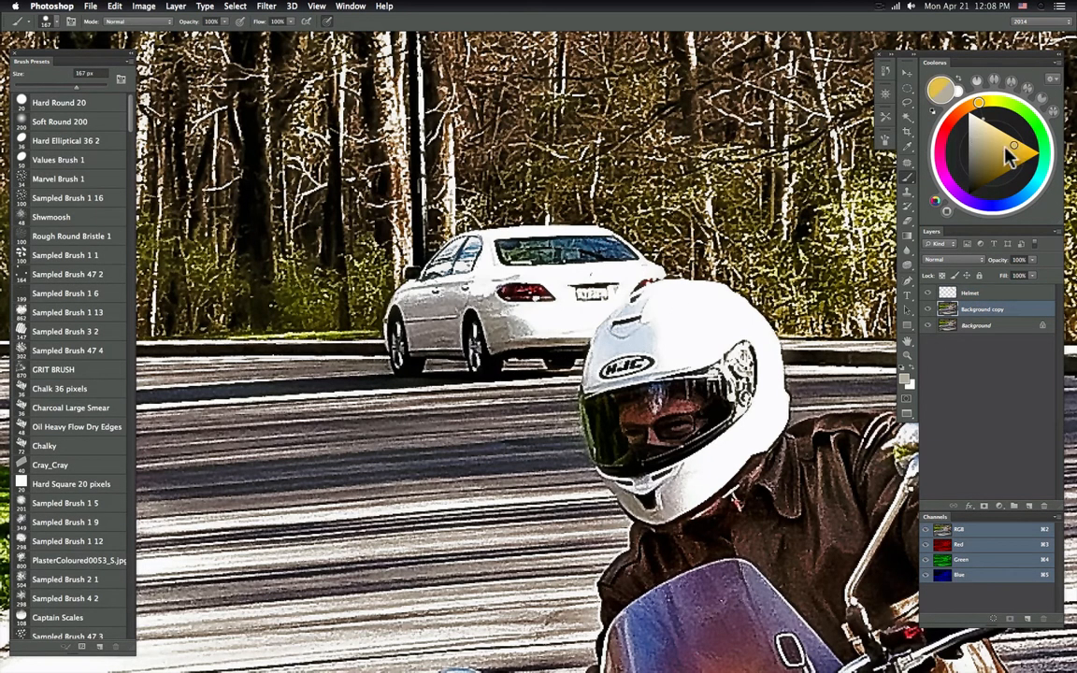
right_click(635, 296)
left_click_drag(637, 317, 503, 341)
left_click(510, 343)
right_click(587, 338)
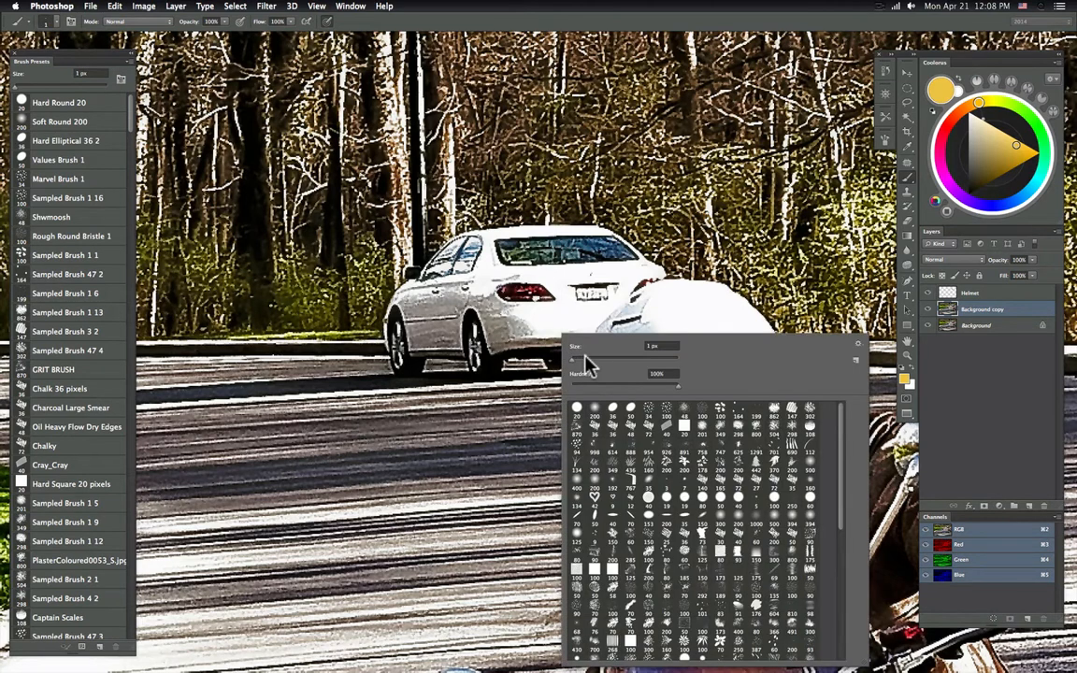
mouse_move(577, 346)
left_mouse_down()
mouse_move(654, 344)
mouse_move(551, 327)
mouse_move(572, 285)
mouse_move(598, 271)
mouse_move(557, 322)
left_mouse_up()
left_click(620, 323)
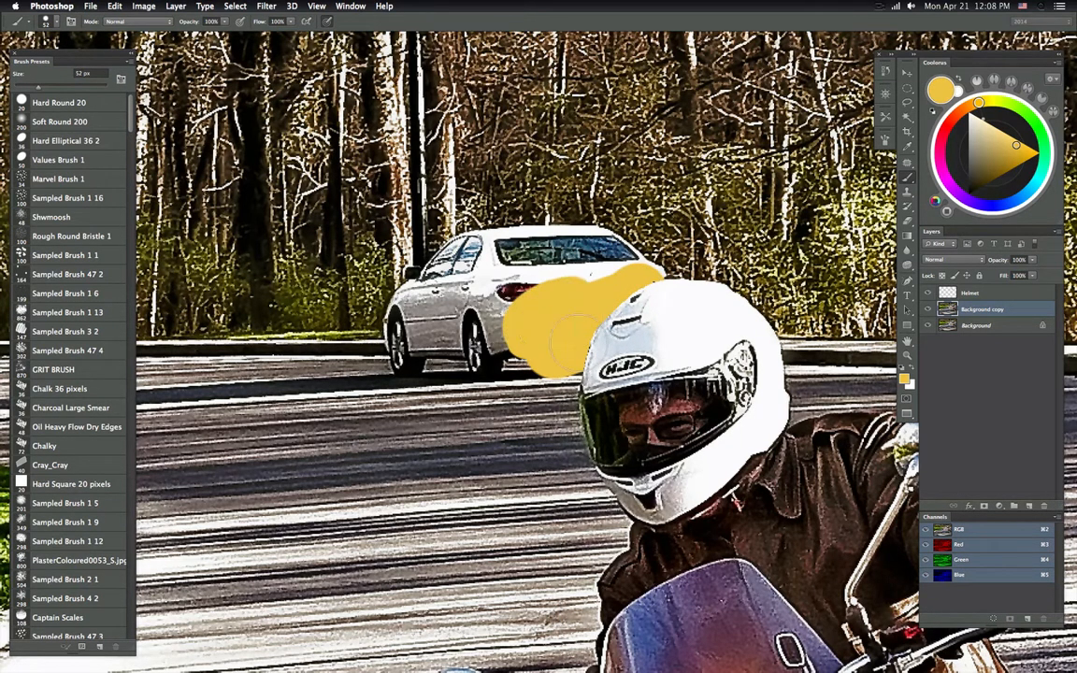
- Undo the yellow paint over the car's rear
key("super+z")
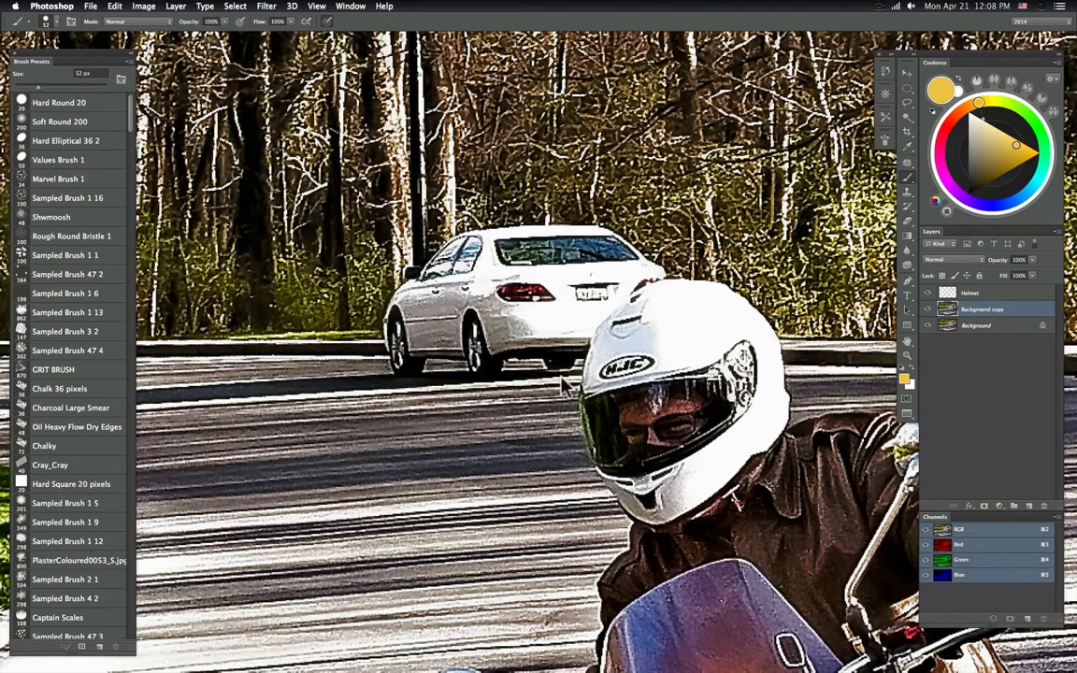
scroll(516, 315, "left", 10)
scroll(699, 383, "right", 5)
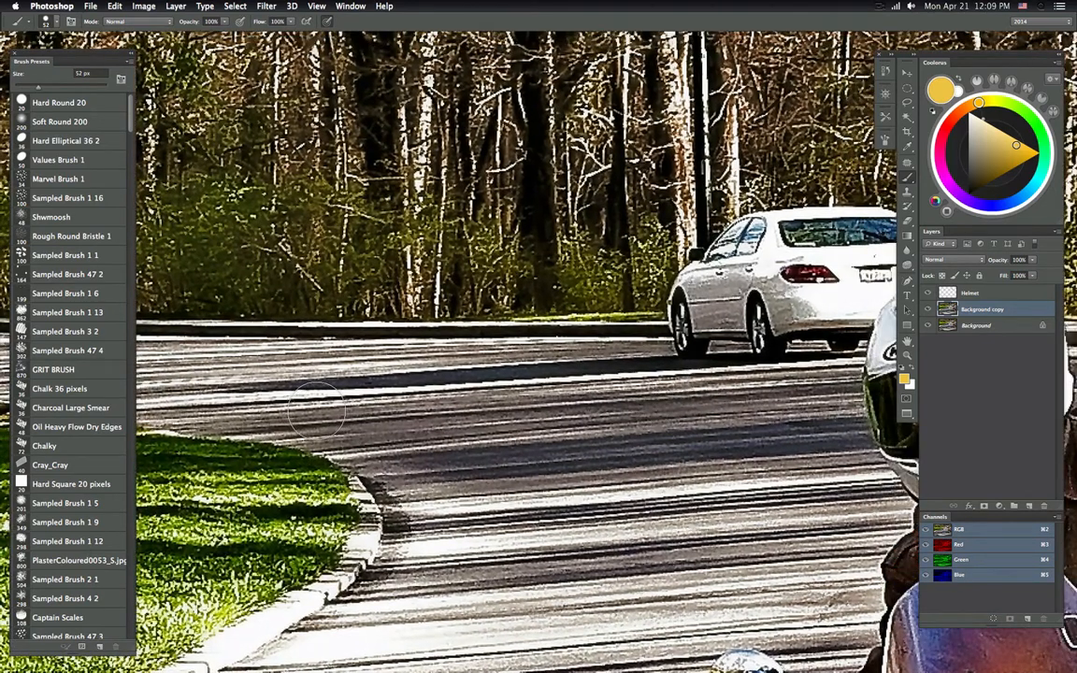
- Set up a soft round 27 px brush in Lighten mode with a grey-brown sampled from the road
right_click(725, 338)
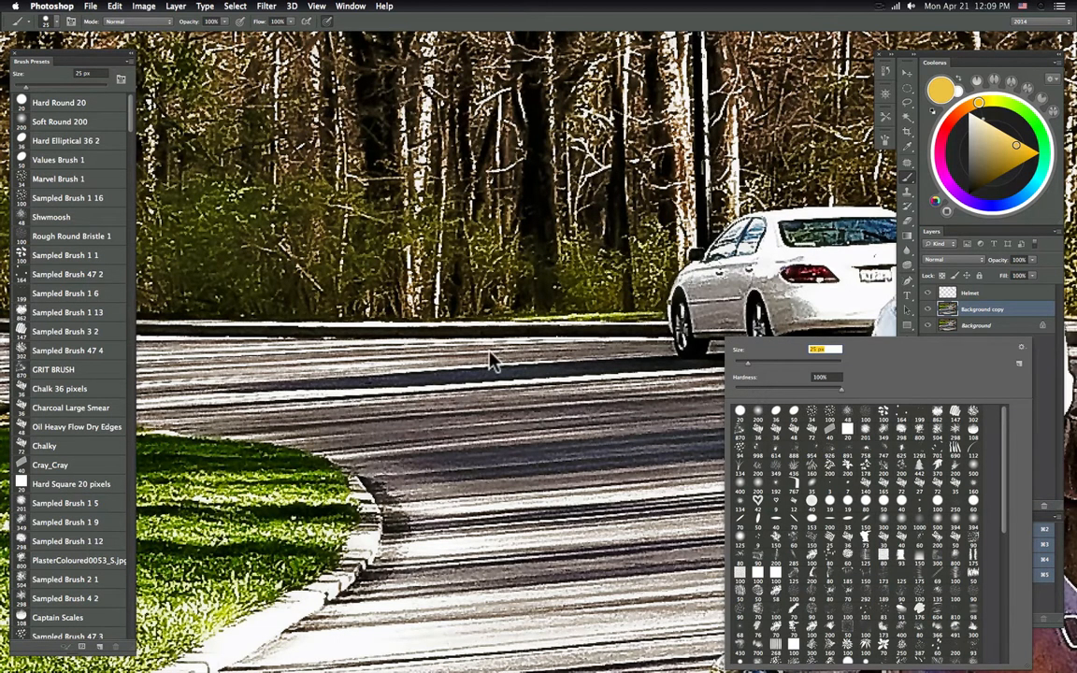
left_click(758, 412)
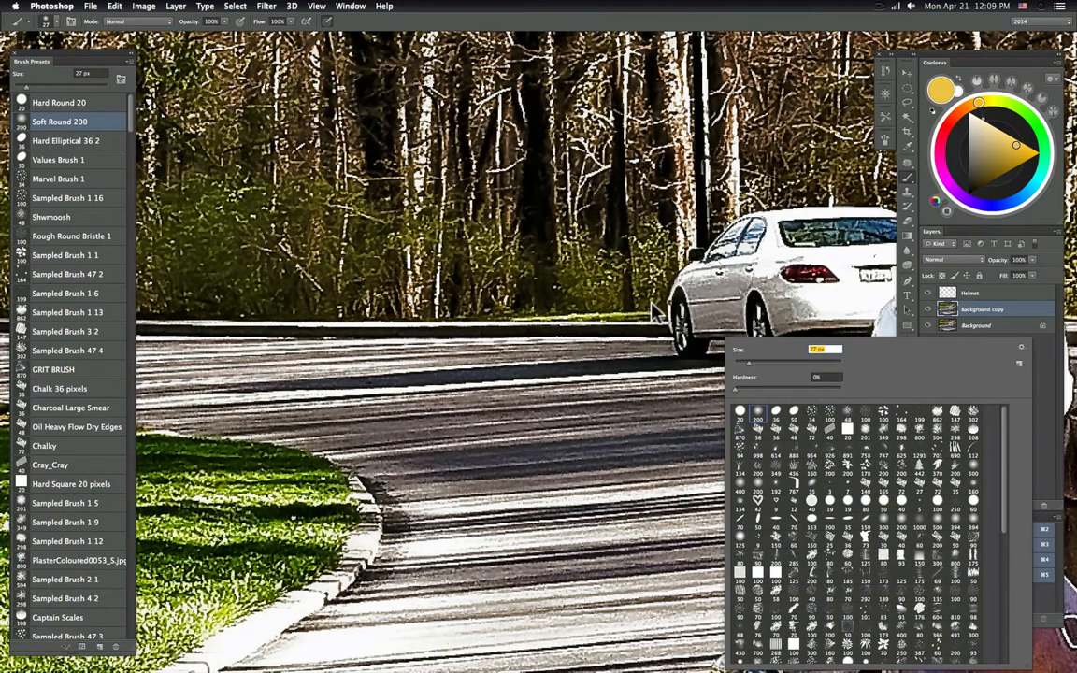
left_click(578, 363)
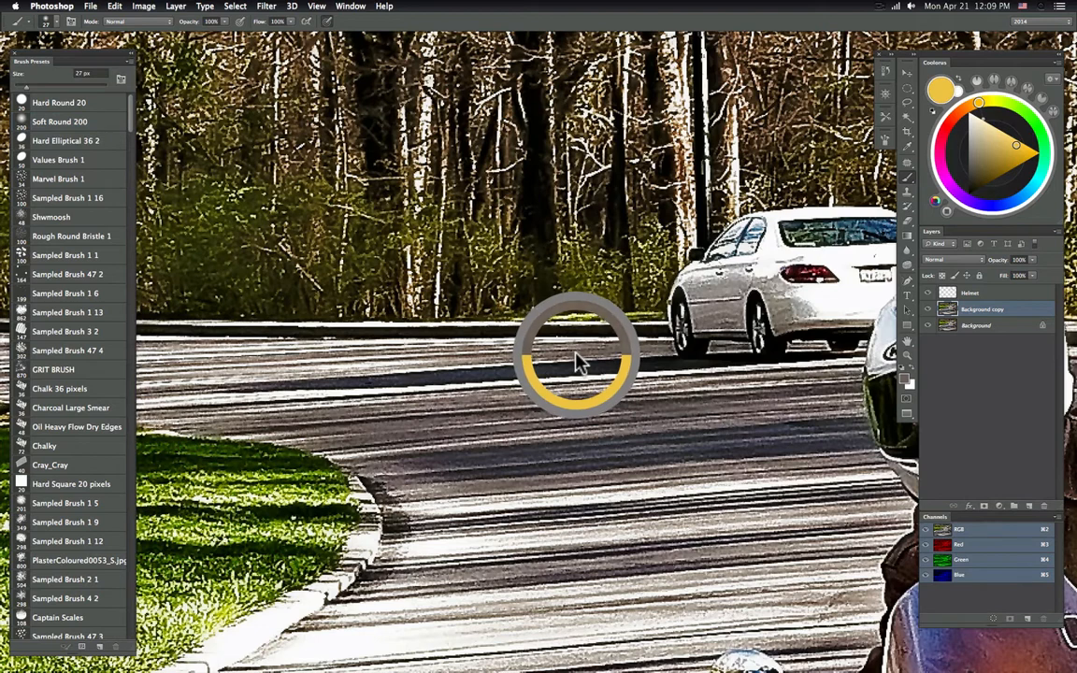
left_click(580, 363, "alt")
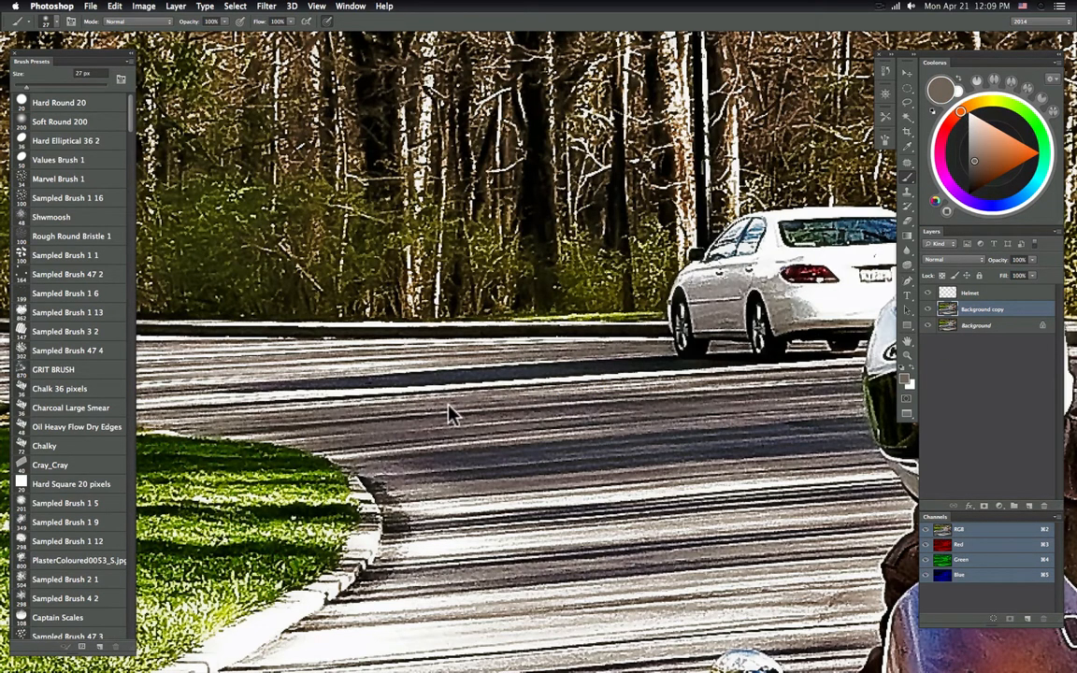
left_click(574, 363, "alt")
left_click(120, 22)
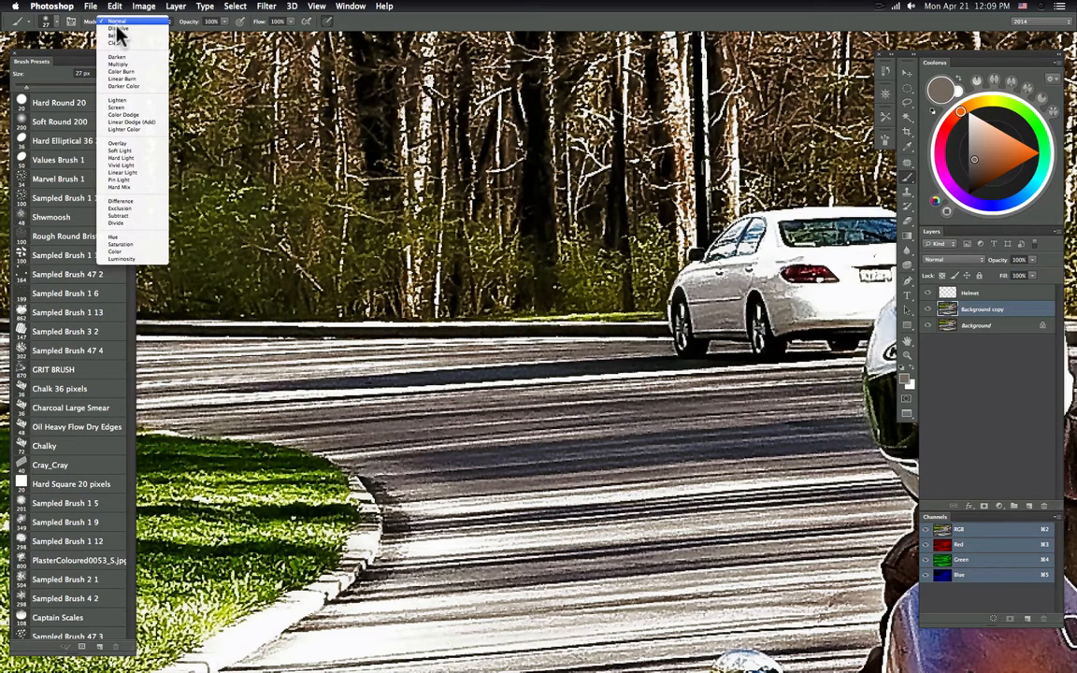
left_click(119, 101)
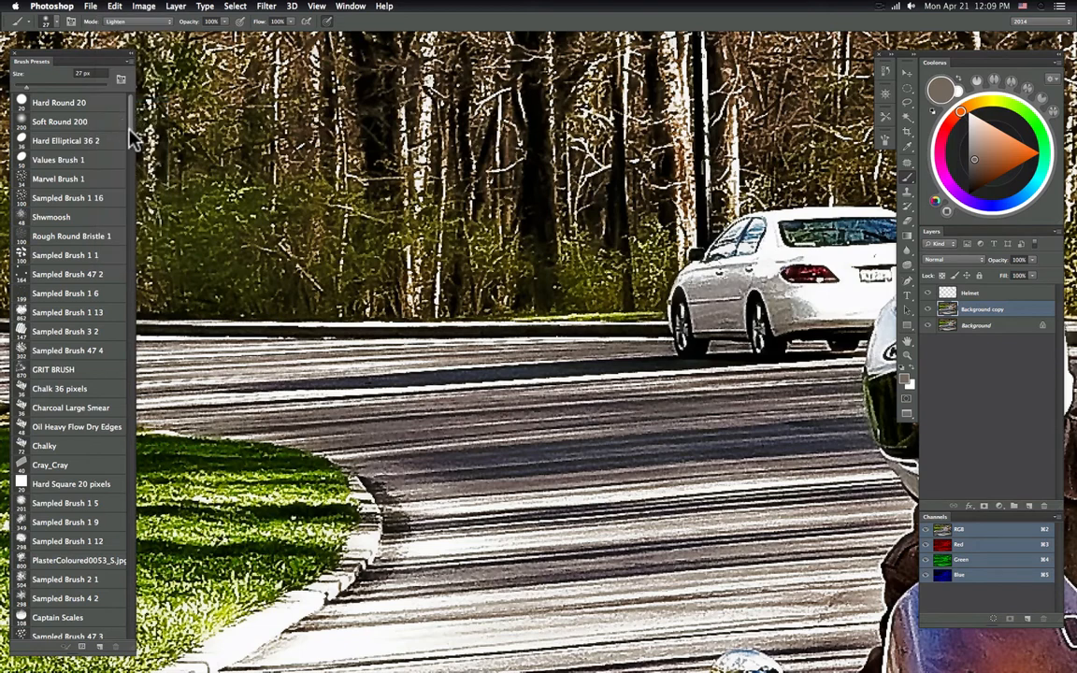
- Enlarge the brush to 46 px and paint over the long dark shadow on the road beside and under the car
right_click(415, 378)
left_click_drag(468, 362, 479, 361)
key("Return")
mouse_move(504, 373)
left_mouse_down()
mouse_move(458, 375)
mouse_move(523, 376)
mouse_move(402, 378)
mouse_move(835, 359)
left_mouse_up()
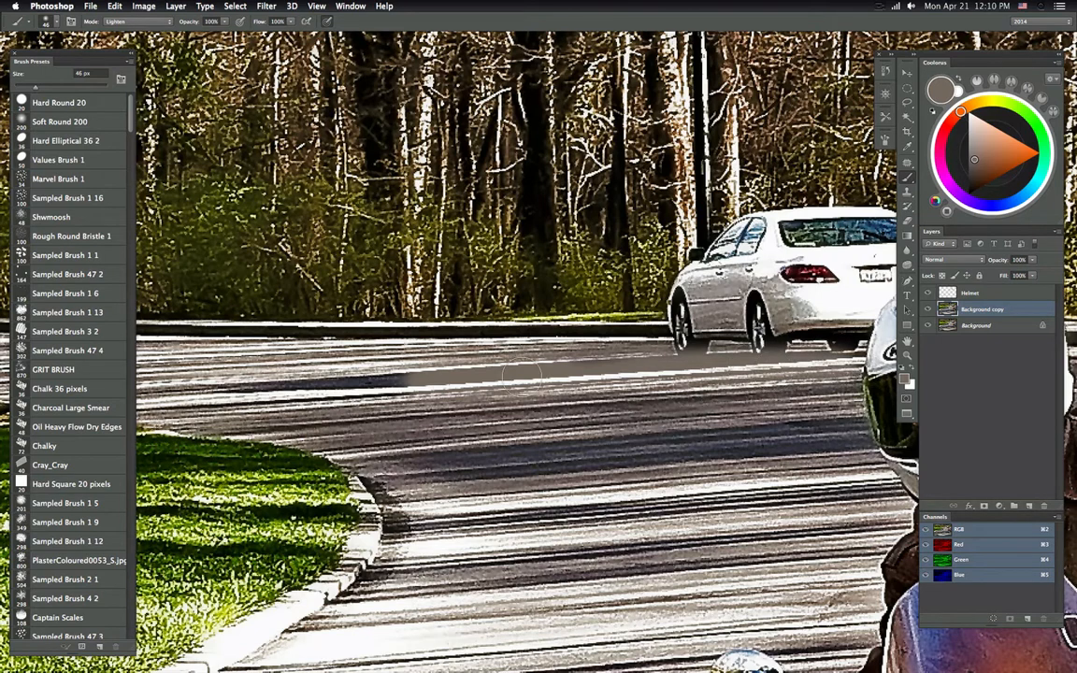
left_click_drag(396, 377, 208, 388)
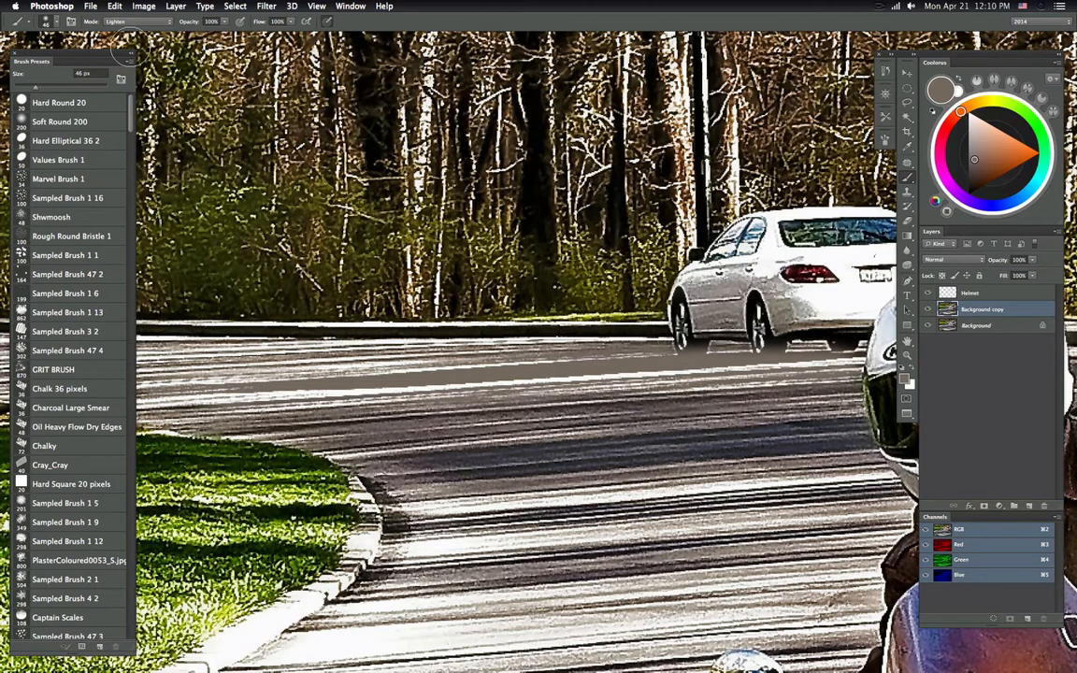
- Fade the last brush stroke on the road shadow to 41% opacity in Lighten mode
left_click(114, 6)
left_click(131, 60)
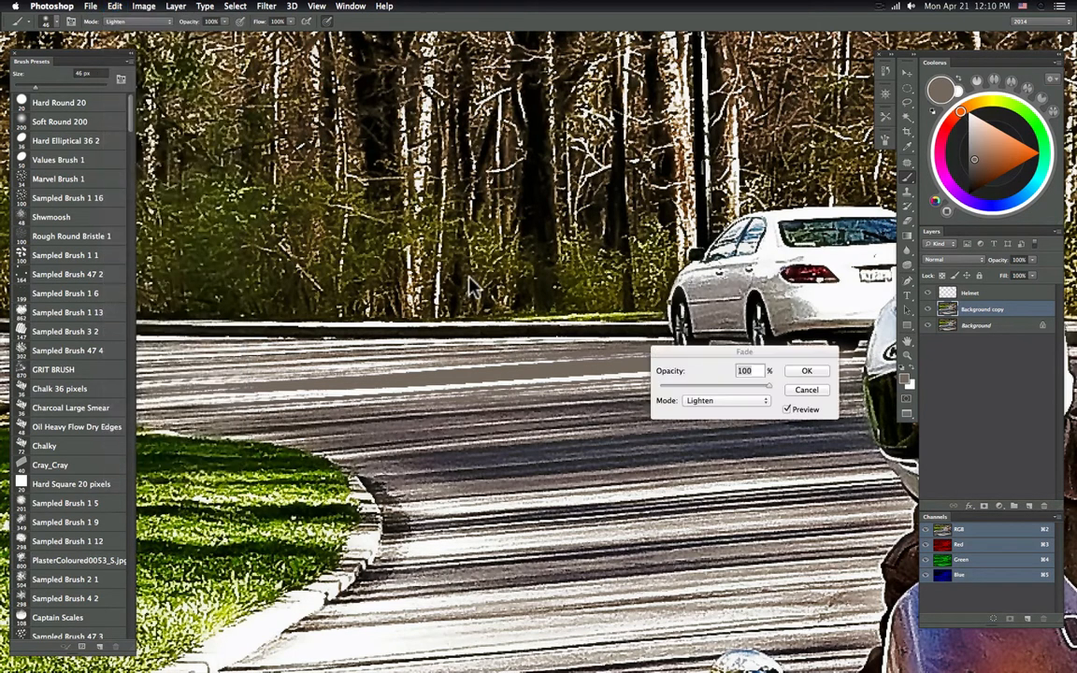
left_click(709, 386)
left_click_drag(696, 354, 623, 467)
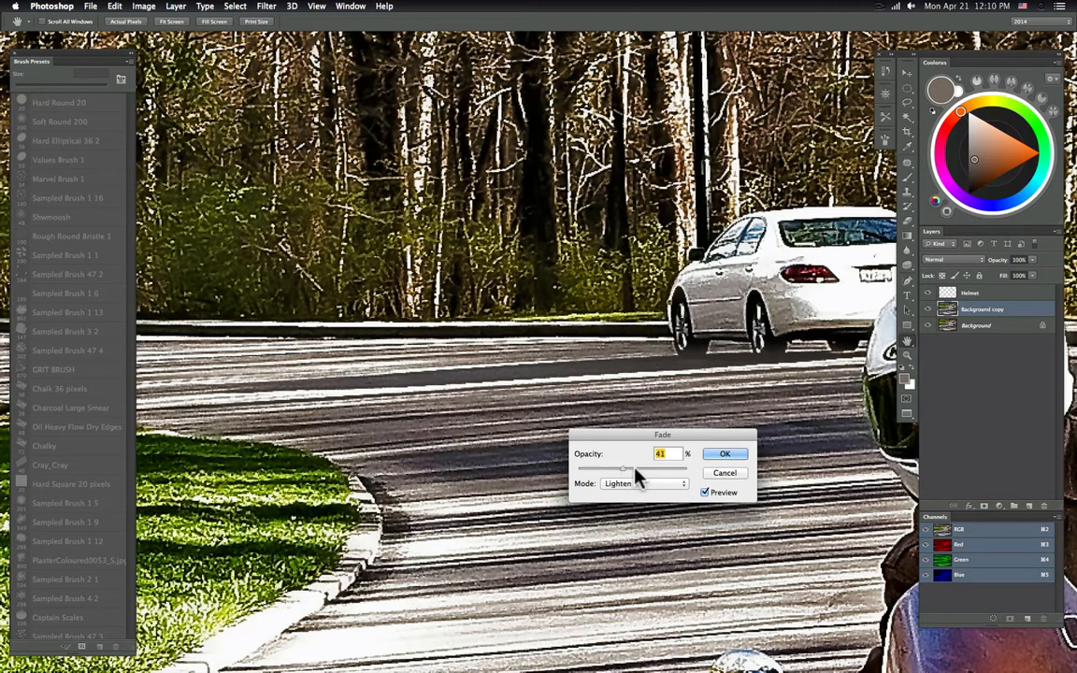
left_click(724, 454)
- Paint another stroke along the road shadow and fade it to 27% opacity
mouse_move(699, 380)
left_mouse_down()
mouse_move(461, 439)
mouse_move(574, 420)
mouse_move(567, 412)
left_mouse_up()
left_click_drag(360, 379, 636, 359)
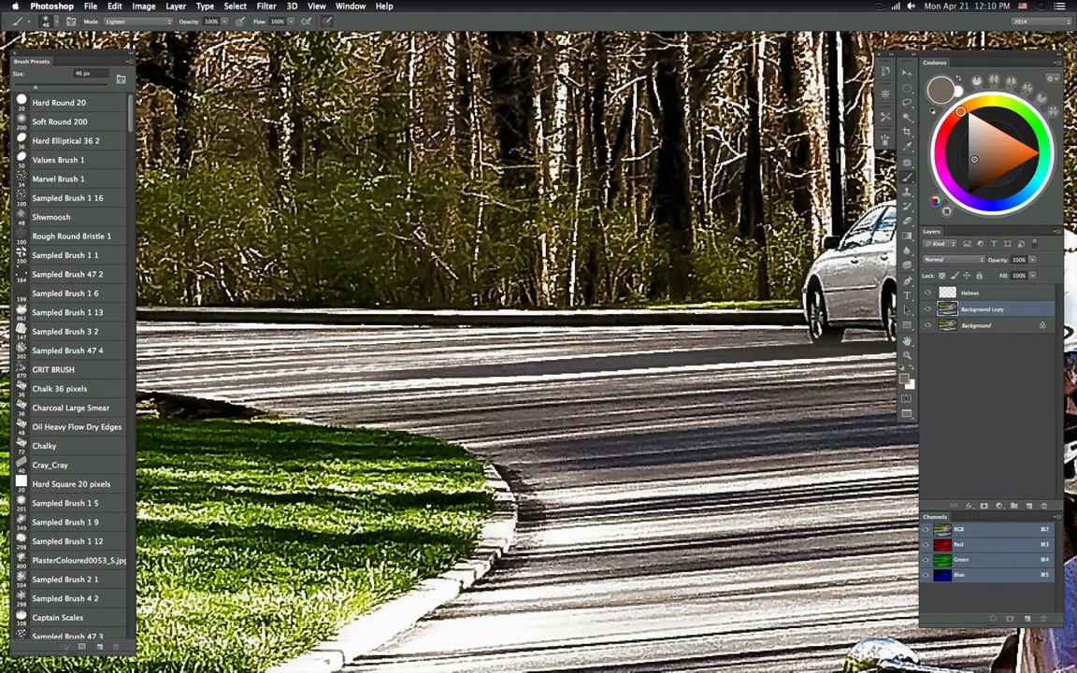
left_click(115, 6)
left_click(127, 59)
left_click_drag(687, 468, 607, 469)
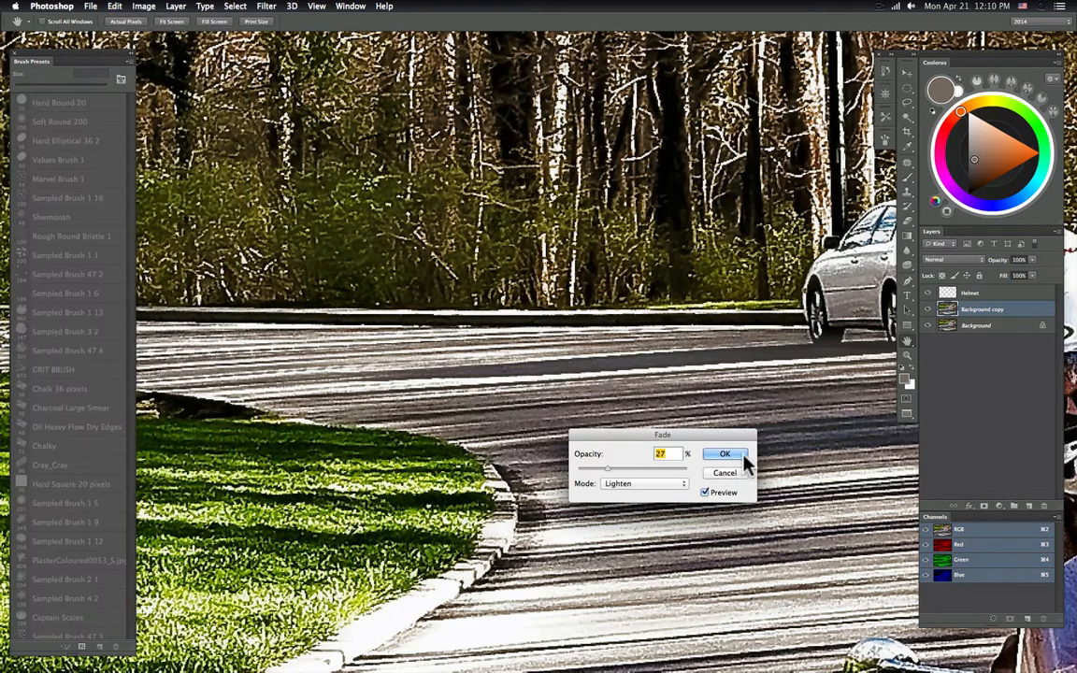
left_click(731, 455)
- Choose the Patch tool from the group of healing tools for working on the car
left_click_drag(749, 307, 351, 401)
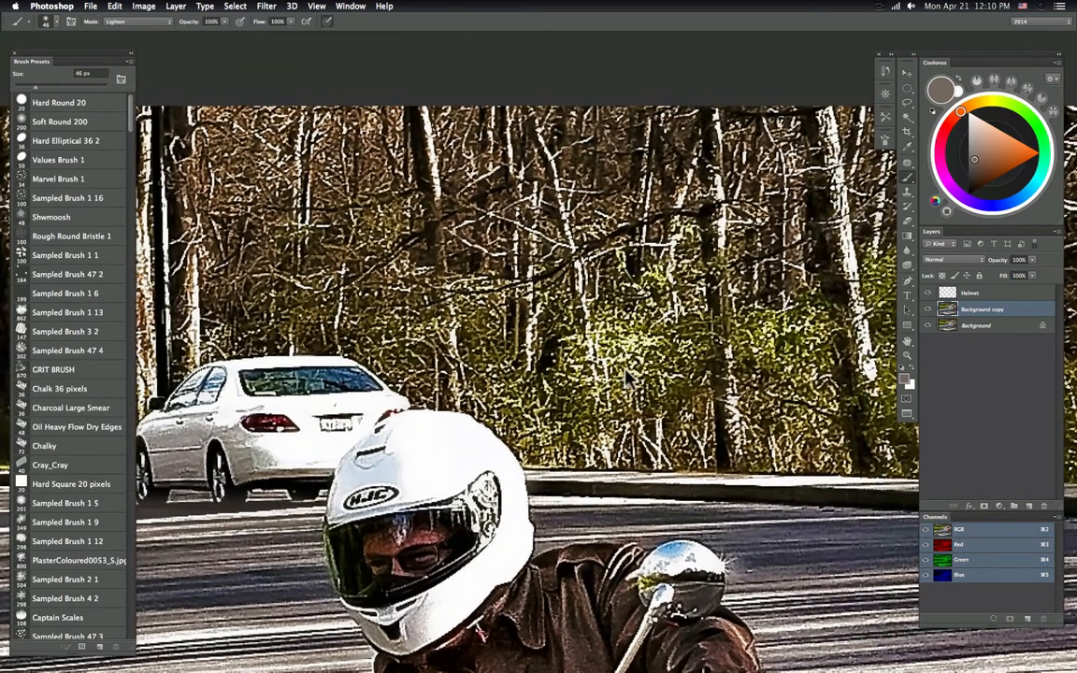
mouse_move(209, 466)
left_mouse_down()
mouse_move(455, 403)
mouse_move(496, 363)
left_mouse_up()
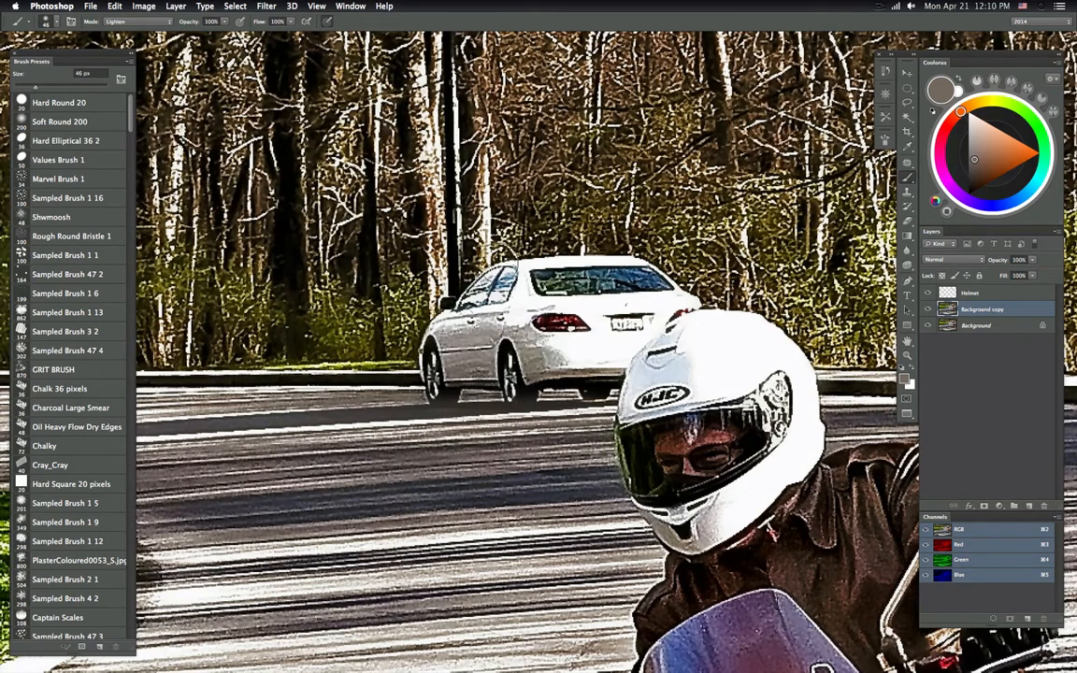
left_click(906, 164)
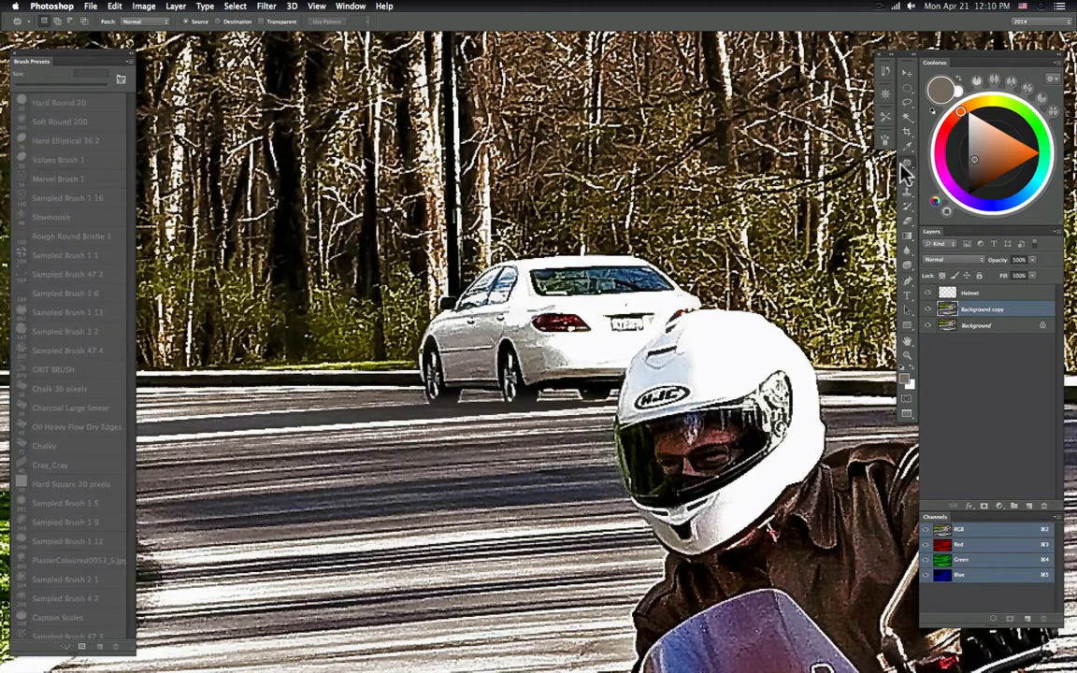
left_click_drag(844, 282, 730, 338)
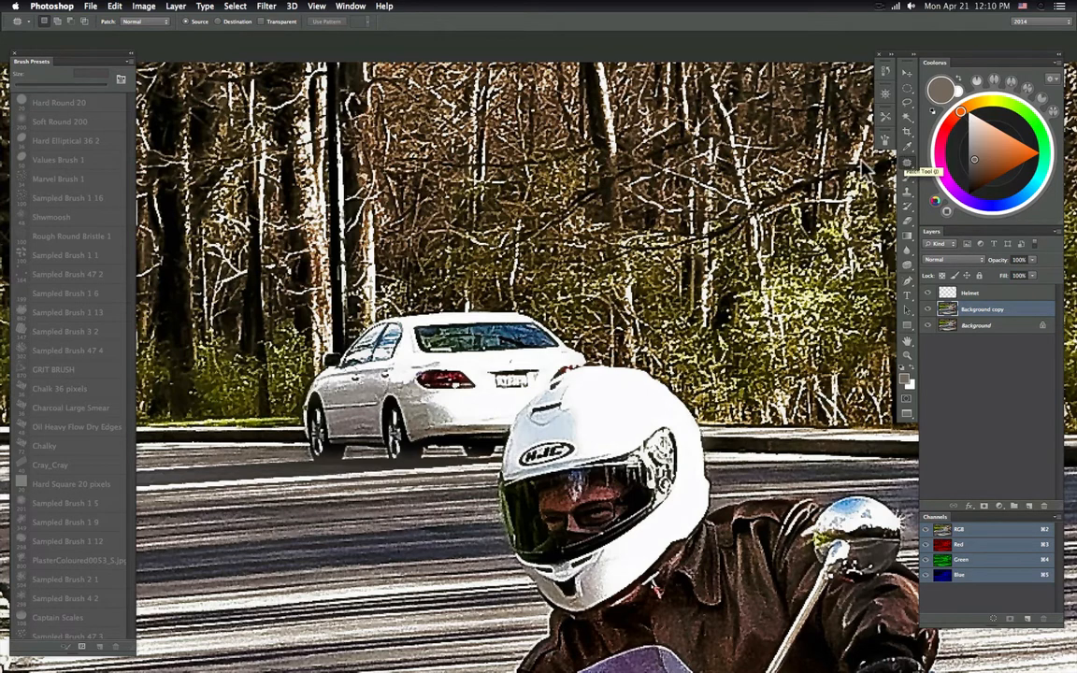
left_click(911, 172)
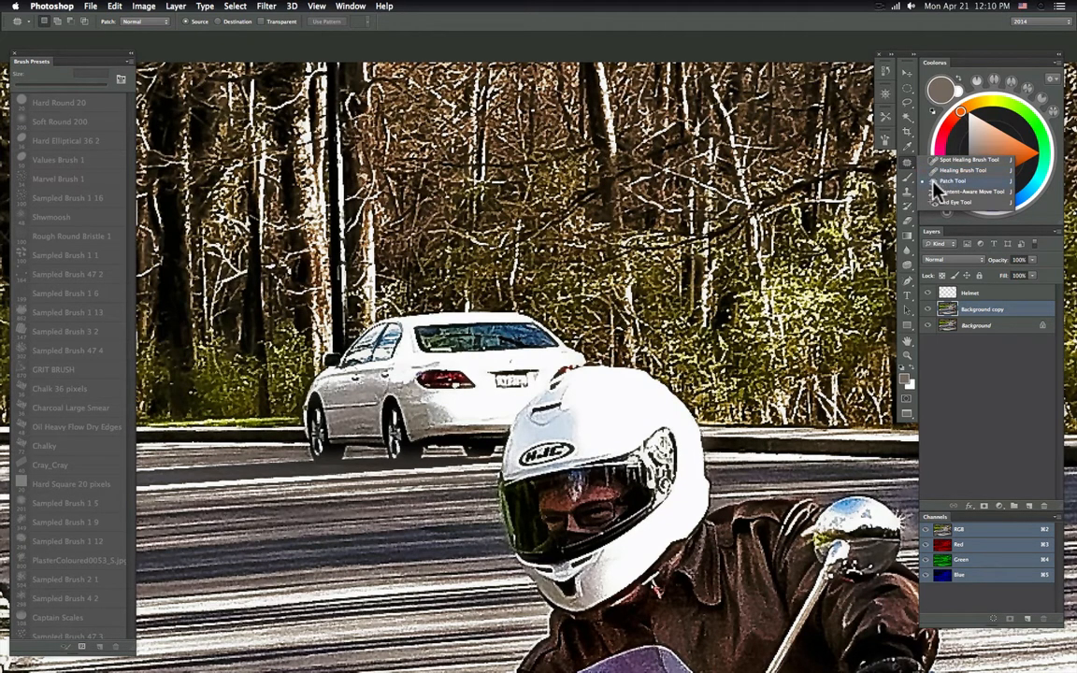
left_click(938, 180)
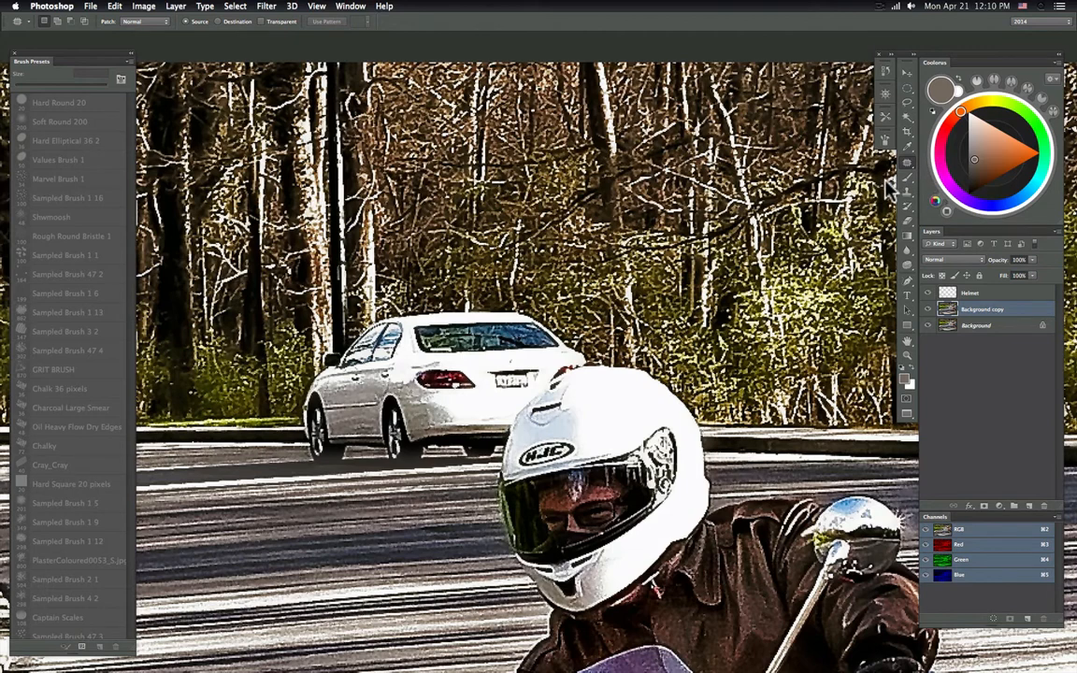
- Cycle through the healing tools and return to the Patch tool
key("shift+j")
key("shift+j")
key("shift+j")
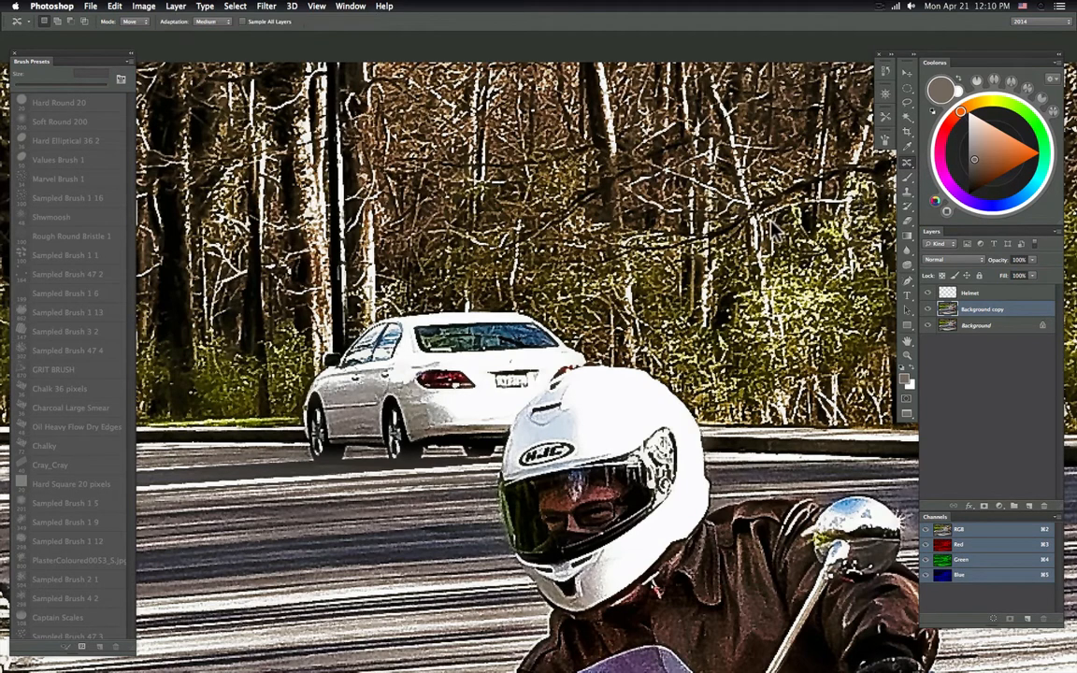
key("shift+j")
key("shift+j")
key("shift+j")
key("shift+j")
key("shift+j")
key("shift+j")
key("shift+j")
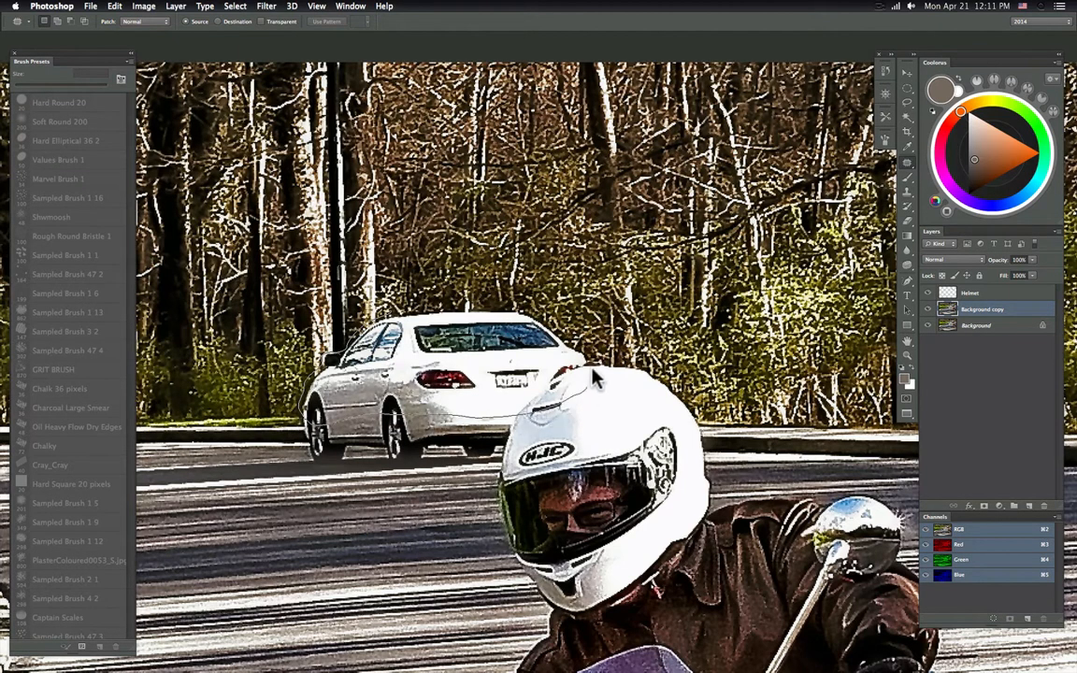
- Outline the car's body with the Patch tool and undo a trial patch taken from the trees above
mouse_move(593, 374)
left_mouse_down()
mouse_move(547, 322)
mouse_move(495, 313)
mouse_move(408, 318)
mouse_move(339, 350)
left_mouse_up()
mouse_move(508, 328)
left_mouse_down()
mouse_move(538, 299)
mouse_move(543, 215)
mouse_move(572, 204)
mouse_move(561, 229)
mouse_move(499, 196)
mouse_move(482, 235)
left_mouse_up()
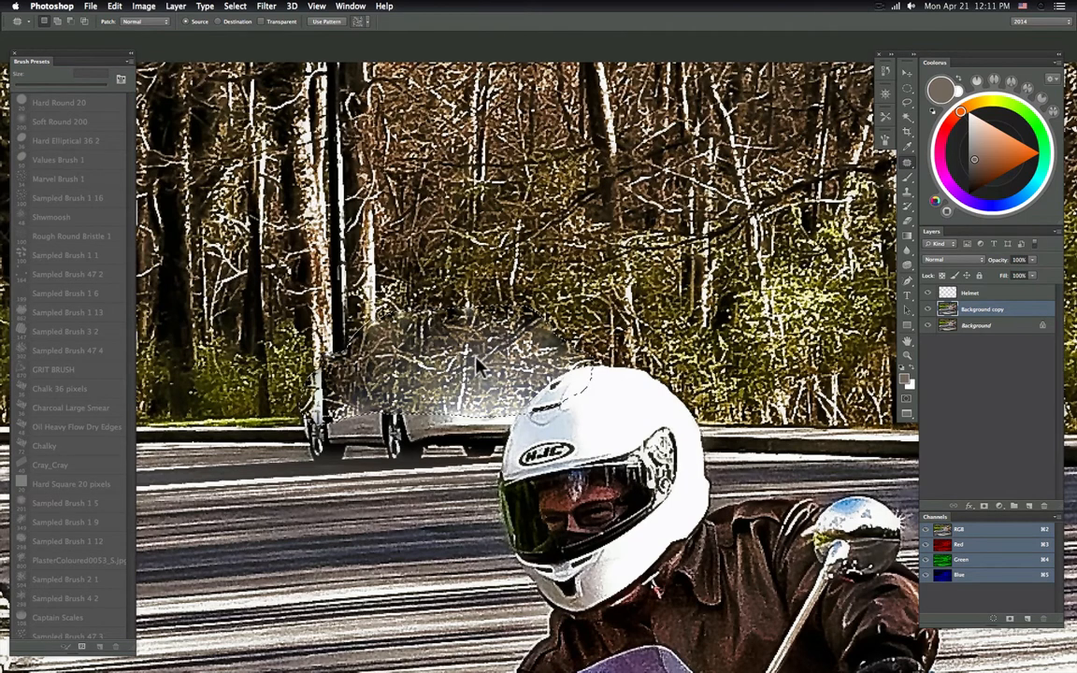
key("super+z")
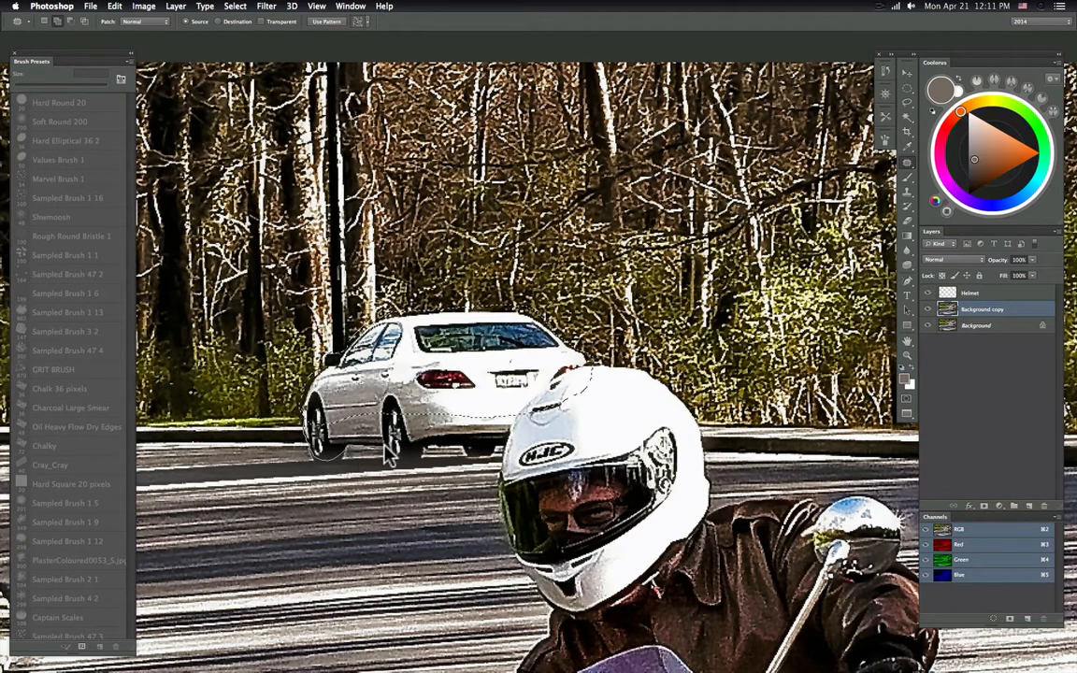
- Add the car's wheels and underside to the selection, patch the whole car with the trees above, and deselect
mouse_move(426, 461)
left_mouse_down()
mouse_move(461, 444)
mouse_move(487, 459)
mouse_move(497, 446)
mouse_move(549, 443)
left_mouse_up()
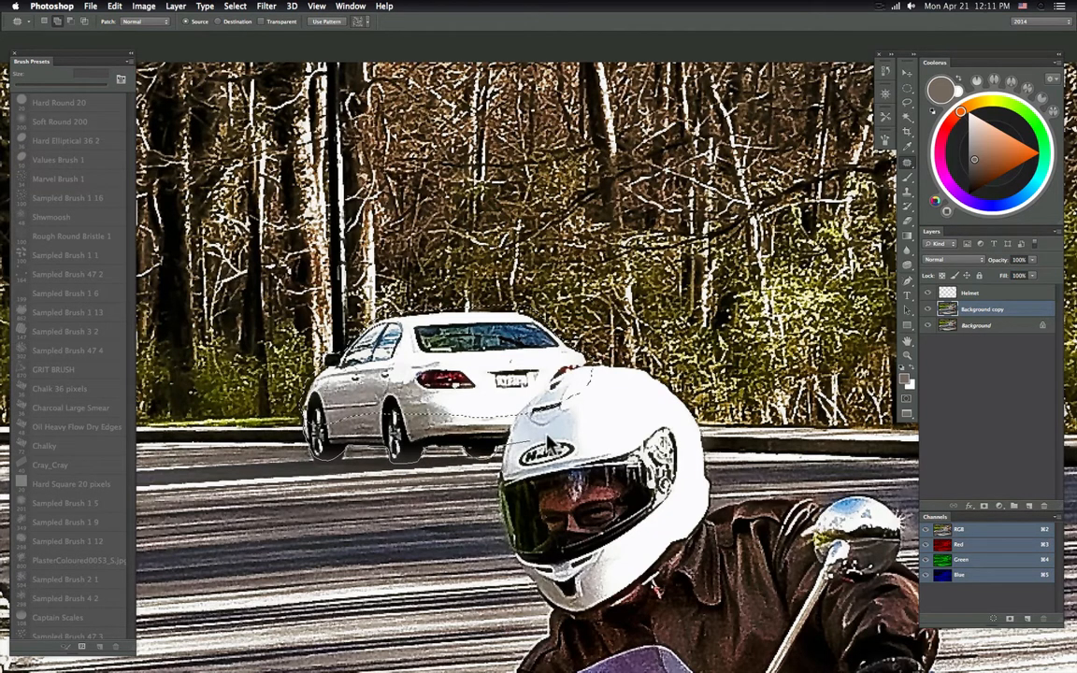
left_click_drag(588, 384, 540, 329)
key("super+d")
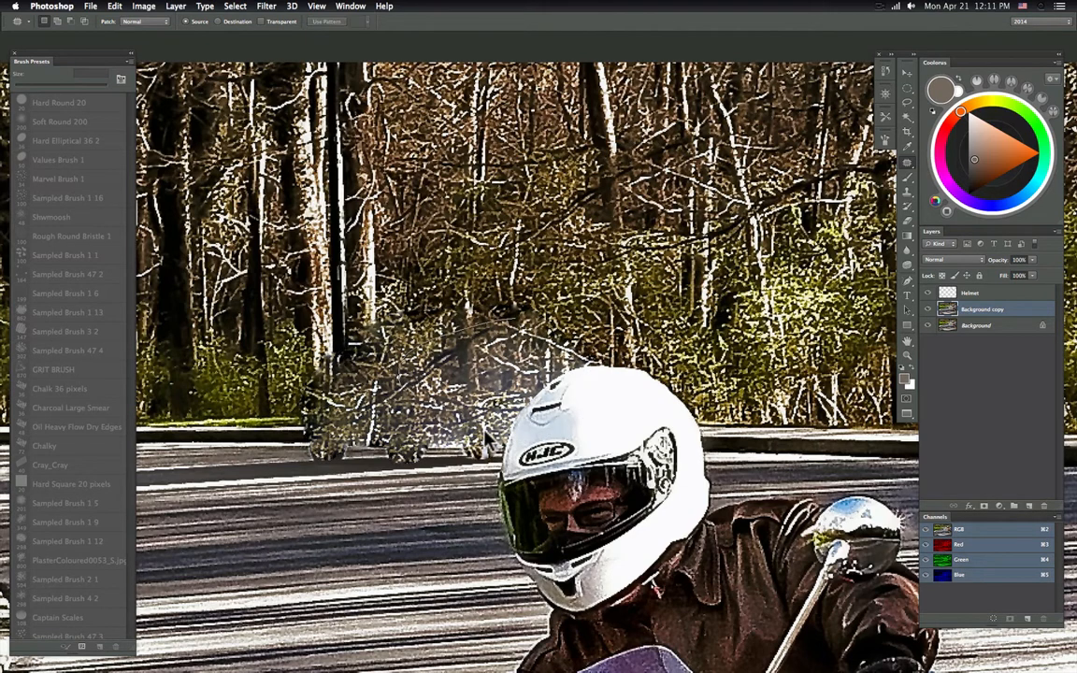
- Patch the blurry area beside the helmet with nearby woodland texture and clear the selection
left_click_drag(486, 373, 565, 351)
mouse_move(505, 323)
left_mouse_down()
mouse_move(467, 323)
mouse_move(488, 310)
left_mouse_up()
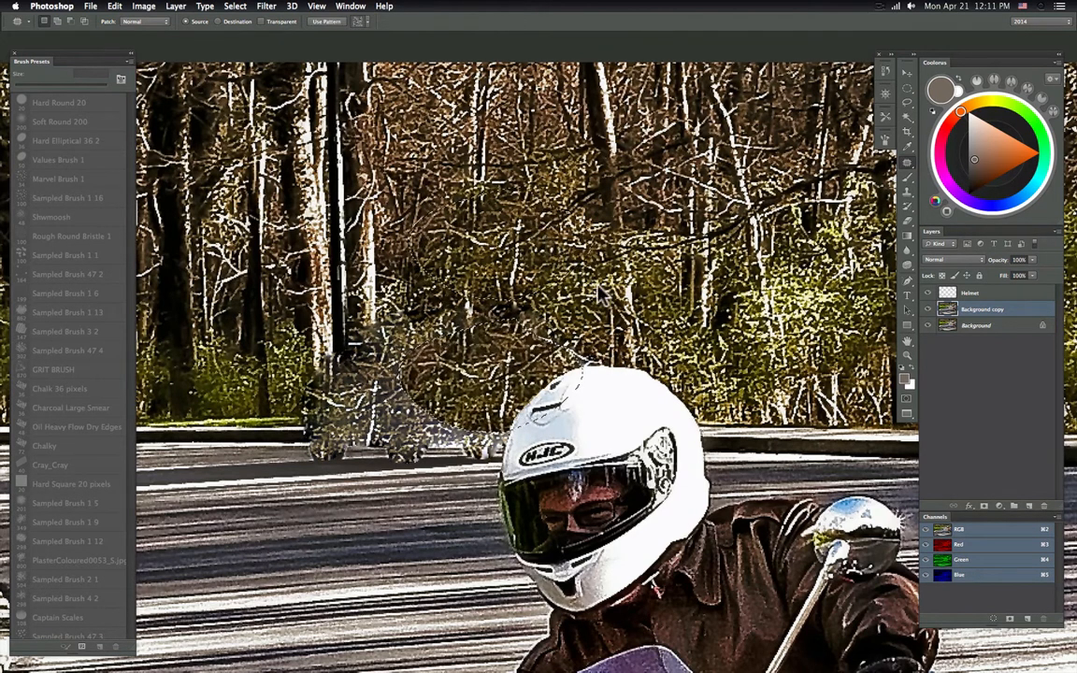
key("super+d")
- Paint over the bright branches in the patched area with an olive sampled from the woods, using the 46 px brush in Darken mode
left_click_drag(522, 365, 480, 328)
key("b")
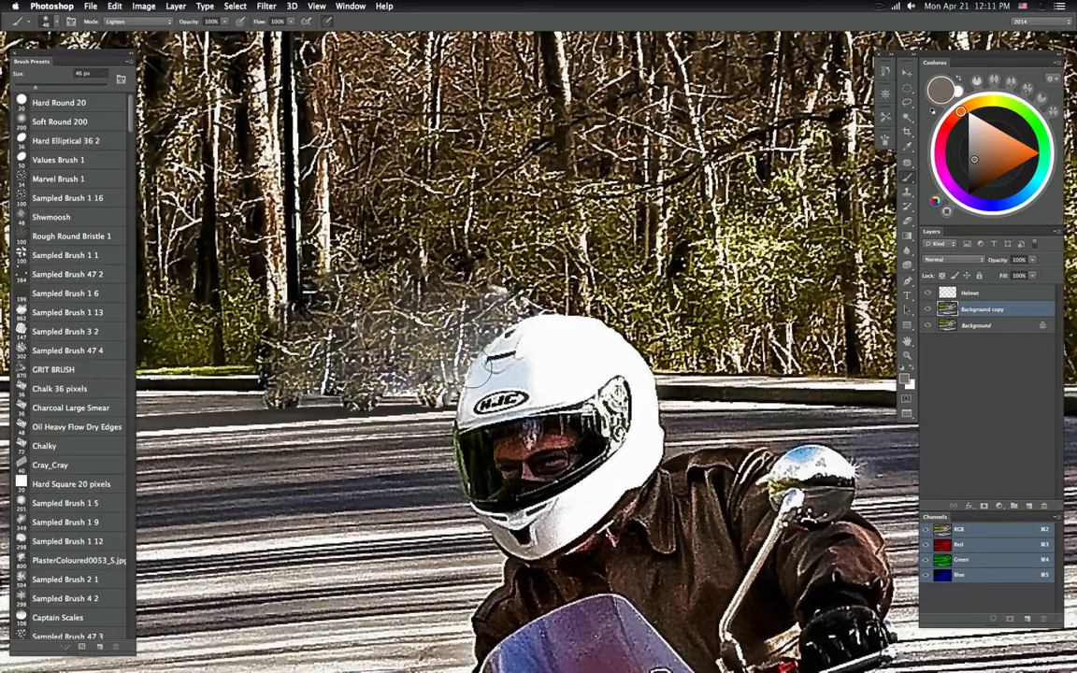
left_click(456, 229, "alt")
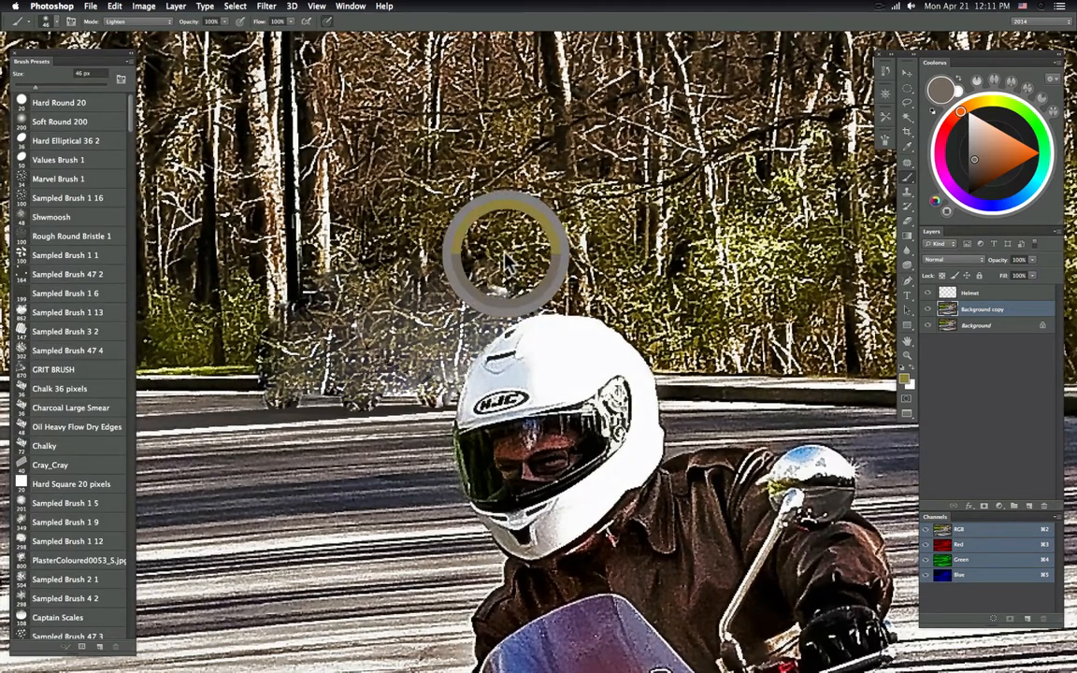
left_click(141, 21)
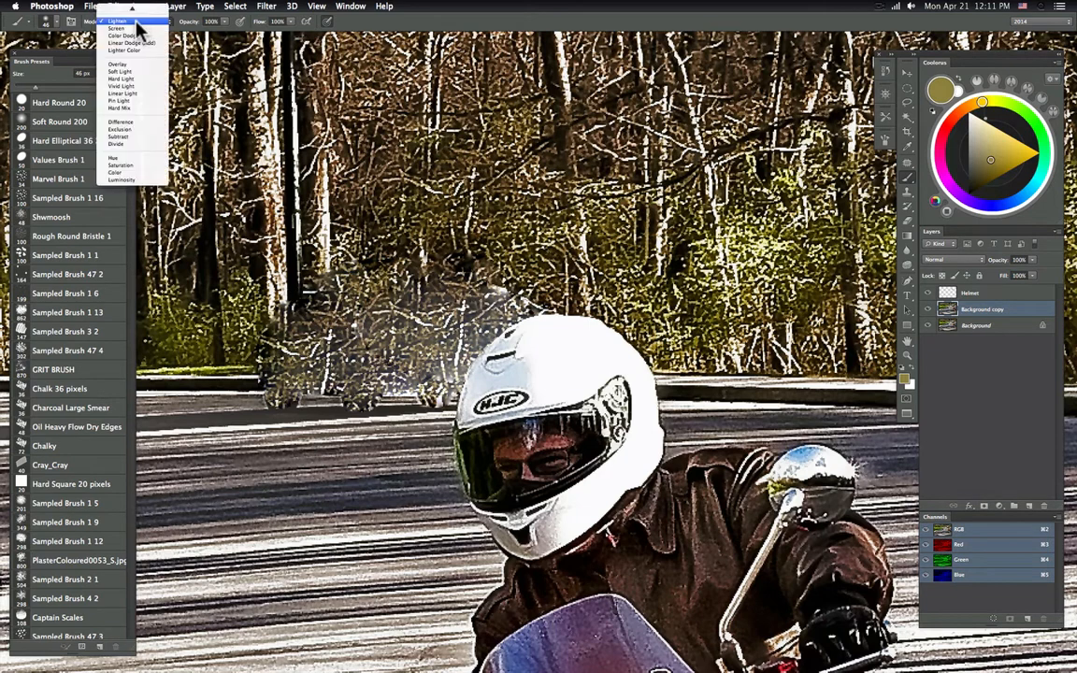
left_click(120, 53)
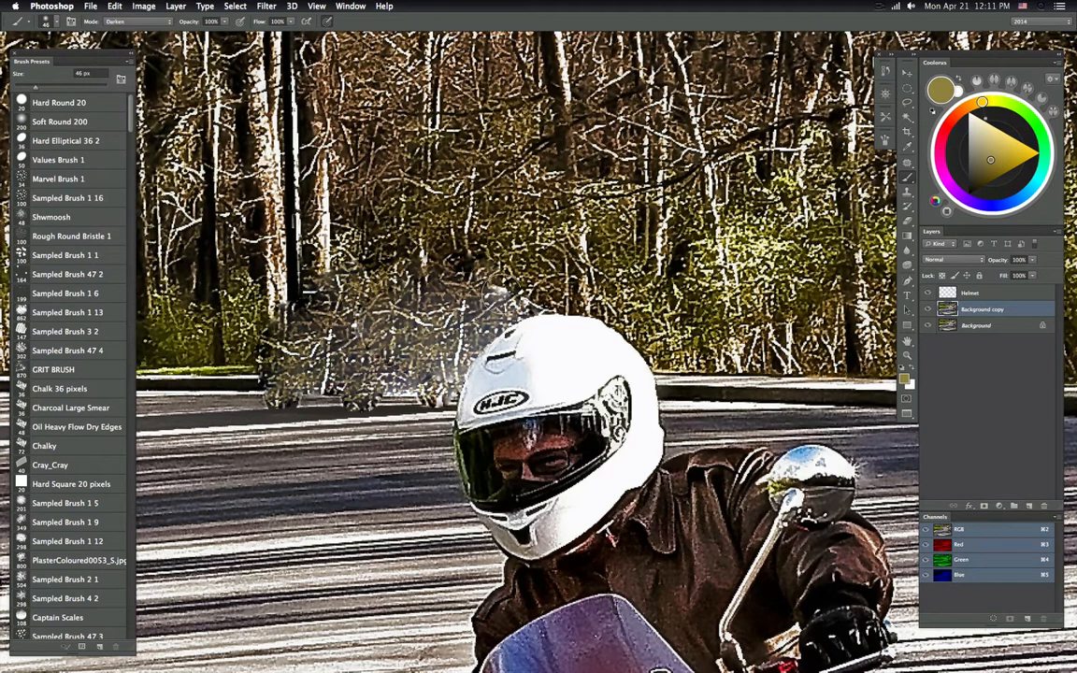
mouse_move(461, 316)
left_mouse_down()
mouse_move(528, 307)
mouse_move(537, 318)
mouse_move(533, 327)
mouse_move(505, 300)
mouse_move(447, 365)
mouse_move(341, 370)
mouse_move(330, 354)
mouse_move(325, 369)
mouse_move(330, 338)
mouse_move(421, 295)
mouse_move(401, 348)
left_mouse_up()
mouse_move(383, 283)
left_mouse_down()
mouse_move(358, 285)
mouse_move(379, 284)
left_mouse_up()
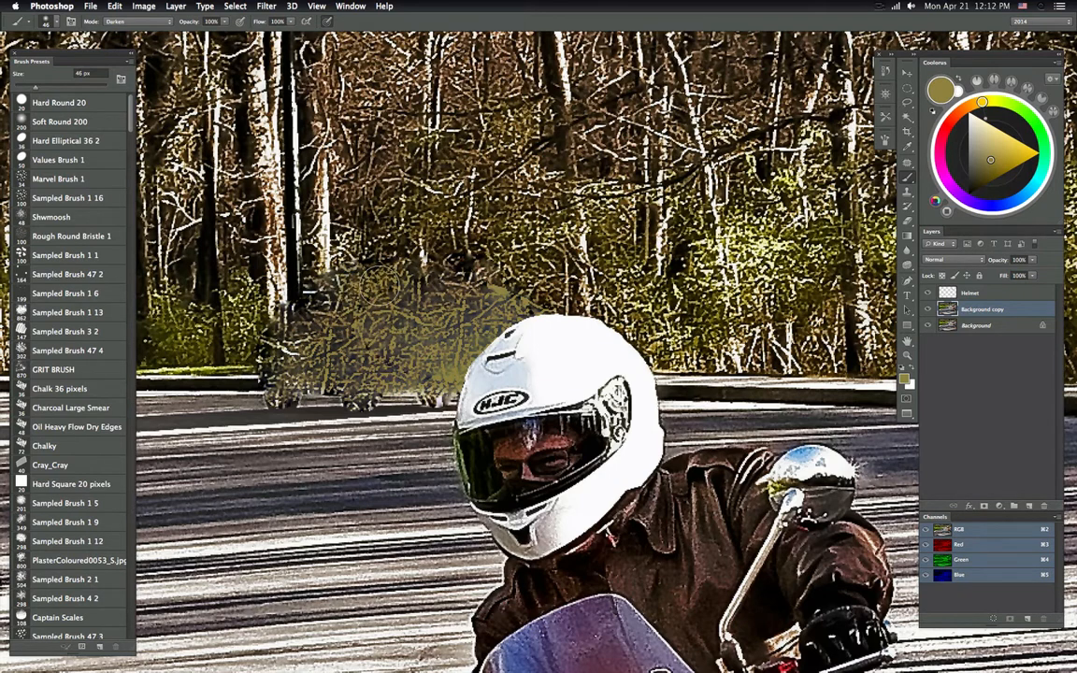
mouse_move(450, 282)
left_mouse_down()
mouse_move(403, 269)
mouse_move(364, 326)
mouse_move(293, 351)
mouse_move(244, 326)
mouse_move(356, 316)
mouse_move(411, 325)
left_mouse_up()
left_click_drag(461, 362, 400, 331)
- Fade the last olive brush stroke over the patched woods to a lower opacity
left_click(116, 7)
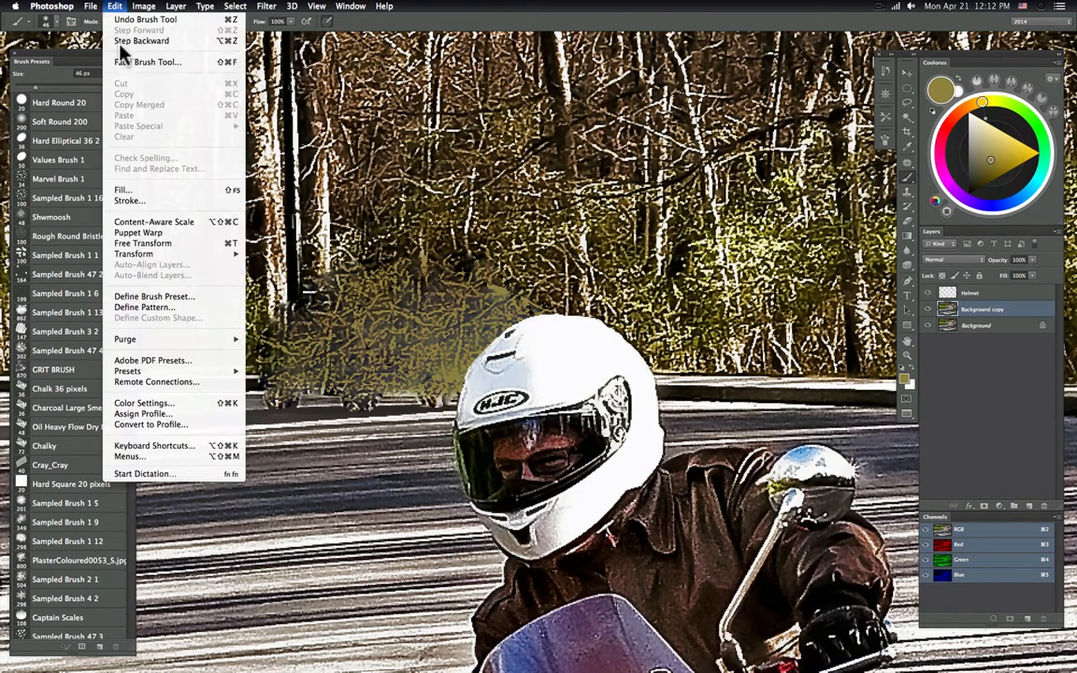
left_click(142, 62)
left_click_drag(625, 470, 632, 470)
left_click(722, 454)
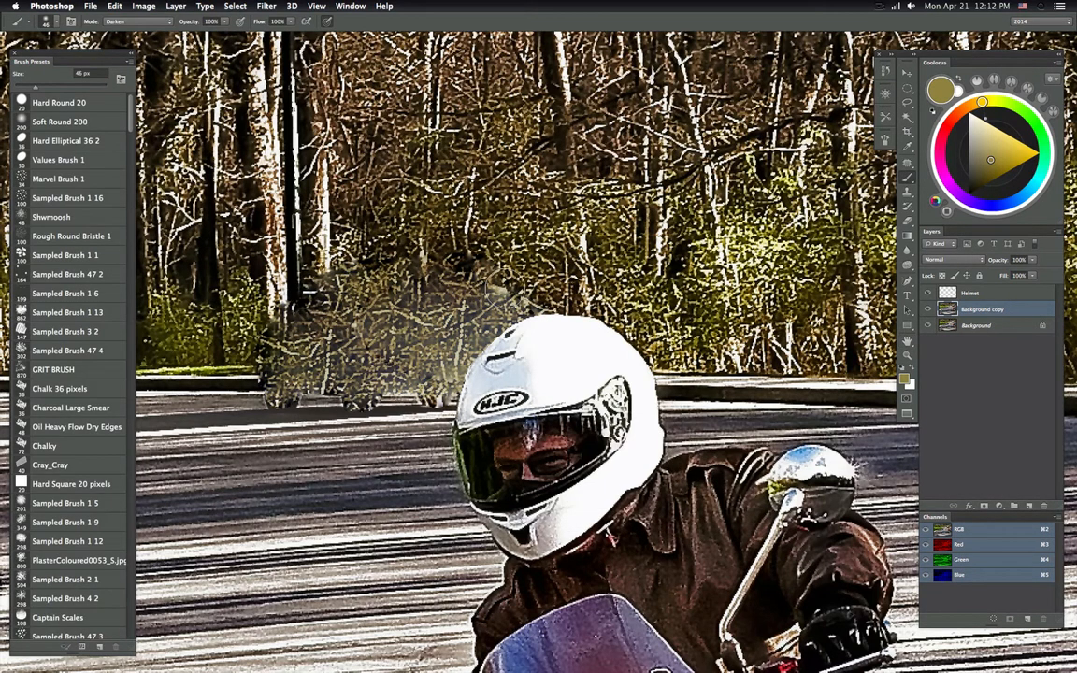
- Darken the pale patch above the helmet in Darken mode with a near-black sampled from the nearby woods
left_click(458, 255, "alt")
left_click_drag(488, 282, 497, 289)
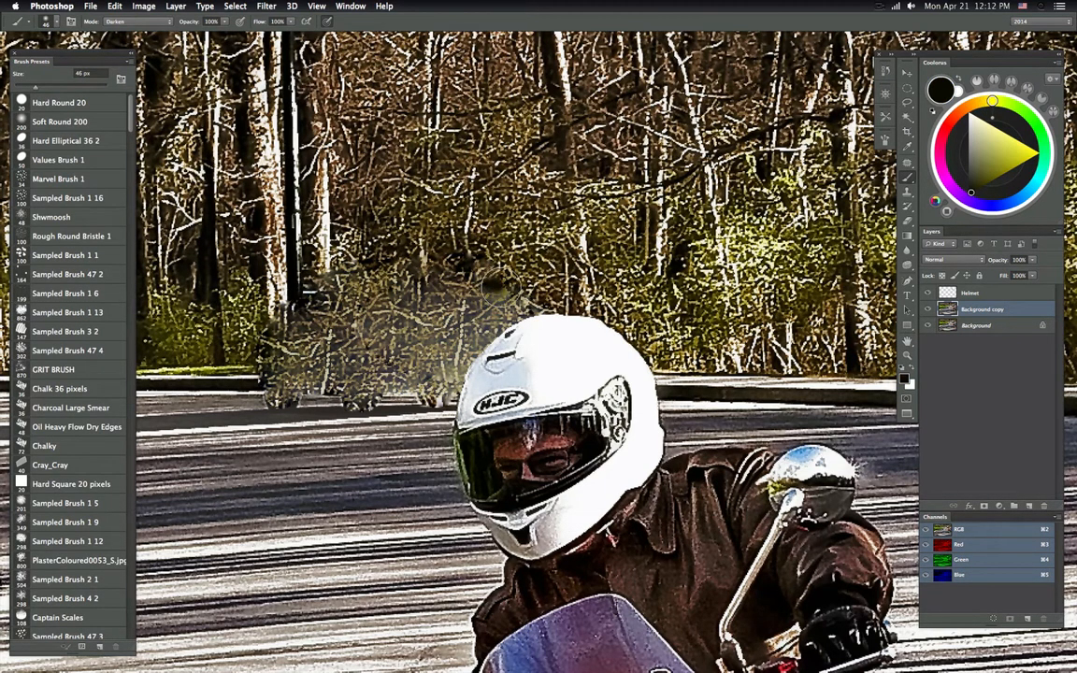
left_click(507, 279, "alt")
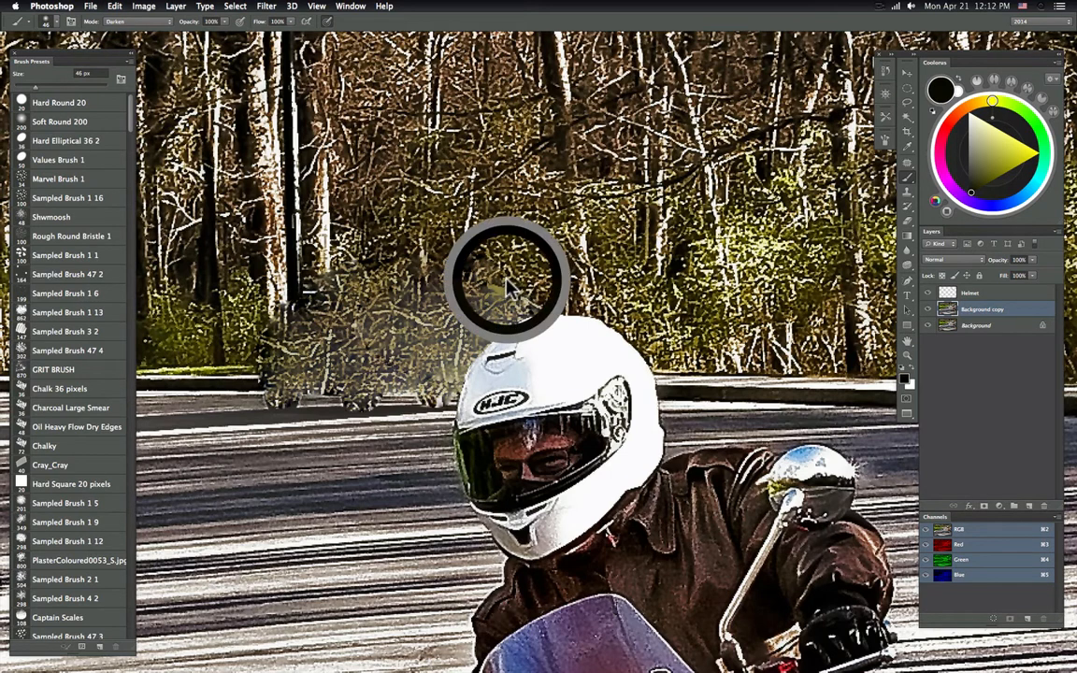
- Clone woodland foliage over the patched area beside the helmet using the Clone Stamp at 37 px and 28% opacity
left_click(908, 193)
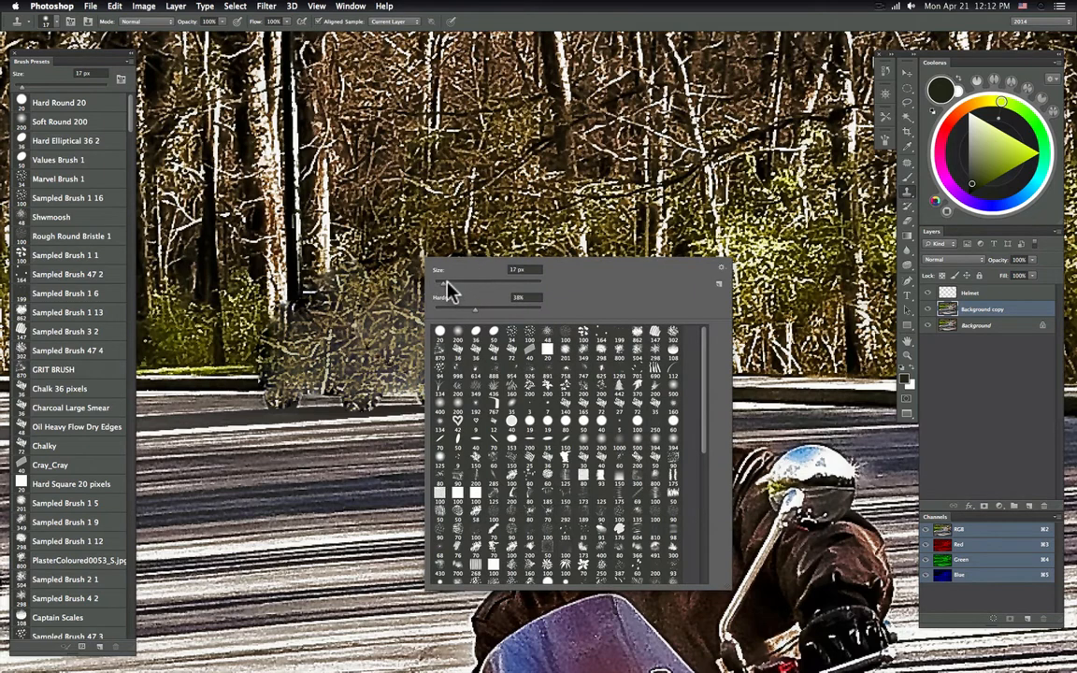
left_click_drag(444, 283, 452, 283)
left_click(492, 197)
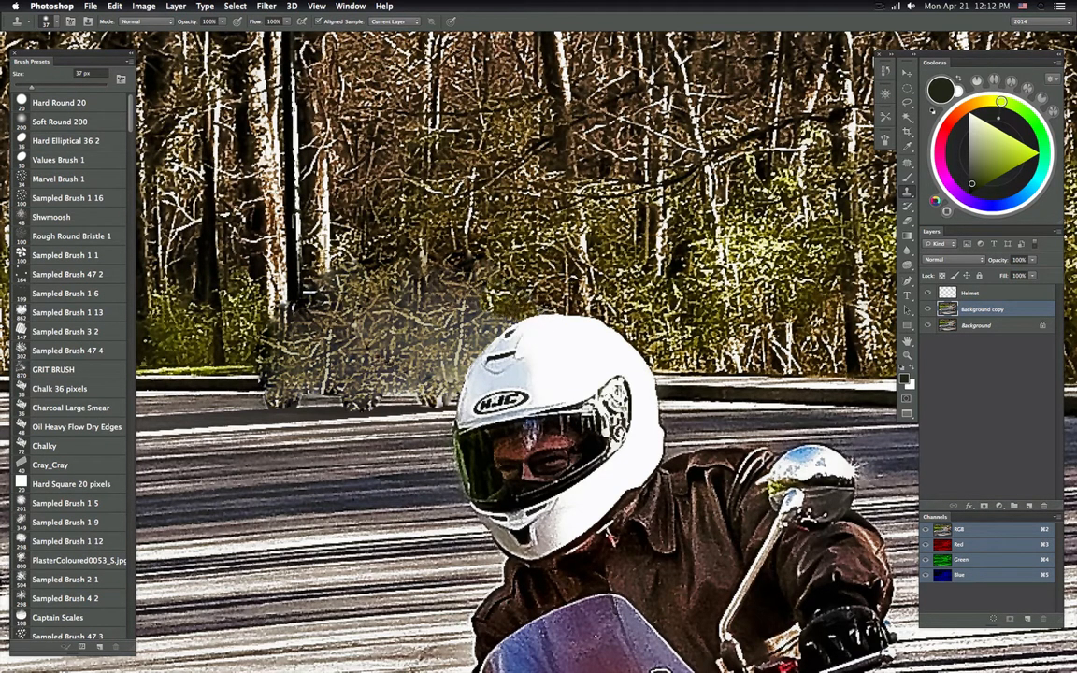
left_click_drag(224, 22, 184, 32)
left_click(461, 22)
mouse_move(463, 335)
left_mouse_down()
mouse_move(476, 315)
mouse_move(397, 265)
mouse_move(435, 297)
mouse_move(453, 269)
mouse_move(478, 282)
mouse_move(366, 278)
mouse_move(423, 299)
left_mouse_up()
left_click(708, 260, "alt")
mouse_move(403, 225)
left_mouse_down()
mouse_move(348, 263)
mouse_move(431, 297)
left_mouse_up()
mouse_move(477, 332)
left_mouse_down()
mouse_move(423, 309)
mouse_move(425, 320)
mouse_move(392, 321)
mouse_move(358, 292)
left_mouse_up()
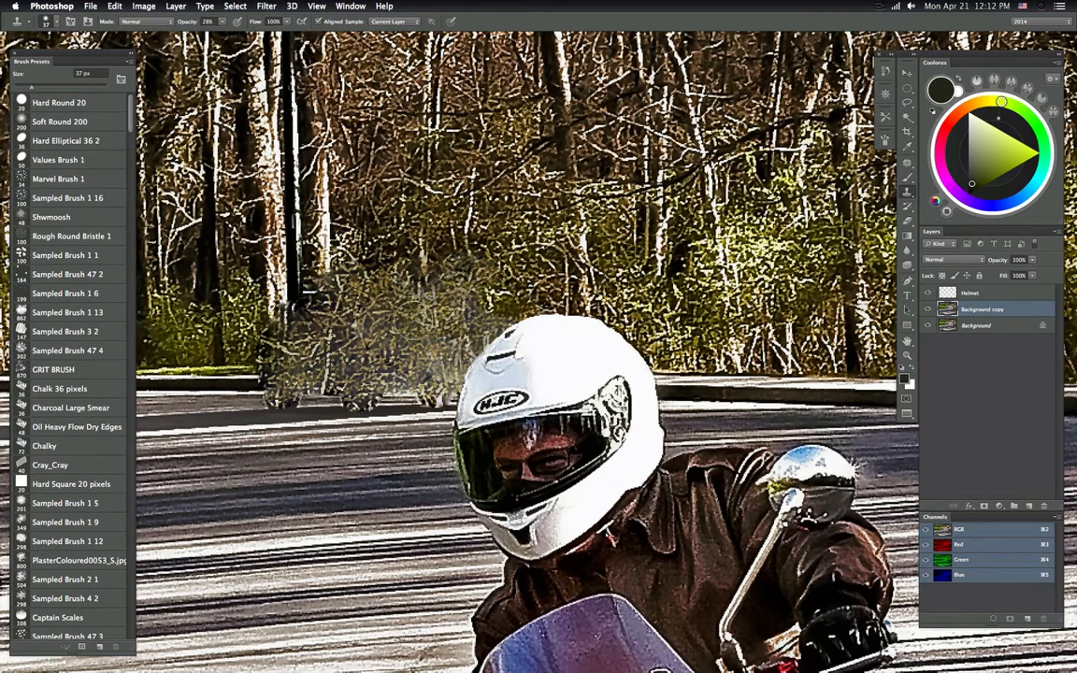
mouse_move(418, 322)
left_mouse_down()
mouse_move(443, 298)
mouse_move(420, 282)
mouse_move(458, 293)
mouse_move(388, 268)
mouse_move(407, 301)
mouse_move(470, 294)
left_mouse_up()
- Blend the remaining edges of the patched woods toward the tree trunks and curb with newly sampled Clone Stamp foliage
left_click(606, 231, "alt")
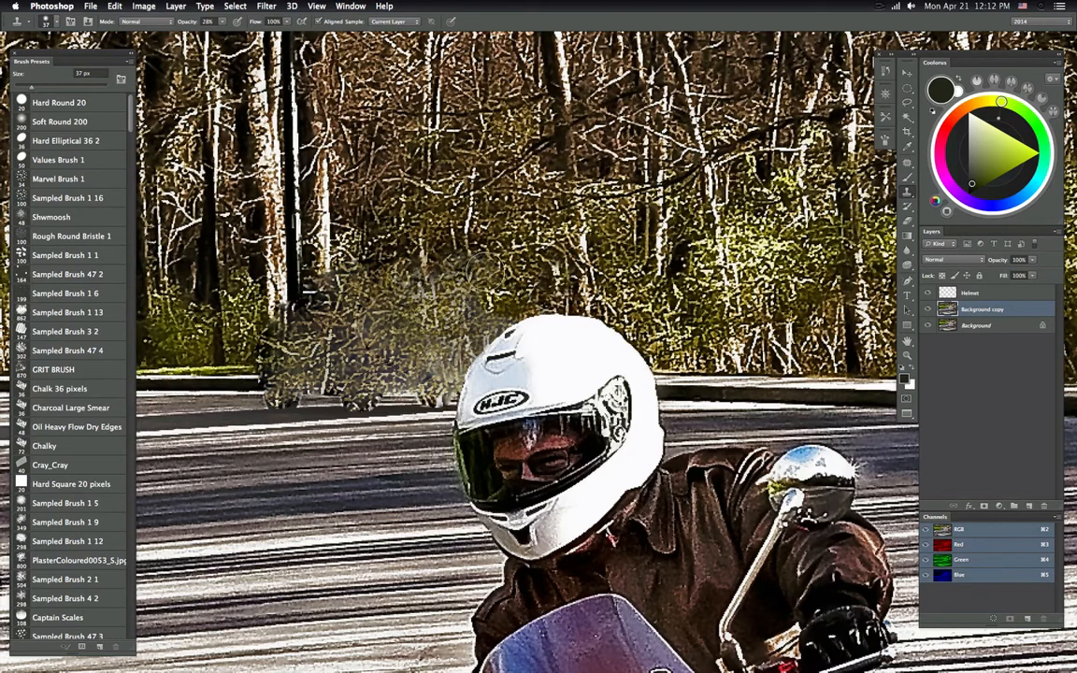
mouse_move(366, 259)
left_mouse_down()
mouse_move(316, 284)
mouse_move(310, 301)
mouse_move(297, 297)
left_mouse_up()
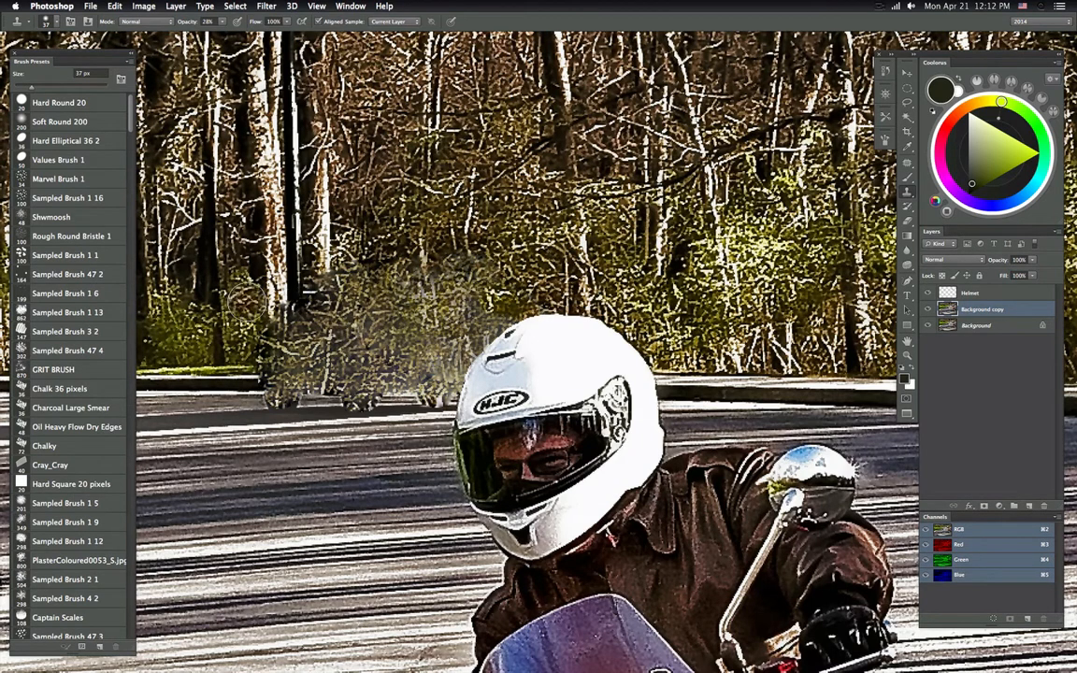
left_click(222, 272, "alt")
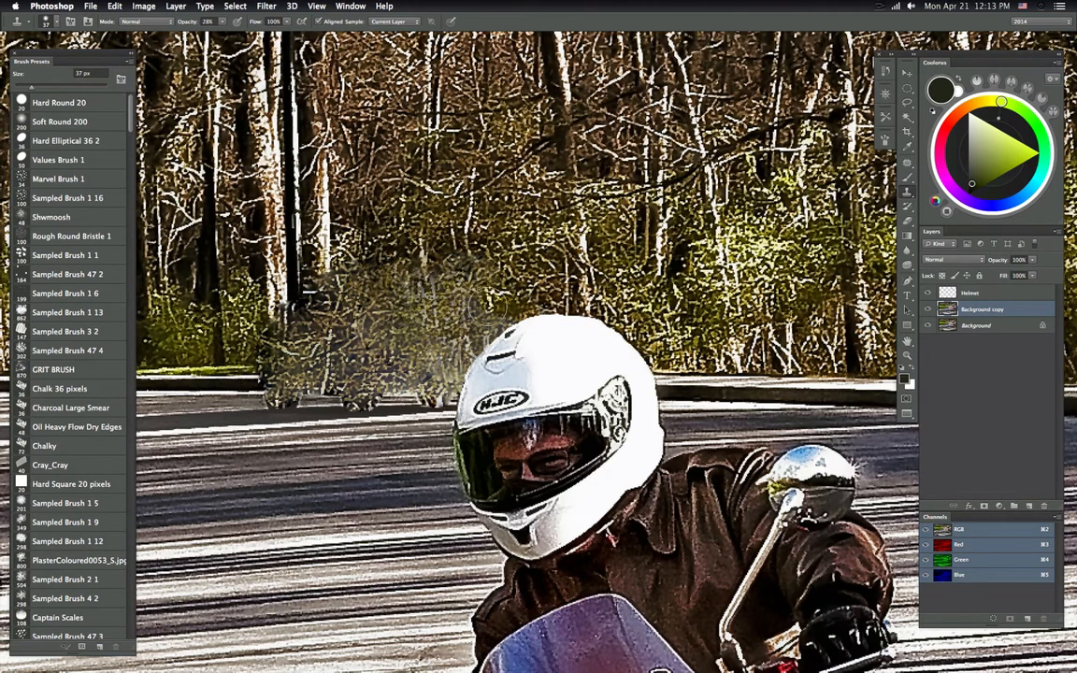
left_click_drag(526, 288, 626, 330)
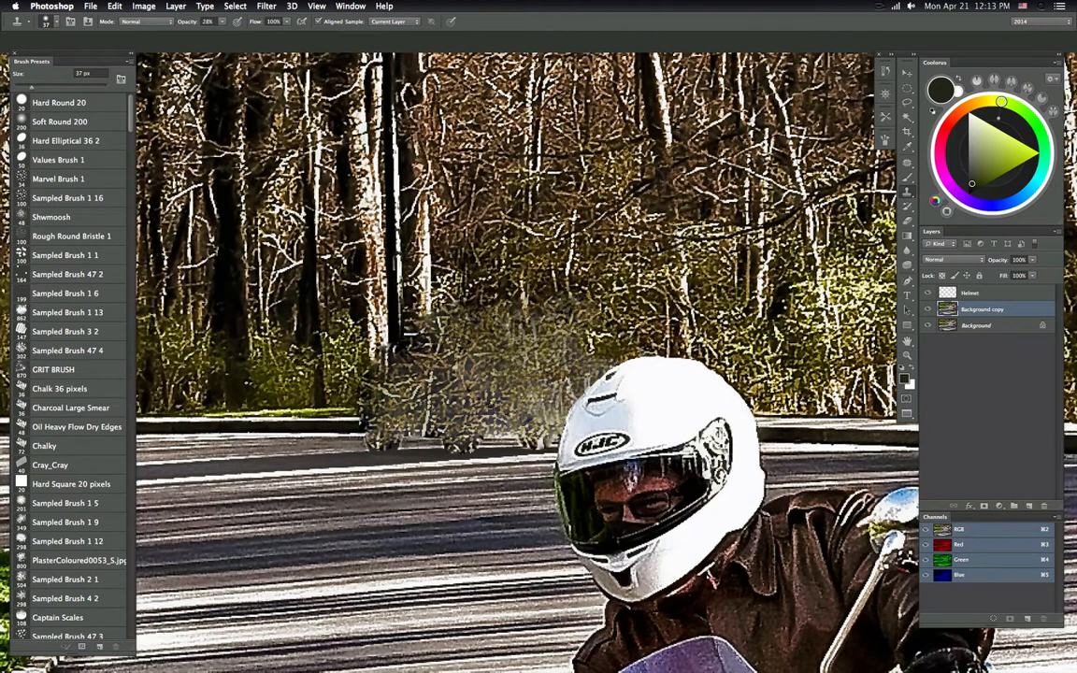
left_click_drag(592, 395, 615, 358)
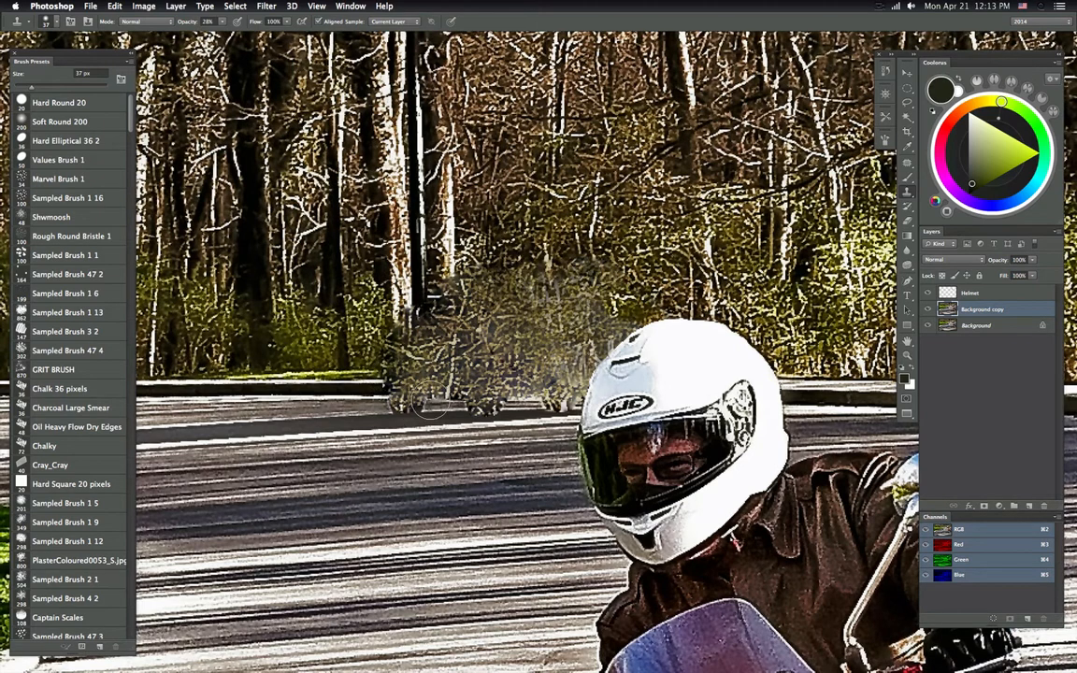
mouse_move(393, 360)
left_mouse_down()
mouse_move(403, 372)
mouse_move(420, 363)
left_mouse_up()
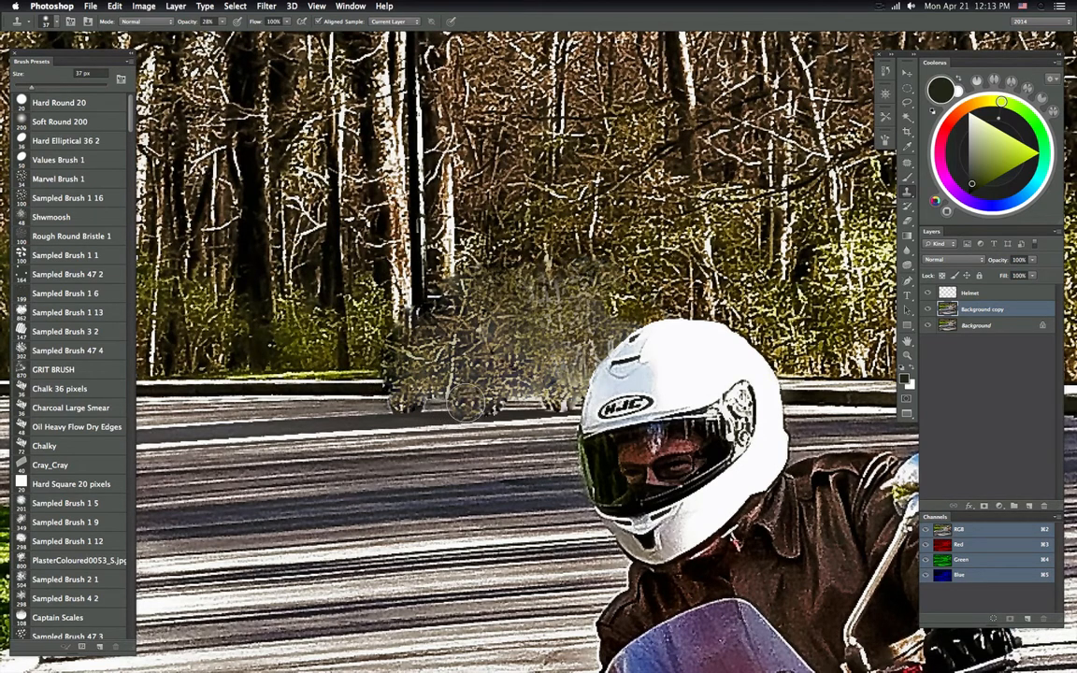
left_click(641, 346)
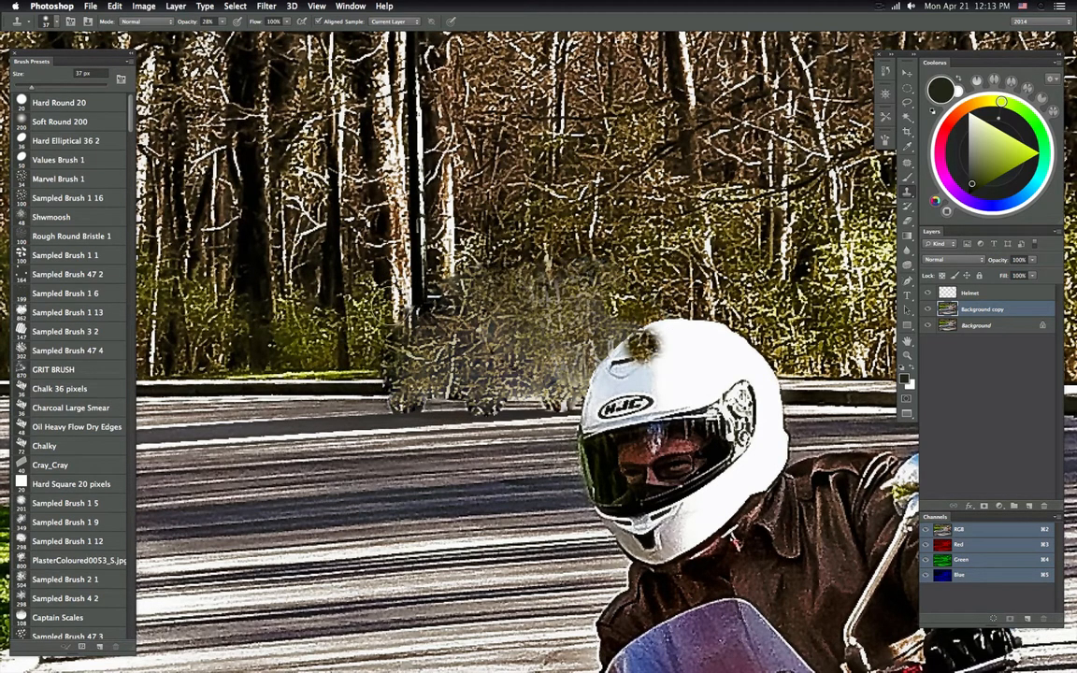
- Paint the missing dark curb line below the patched woods with the Oil Heavy Flow Dry Edges brush at 15 px, sampling the existing curb
left_click(906, 180)
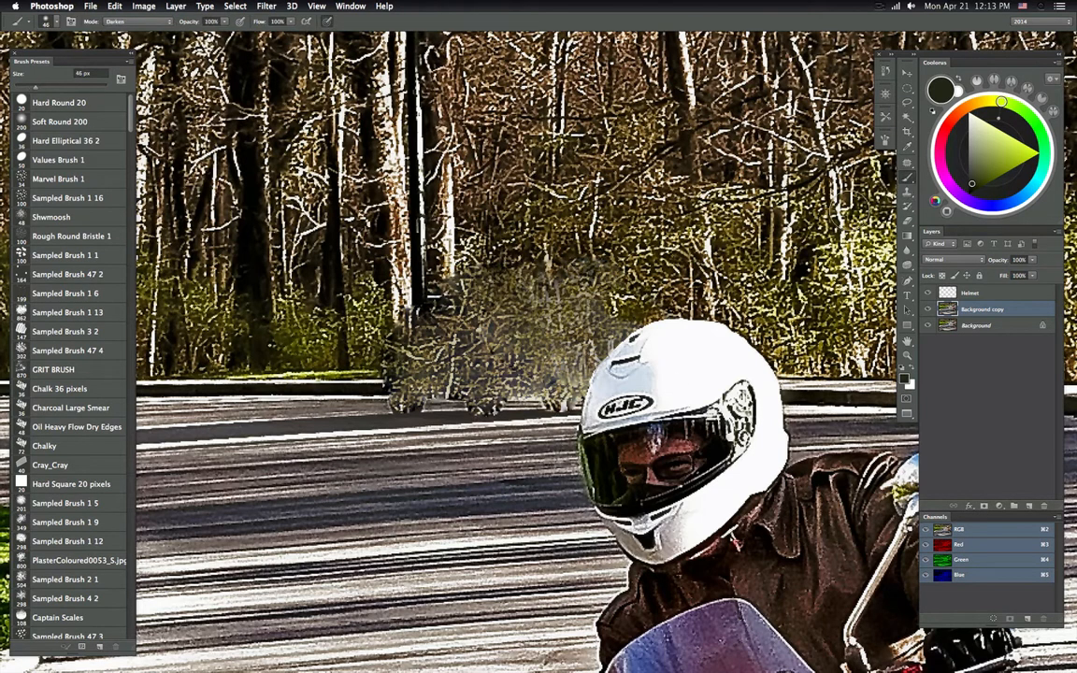
right_click(522, 419)
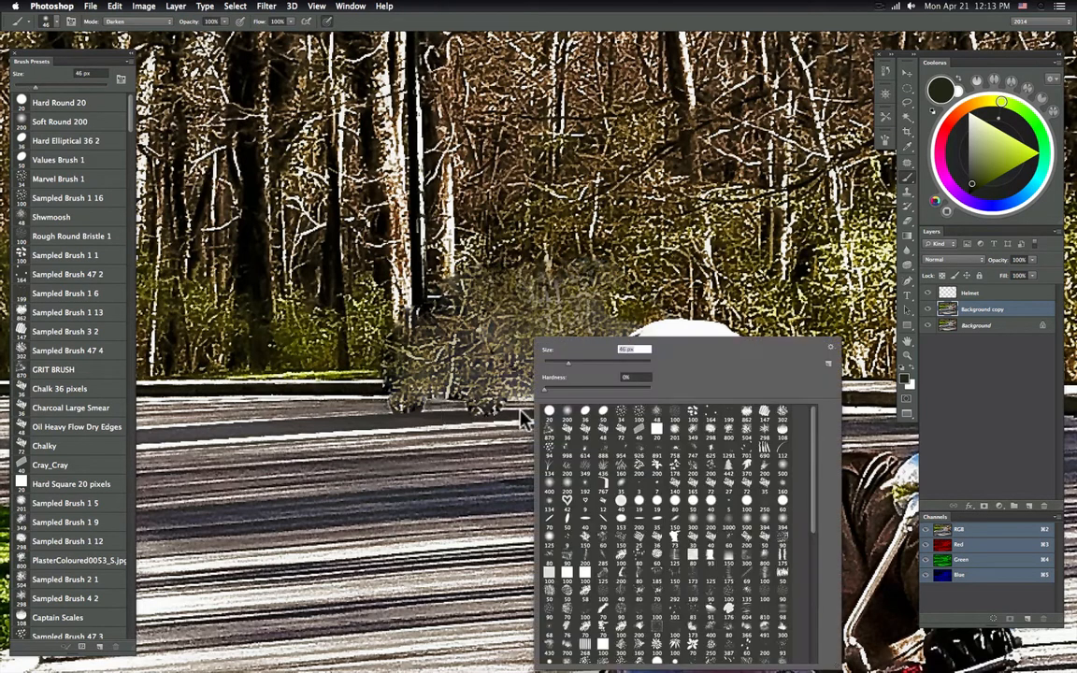
left_click(618, 432)
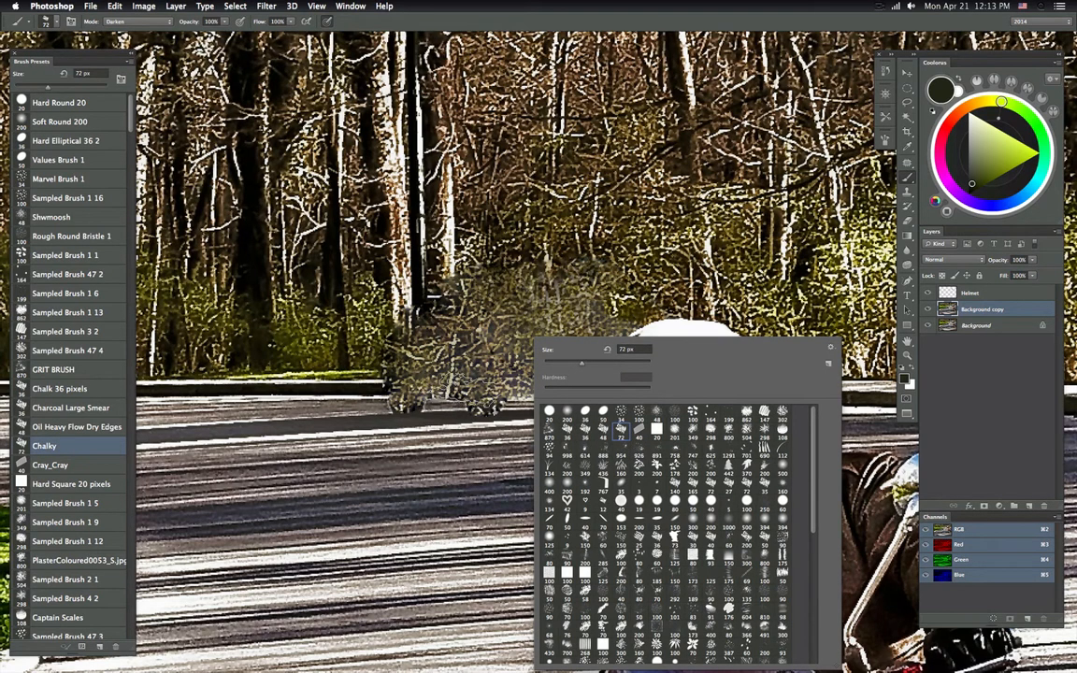
left_click(602, 432)
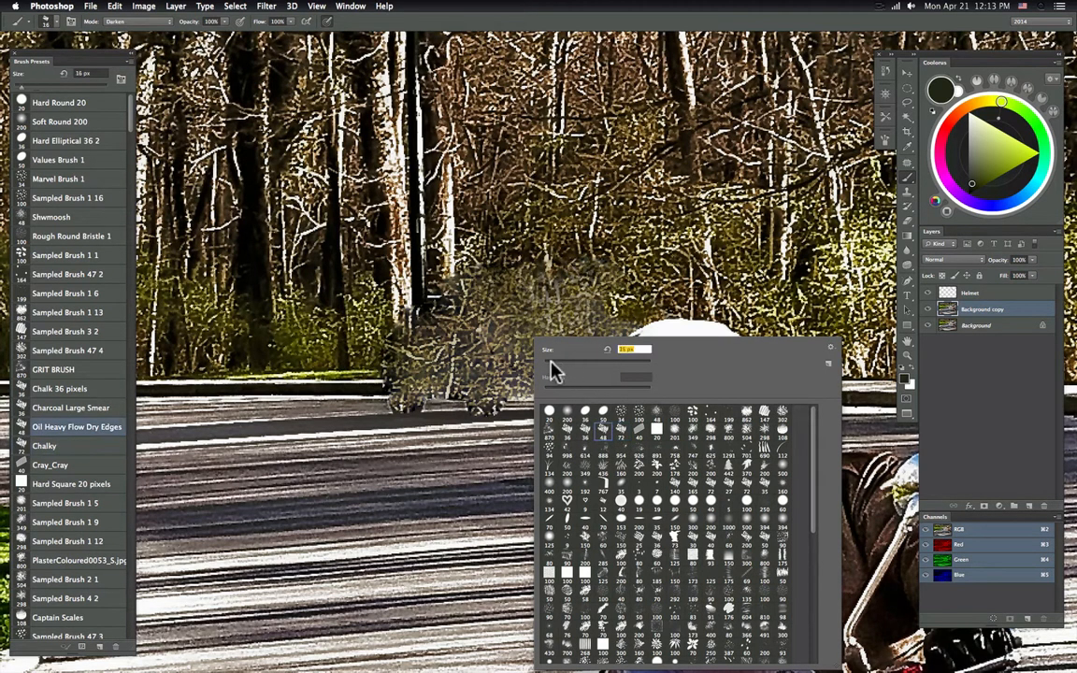
left_click(374, 389)
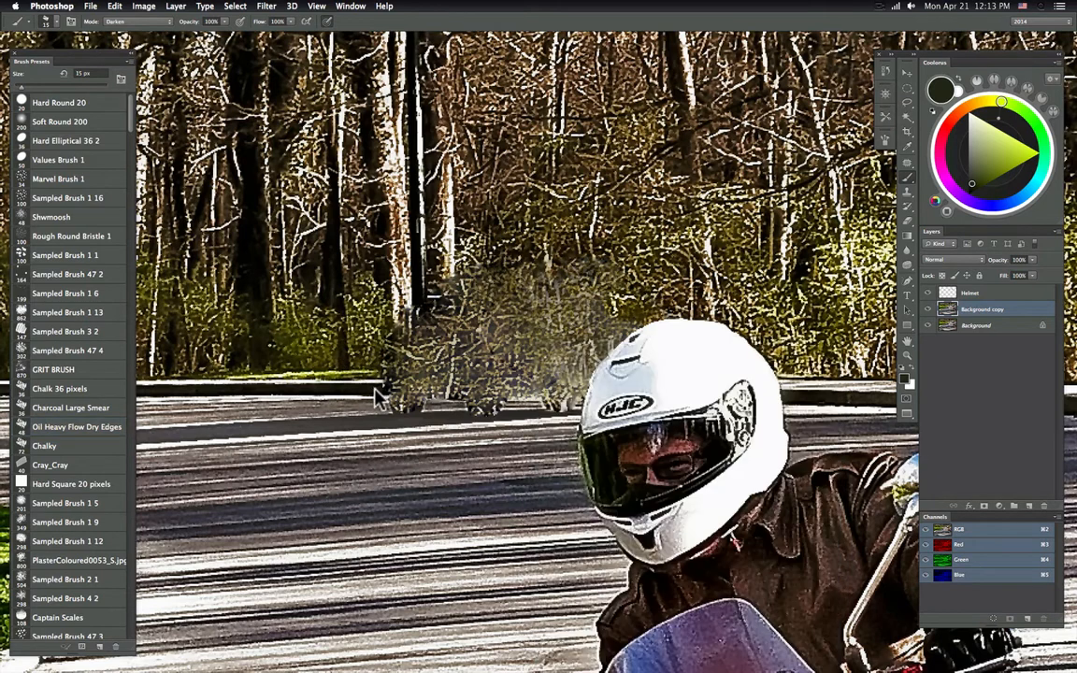
left_click(307, 416, "alt")
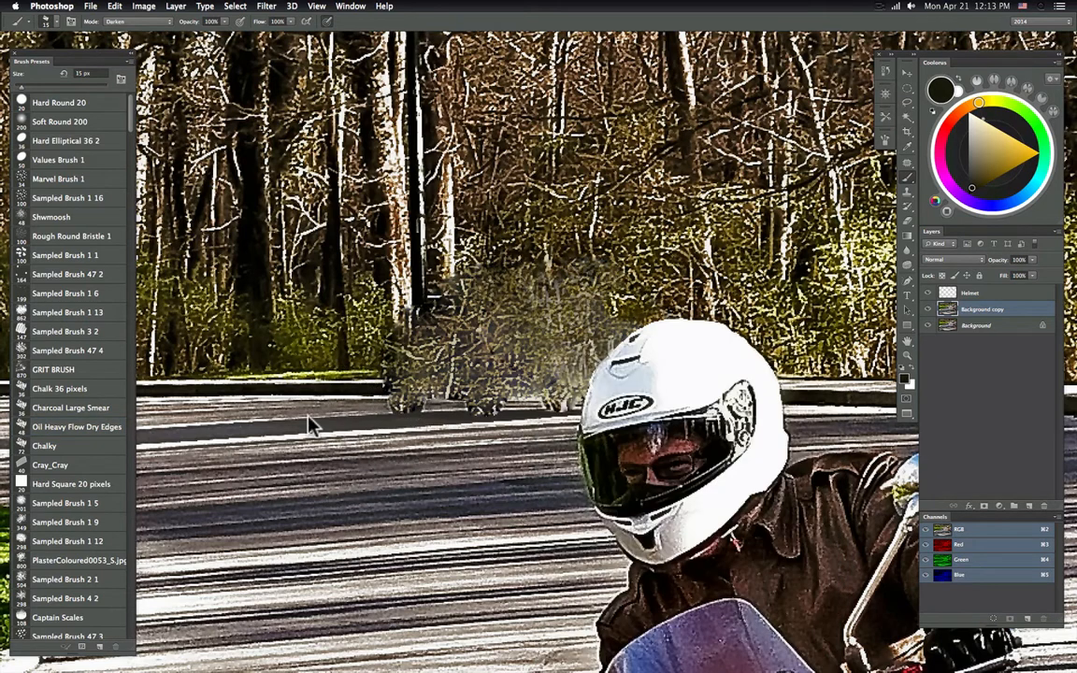
left_click(381, 393, "alt")
left_click(373, 391, "alt")
left_click_drag(375, 392, 587, 393)
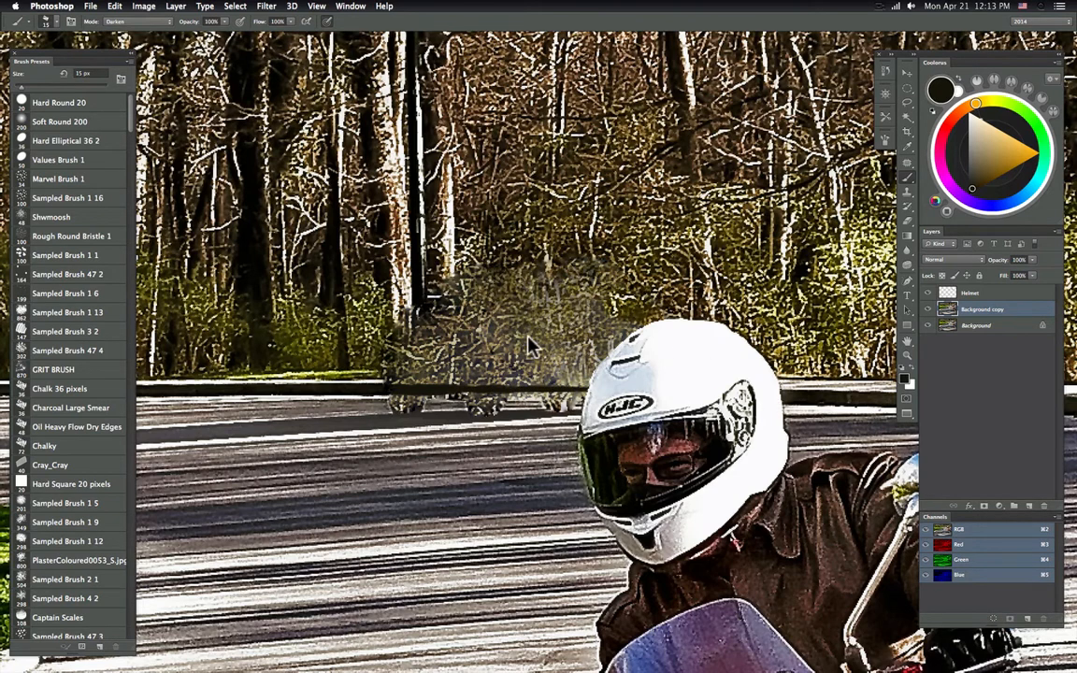
- Reinforce the curb line up to the helmet with sampled dark tones and darken the wheel remnants with sampled road grey
left_click(788, 397, "alt")
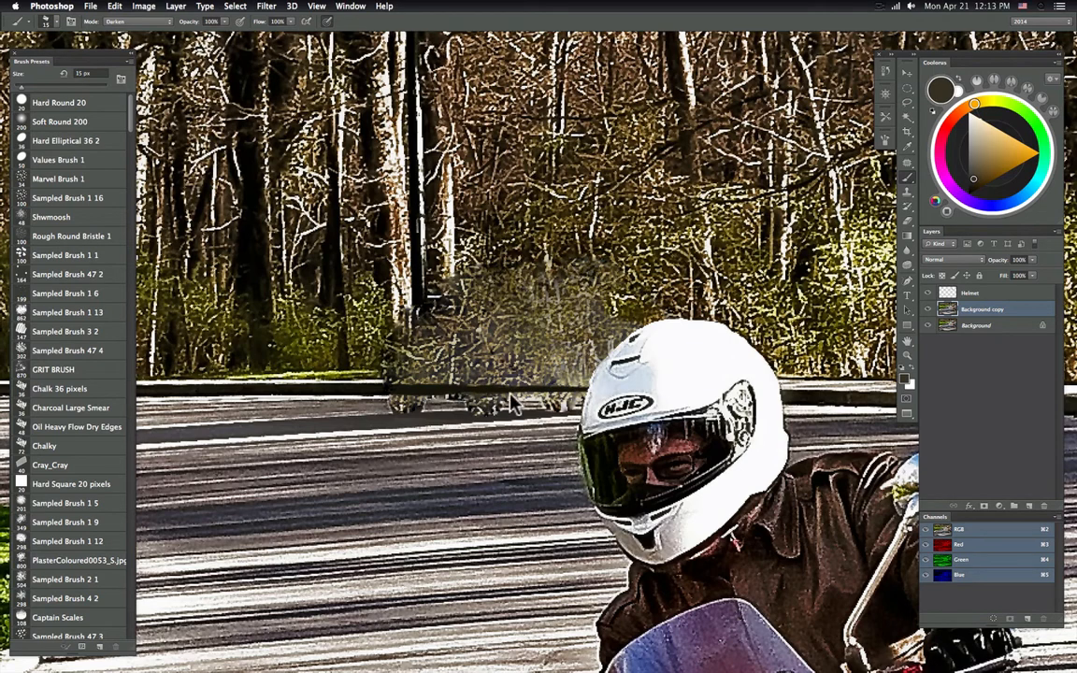
left_click(456, 393, "alt")
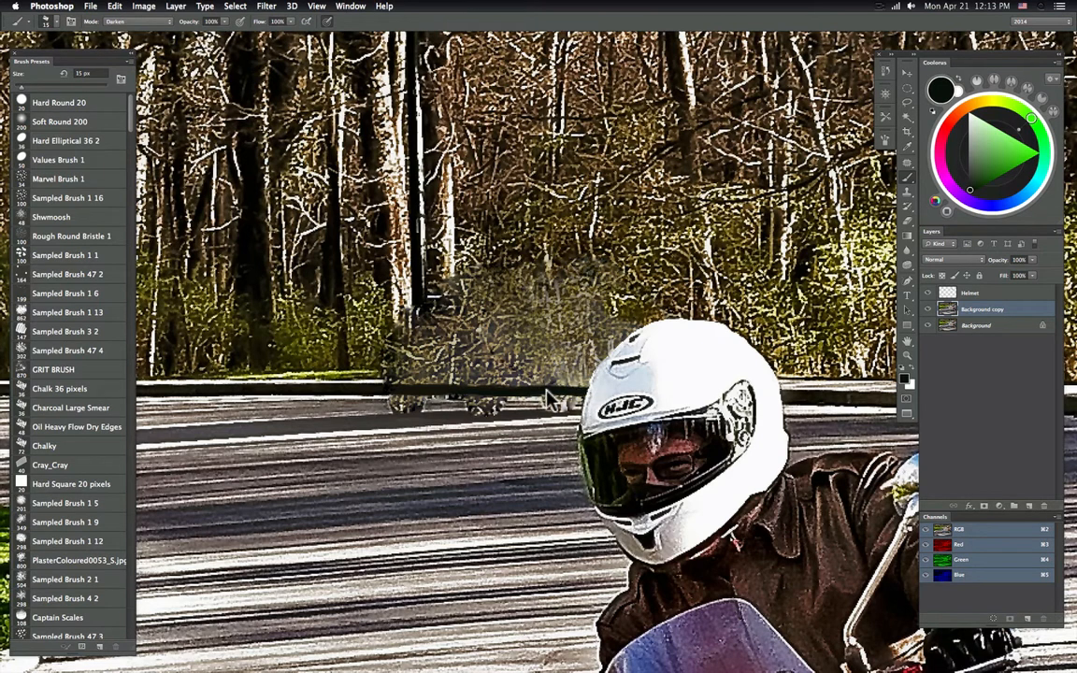
left_click(383, 412, "alt")
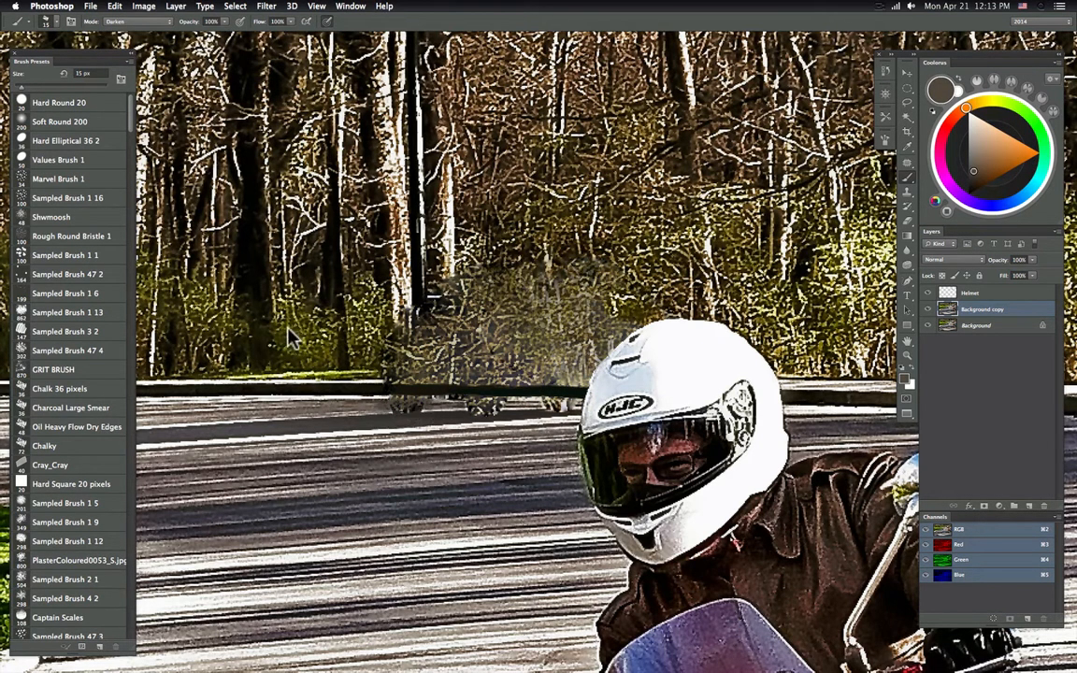
- In Normal mode, repaint the curb's dark face and white top edge with sampled colours and cover wheel remnants with road grey
left_click(138, 21)
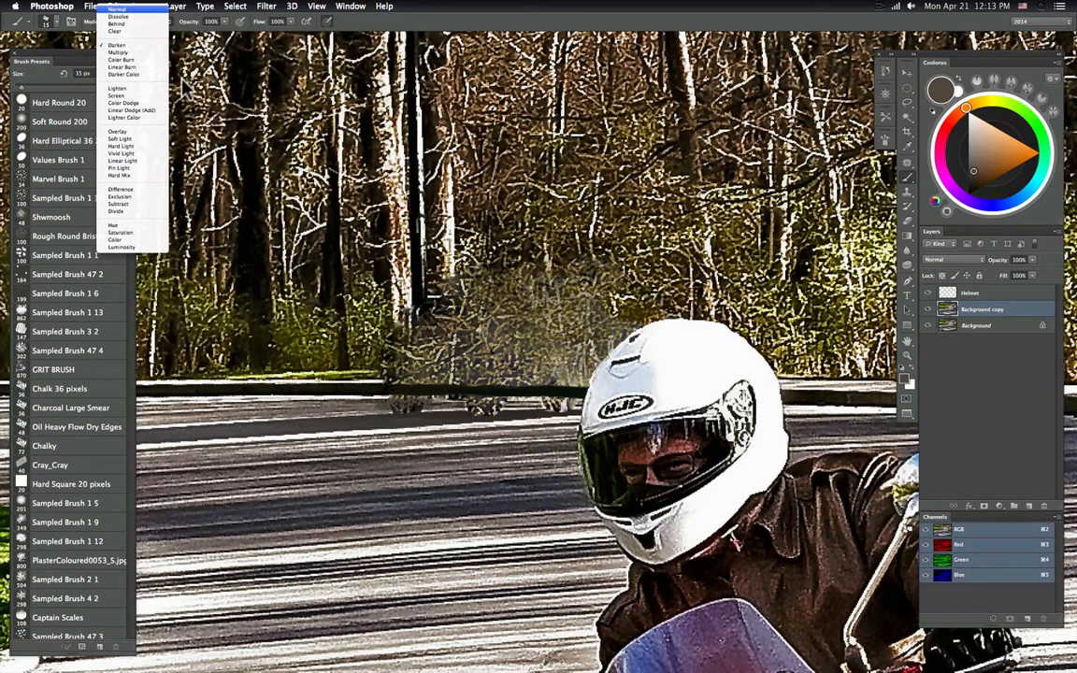
left_click(131, 9)
left_click(434, 396, "alt")
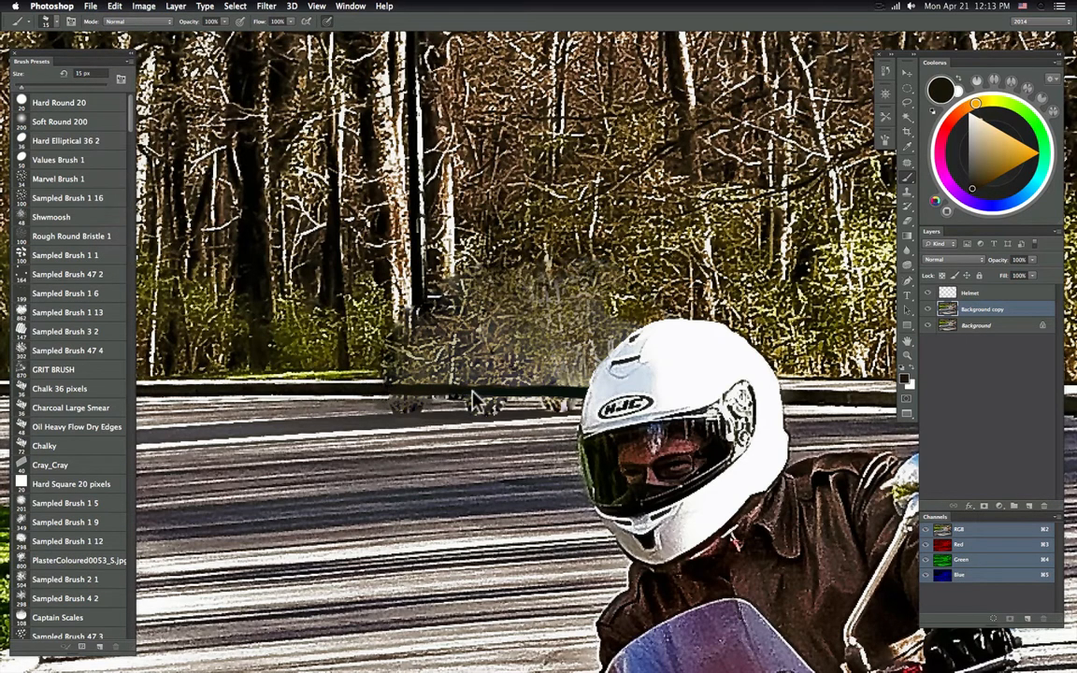
left_click(378, 385, "alt")
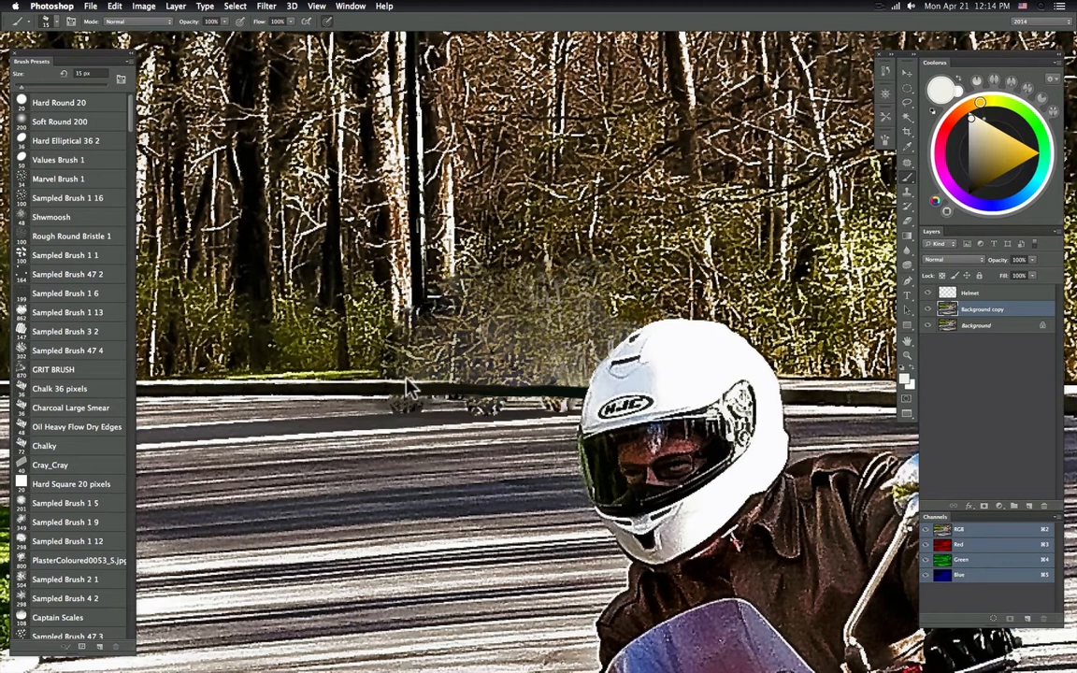
left_click(561, 389, "alt")
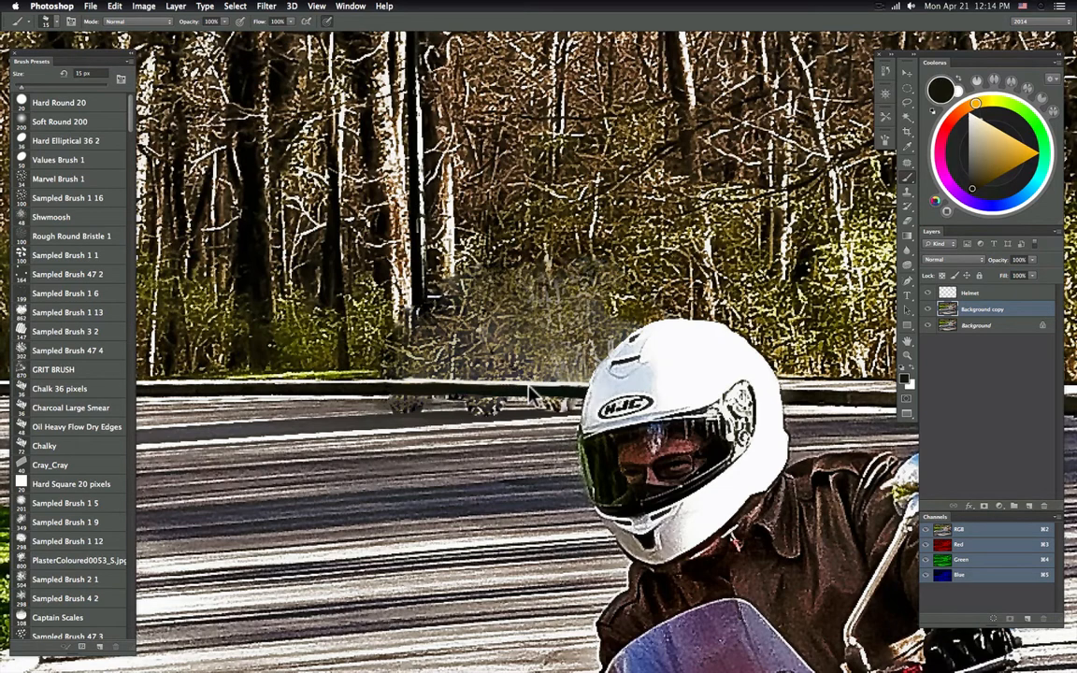
left_click(385, 414, "alt")
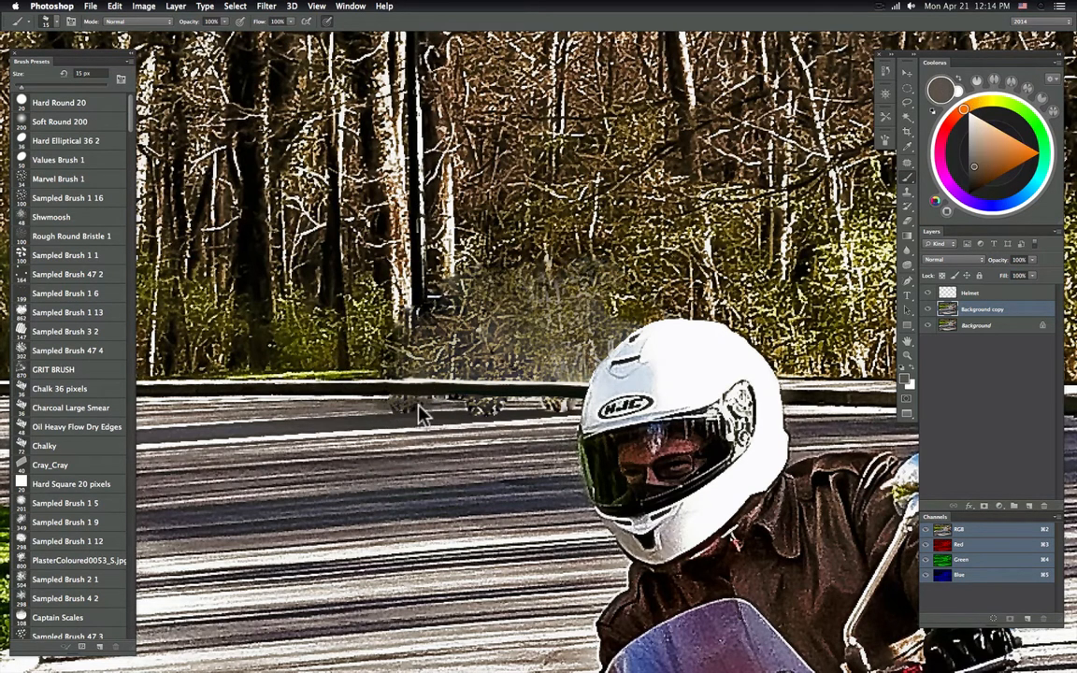
- Enable Color Dynamics for the brush with 2% hue jitter, 4% saturation jitter and 5% brightness jitter
left_click(884, 140)
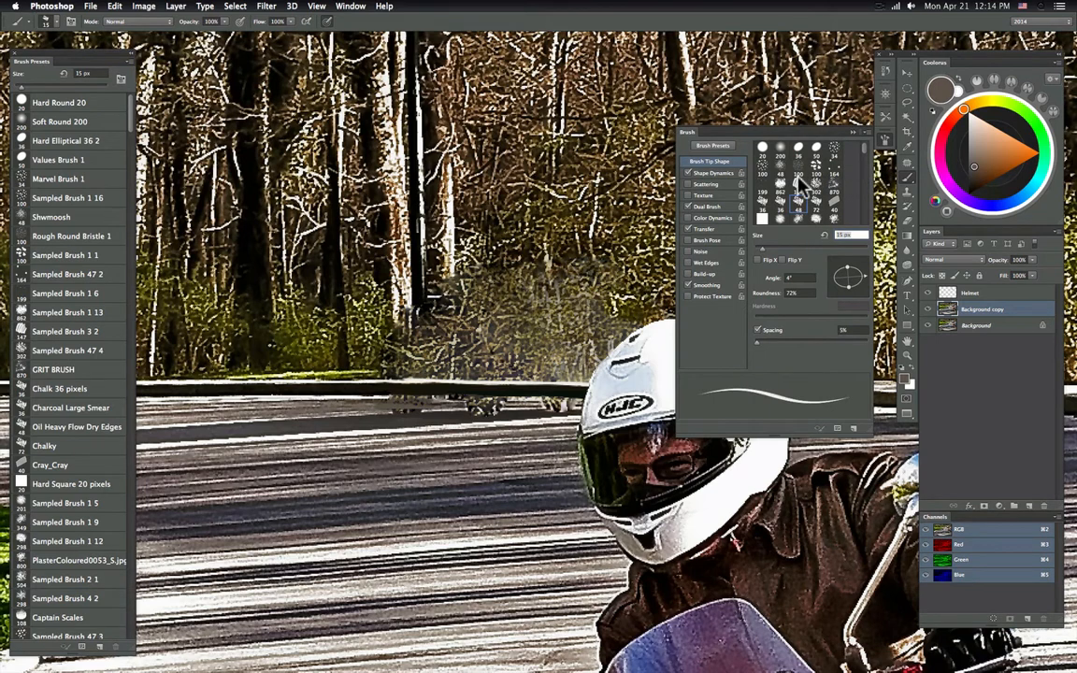
left_click(710, 219)
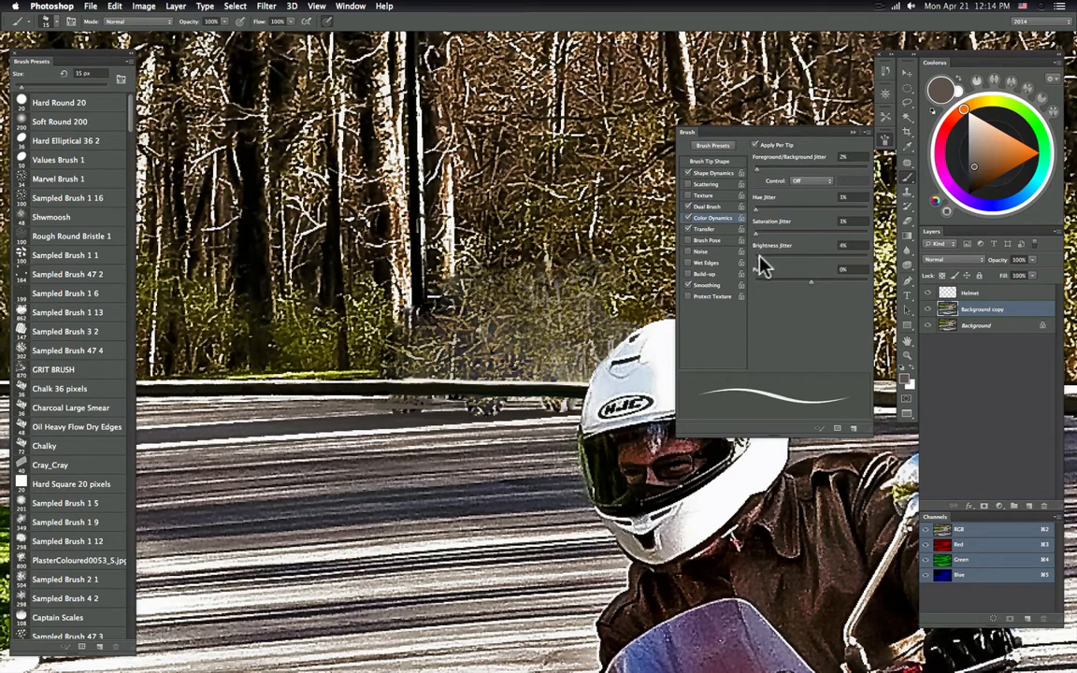
left_click_drag(762, 257, 760, 257)
left_click_drag(755, 207, 759, 207)
- Test the brush's colour variation with grey strokes over the patched woods, including at 111 px, and undo the strokes
mouse_move(509, 304)
left_mouse_down()
mouse_move(554, 332)
mouse_move(546, 382)
mouse_move(529, 308)
mouse_move(516, 357)
mouse_move(526, 316)
mouse_move(612, 323)
left_mouse_up()
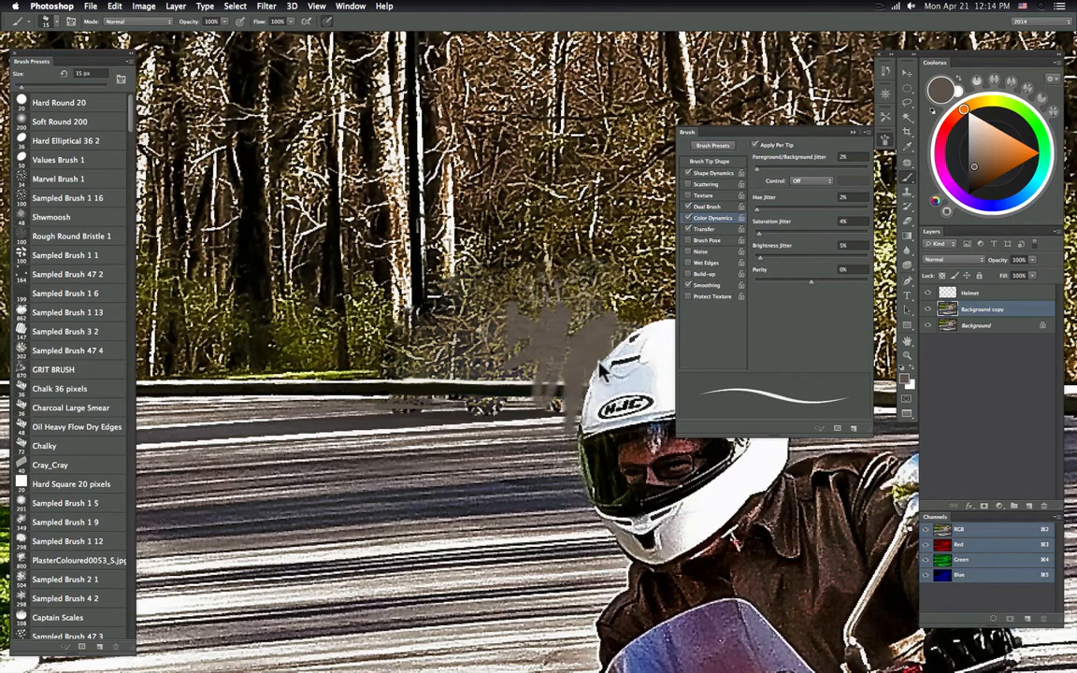
key("super+z")
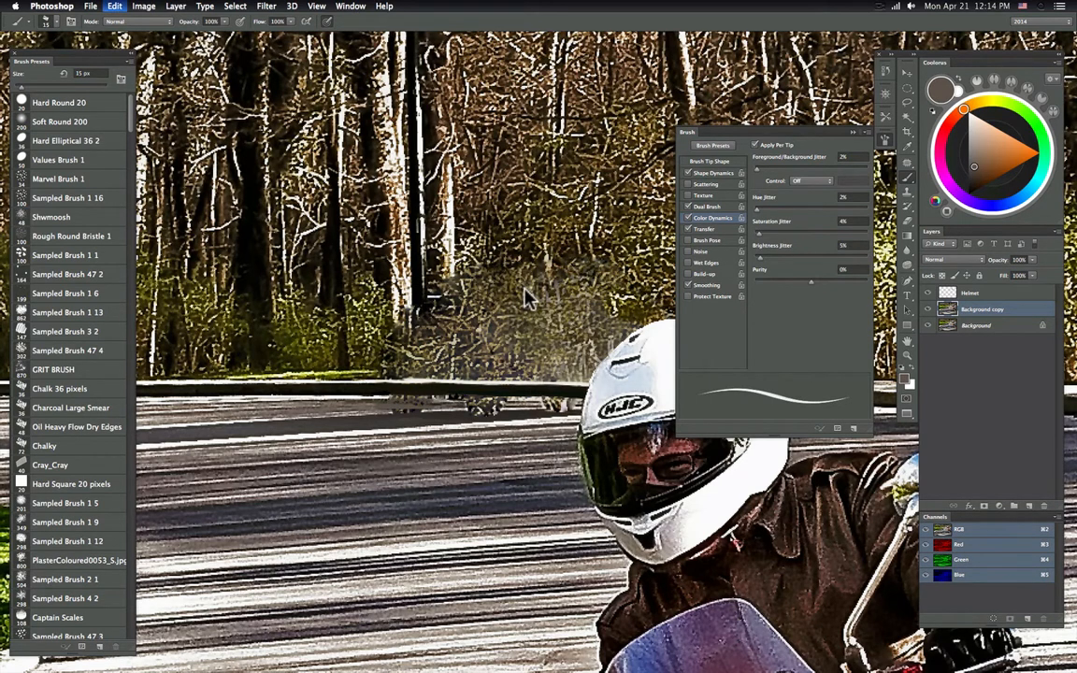
right_click(593, 307)
left_click(594, 312)
left_click(466, 323)
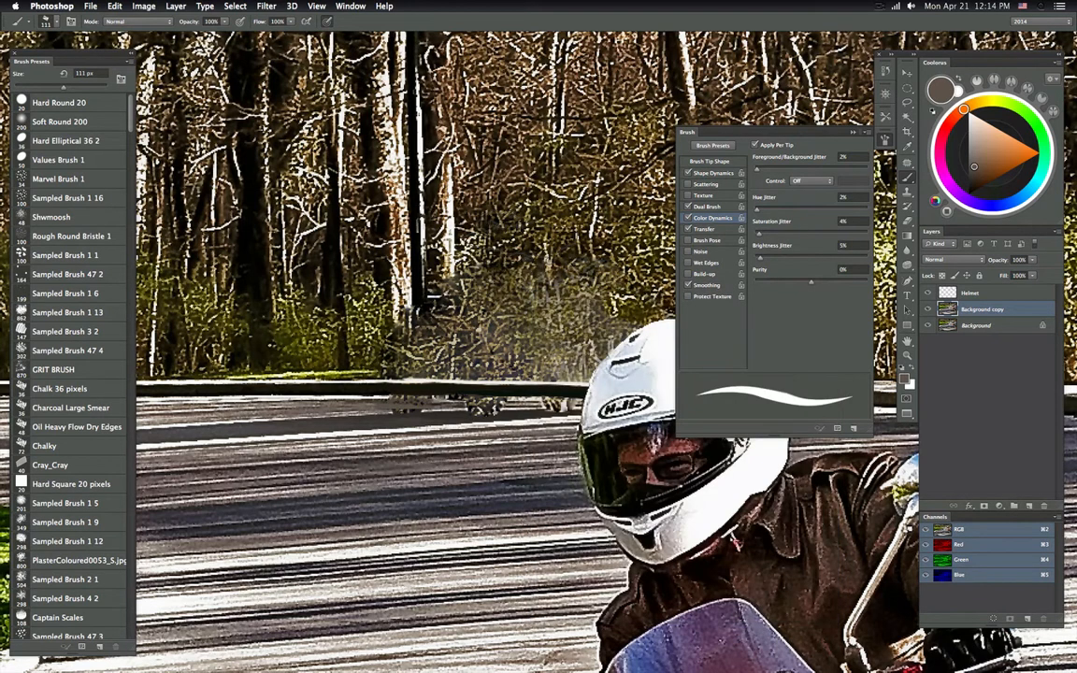
mouse_move(486, 271)
left_mouse_down()
mouse_move(458, 304)
mouse_move(463, 318)
mouse_move(523, 267)
left_mouse_up()
mouse_move(477, 348)
left_mouse_down()
mouse_move(402, 322)
mouse_move(505, 299)
mouse_move(440, 393)
mouse_move(484, 322)
mouse_move(496, 383)
left_mouse_up()
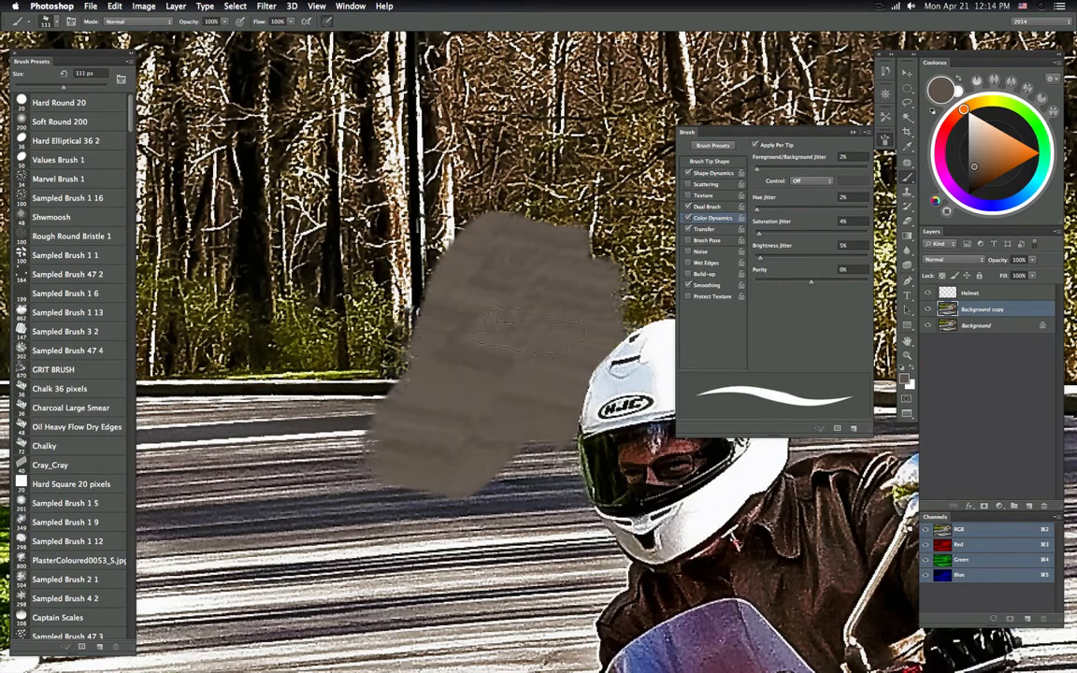
key("super+z")
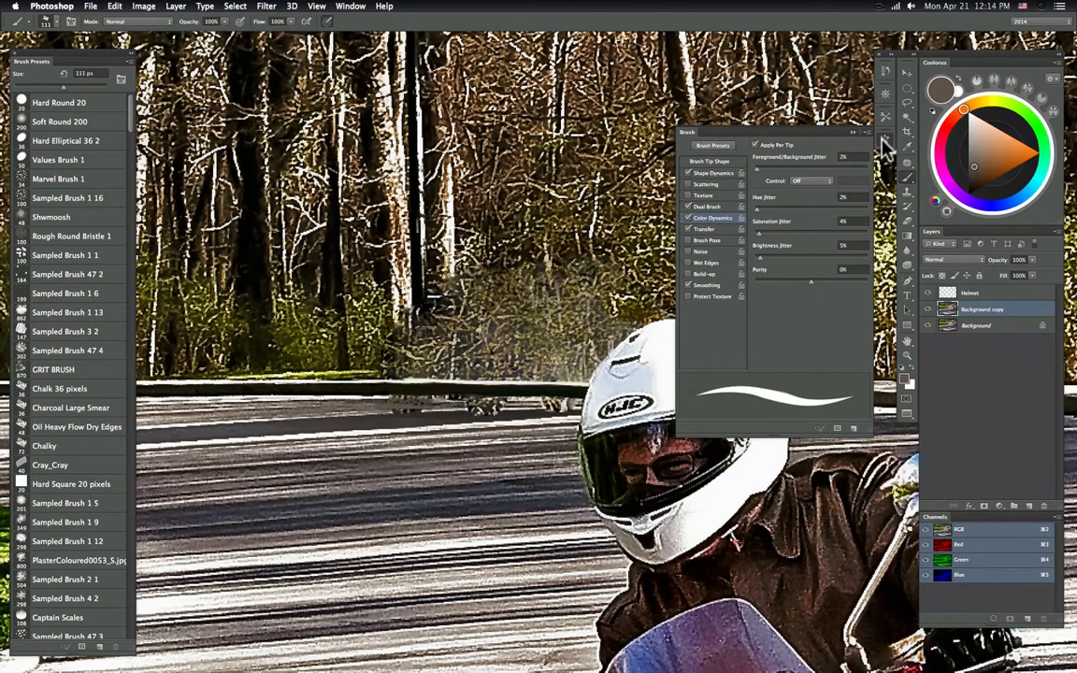
- With a 20 px brush, cover the faint car remnants just below the curb with grey sampled from the adjacent road
key("F5")
right_click(578, 349)
left_click(570, 360)
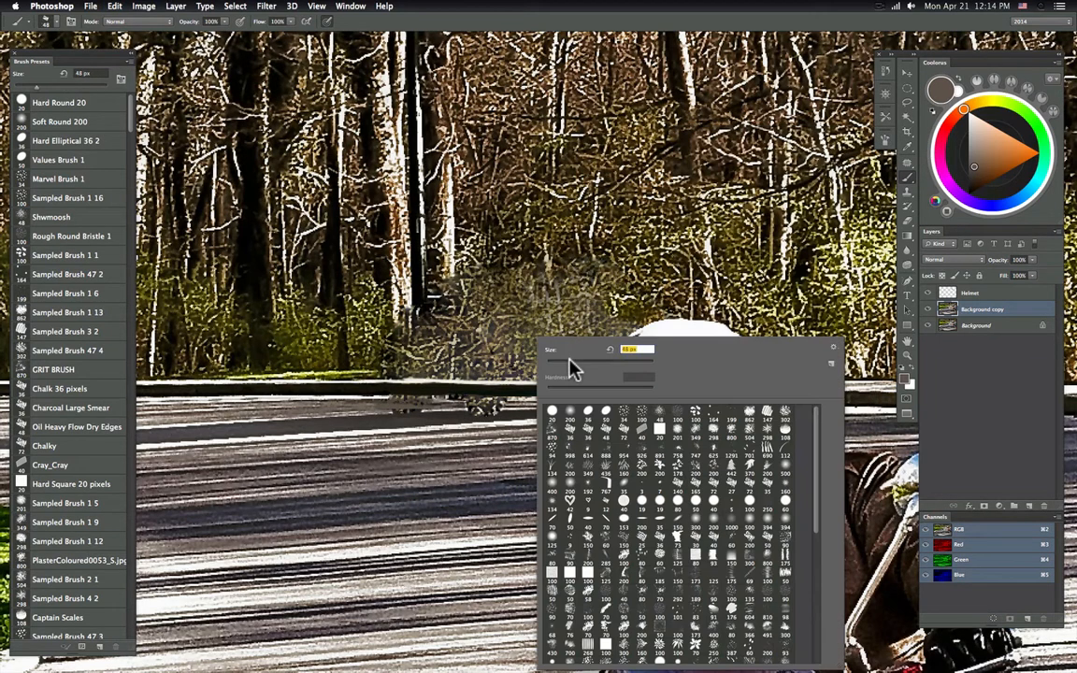
left_click(578, 21)
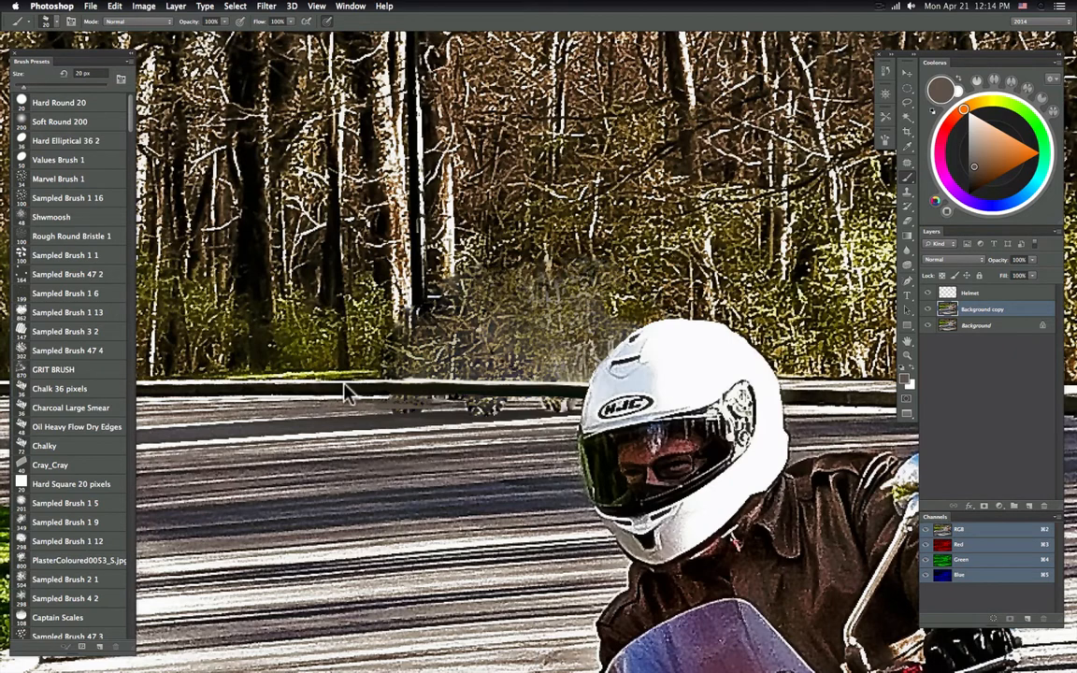
left_click(371, 409, "alt")
left_click_drag(390, 406, 419, 404)
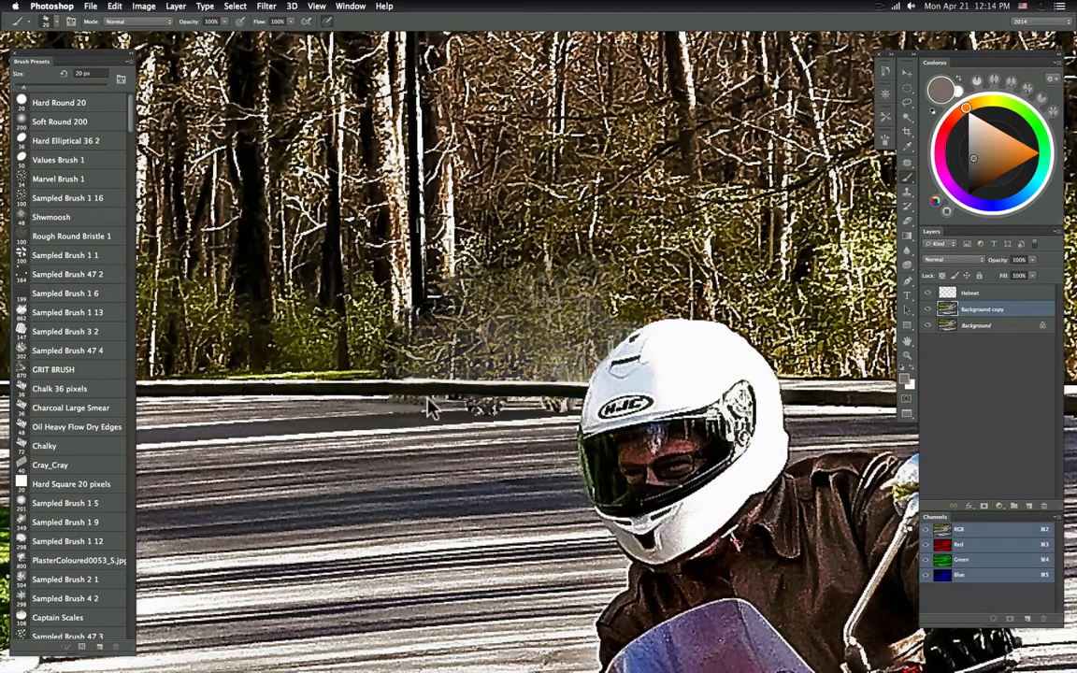
- With a 14 px brush at 83% opacity, cover the road remnants farthest from the helmet with sampled road greys
right_click(431, 354)
left_click(437, 361)
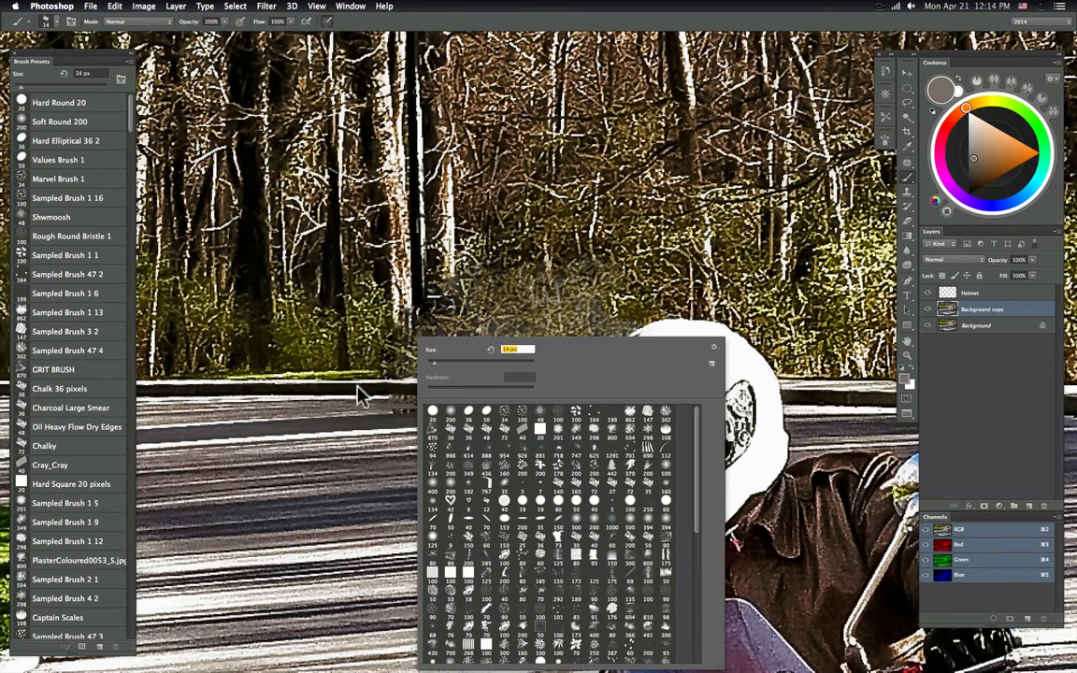
left_click(345, 404, "alt")
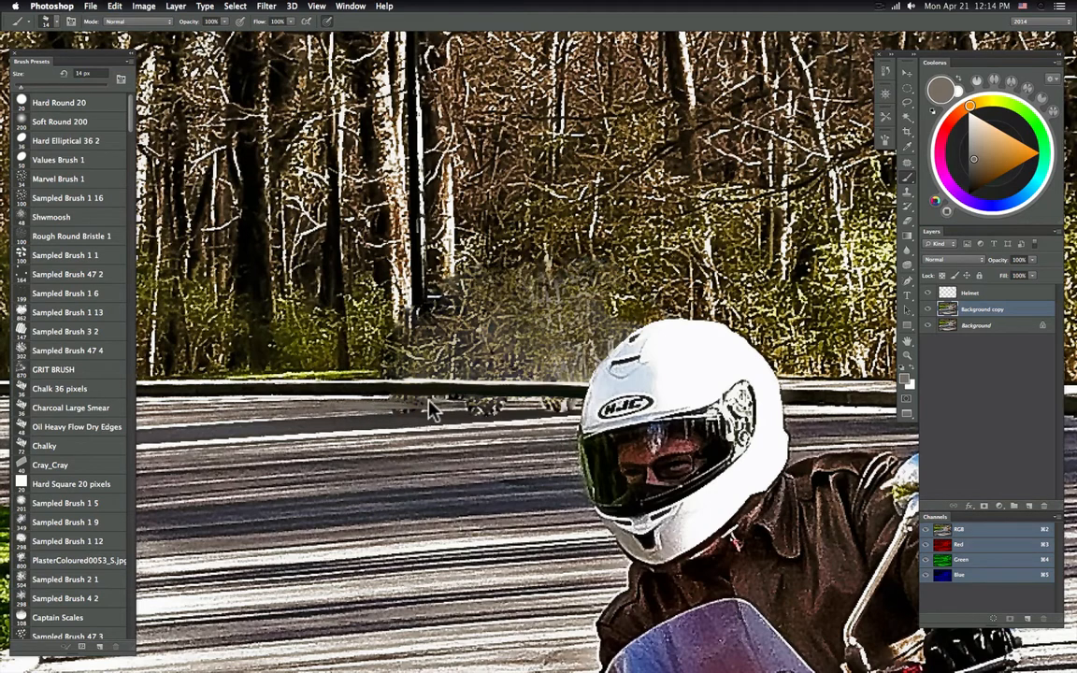
left_click(238, 22)
left_click_drag(224, 21, 216, 31)
left_click(341, 17)
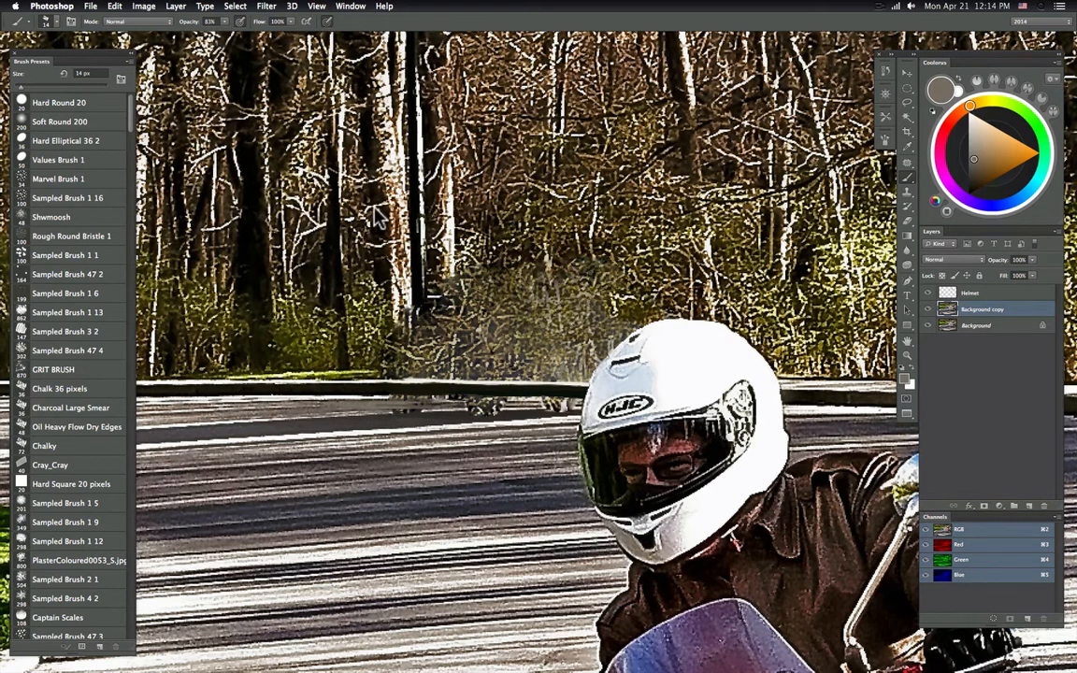
left_click(365, 406, "alt")
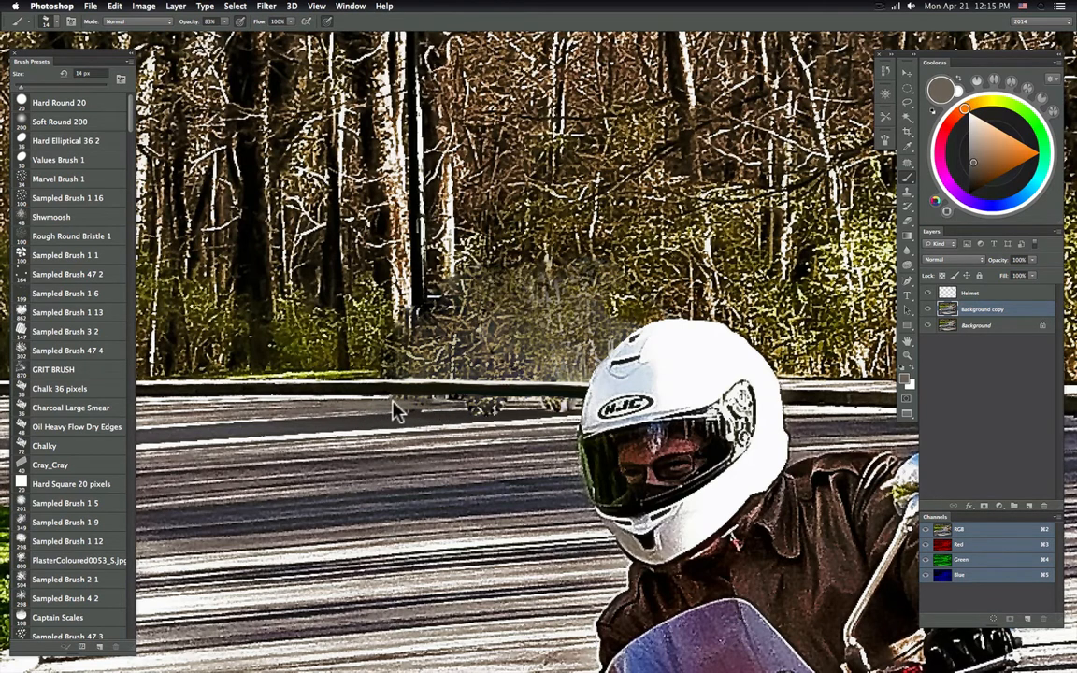
left_click(378, 421, "alt")
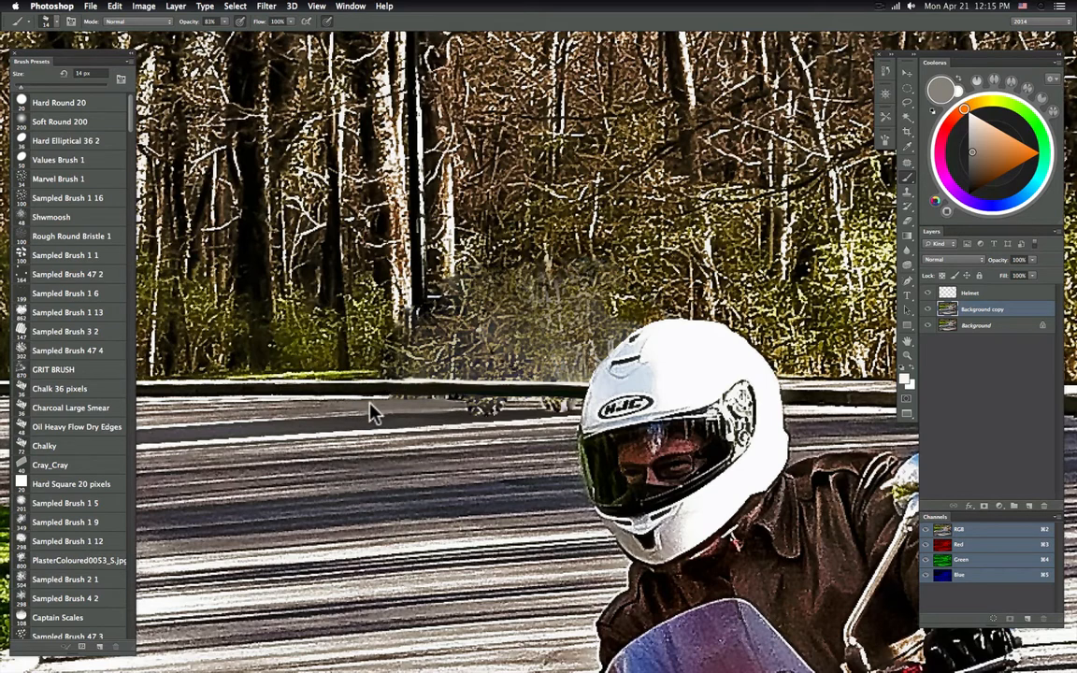
- Extend the pale streak beneath the curb towards the helmet and begin covering the middle wheel remnant with sampled tones
left_click(446, 421, "alt")
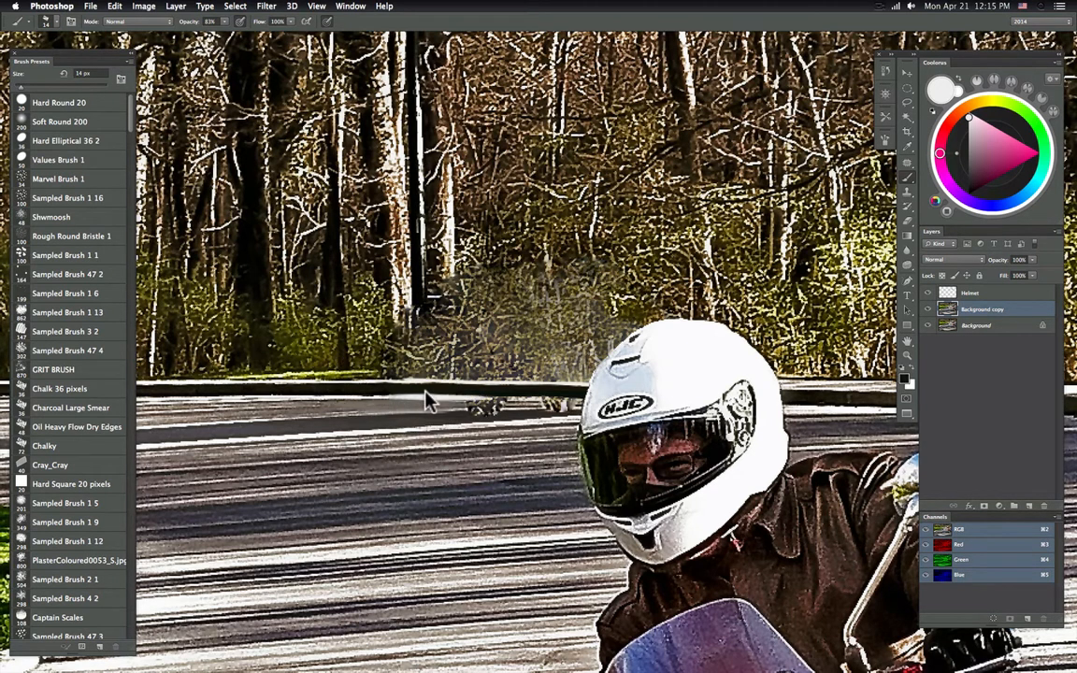
left_click(430, 398, "alt")
left_click(464, 403, "alt")
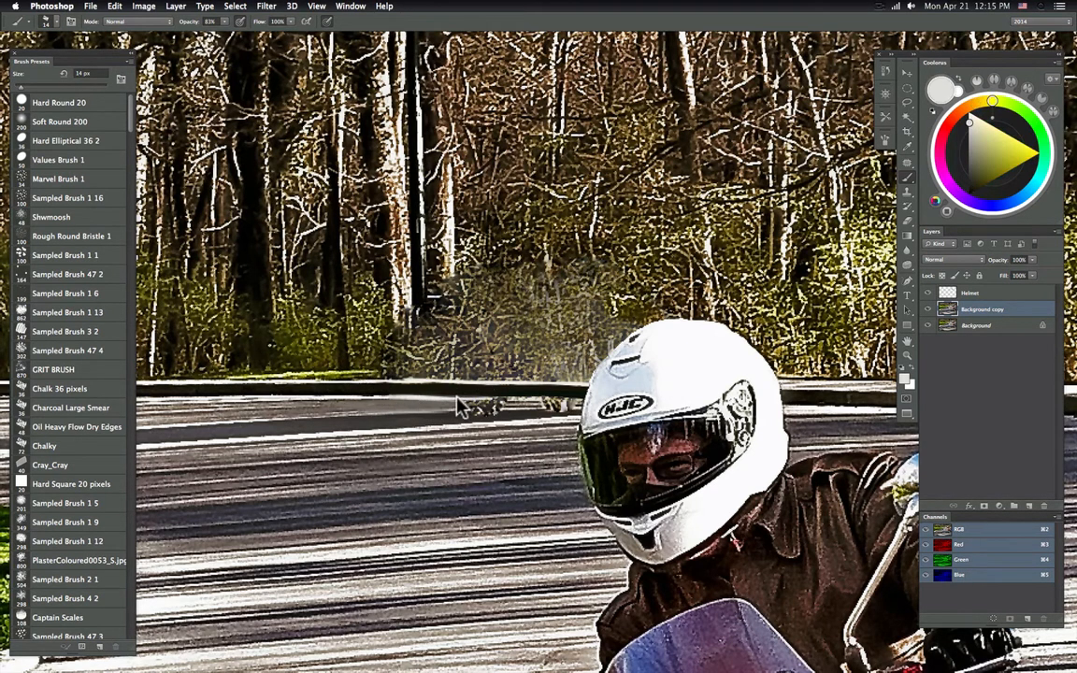
left_click(494, 414, "alt")
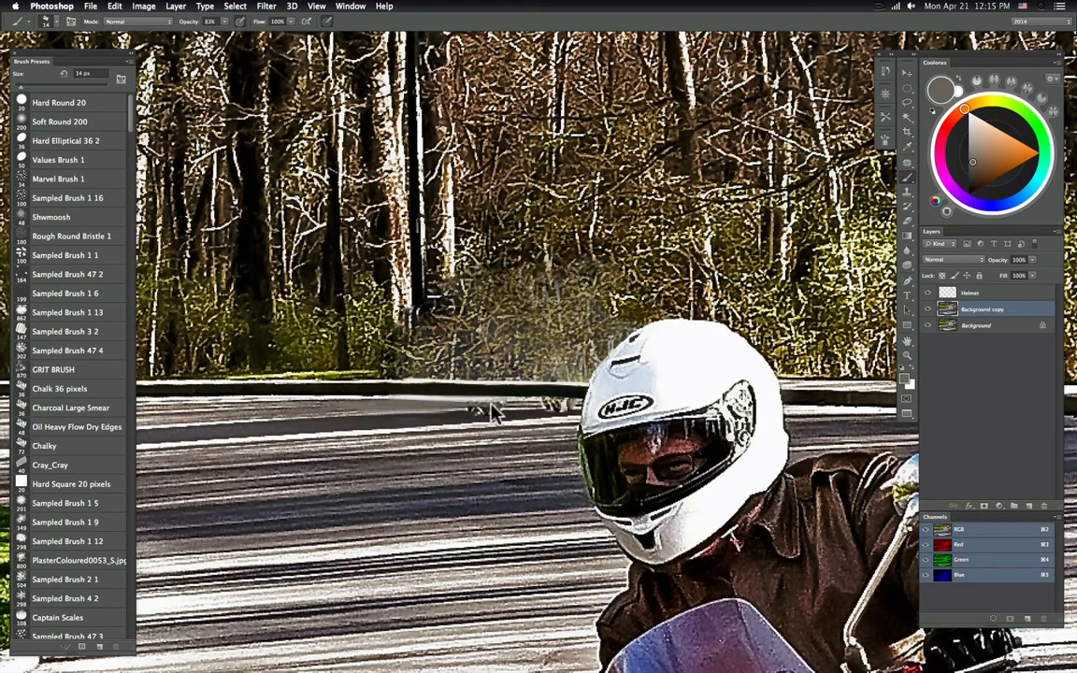
- Examine the retouched woods, curb and road around the motorcyclist in the whole photo at several magnifications
scroll(553, 384, "down", 4)
scroll(552, 383, "right", 2)
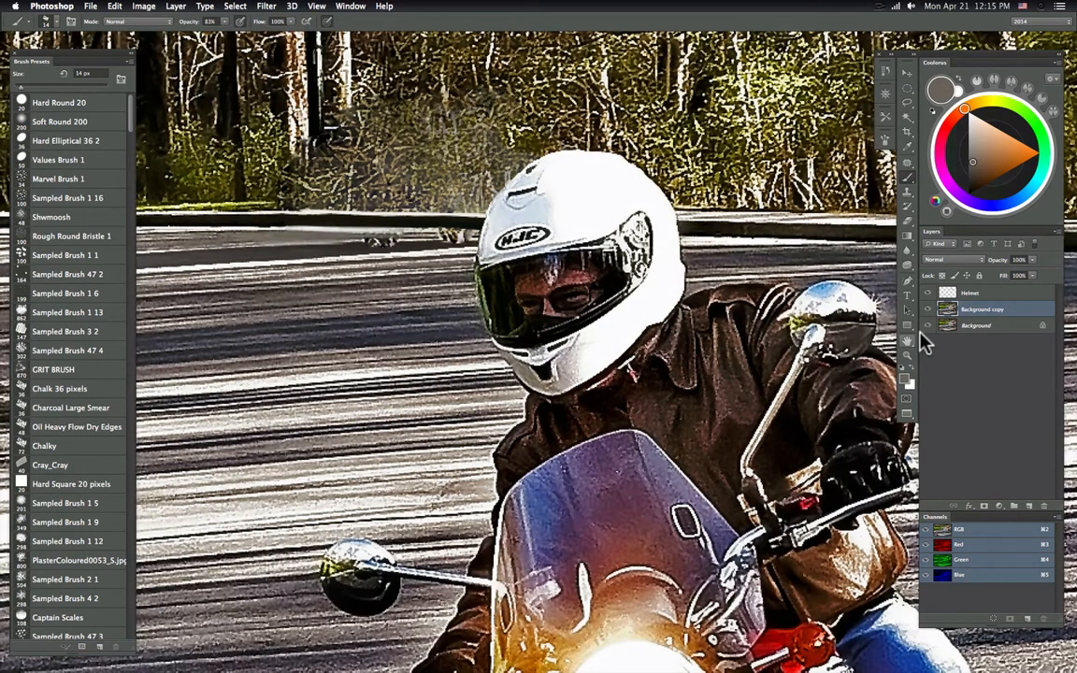
left_click(903, 365)
left_click(907, 357)
left_click_drag(792, 402, 694, 454)
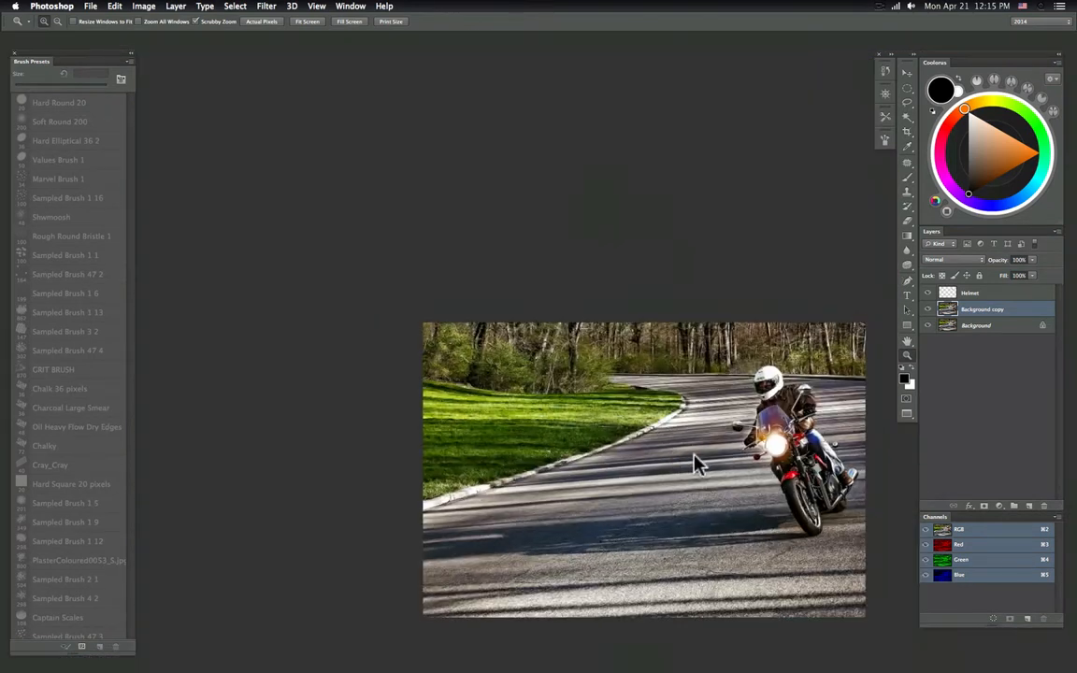
scroll(792, 348, "down", 3)
scroll(792, 348, "right", 2)
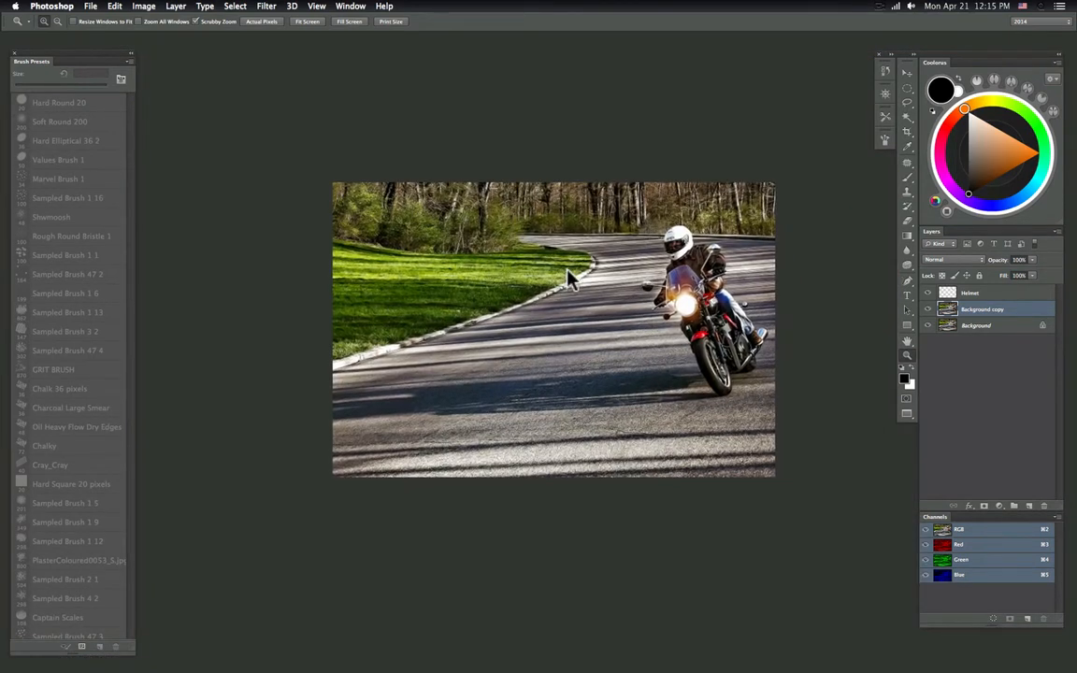
left_click_drag(567, 271, 633, 296)
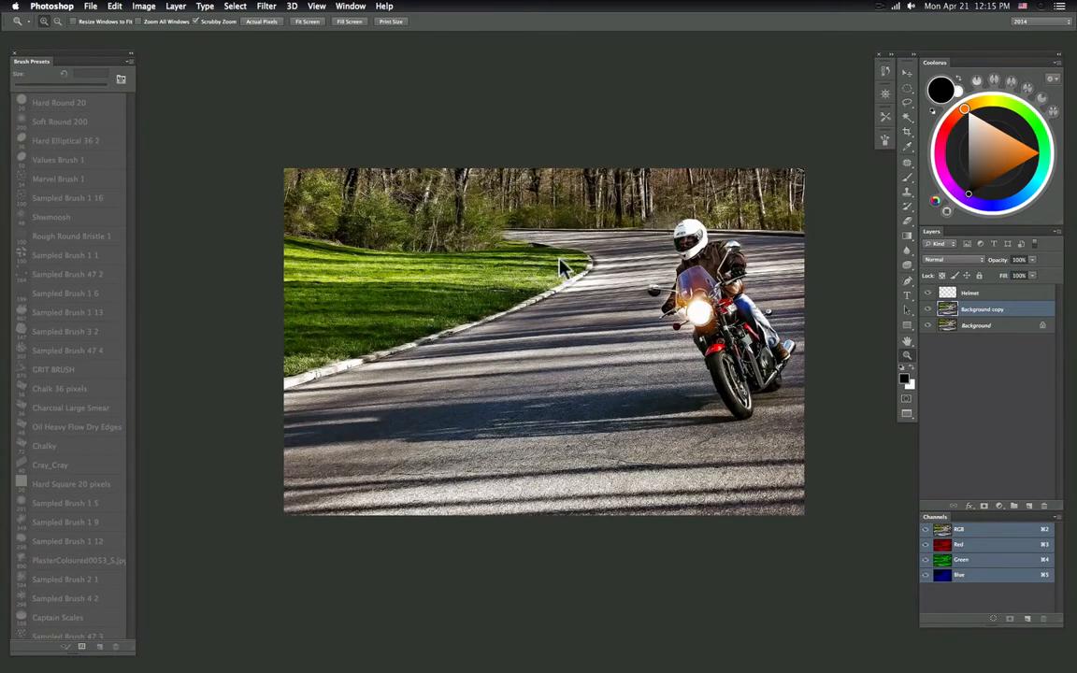
left_click_drag(654, 207, 743, 208)
left_click_drag(768, 316, 662, 327)
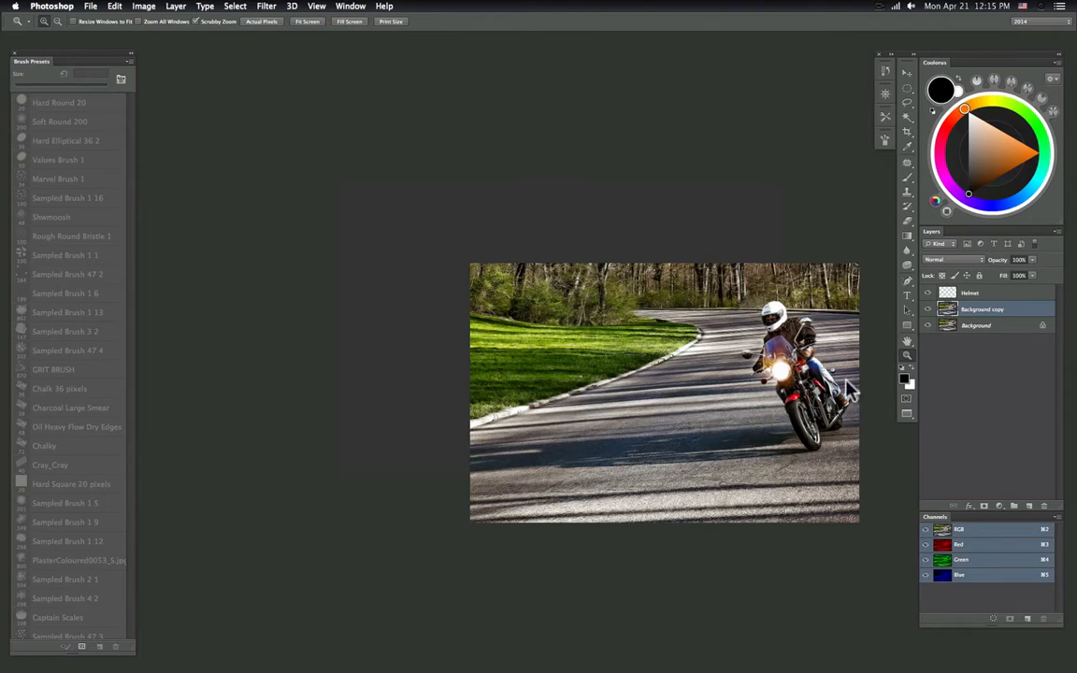
left_click_drag(823, 344, 887, 332)
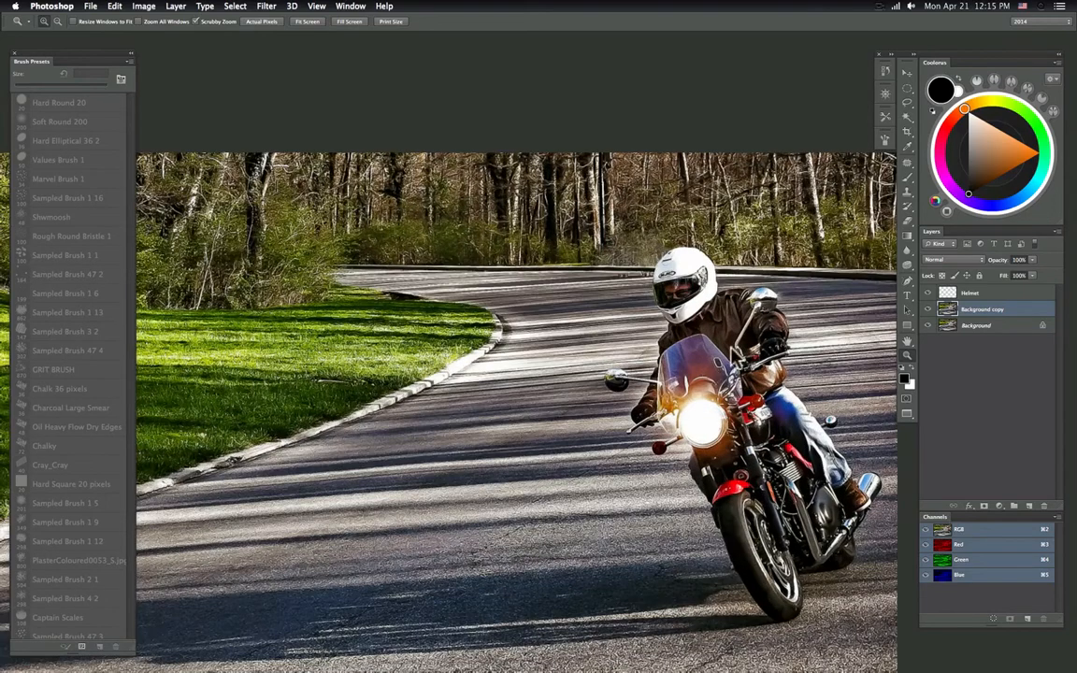
left_click_drag(845, 402, 729, 365)
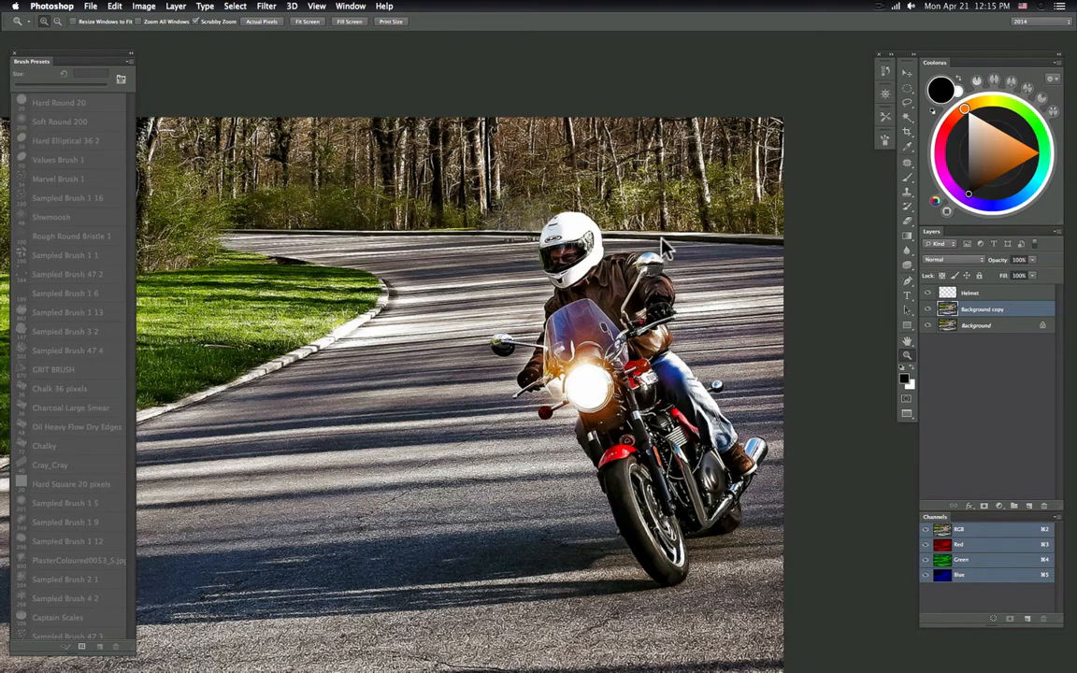
- Repaint the road around the middle wheel remnant with sampled greys and carry the light streak further towards the helmet
left_click_drag(504, 214, 772, 277)
left_click(909, 179)
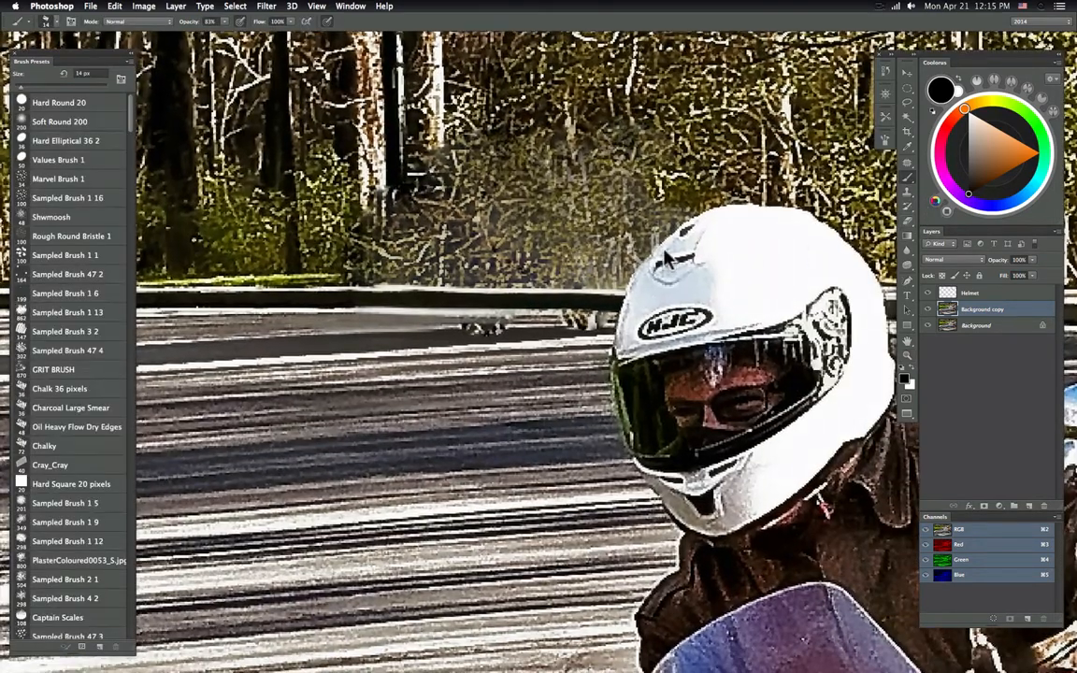
left_click(280, 320, "alt")
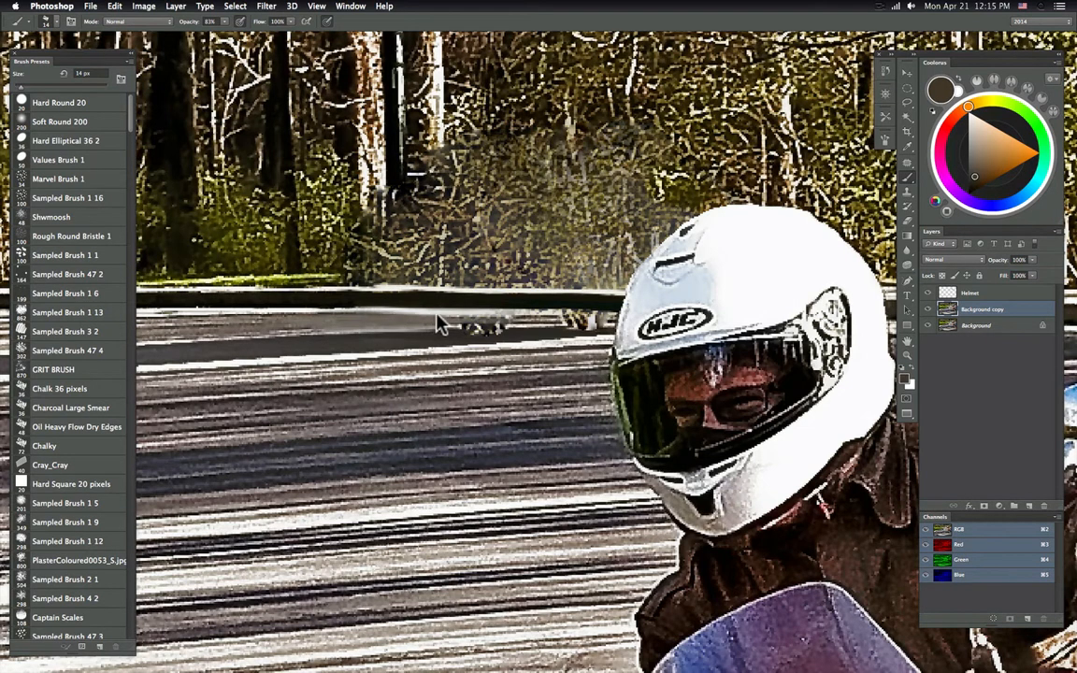
left_click(254, 324, "alt")
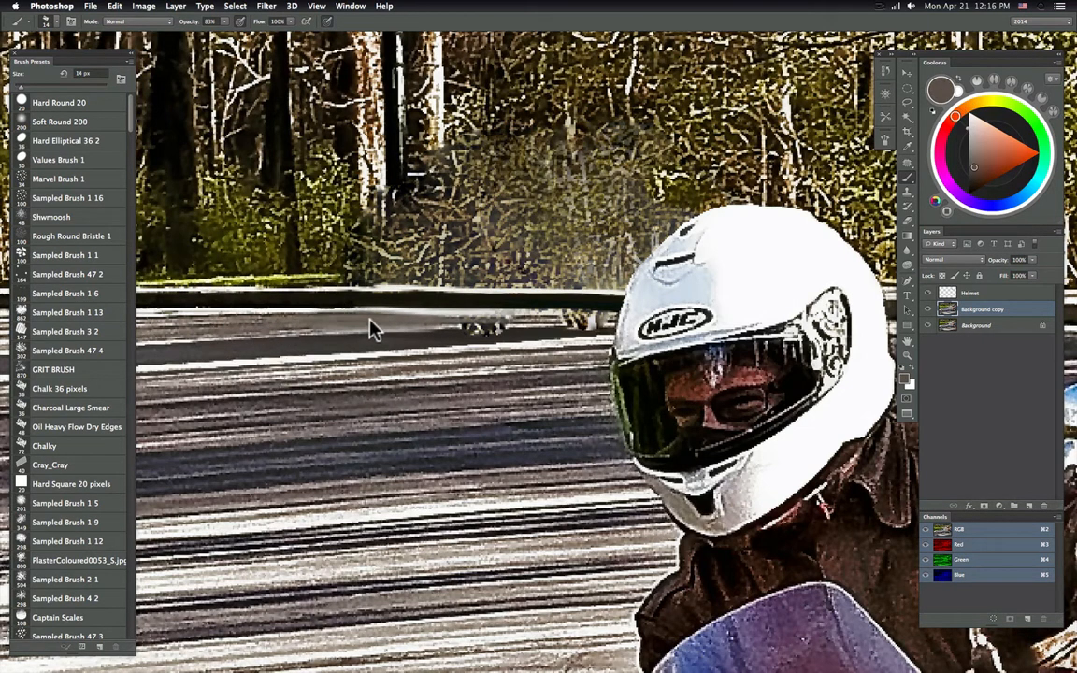
left_click(452, 330, "alt")
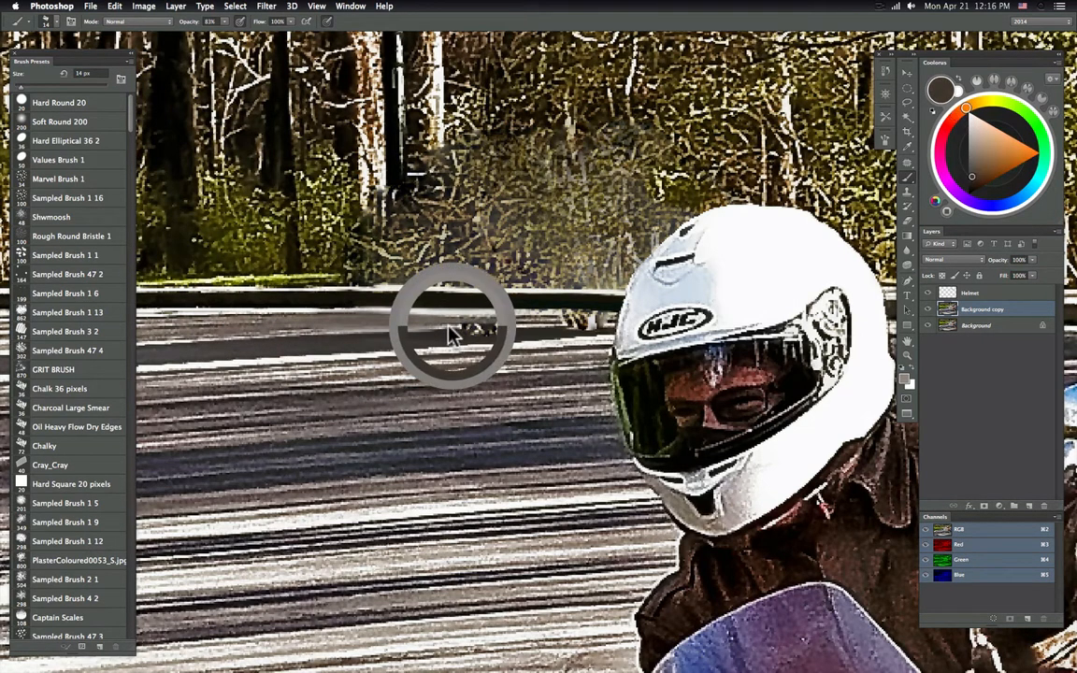
left_click(445, 327, "alt")
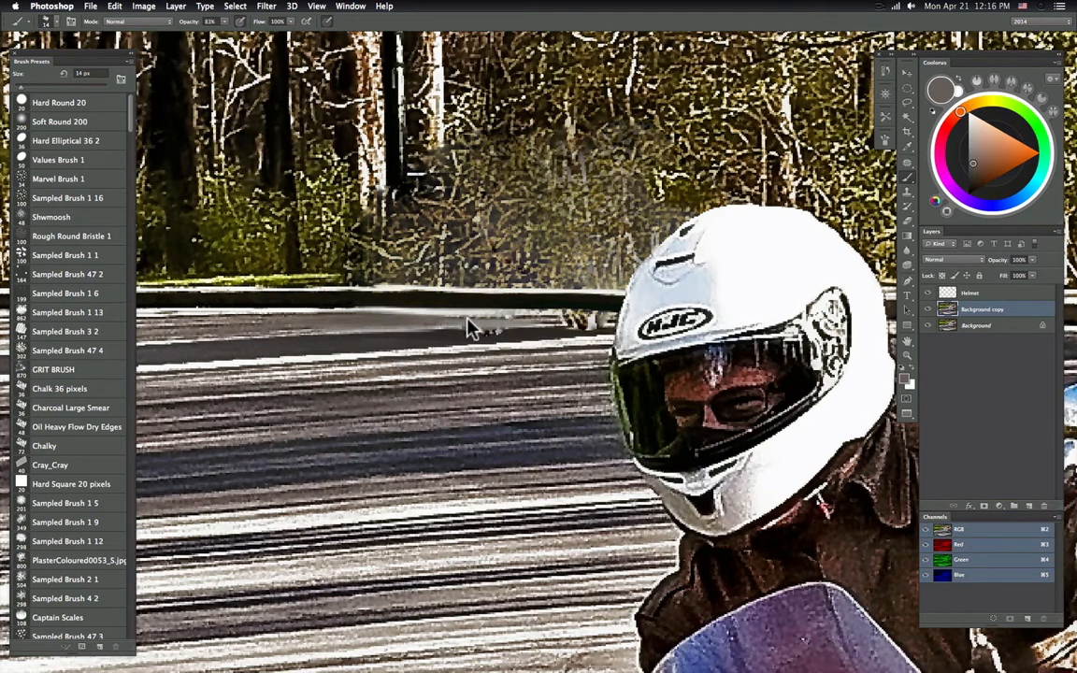
left_click(468, 322, "alt")
left_click(458, 338, "alt")
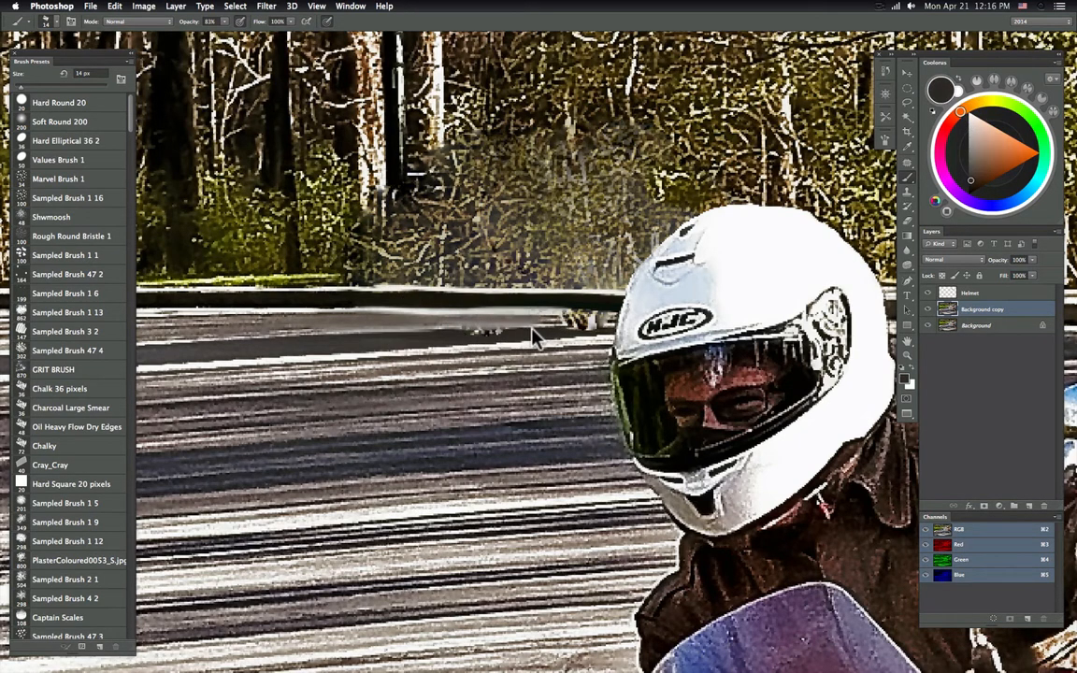
- Cover the last traces of the middle wheel remnant and blend the light and dark road bands with sampled tones
left_click(504, 328, "alt")
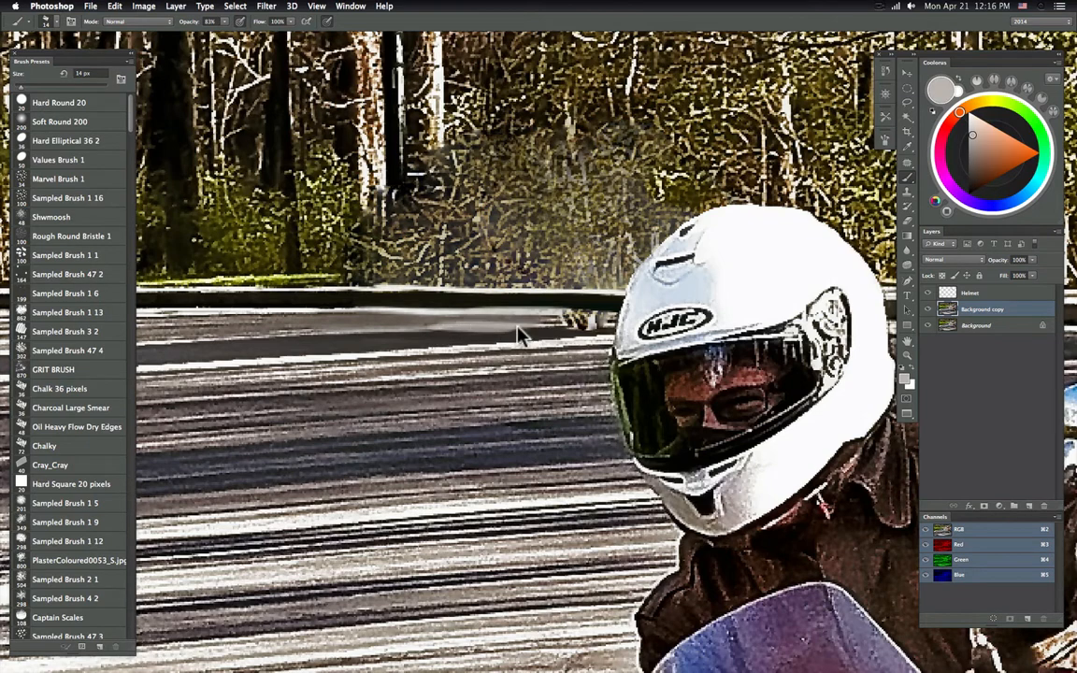
left_click(468, 340, "alt")
left_click(462, 330, "alt")
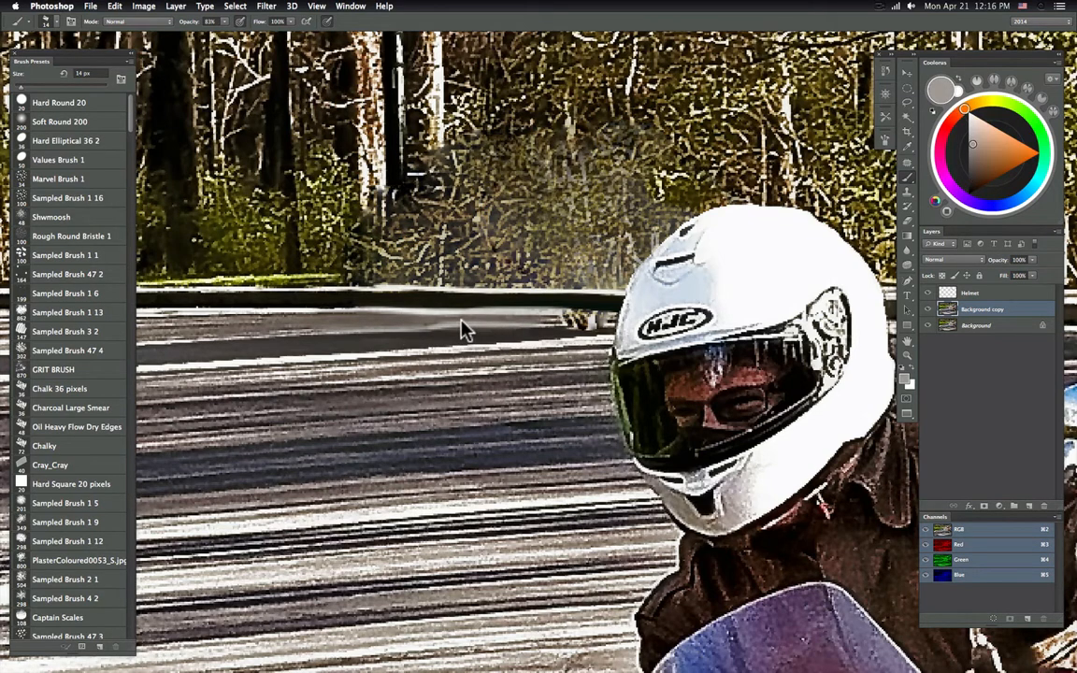
left_click(496, 327, "alt")
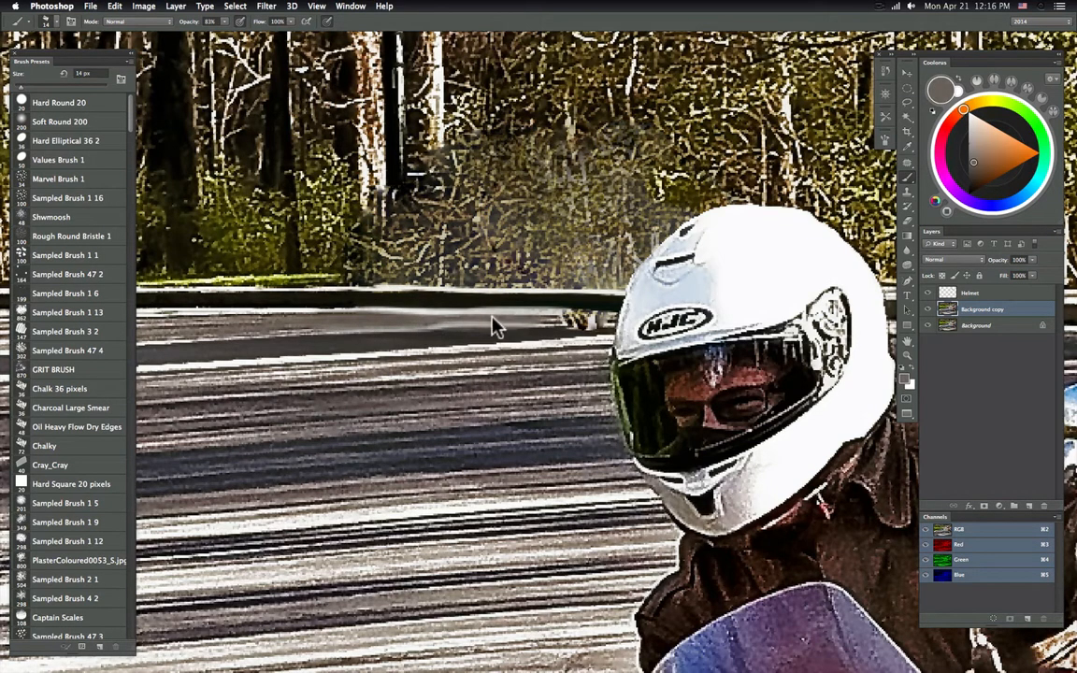
- Paint out the wheel remnant beside the helmet by continuing the pale streak and dark road band in sampled colours
left_click(556, 322, "alt")
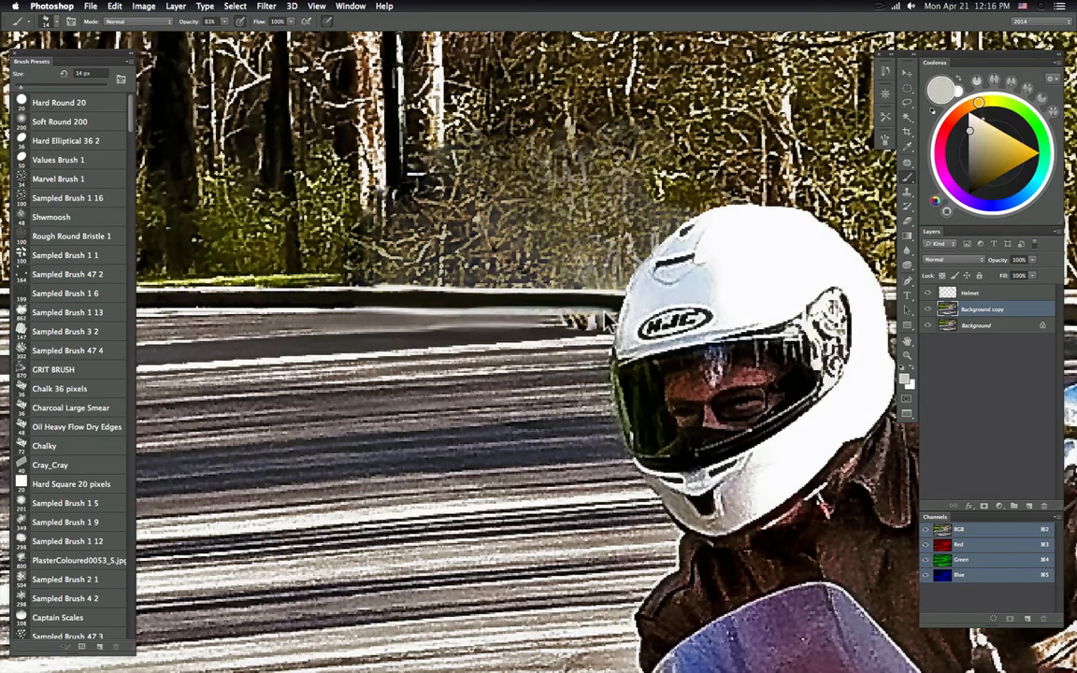
left_click(547, 324, "alt")
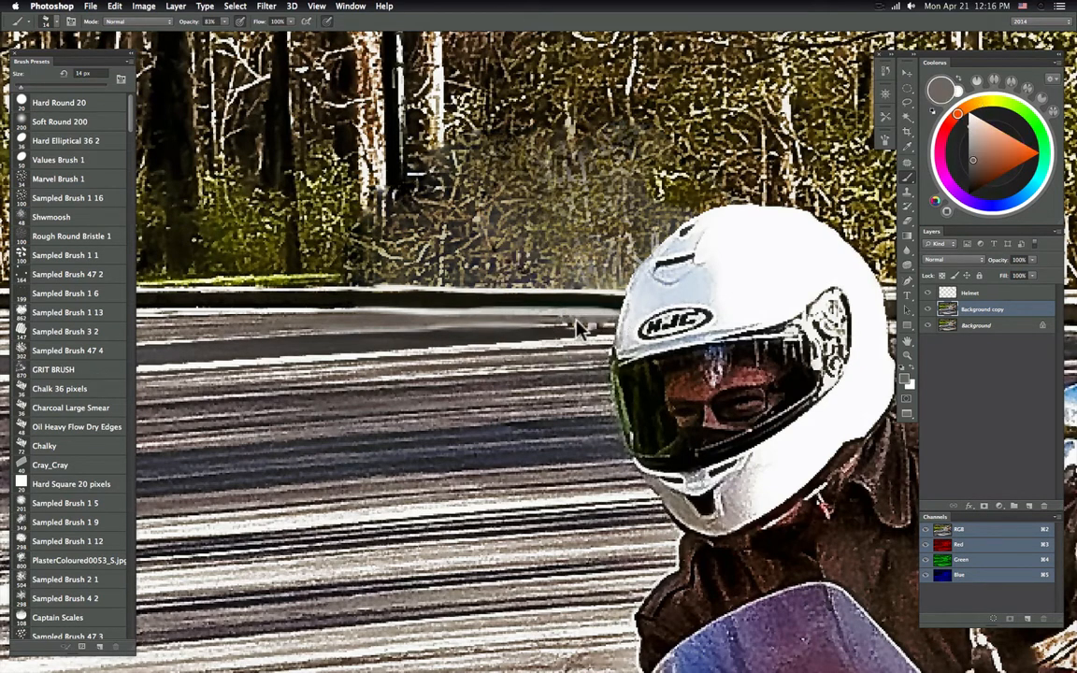
left_click(588, 325, "alt")
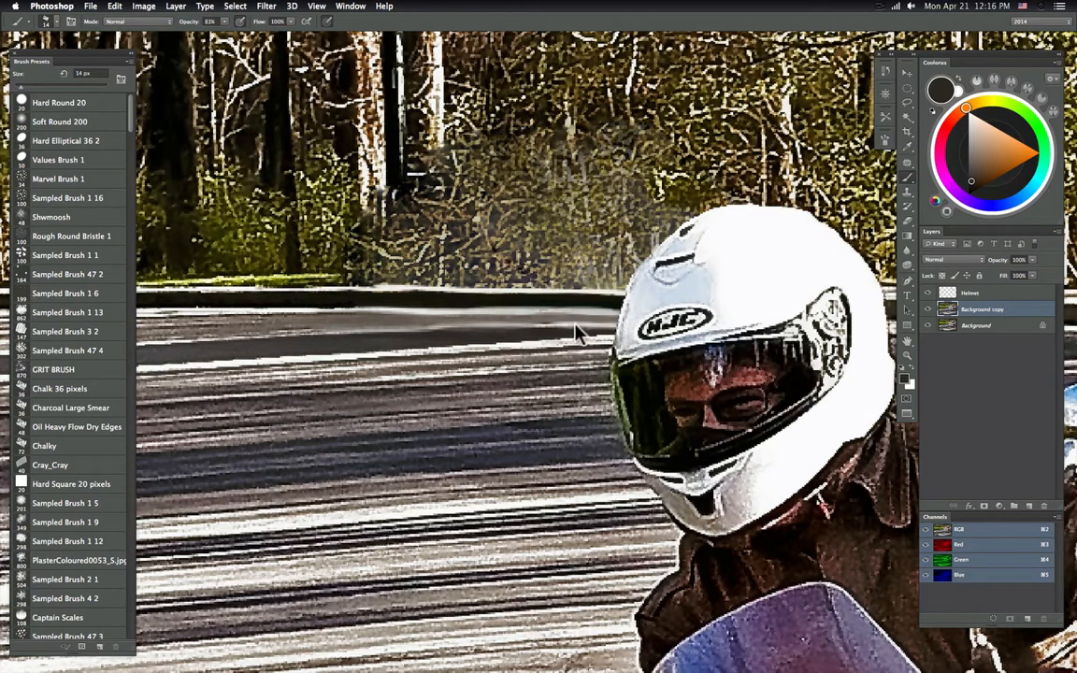
left_click(548, 331, "alt")
left_click(520, 322, "alt")
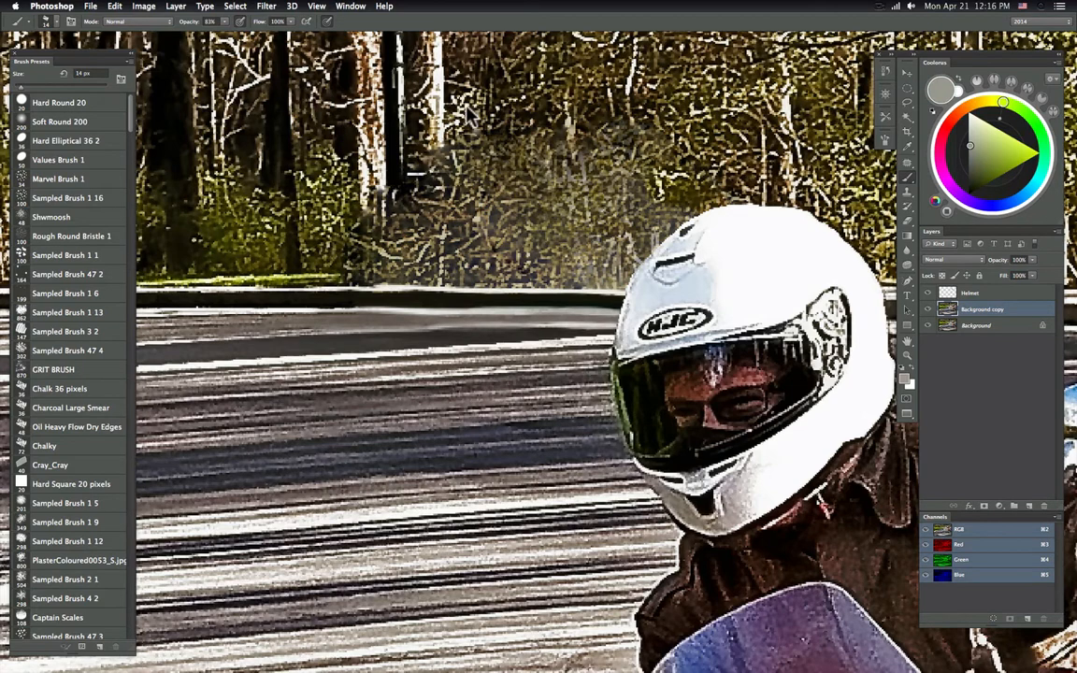
- Compare the Background copy layer with the original photo, sample a pale trunk tone and set the brush to 6 px at 100% opacity
scroll(456, 438, "up", 6)
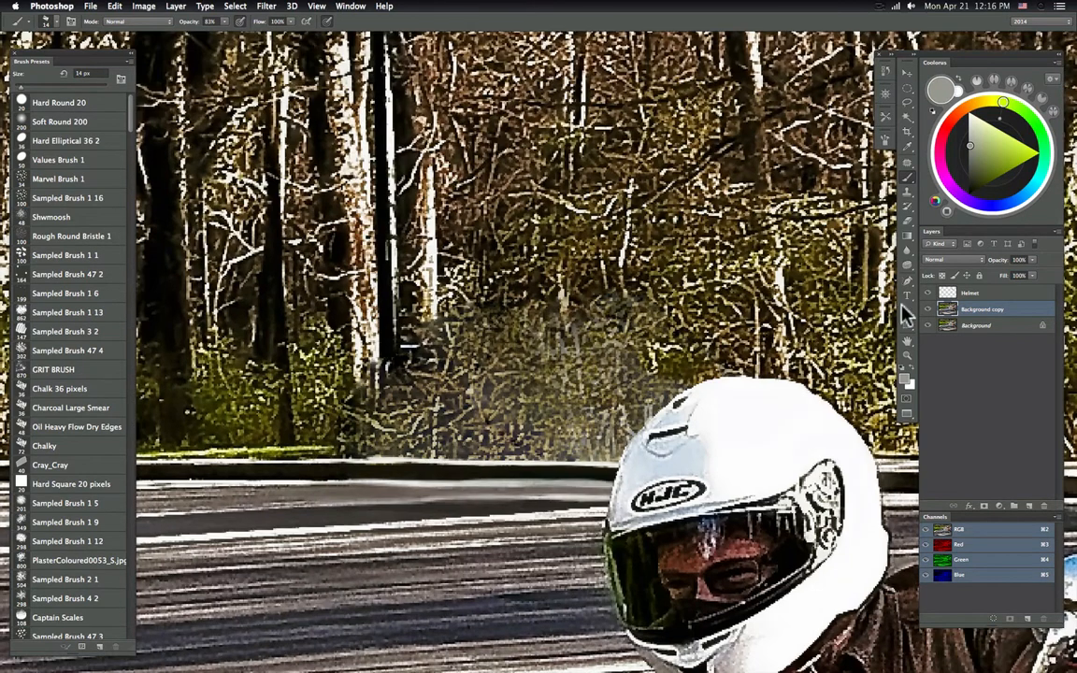
left_click(927, 310)
left_click(927, 310)
left_click(336, 316, "alt")
right_click(432, 276)
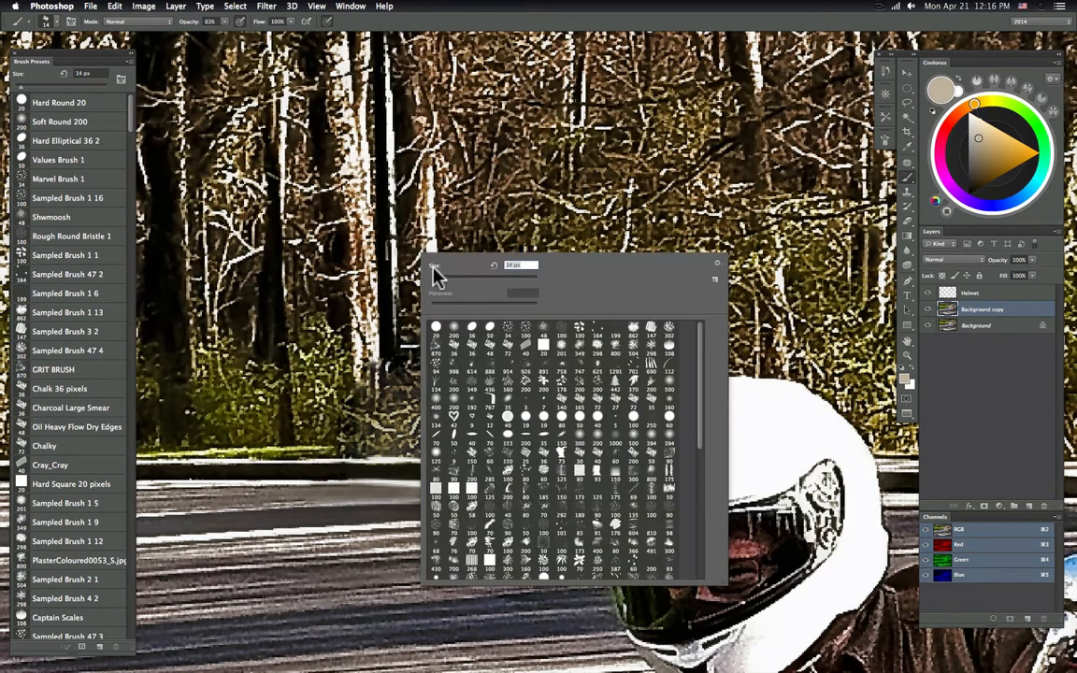
left_click(235, 19)
left_click_drag(224, 21, 226, 31)
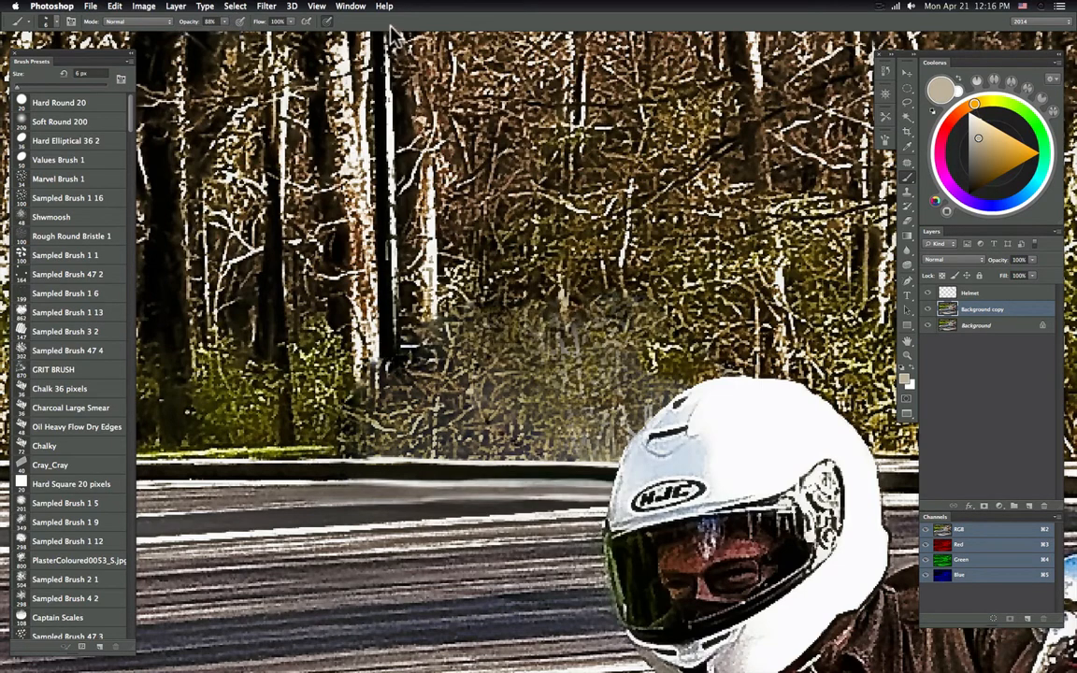
left_click_drag(228, 28, 394, 20)
- Extend the pale tree trunk beside the dark pole down towards the curb with sampled white, brown and near-black tones
left_click(354, 342, "alt")
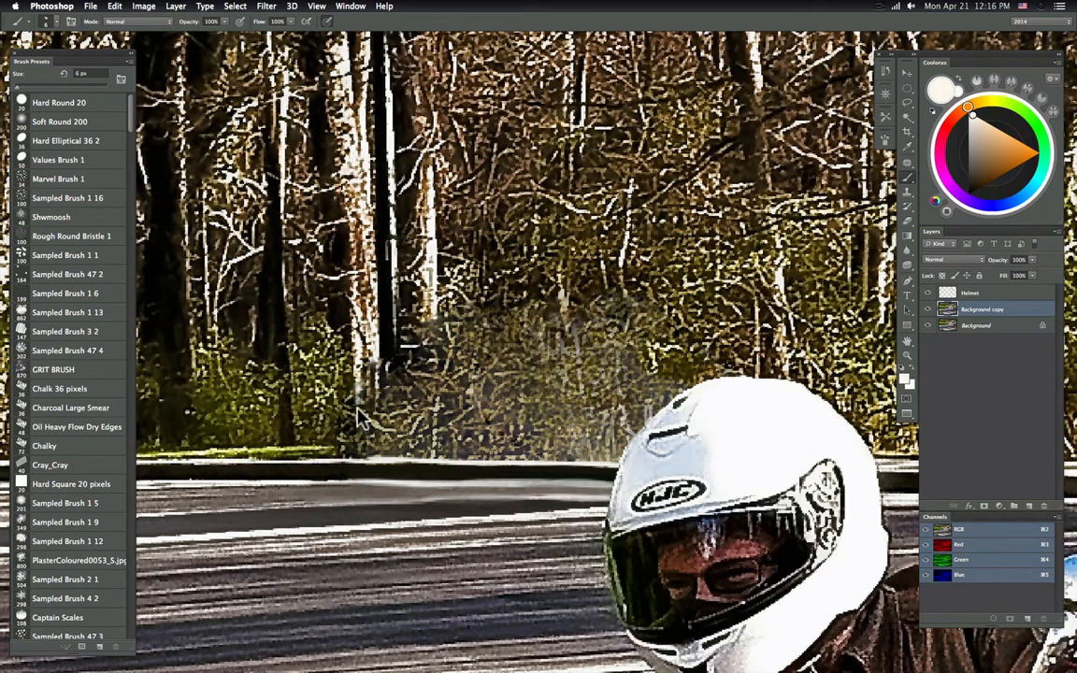
left_click(366, 354, "alt")
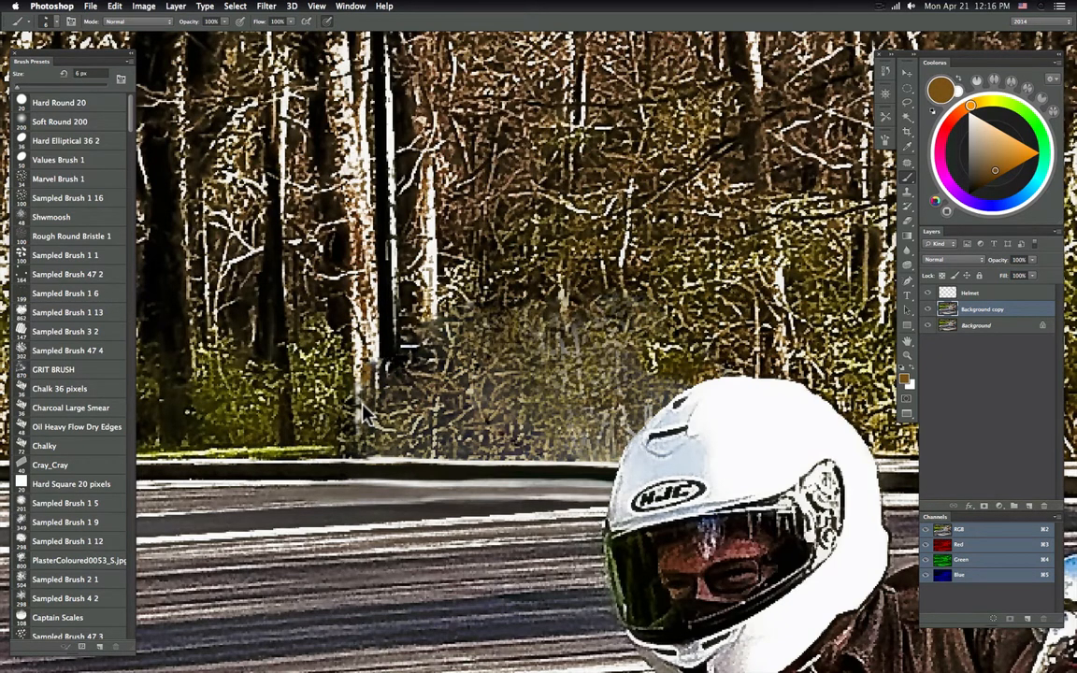
left_click(365, 348, "alt")
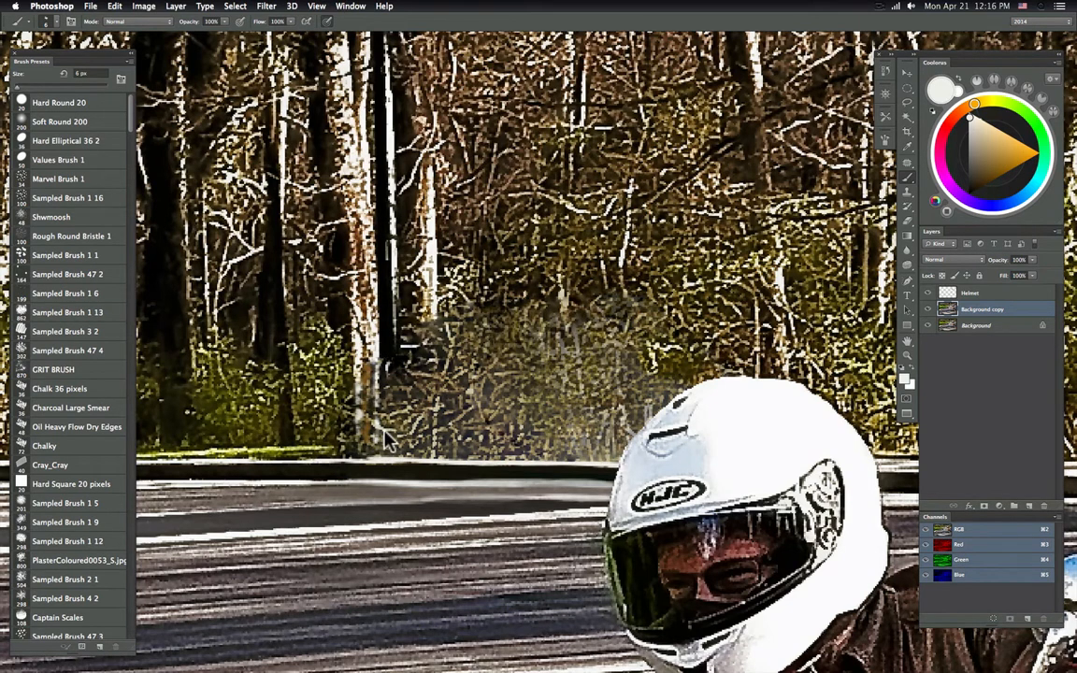
left_click(385, 346, "alt")
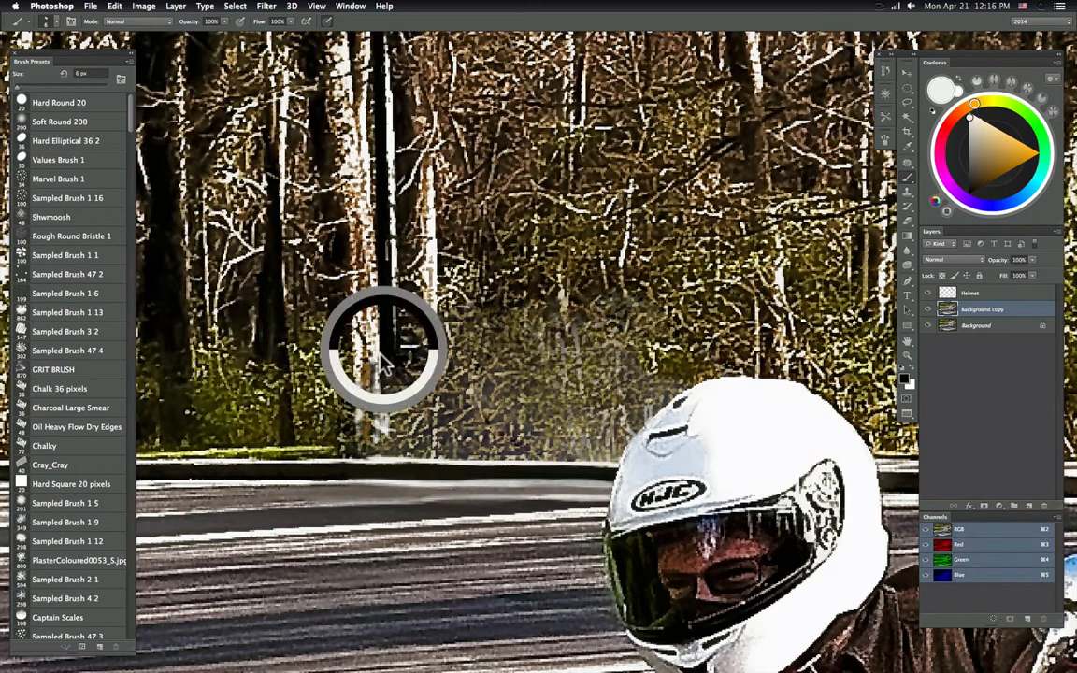
left_click(403, 409, "alt")
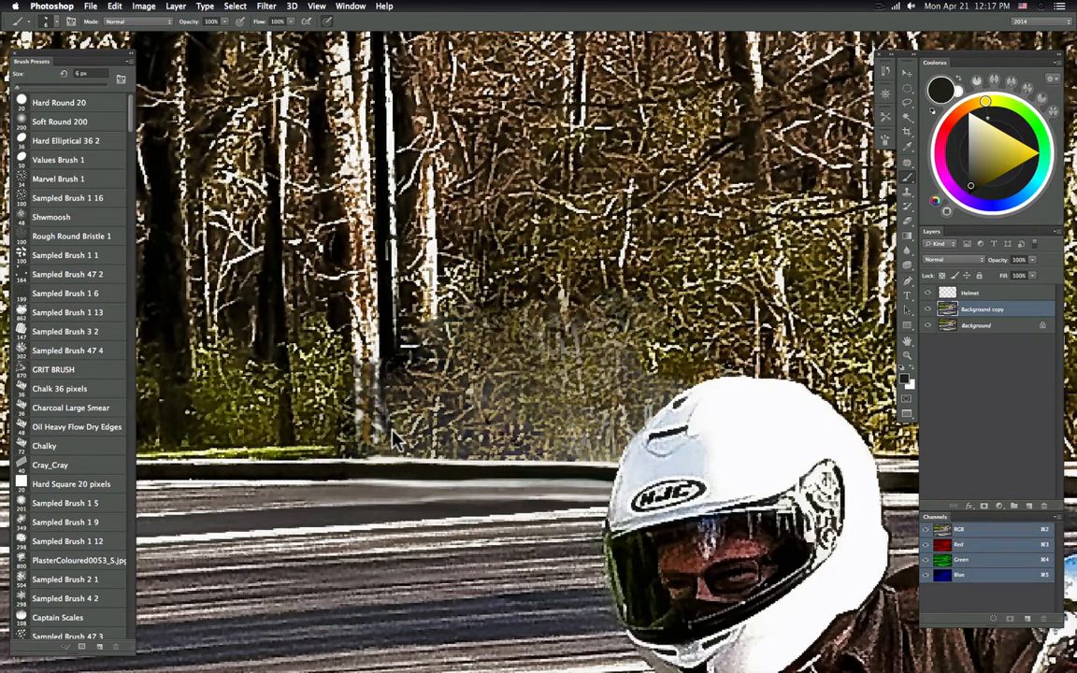
key("x")
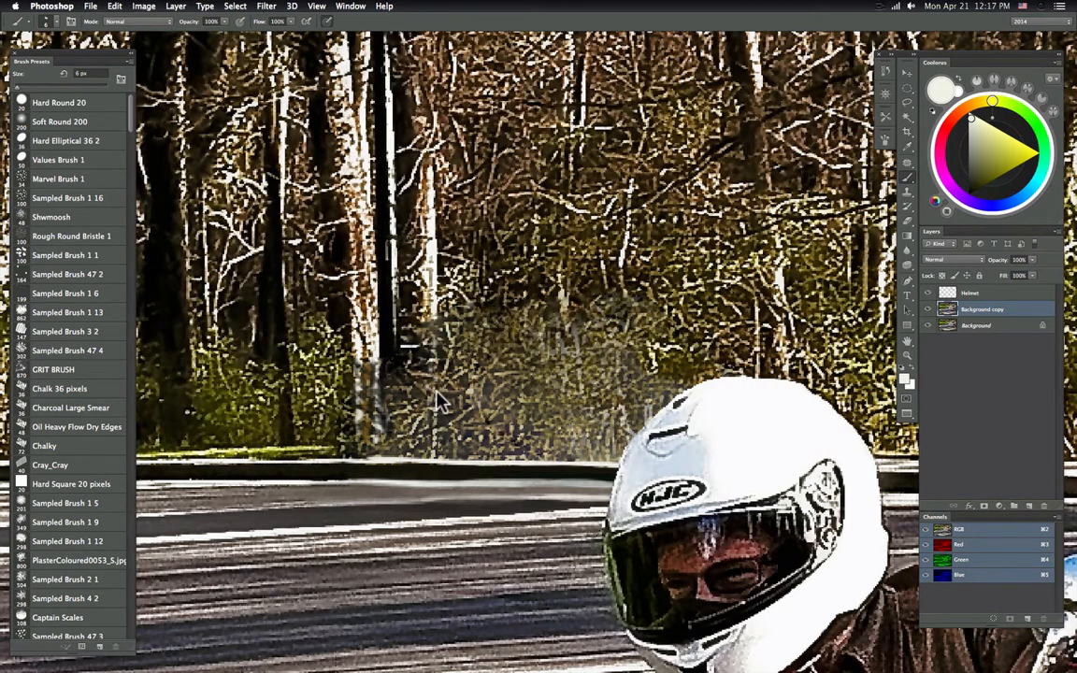
- Set the brush to 5 px, switch to a dark tone for the blurry bushes beside the helmet and enlarge the brush to 7 px
left_click_drag(670, 268, 491, 341)
right_click(492, 340)
left_click(510, 359)
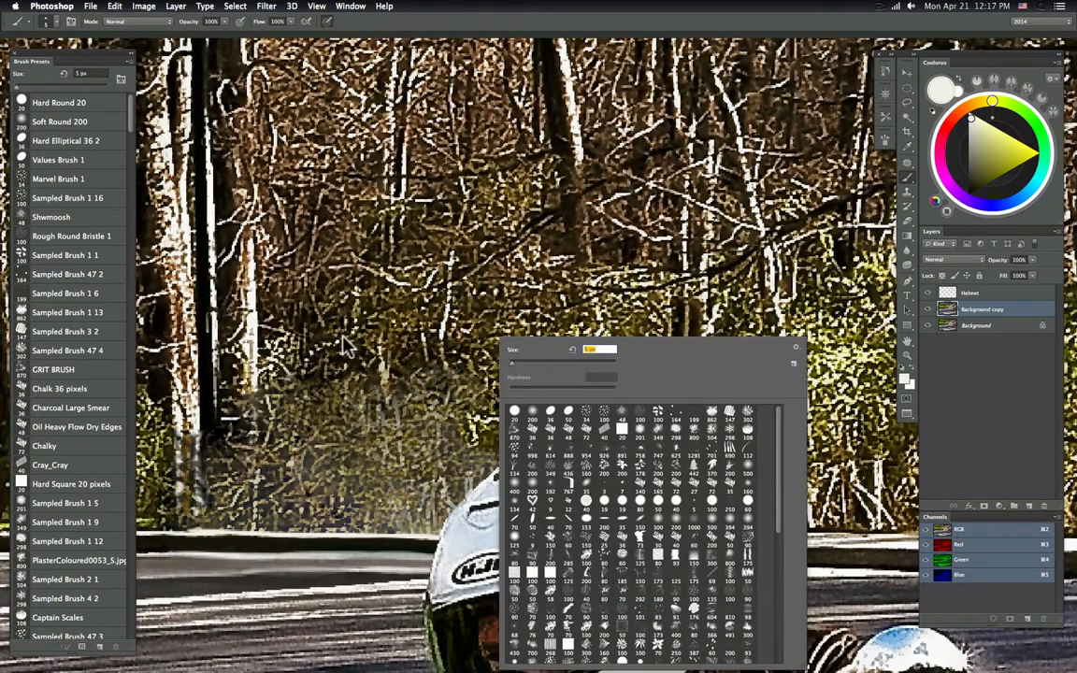
left_click(354, 361)
key("x")
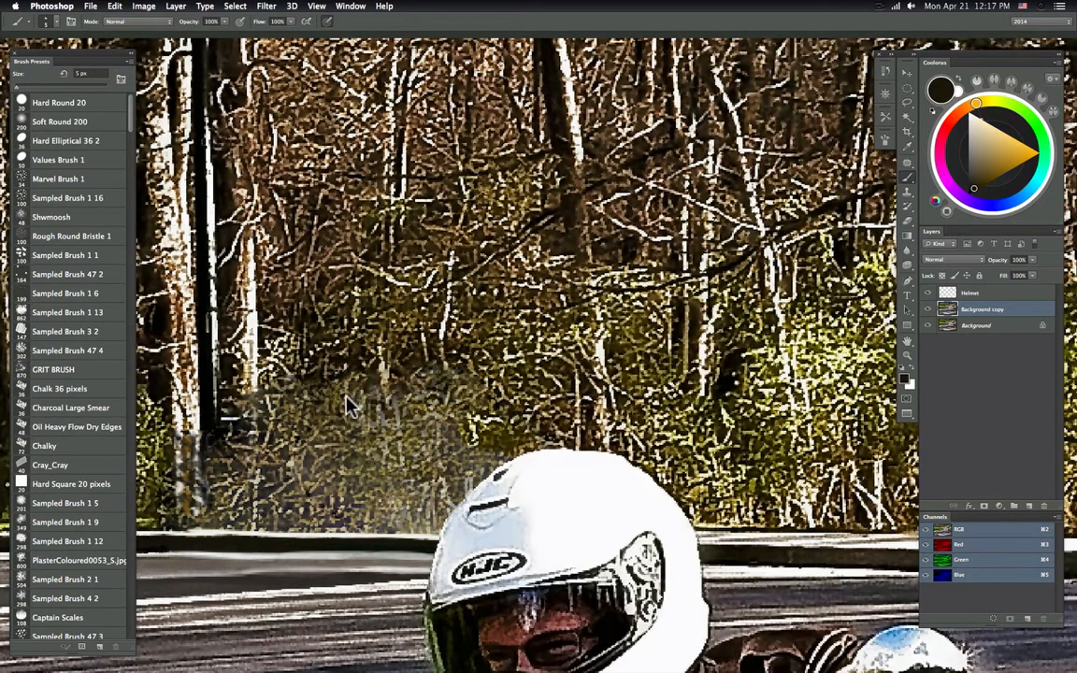
right_click(378, 404)
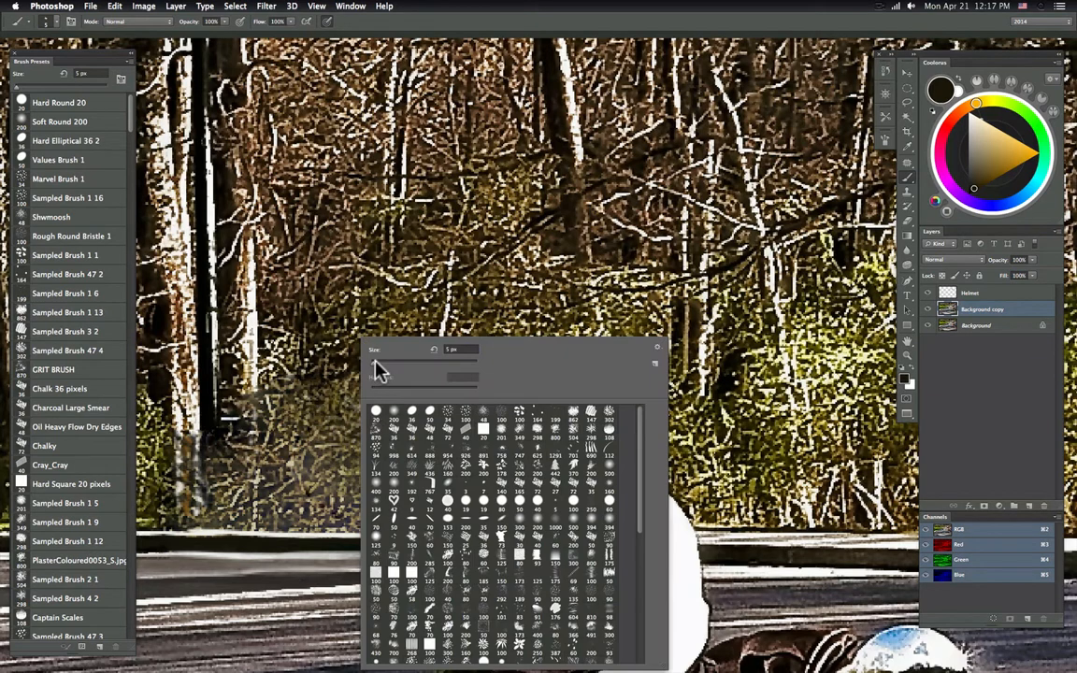
left_click(323, 436)
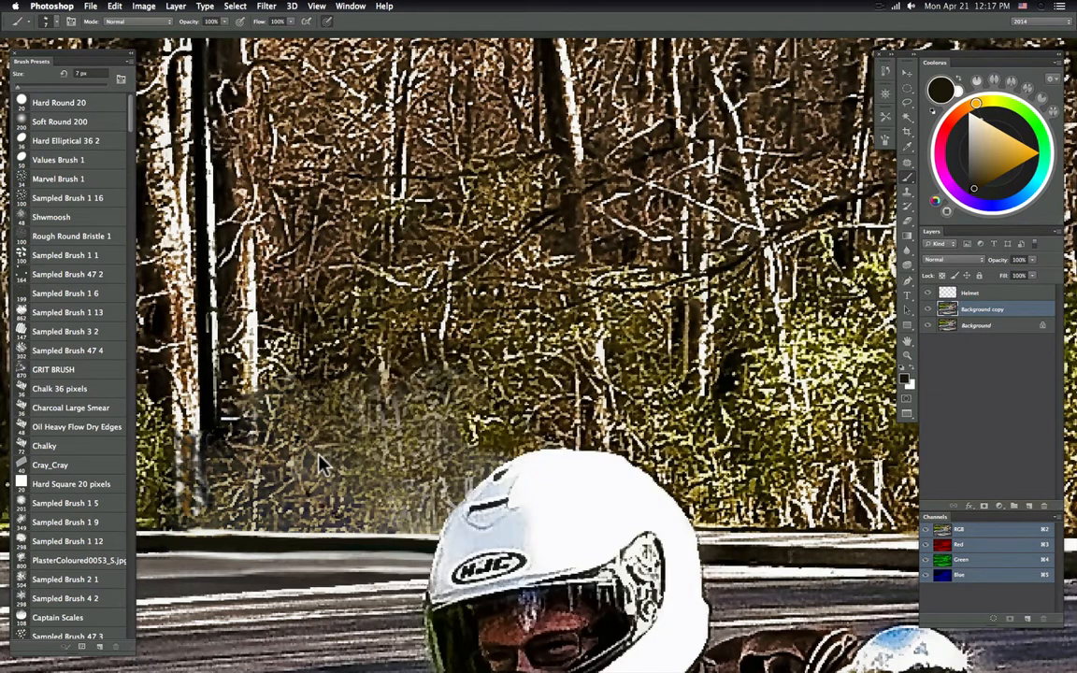
- Lasso the blurry bush patch between the pale trunk and the helmet with an 11.5 px feather
key("l")
left_click_drag(384, 448, 448, 387)
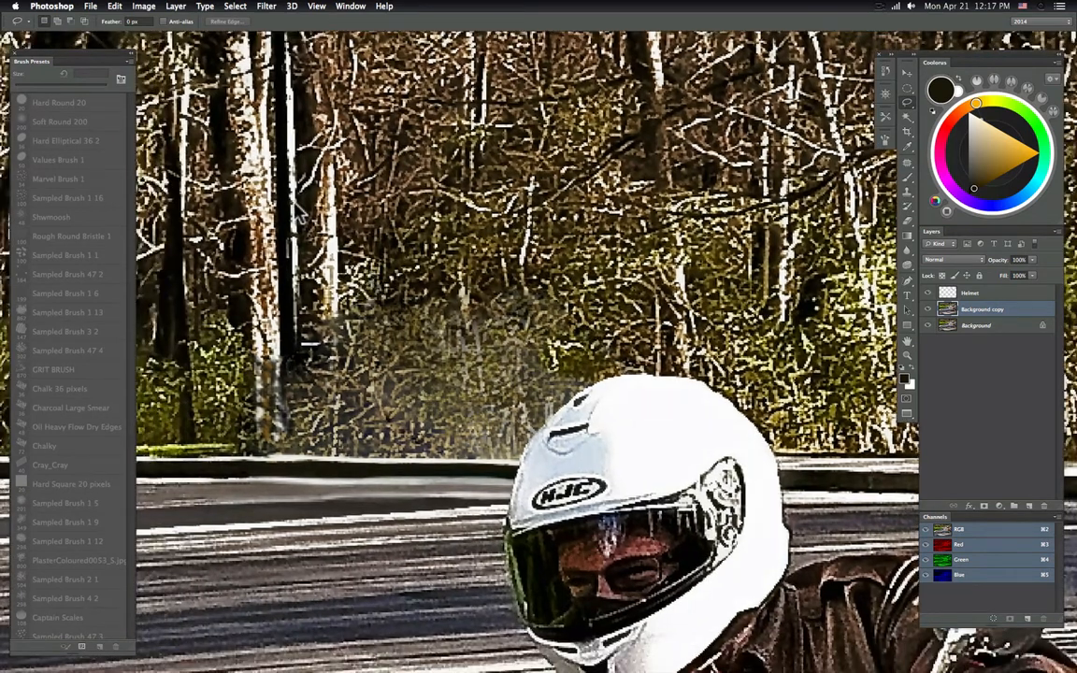
left_click(132, 21)
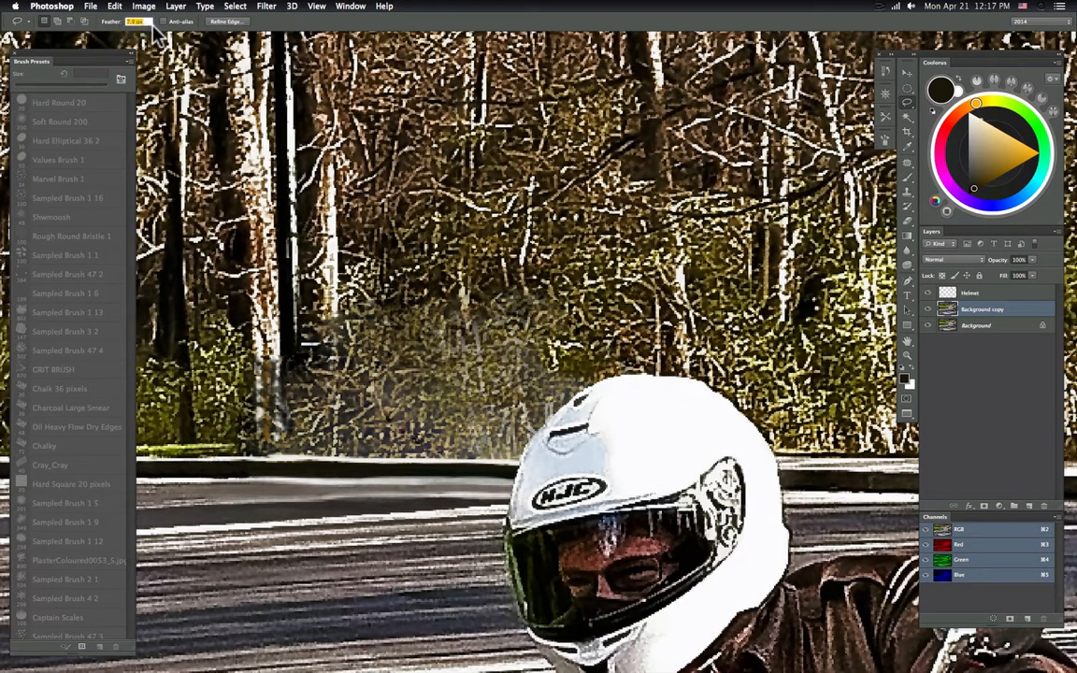
type("11.5")
mouse_move(397, 236)
left_mouse_down()
mouse_move(218, 352)
mouse_move(221, 453)
mouse_move(447, 531)
left_mouse_up()
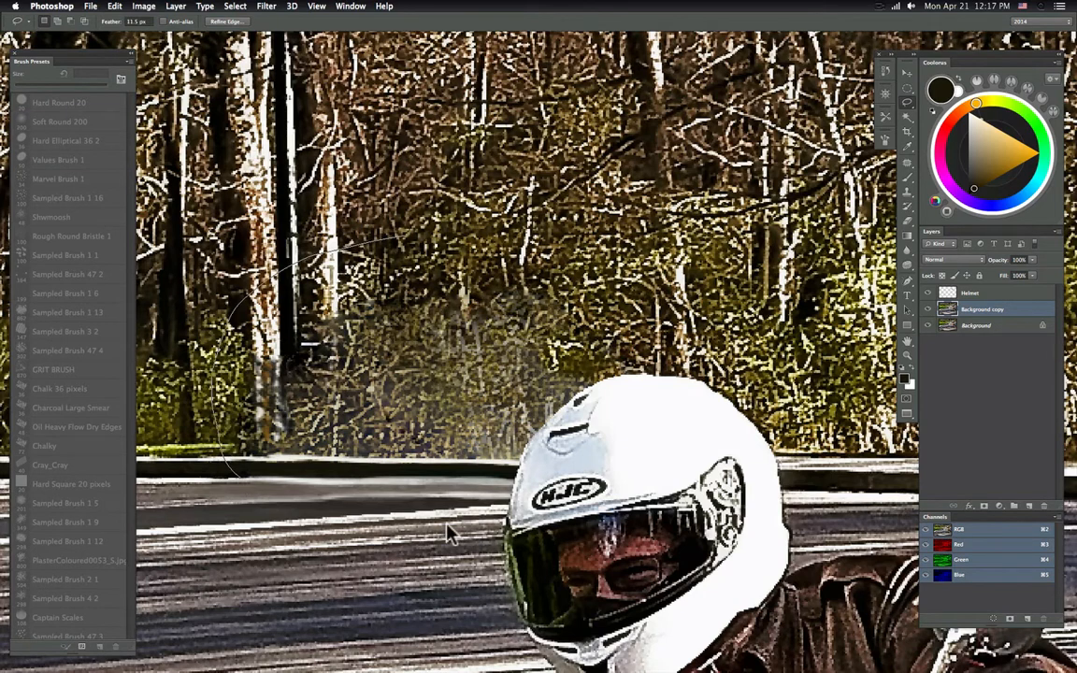
left_click_drag(443, 255, 438, 251)
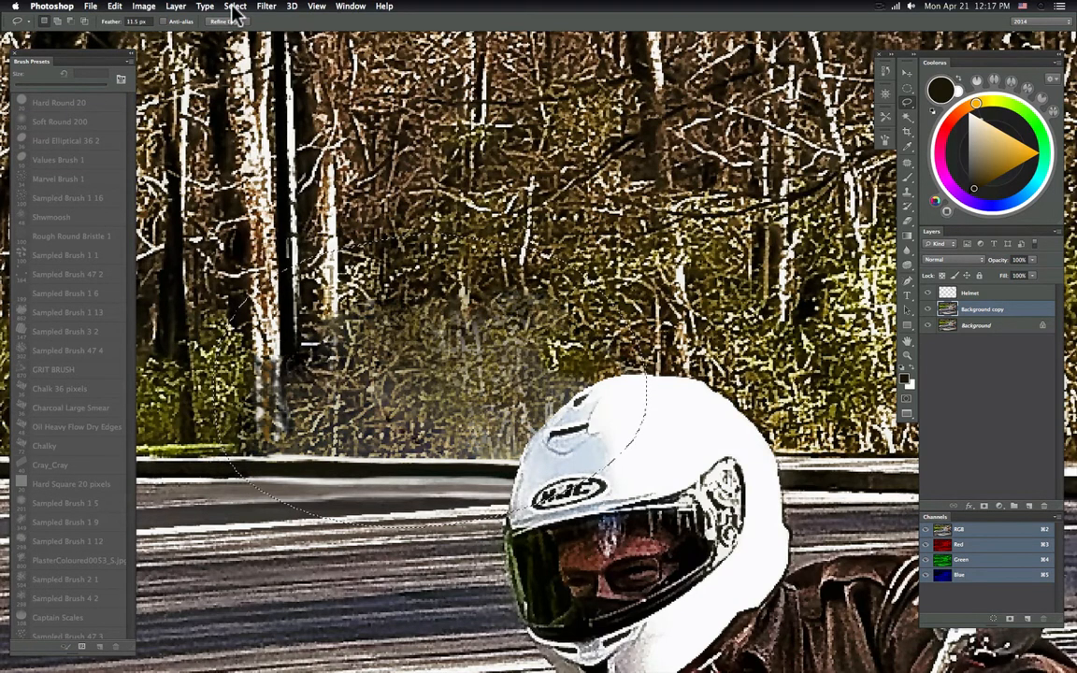
- Select the dark tones inside the lassoed bush patch with Color Range at a fuzziness of 17
left_click(234, 6)
left_click(245, 105)
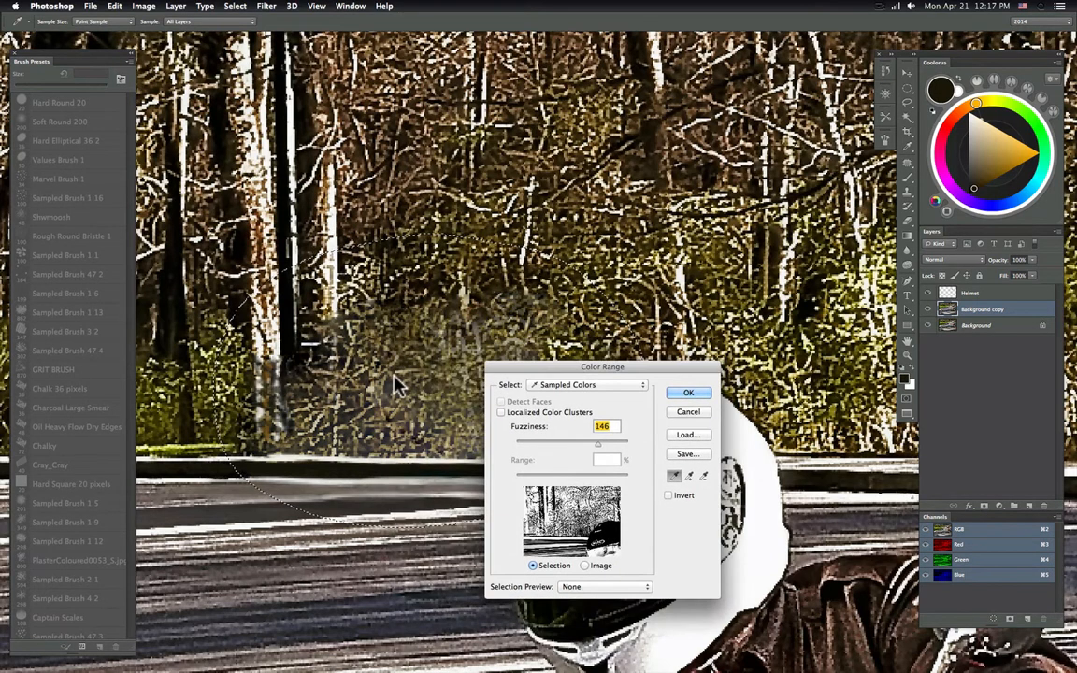
left_click(348, 346)
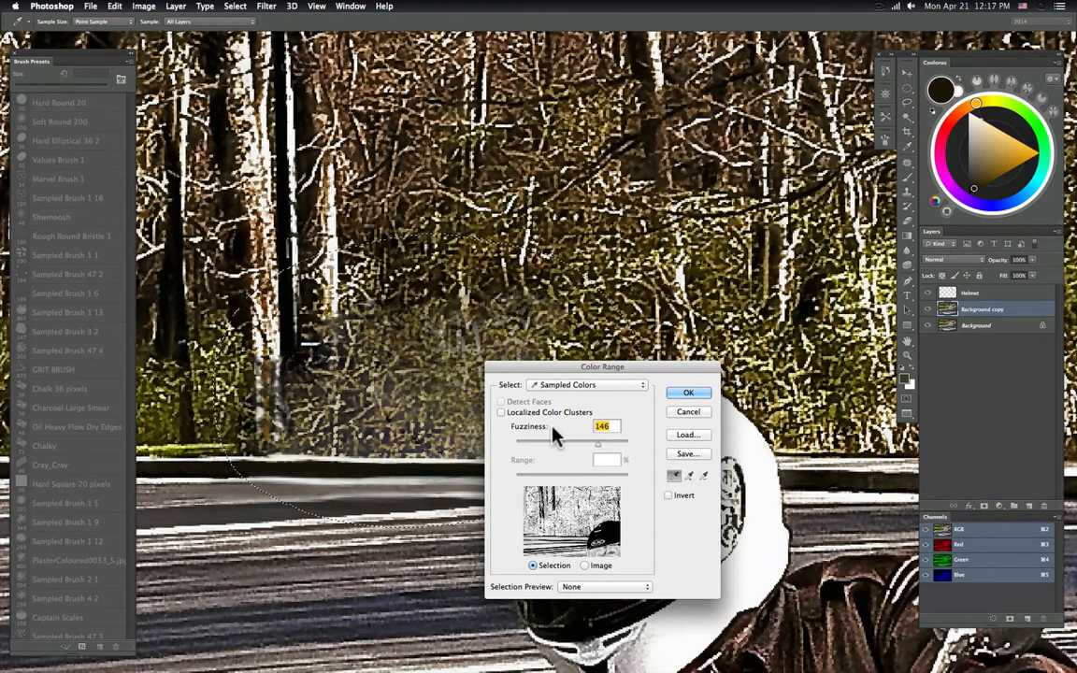
left_click_drag(539, 442, 527, 453)
left_click(688, 393)
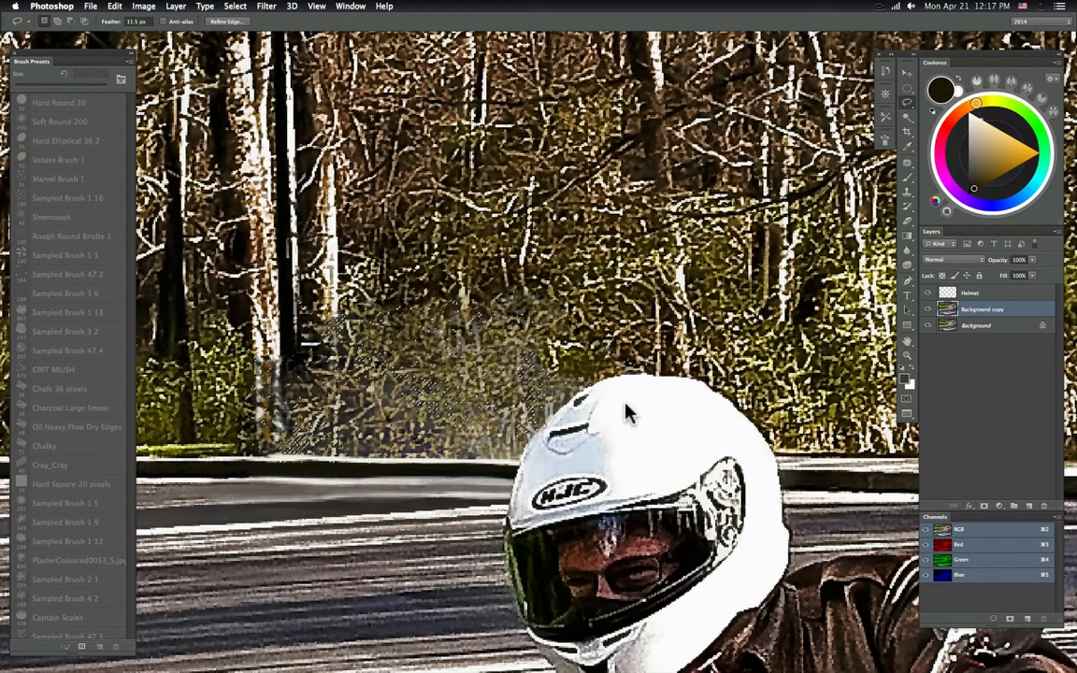
- Hide the selection edges, set the brush to 28 px and try painting a sampled dark tone over the selected bush areas
key("super+h")
key("b")
right_click(447, 334)
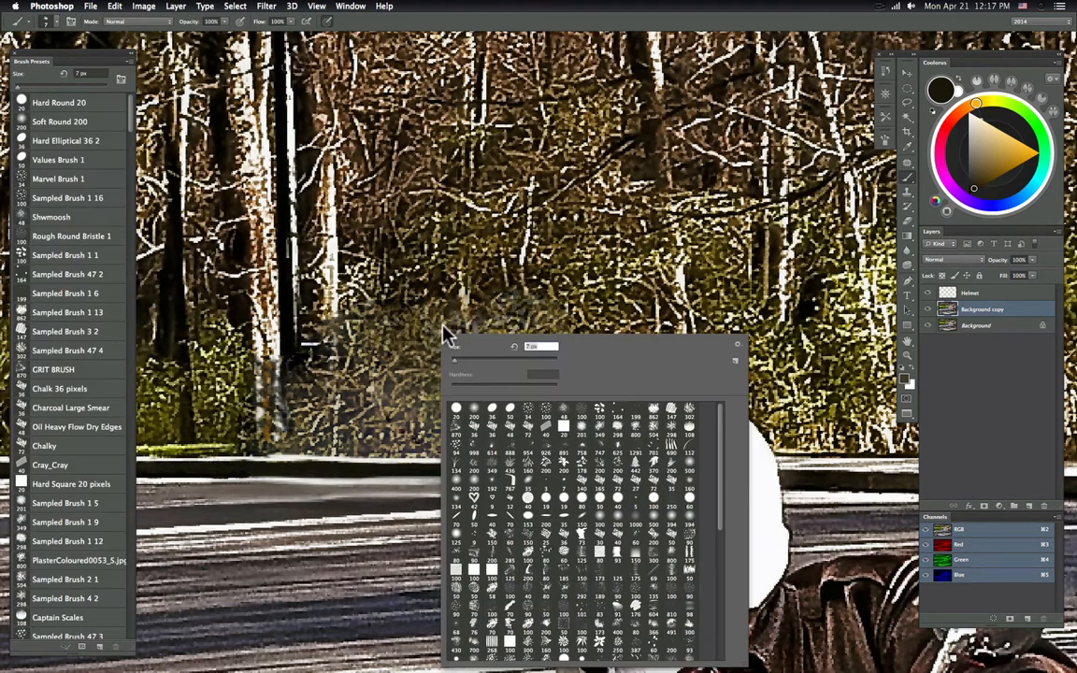
left_click(428, 291)
left_click(435, 288, "alt")
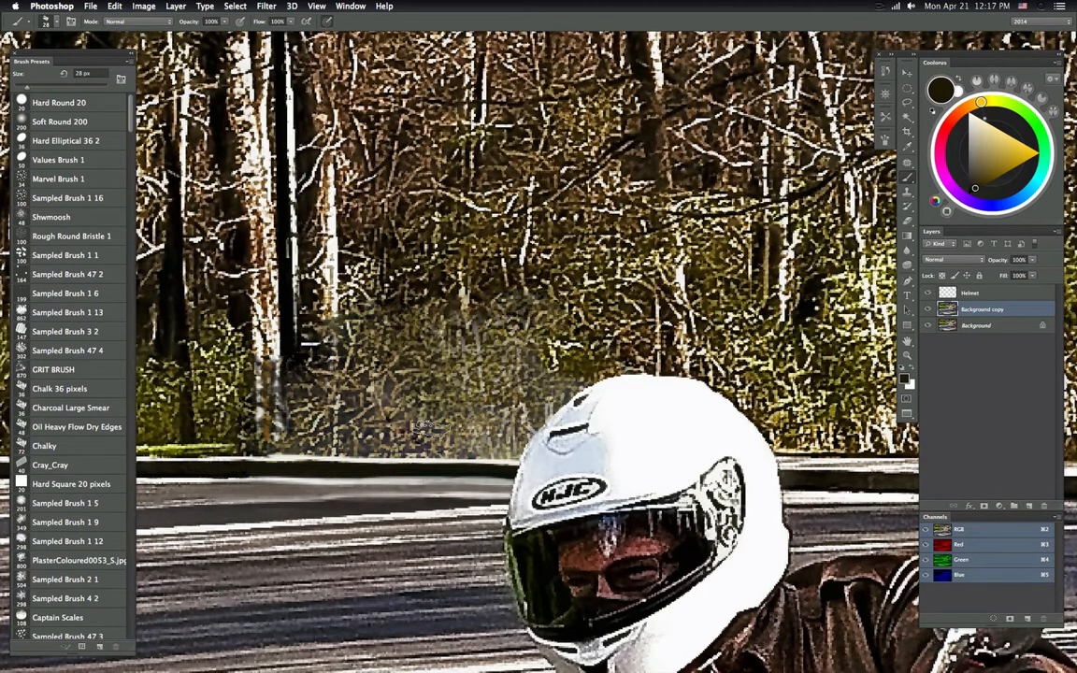
- Undo the test brush strokes and the Color Range selection, going back to the lassoed bush patch
key("super+alt+z")
key("super+alt+z")
key("super+alt+z")
key("super+alt+z")
left_click(884, 92)
left_click(796, 274)
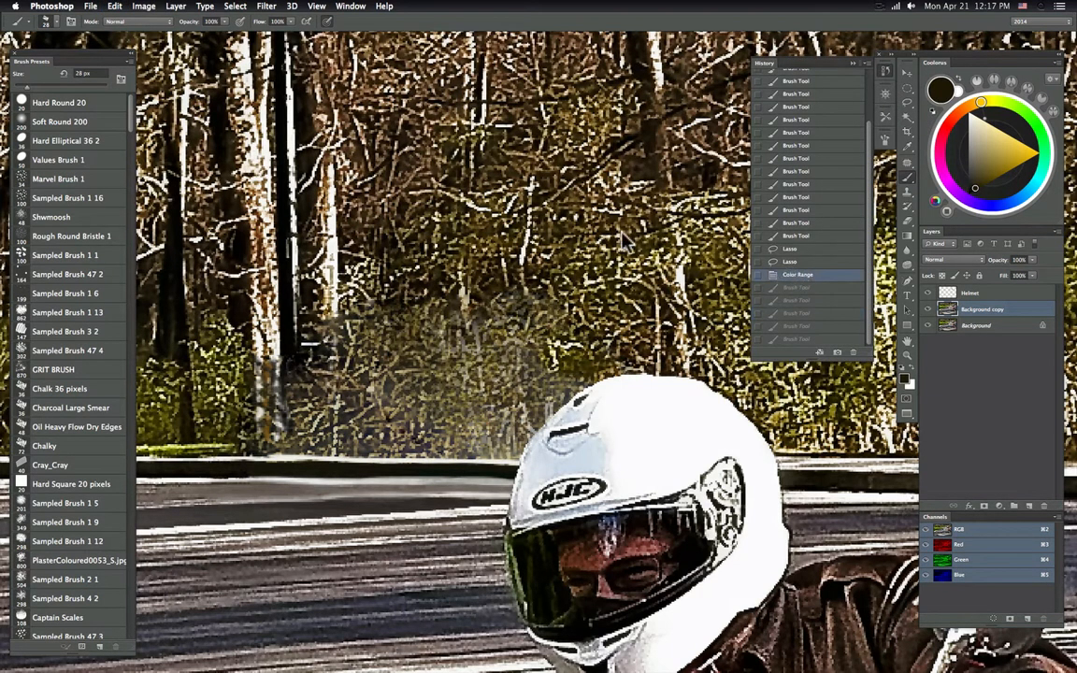
left_click(790, 261)
- Select the dark tones in the lassoed bushes with Color Range at fuzziness 53, hide the selection edges and paint them with a sampled dark tone
left_click(235, 5)
left_click(245, 113)
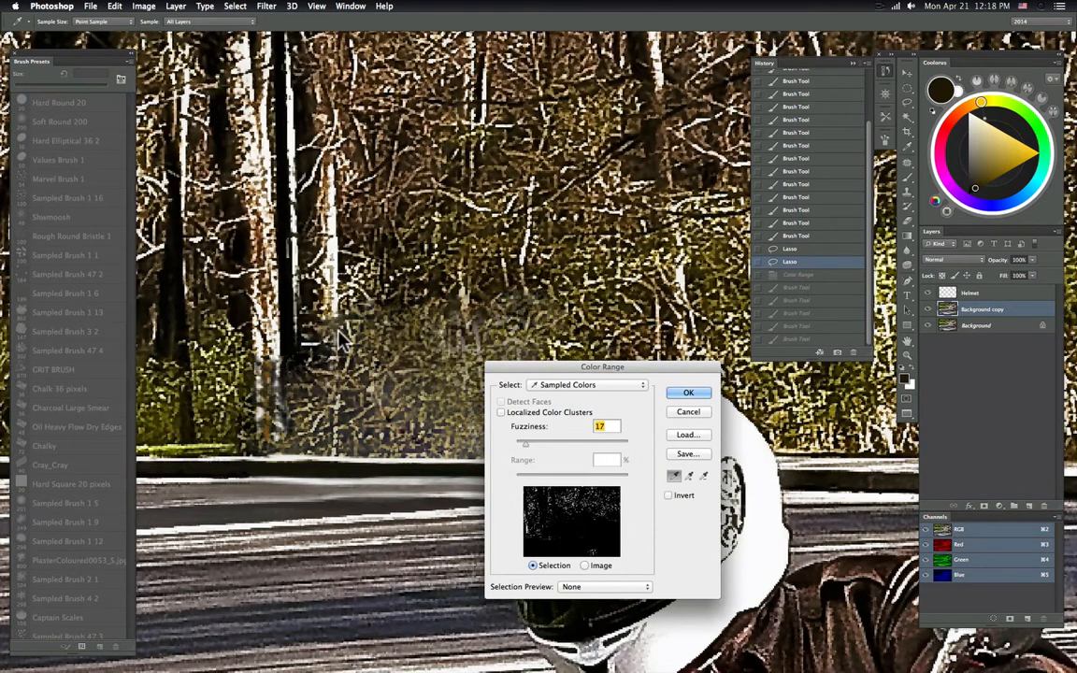
left_click(342, 357)
left_click(547, 445)
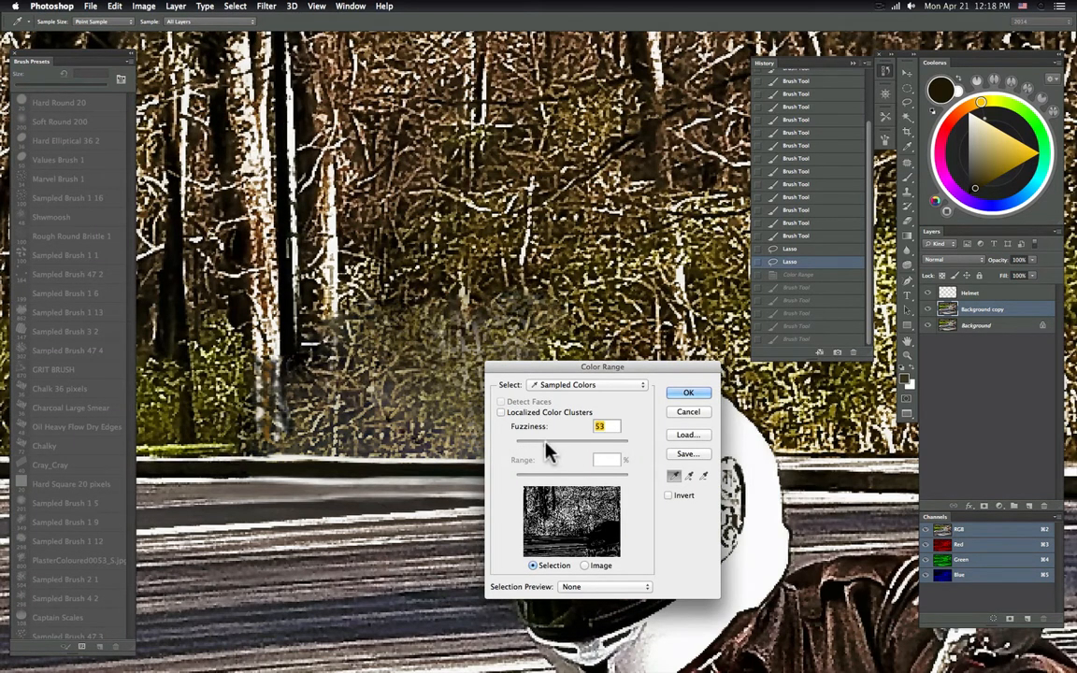
left_click(690, 395)
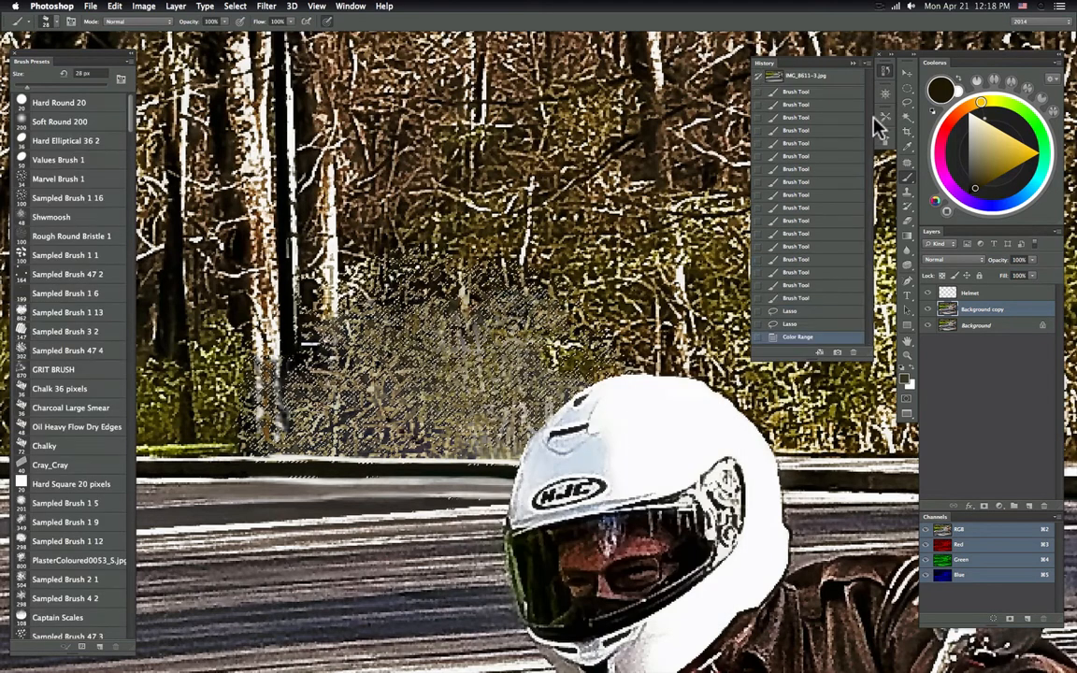
left_click(886, 74)
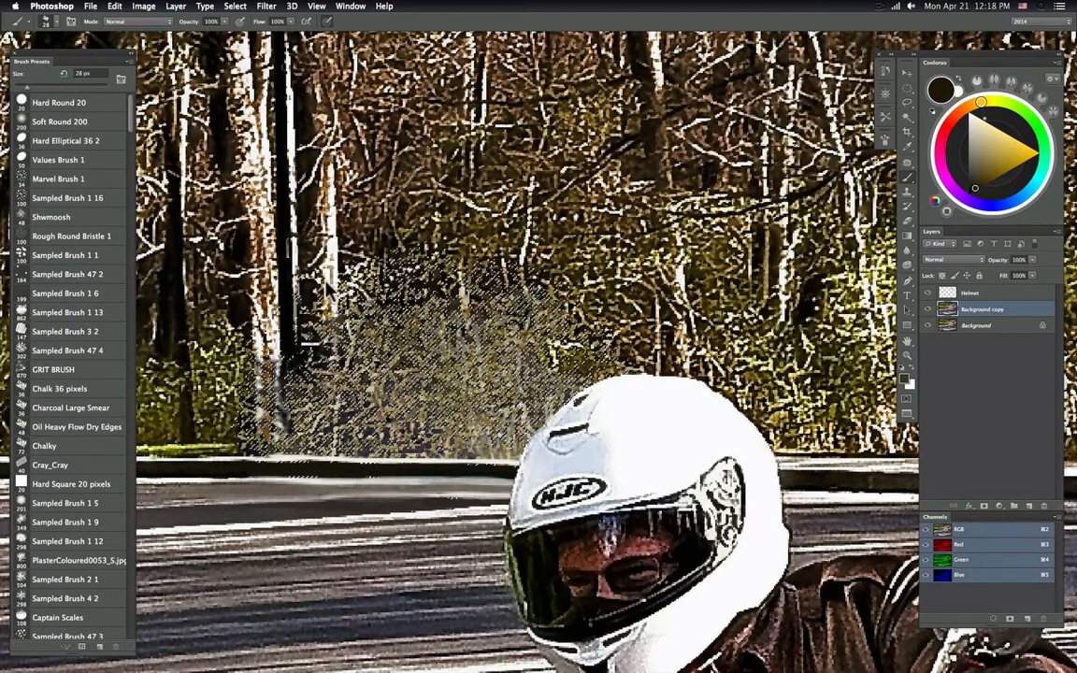
key("super+h")
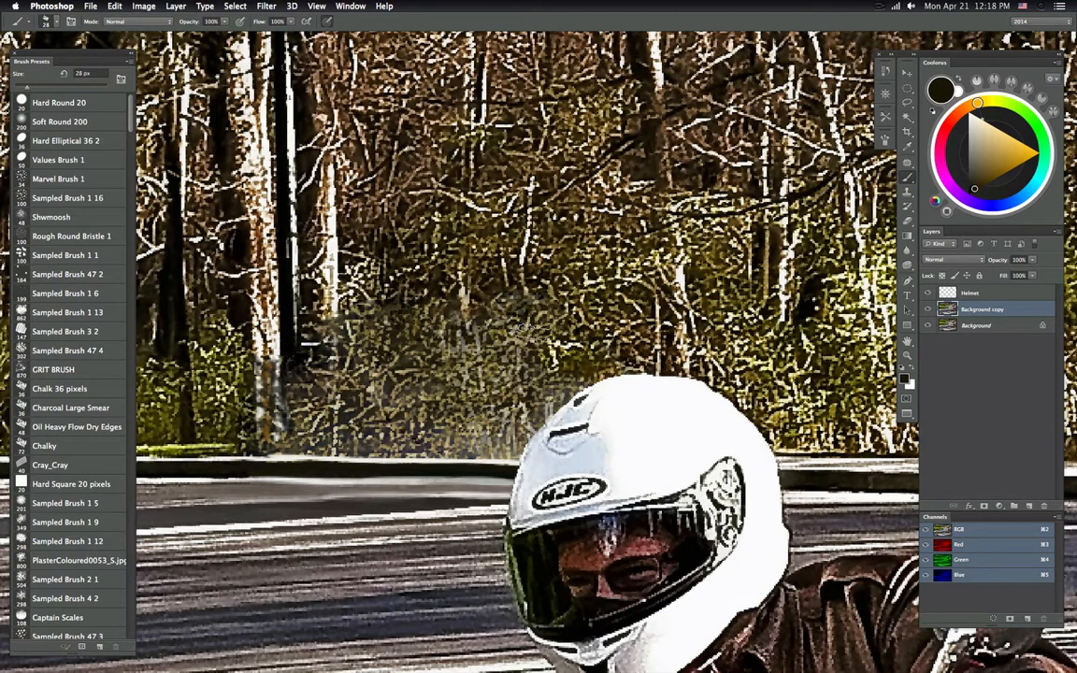
- Check the darkened bushes in the wider photo and apply Fade to the last brush stroke
double_click(906, 352)
left_click_drag(553, 467, 547, 404)
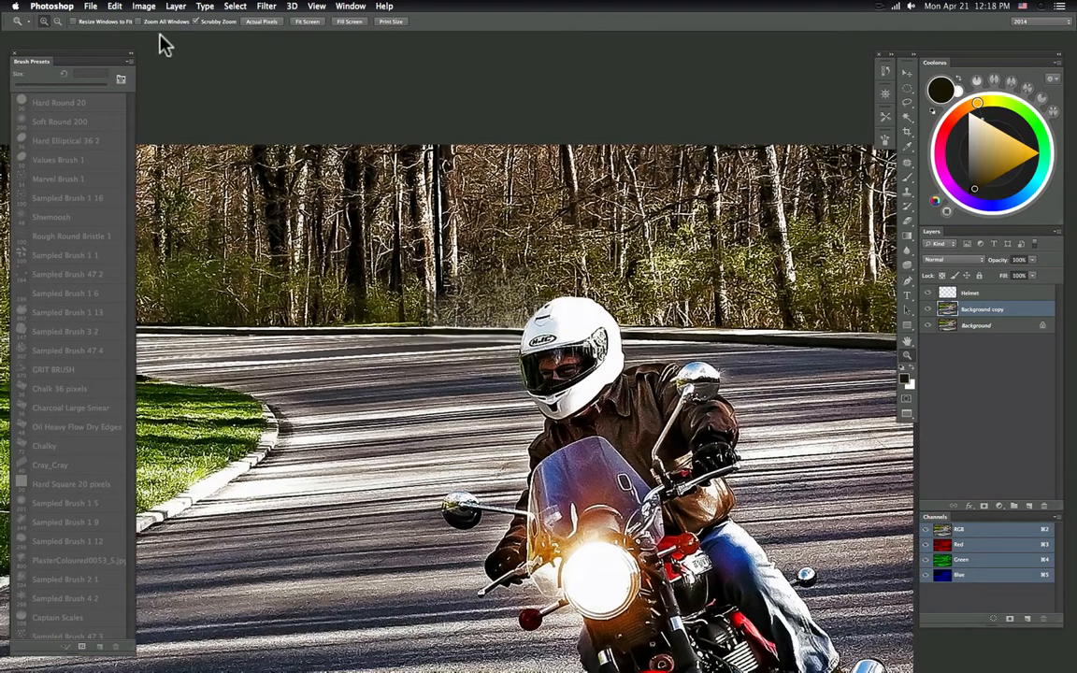
left_click(114, 6)
left_click(140, 63)
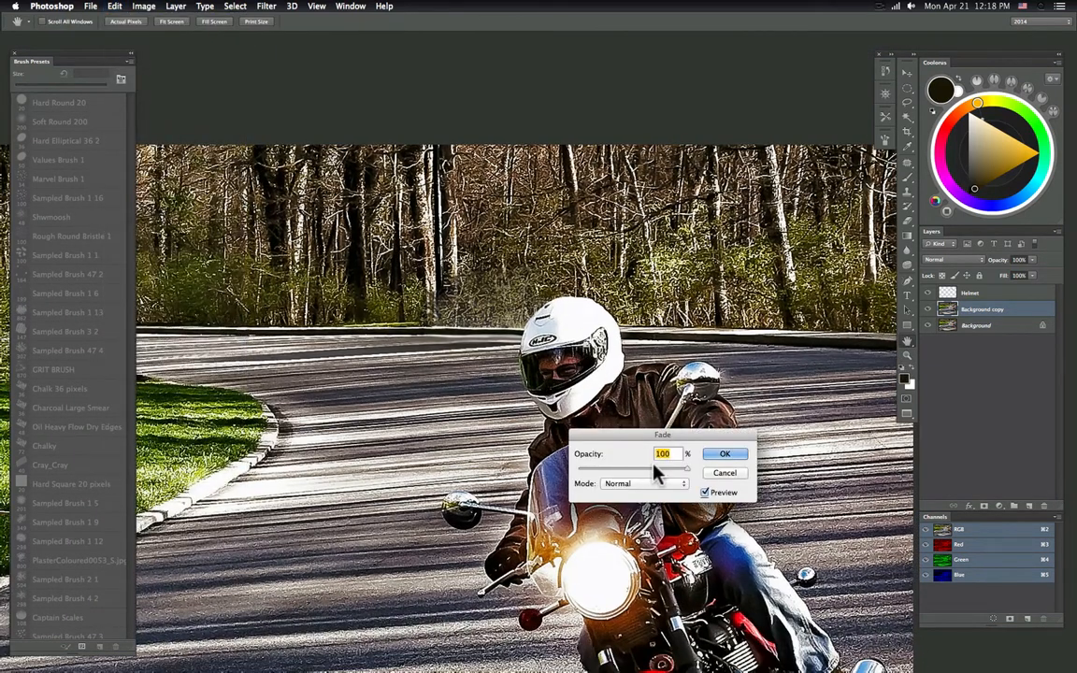
left_click(730, 454)
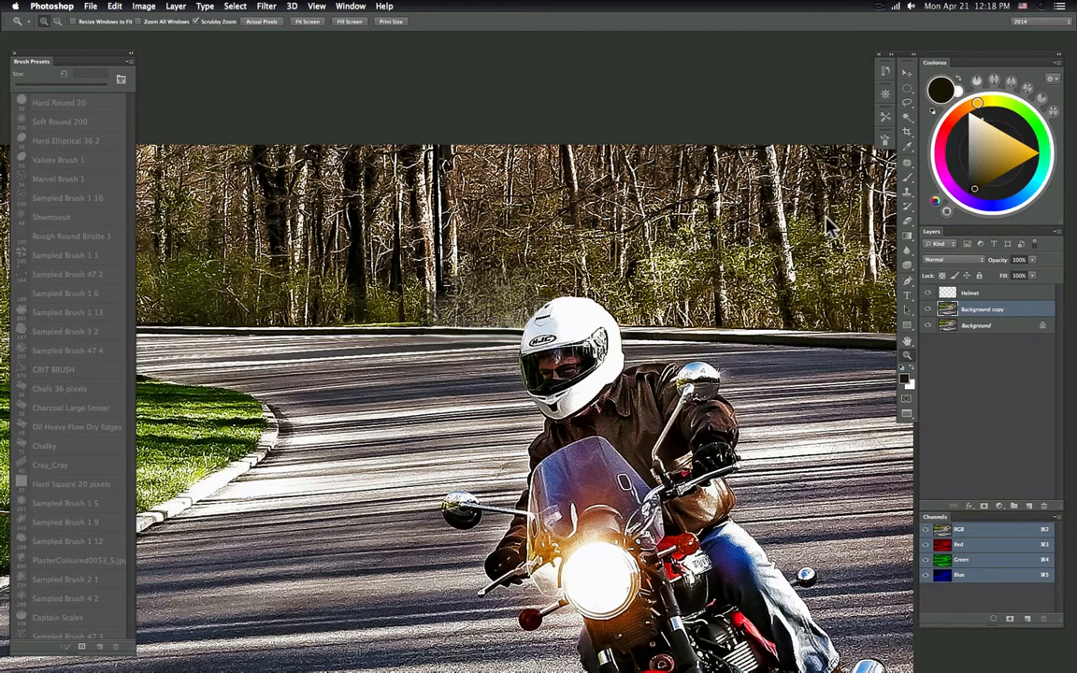
- Set the brush size to 10 px and make white the painting color for the road beside the helmet
left_click(906, 101)
left_click_drag(561, 482, 675, 392)
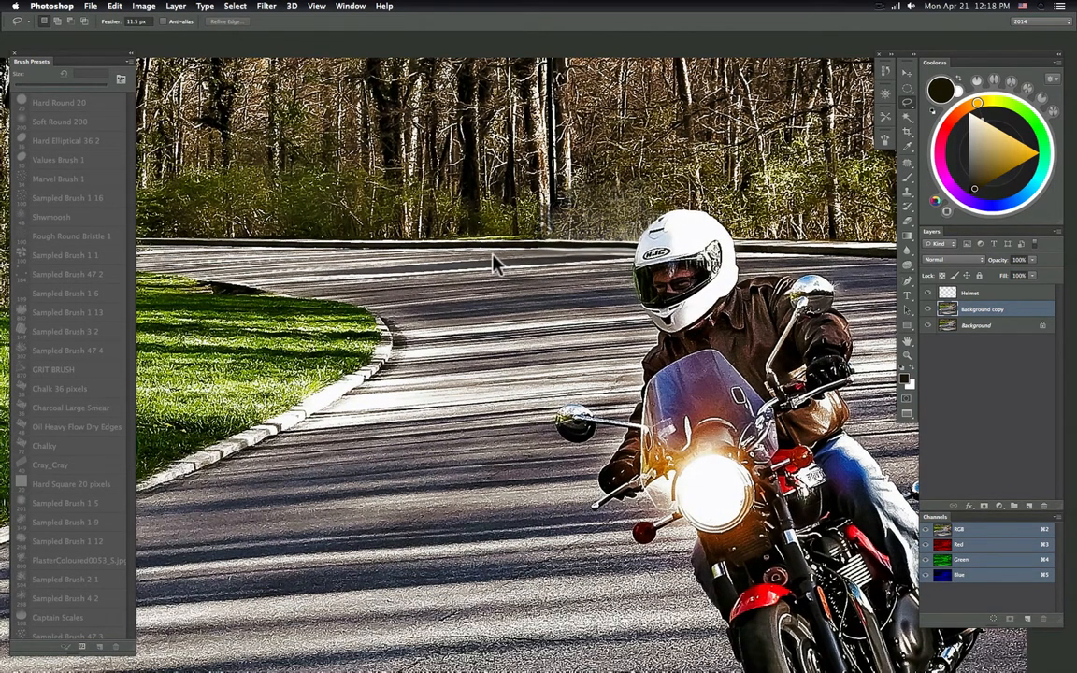
key("z")
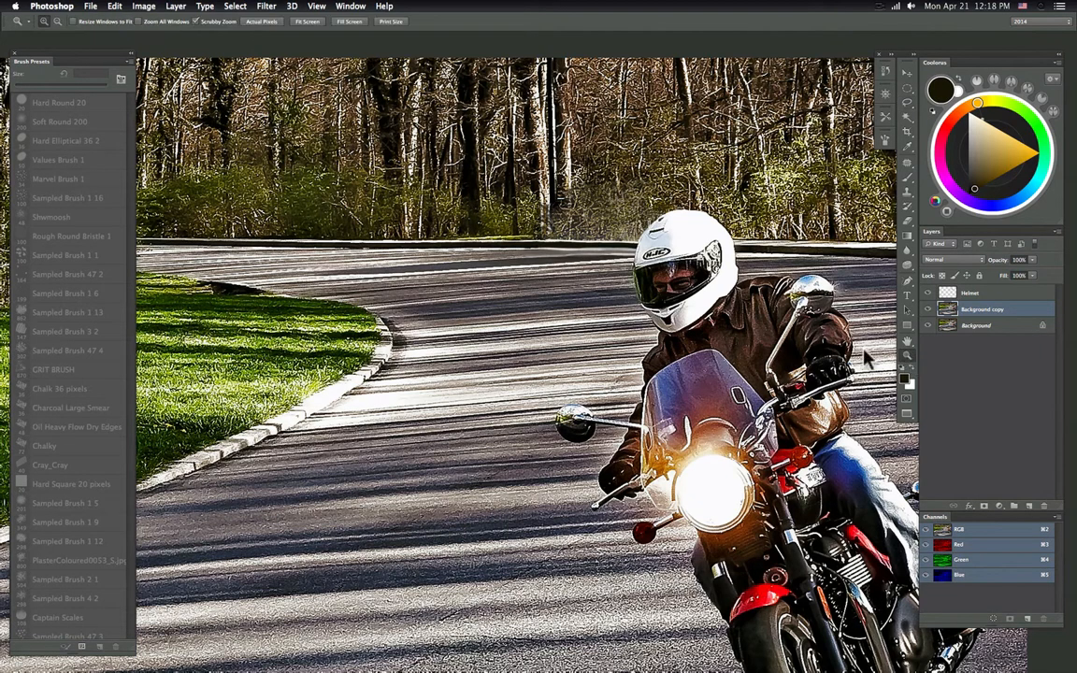
left_click_drag(625, 225, 667, 233)
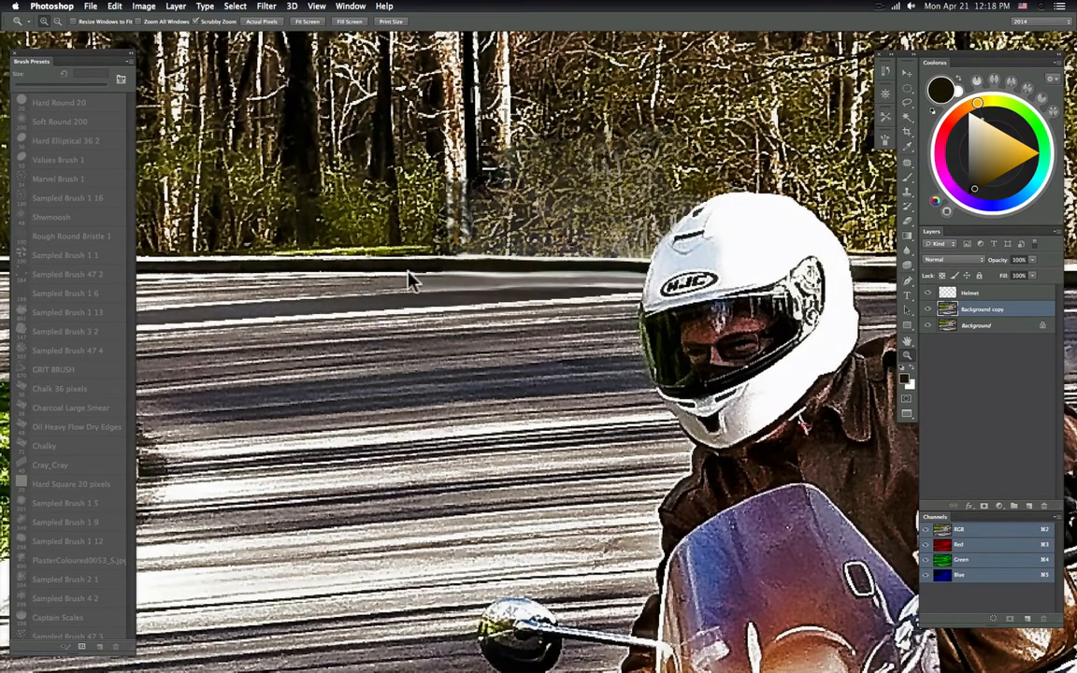
key("b")
right_click(511, 316)
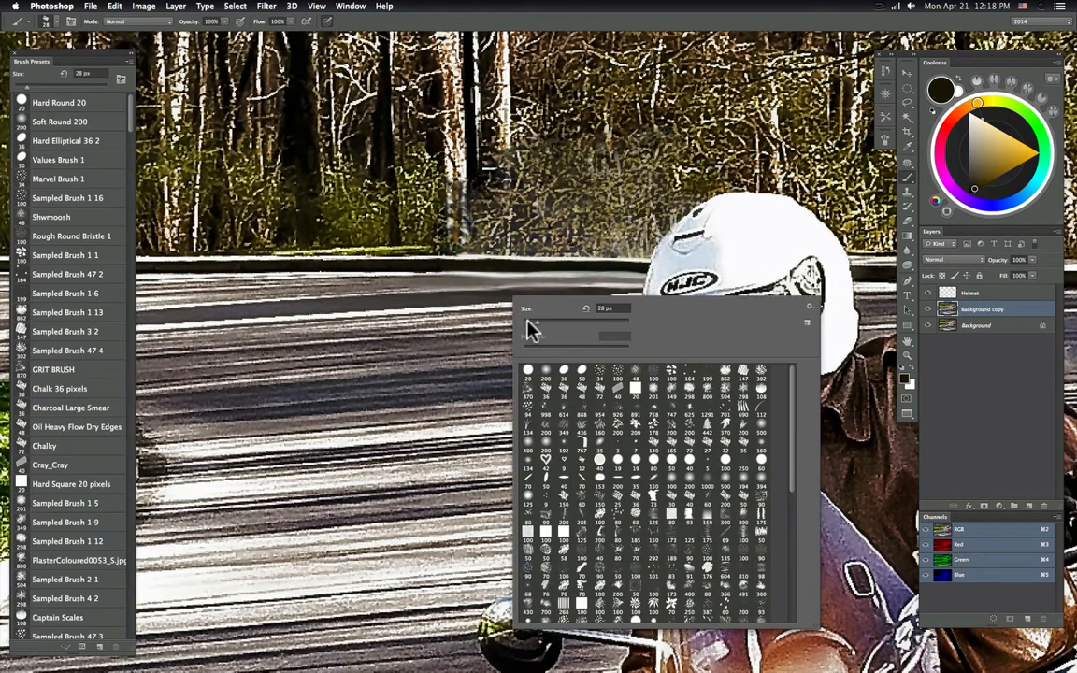
left_click_drag(527, 321, 485, 309)
key("Return")
key("x")
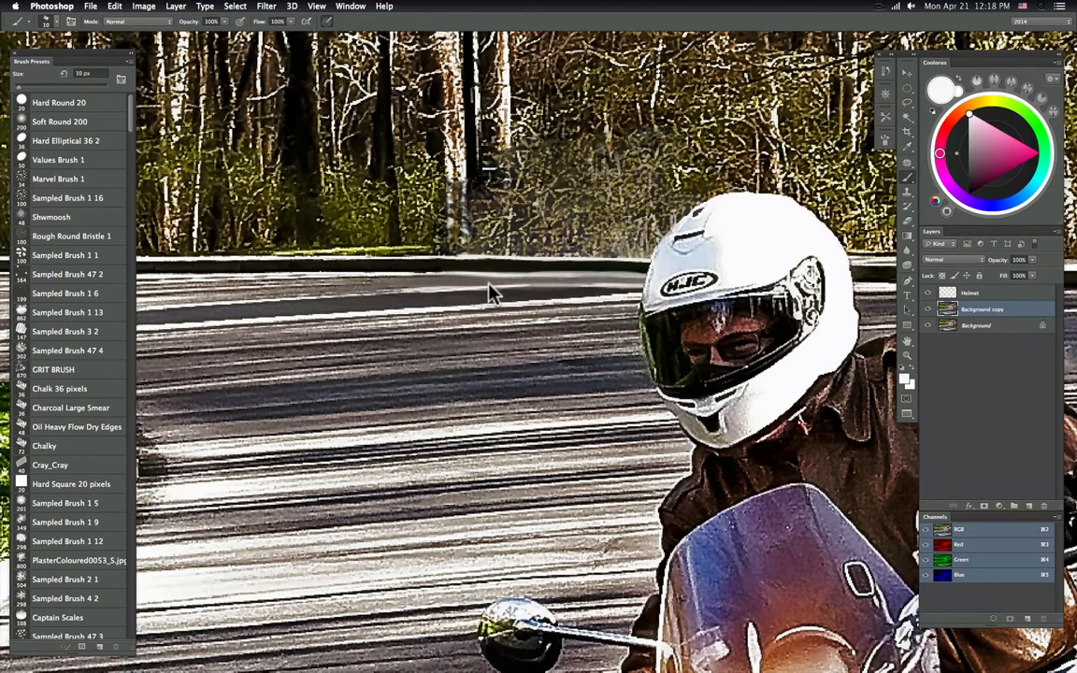
- Undo the test stroke, lower the brush opacity to 30% and paint white and sampled road tones over the blurred road streaks
left_click_drag(387, 282, 439, 283)
key("super+z")
left_click(224, 22)
left_click_drag(214, 35, 186, 35)
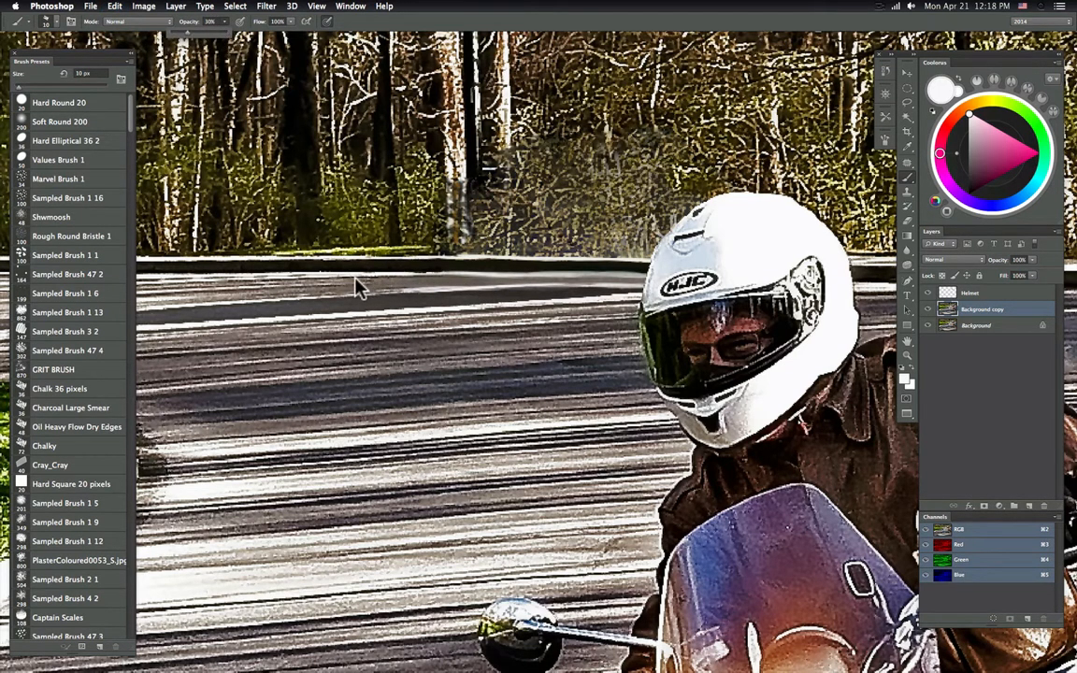
left_click_drag(441, 280, 515, 272)
left_click(457, 282, "alt")
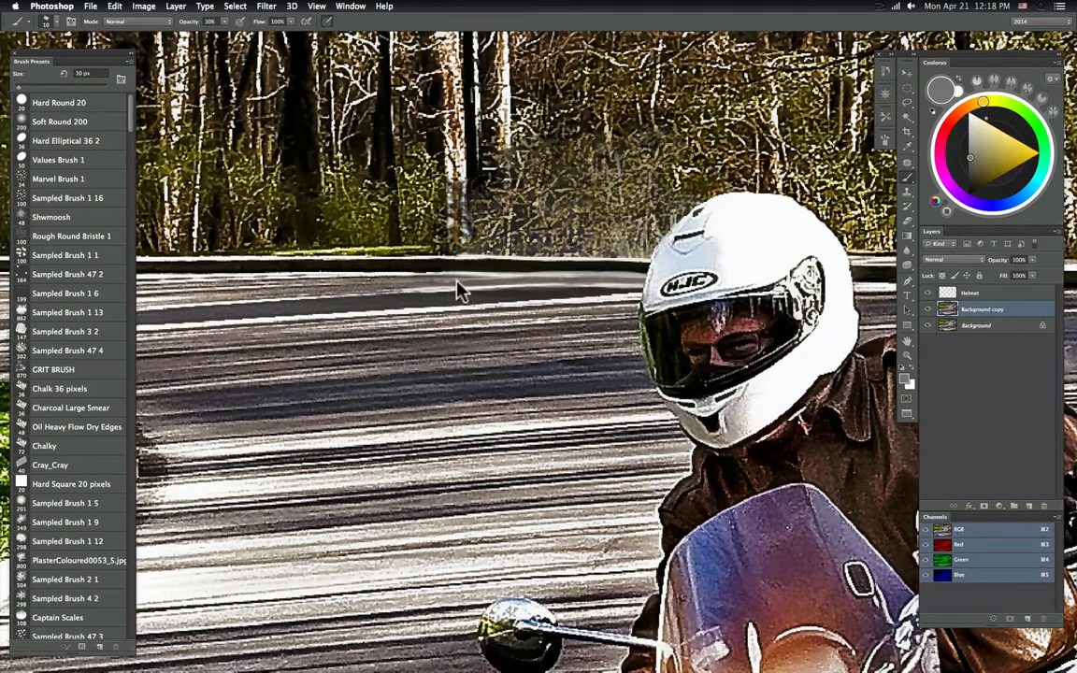
left_click(458, 279, "alt")
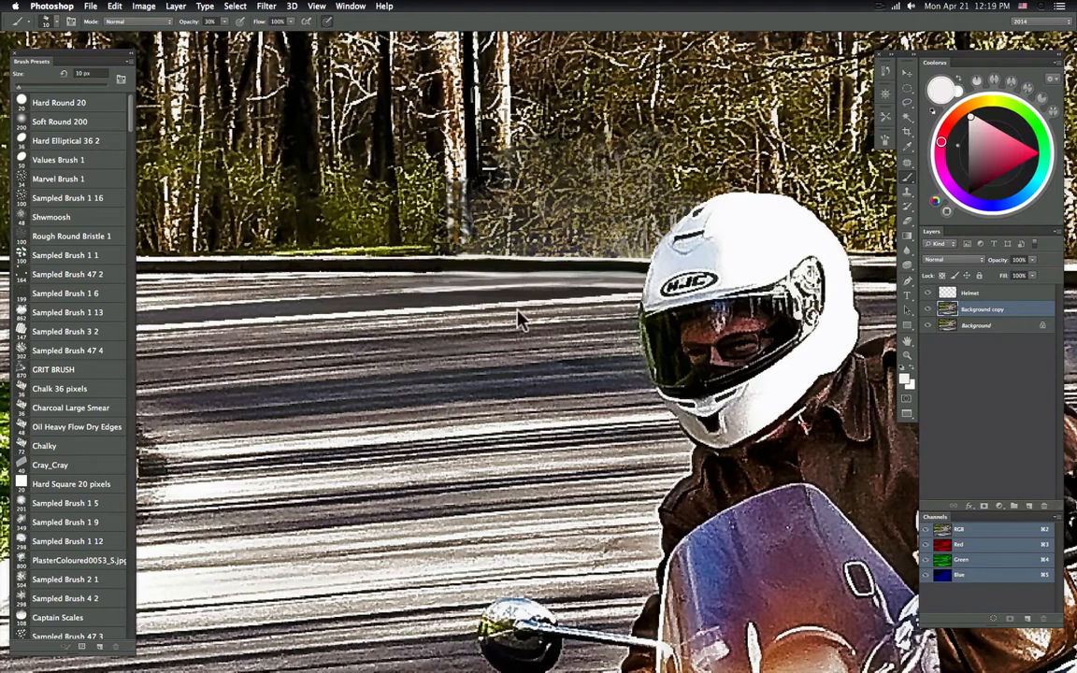
- Switch to the Hard Square 20 pixels brush, reduce its size to 1 px and raise the brush opacity to 68%
right_click(730, 186)
left_click(745, 264)
left_click_drag(746, 216, 740, 216)
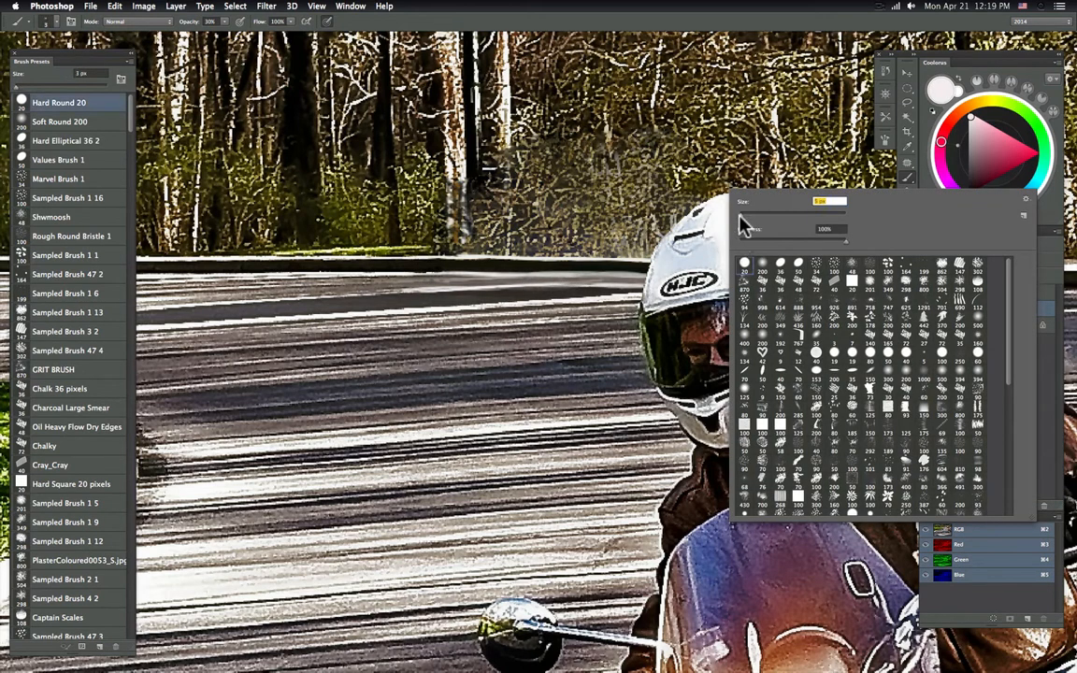
left_click(851, 279)
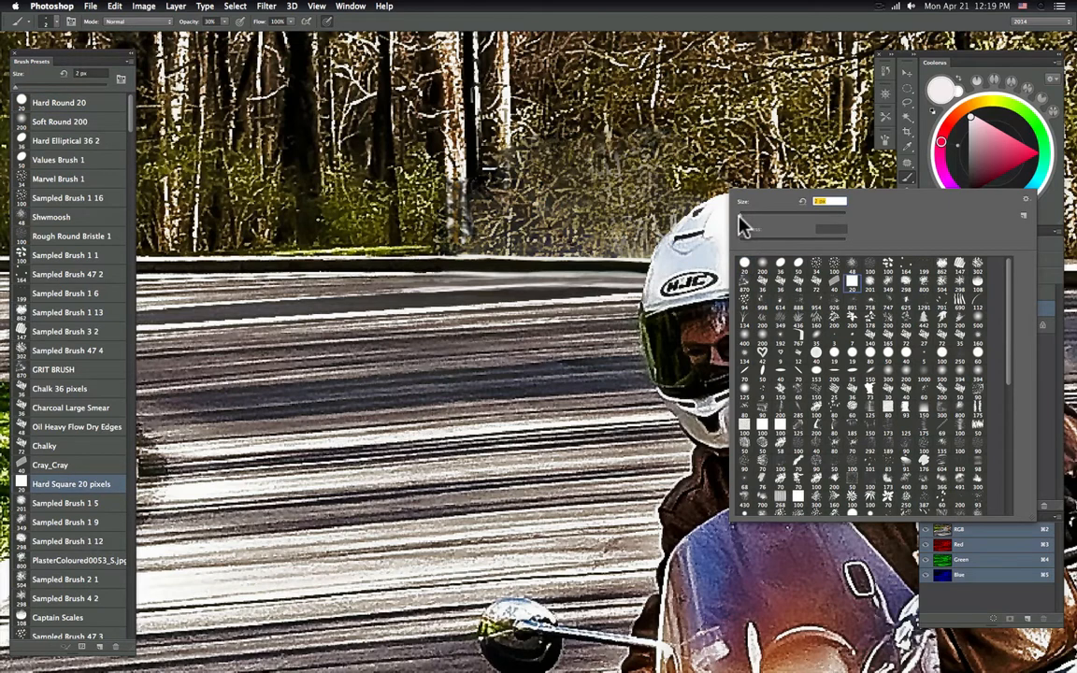
left_click_drag(739, 216, 732, 215)
left_click(224, 22)
left_click(224, 22)
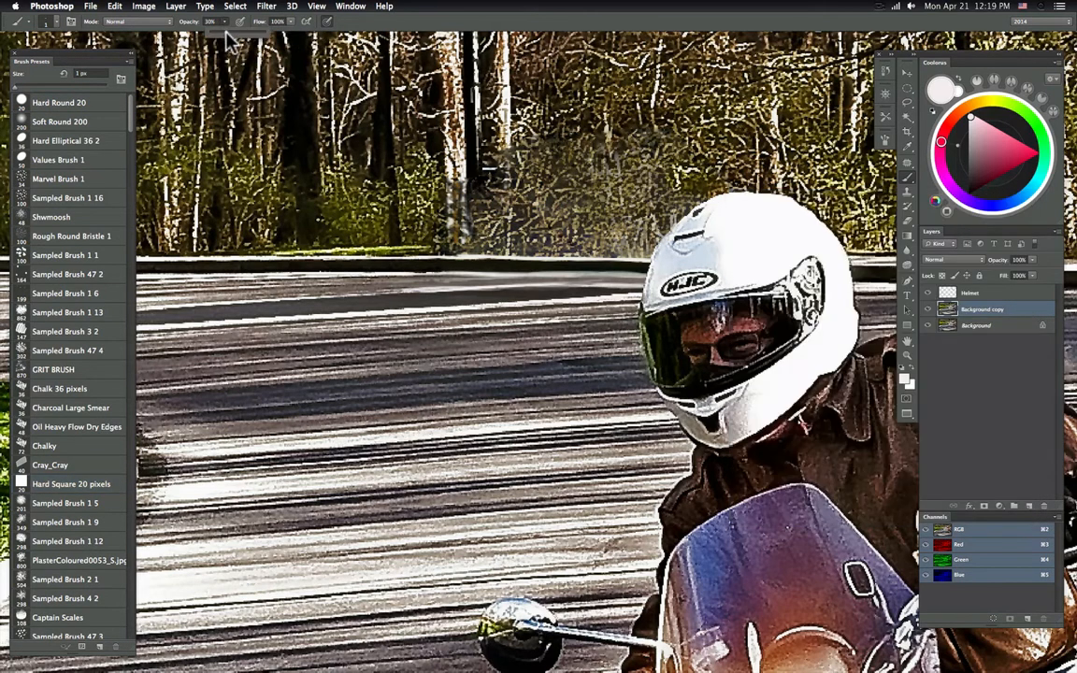
left_click_drag(229, 41, 358, 32)
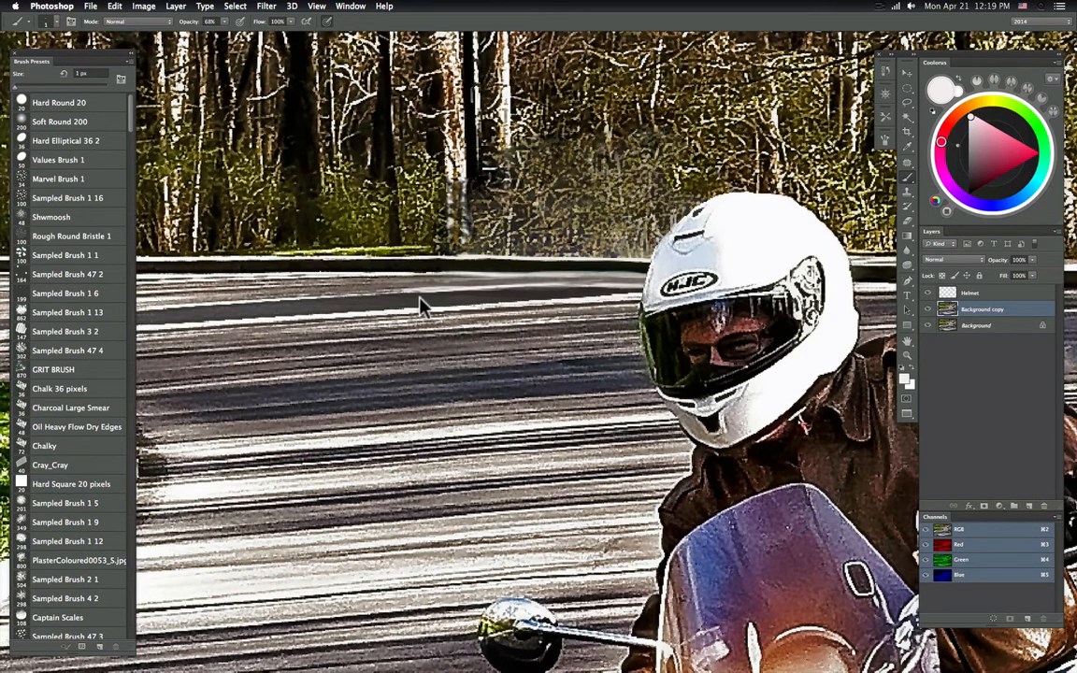
- Set the brush size to 2 px and paint thin light streaks on the road below the curb
right_click(480, 283)
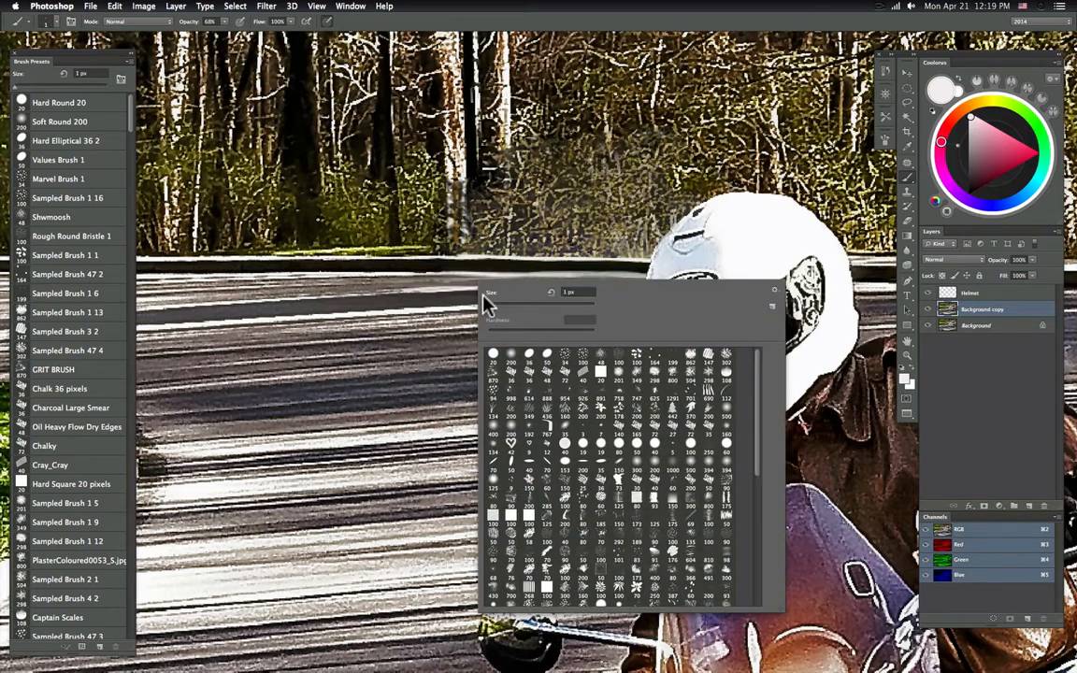
left_click(401, 283)
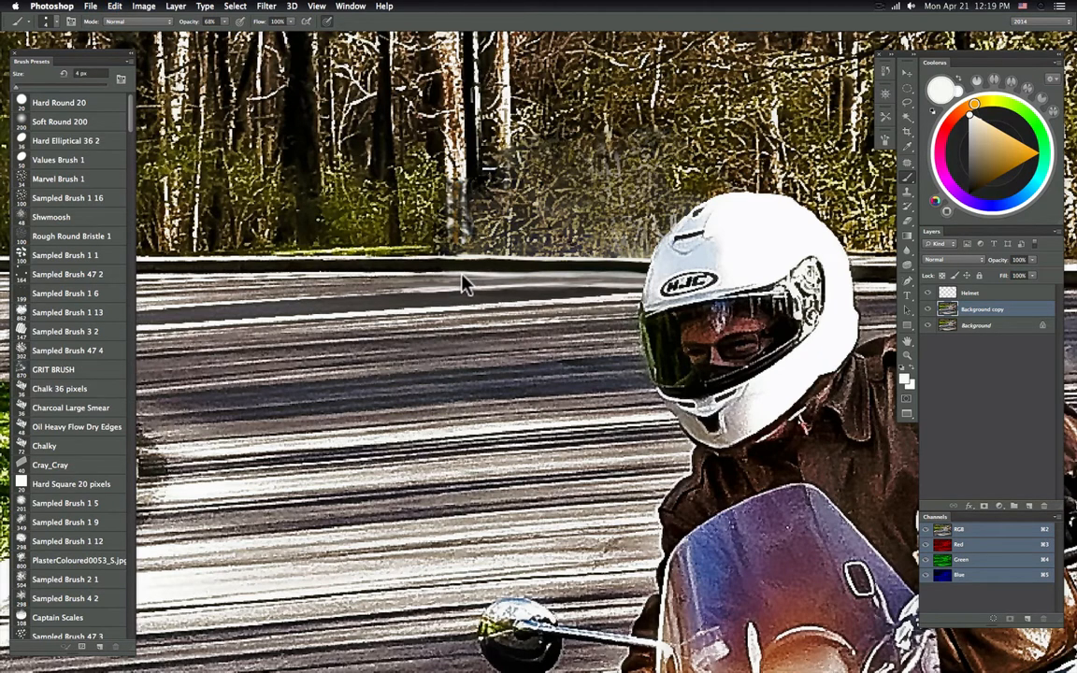
right_click(475, 283)
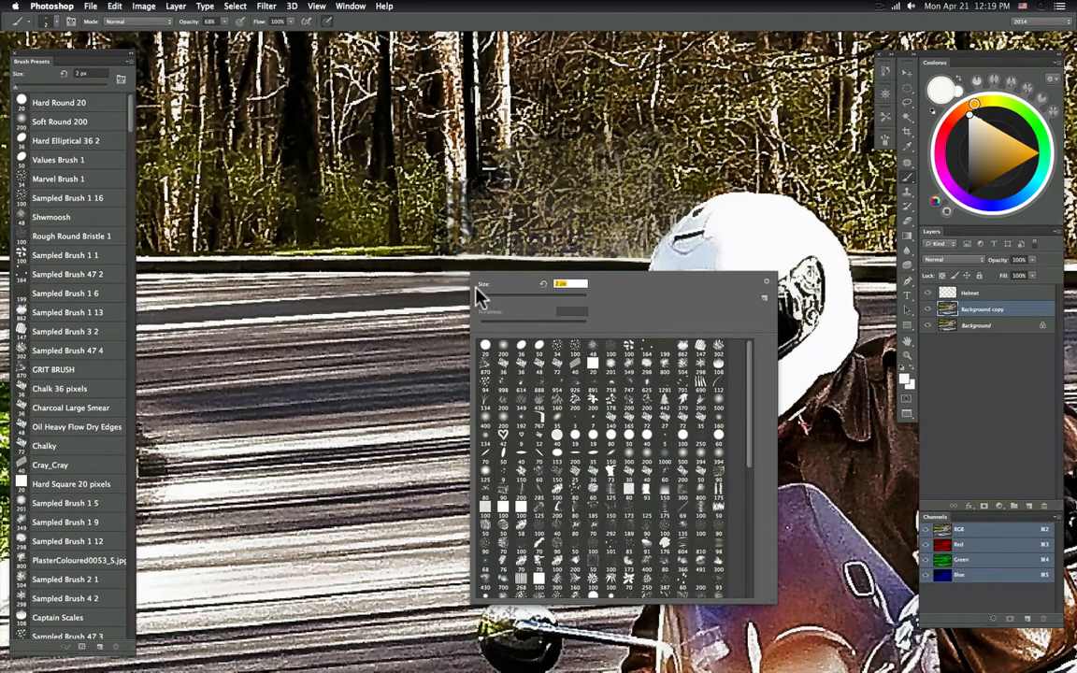
left_click(449, 283)
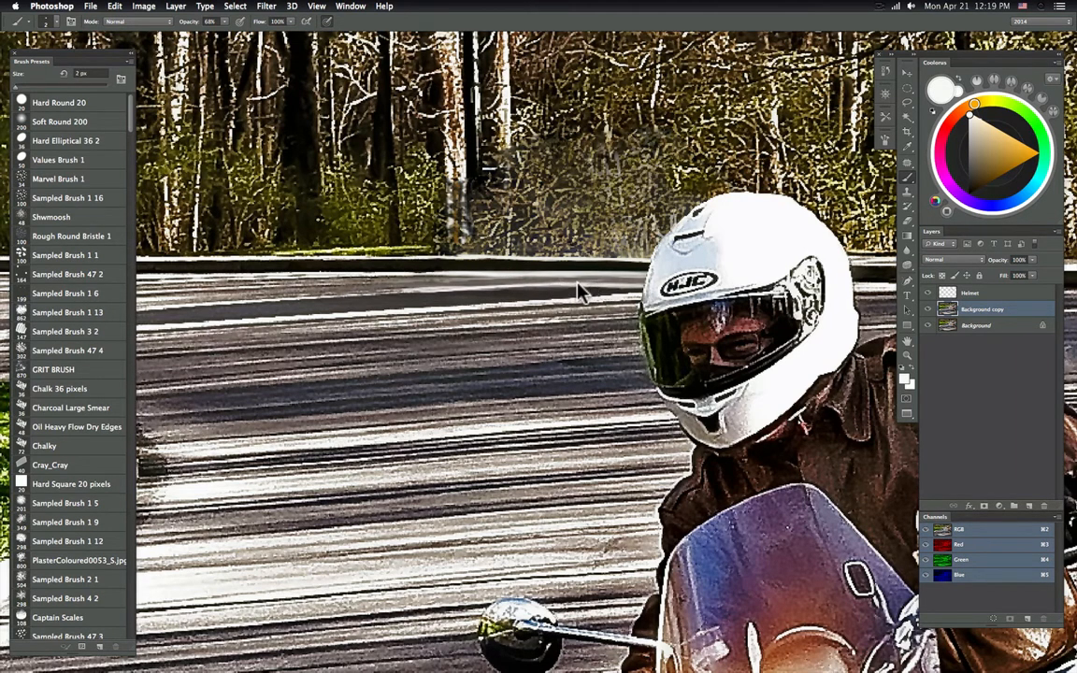
- Alternate between sampled dark, grey and light road tones to paint fine streaks along the blurred road shadow up to the helmet
left_click(524, 294, "alt")
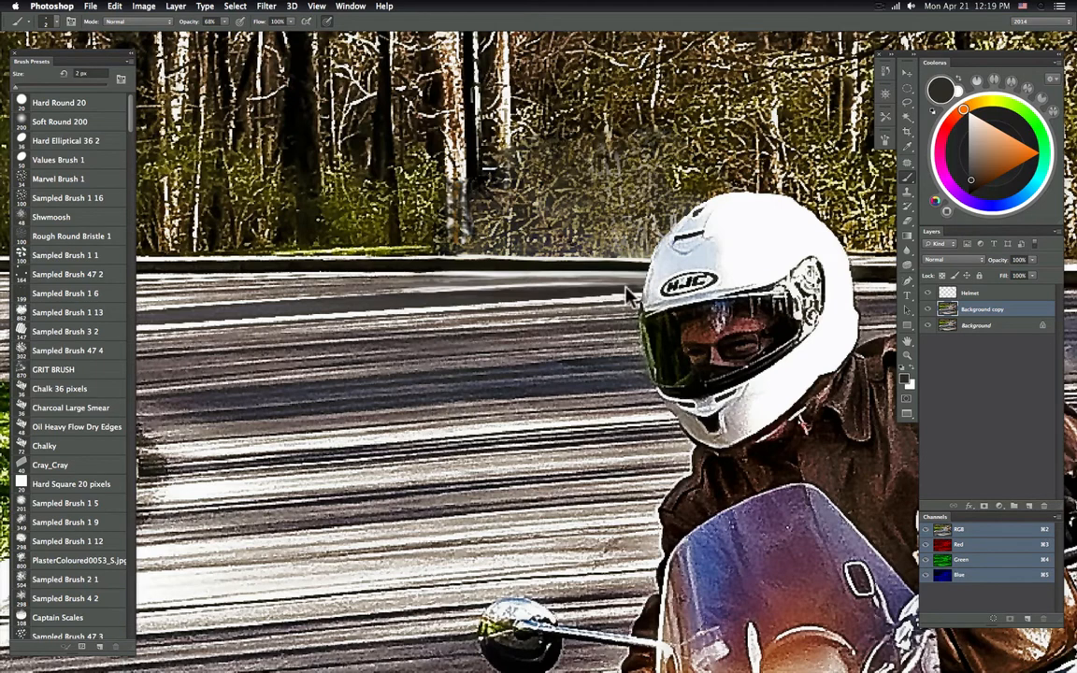
left_click(496, 289, "alt")
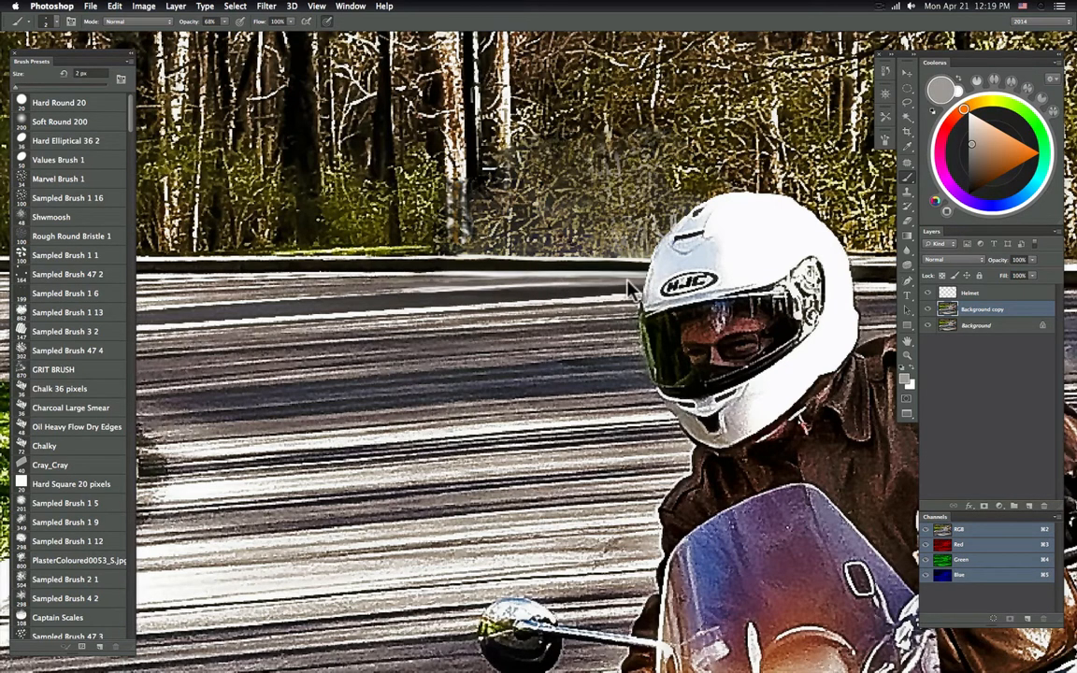
left_click(572, 279, "alt")
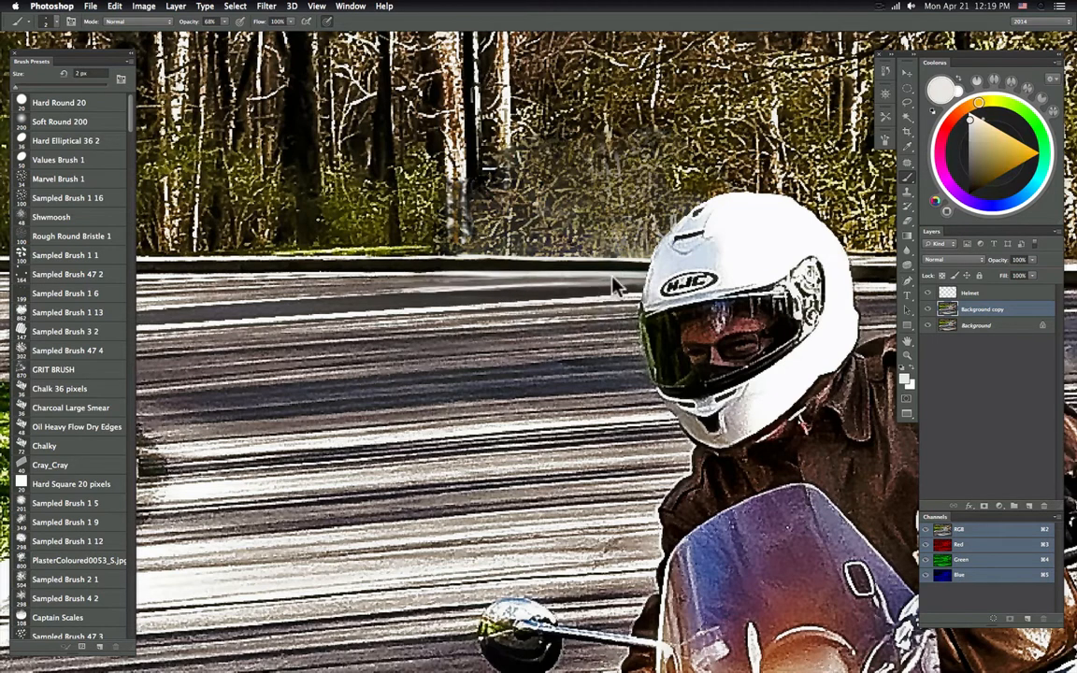
left_click(430, 286, "alt")
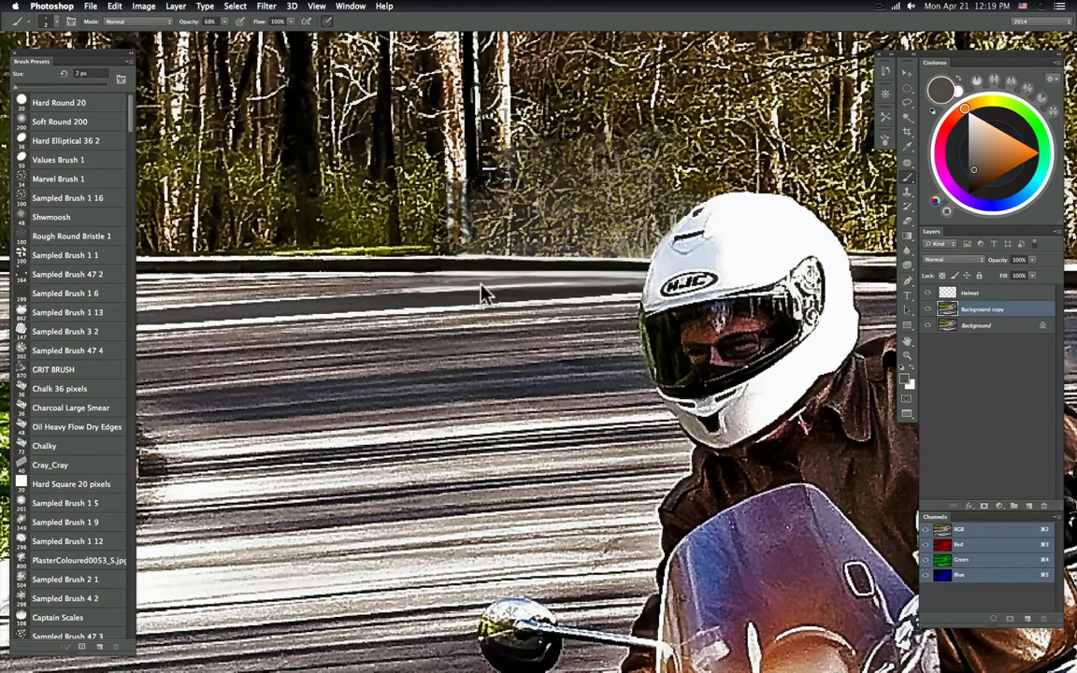
left_click(477, 293, "alt")
left_click(551, 292, "alt")
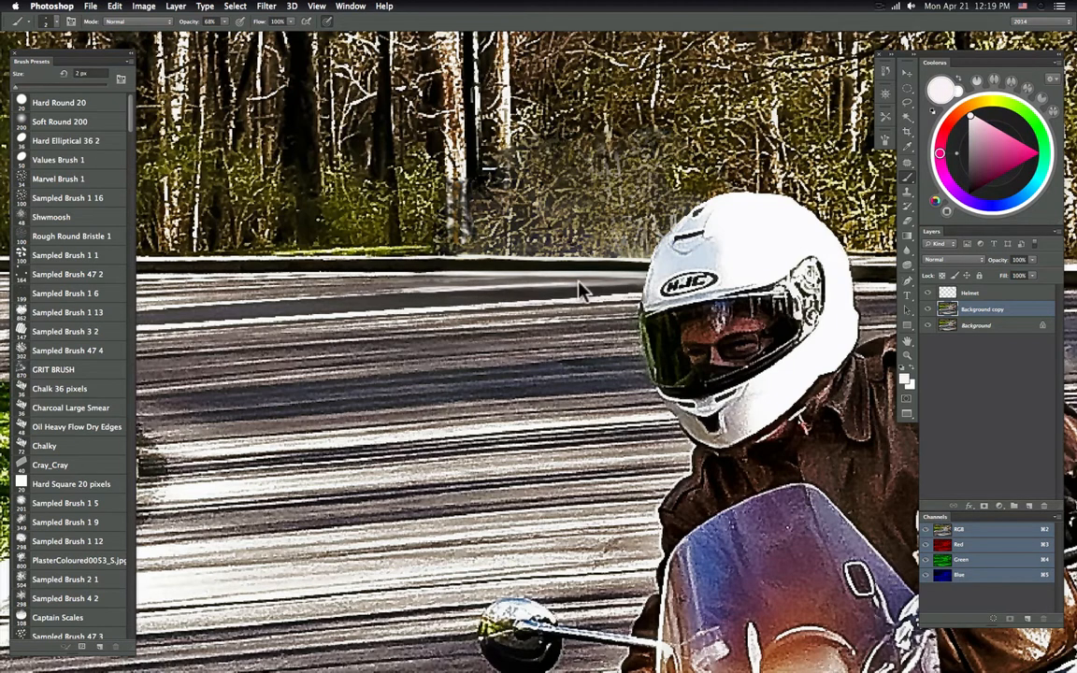
left_click(536, 299, "alt")
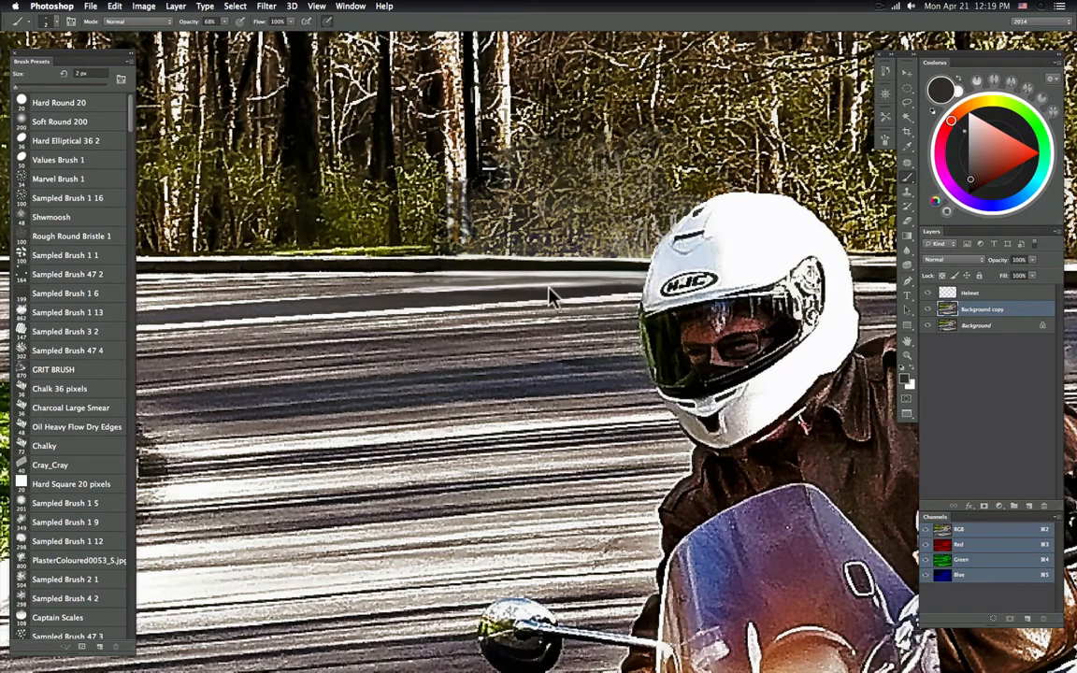
left_click(589, 291, "alt")
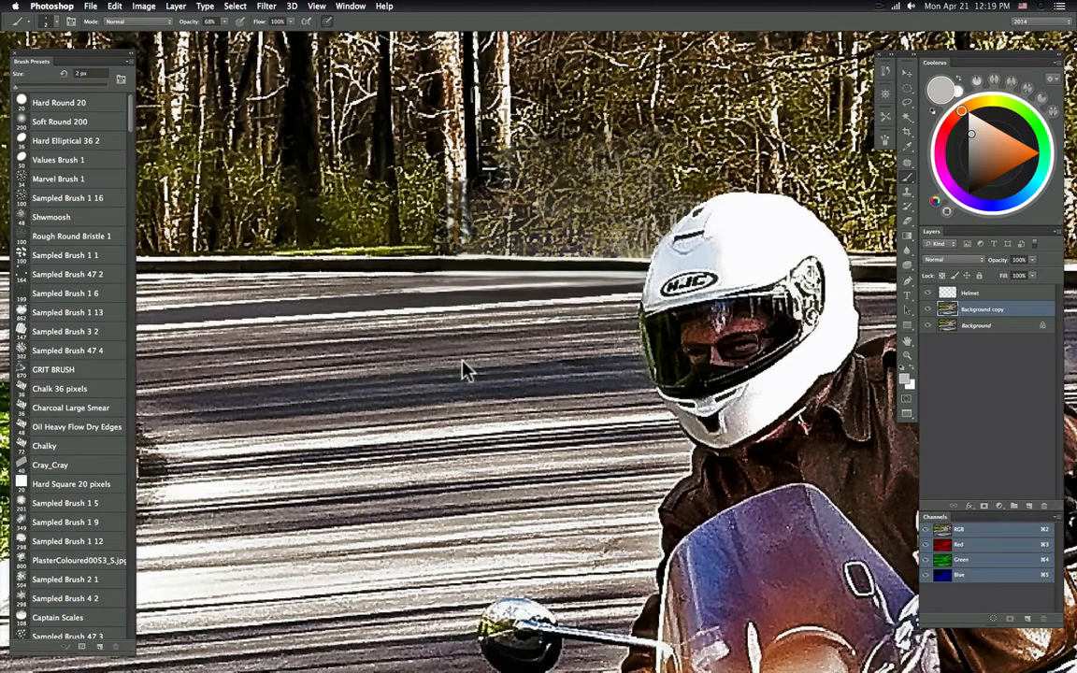
- Switch to the Hard Round 20 brush at 5 px and touch up the road streaks beside the helmet with light and dark tones
right_click(540, 372)
left_click(526, 411)
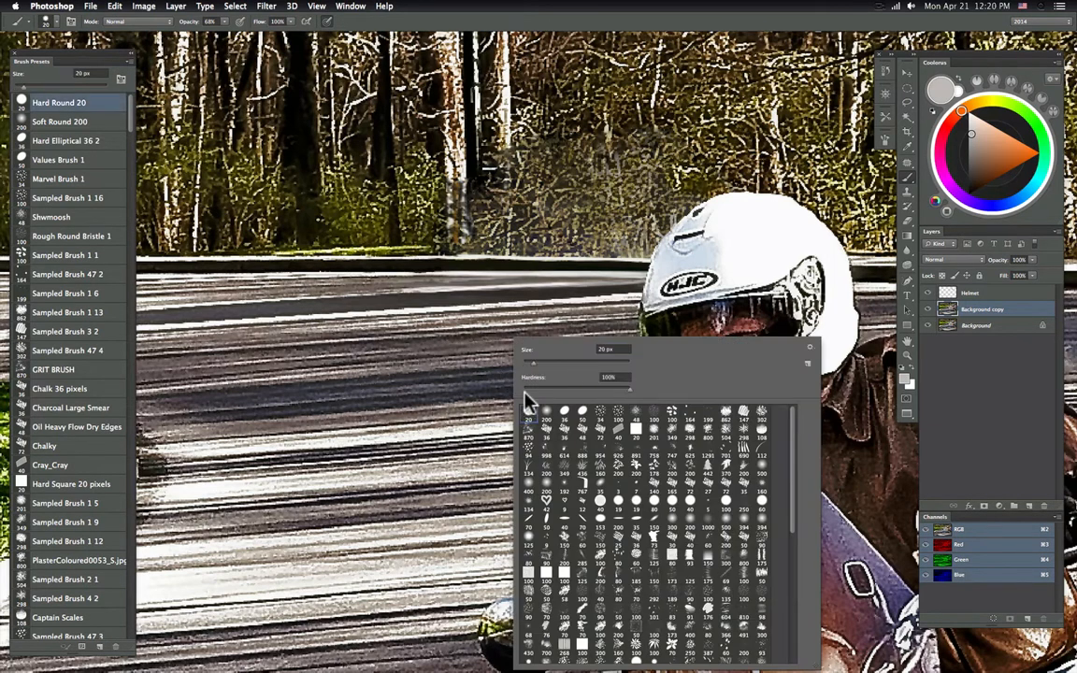
left_click_drag(533, 363, 525, 362)
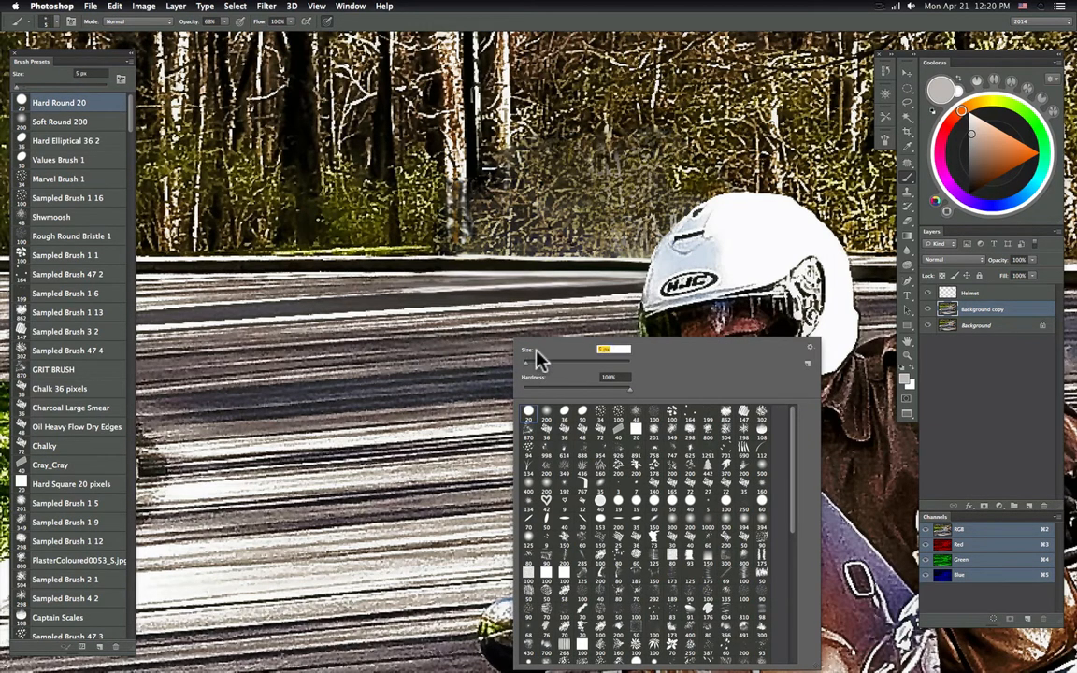
key("Return")
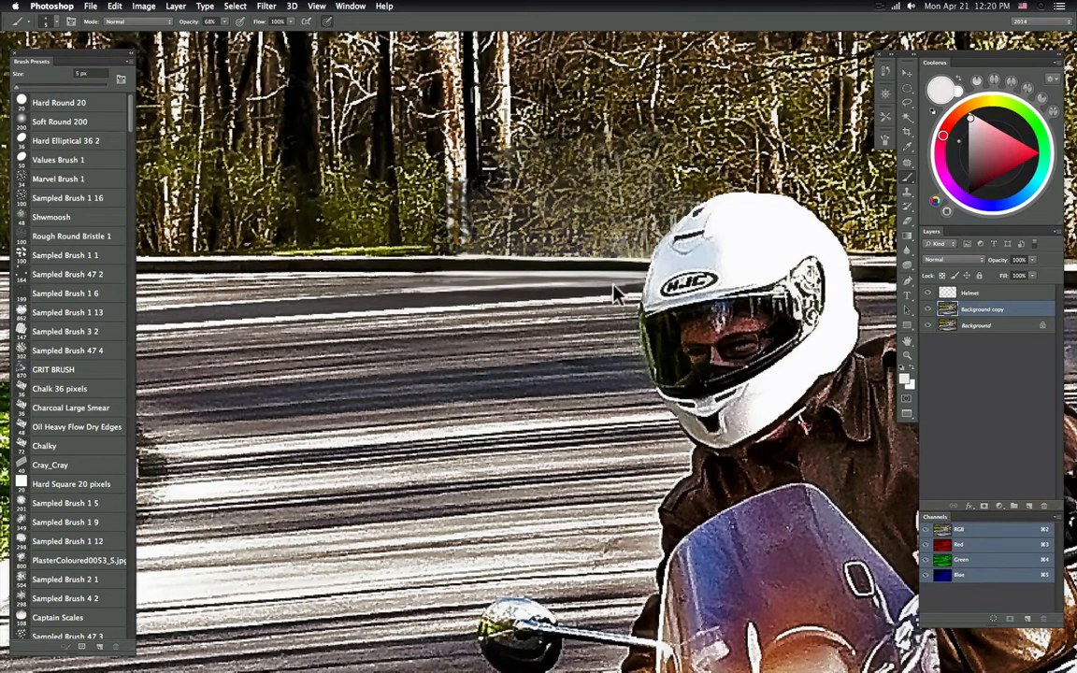
key("x")
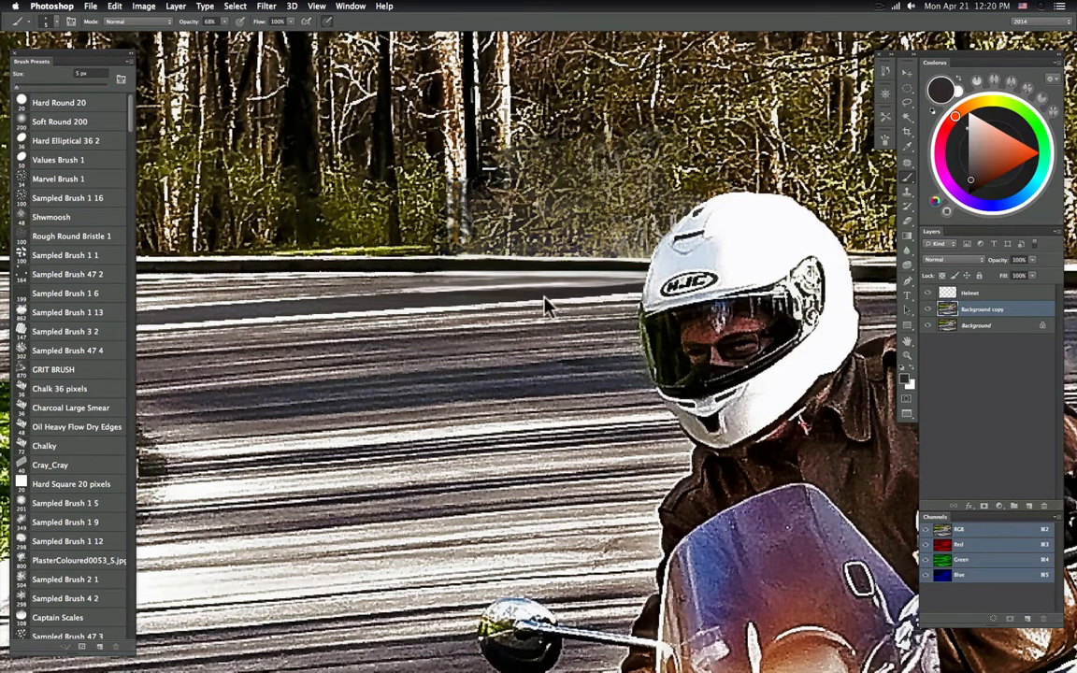
- Lasso the repainted road patch between the curb and the helmet with a 5.6 px feather
key("l")
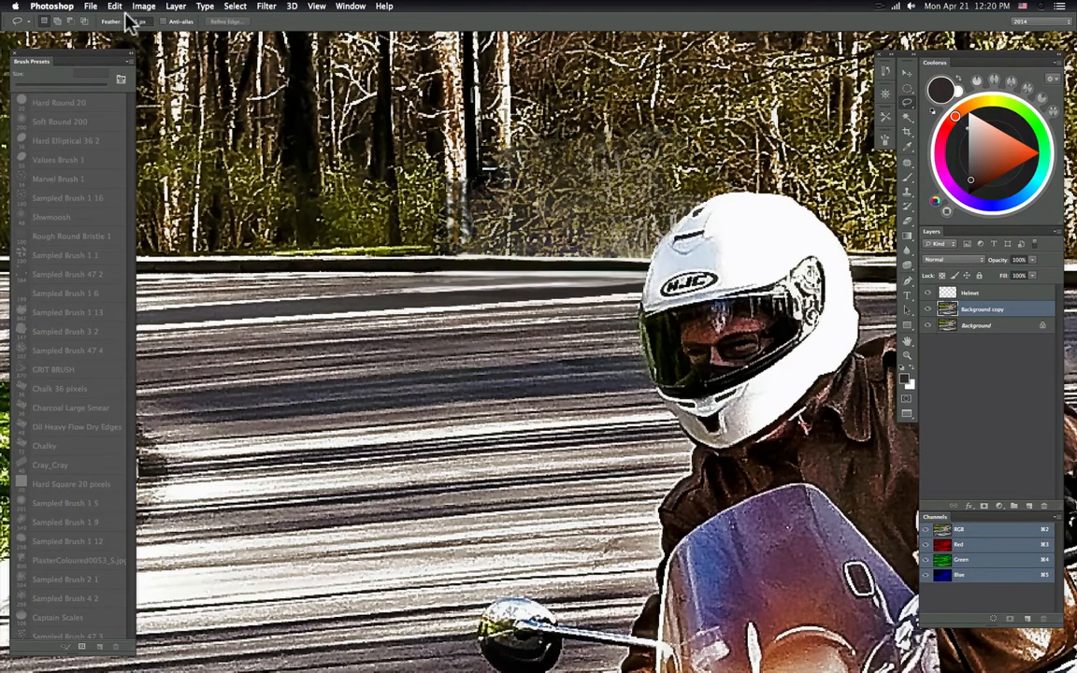
left_click_drag(110, 20, 98, 21)
mouse_move(448, 263)
left_mouse_down()
mouse_move(392, 269)
mouse_move(365, 285)
left_mouse_up()
mouse_move(540, 348)
left_mouse_down()
mouse_move(621, 312)
mouse_move(664, 283)
mouse_move(581, 257)
left_mouse_up()
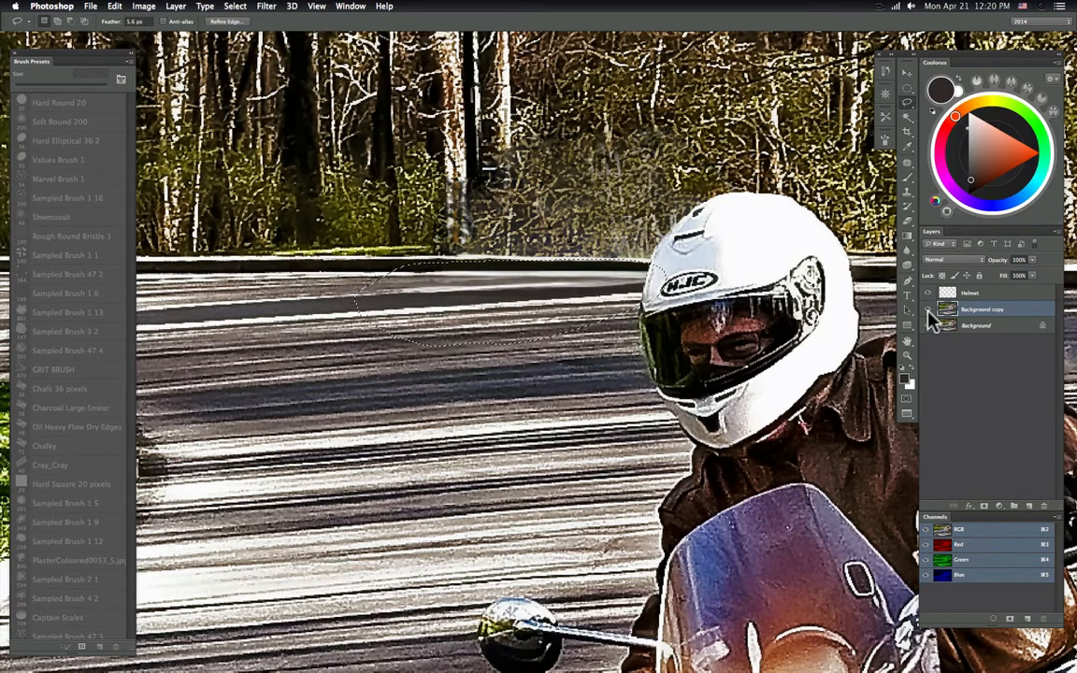
- Toggle the Background copy layer to compare with the original car and trim the left end of the road selection
left_click(927, 309)
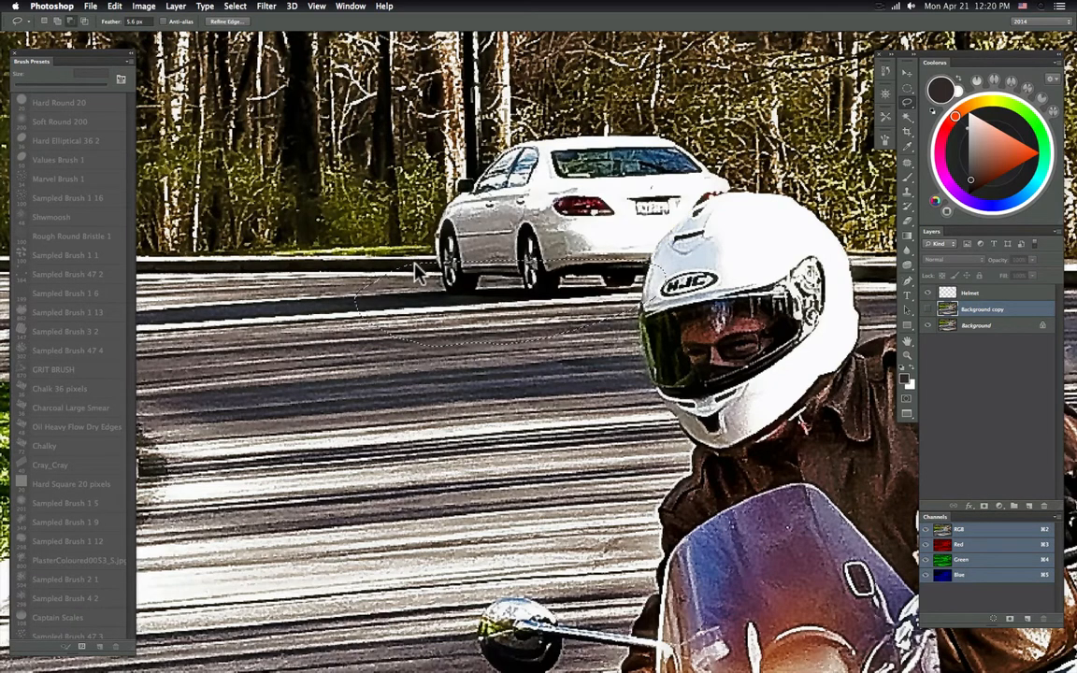
left_click(924, 308)
left_click(924, 308)
left_click(924, 309)
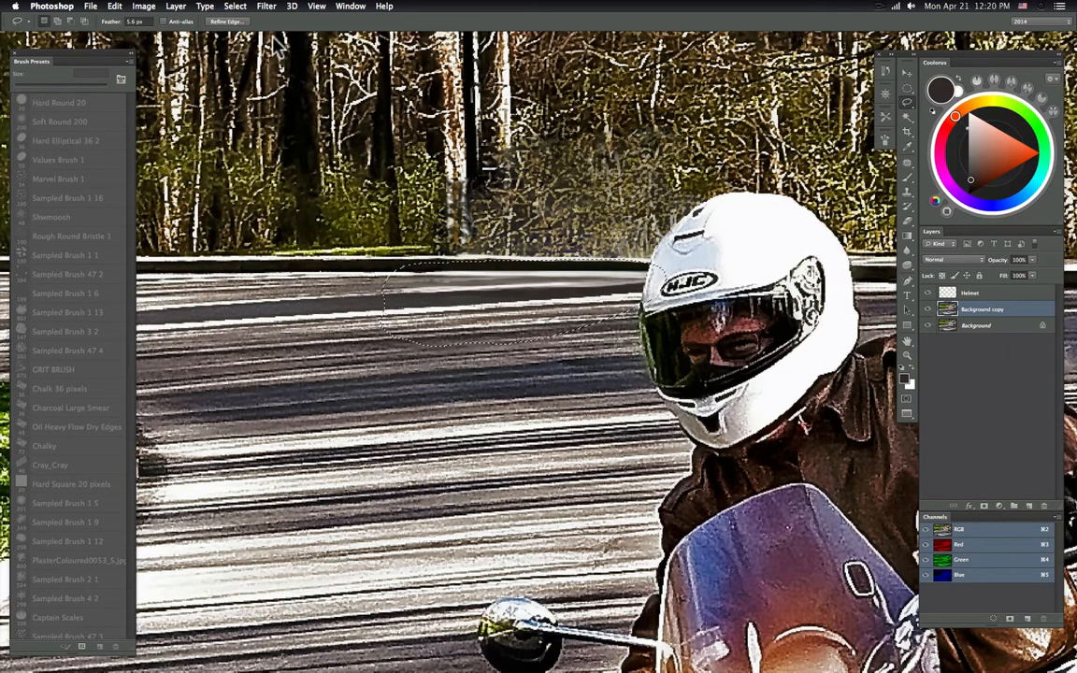
- Hide the selection edges and apply Unsharp Mask to the selected road patch with amount 167%, radius 1.0 pixels and threshold 72
key("super+d")
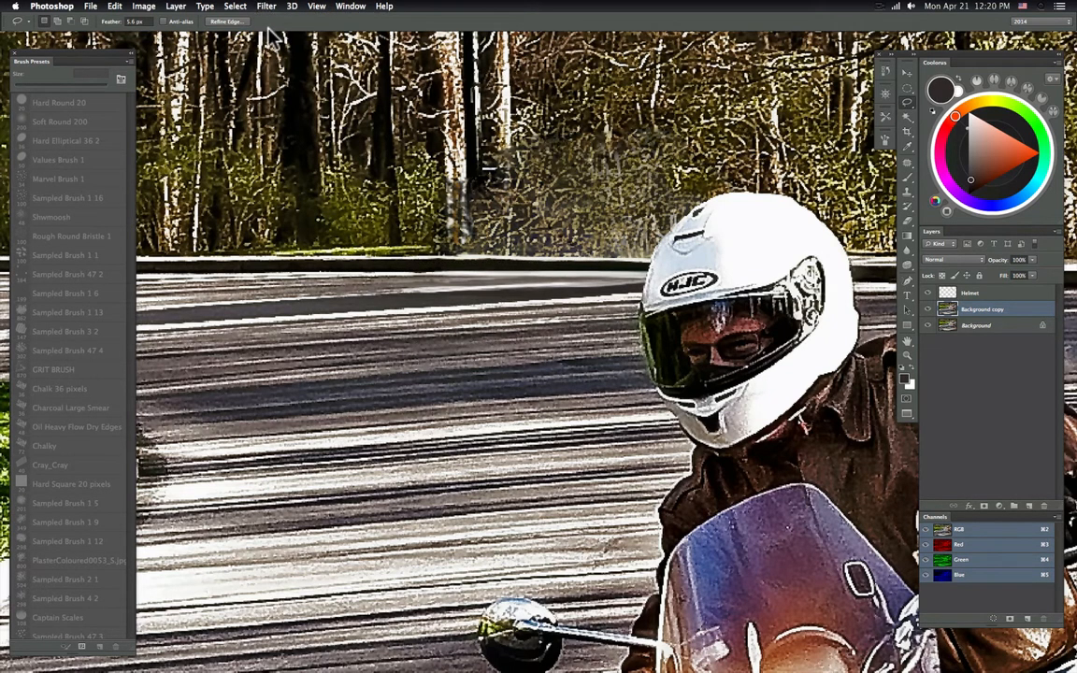
left_click(269, 9)
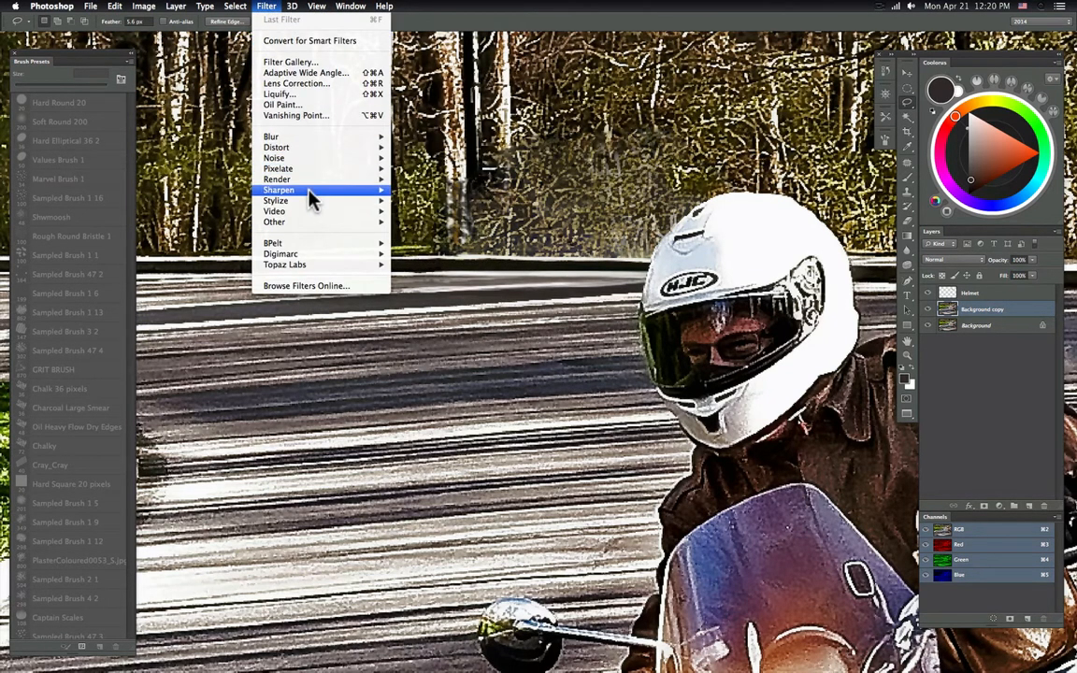
mouse_move(313, 191)
left_click(430, 233)
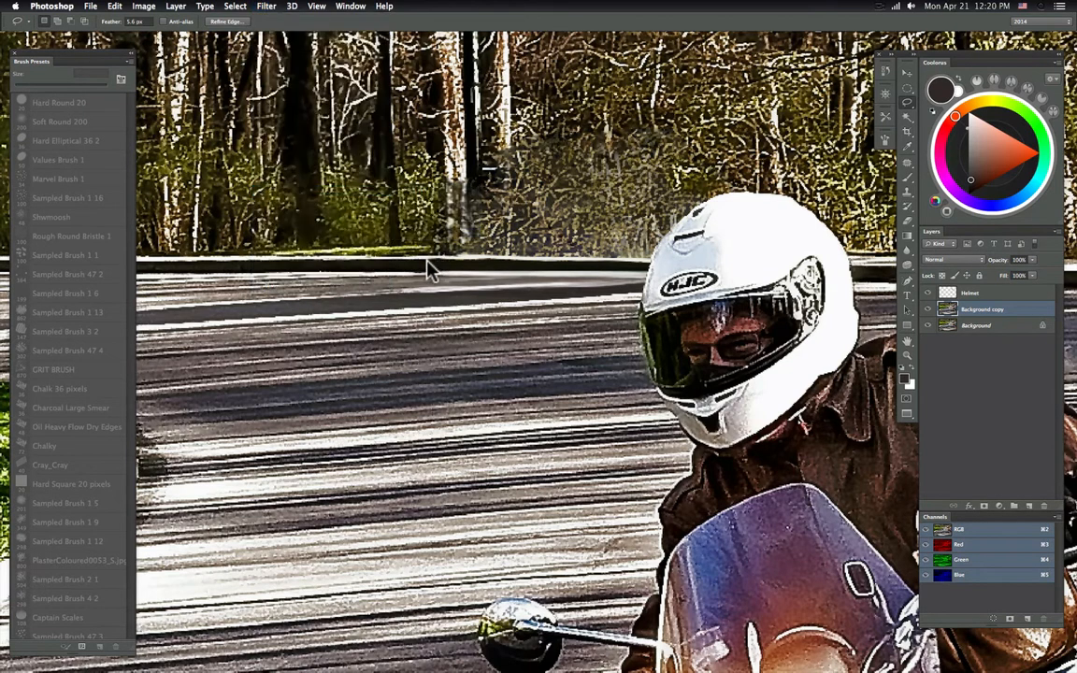
left_click_drag(759, 253, 229, 365)
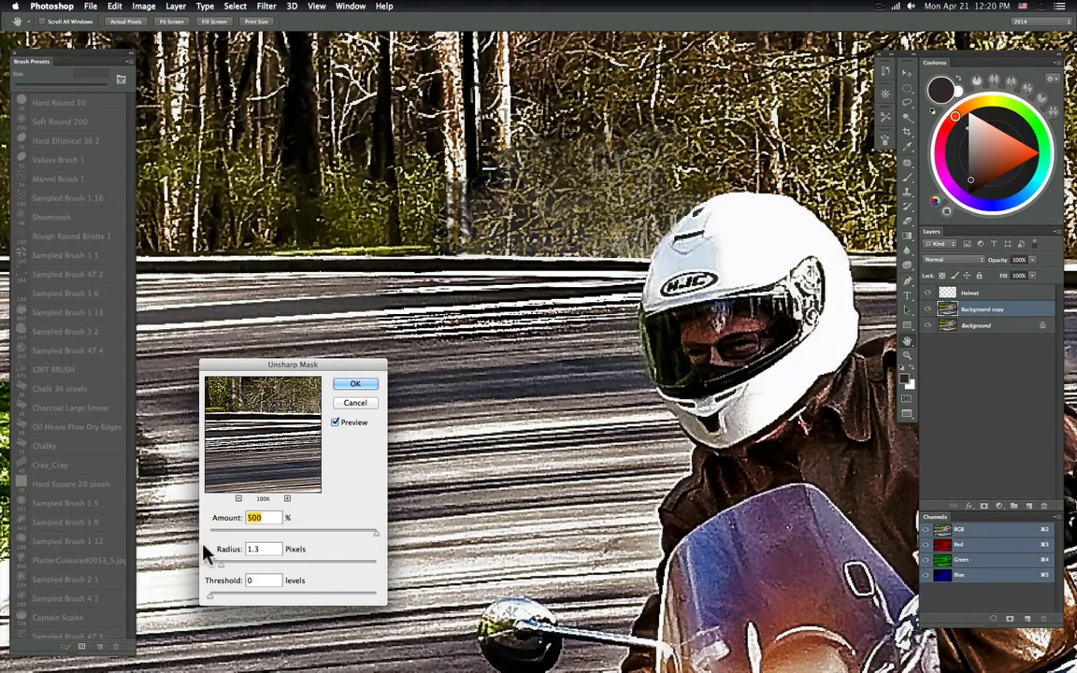
left_click_drag(222, 565, 218, 565)
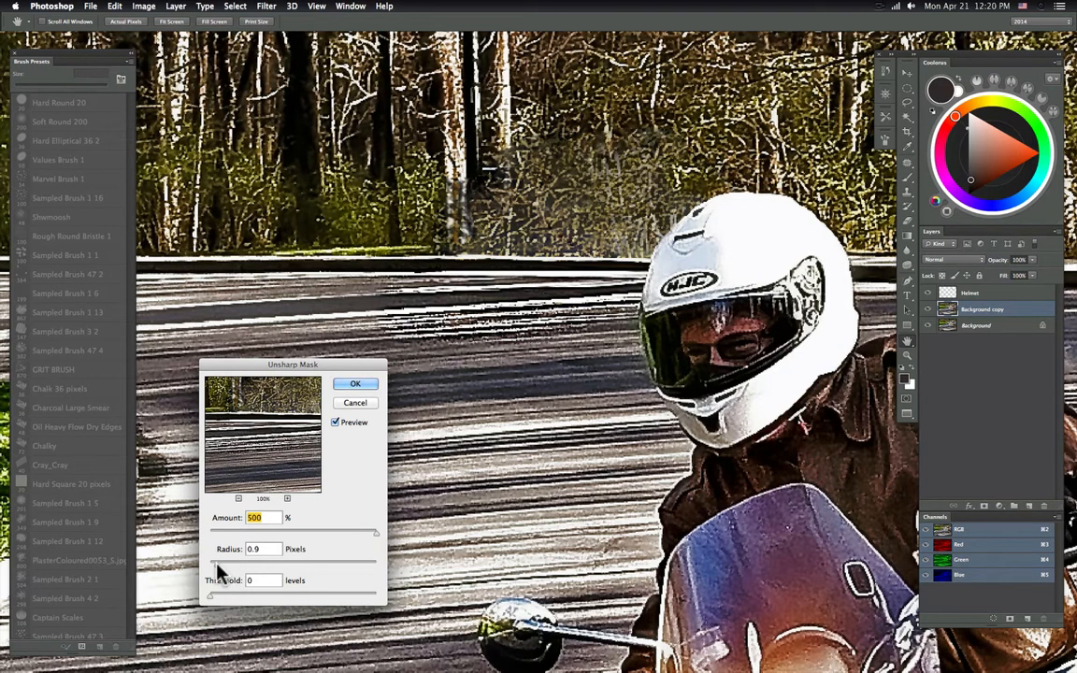
key("Tab")
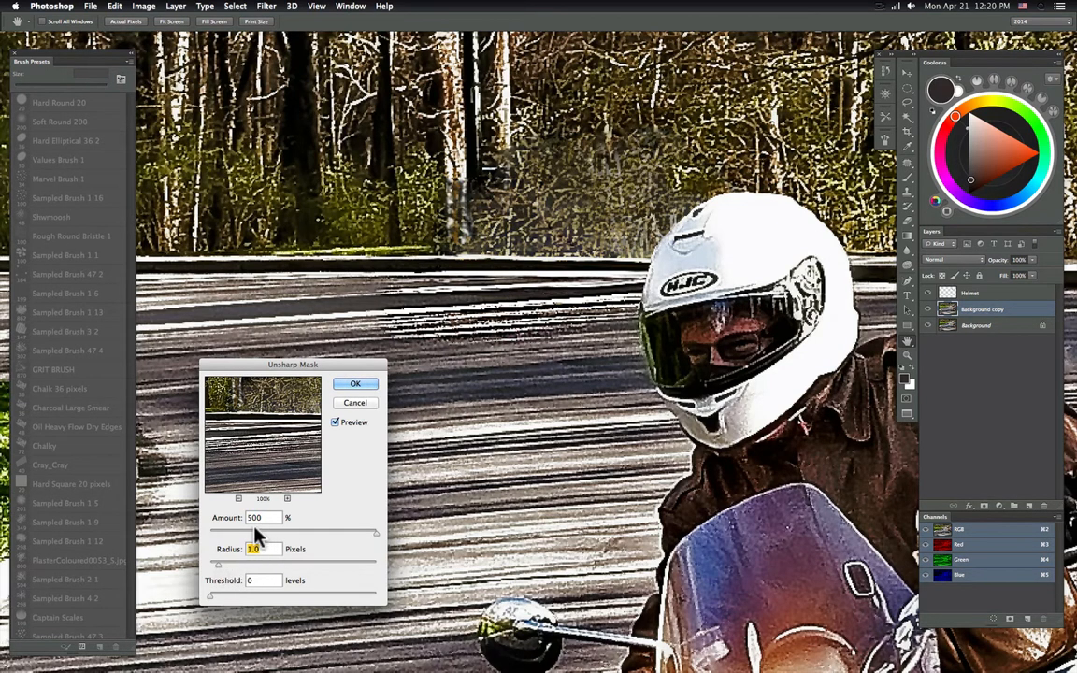
left_click_drag(258, 531, 330, 536)
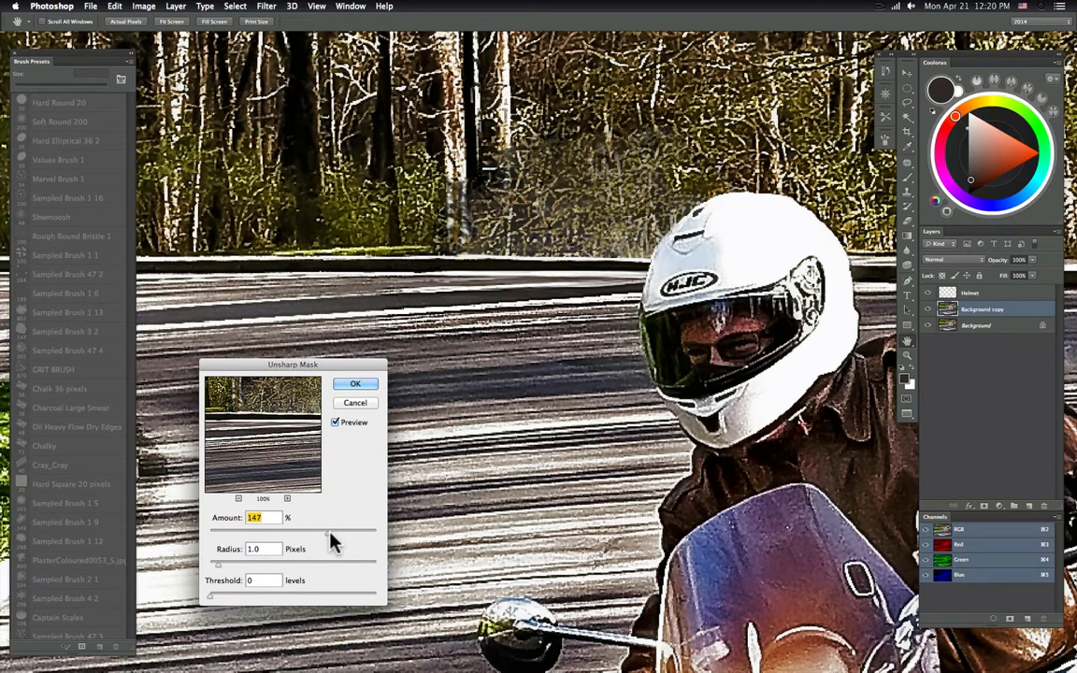
left_click_drag(221, 595, 271, 593)
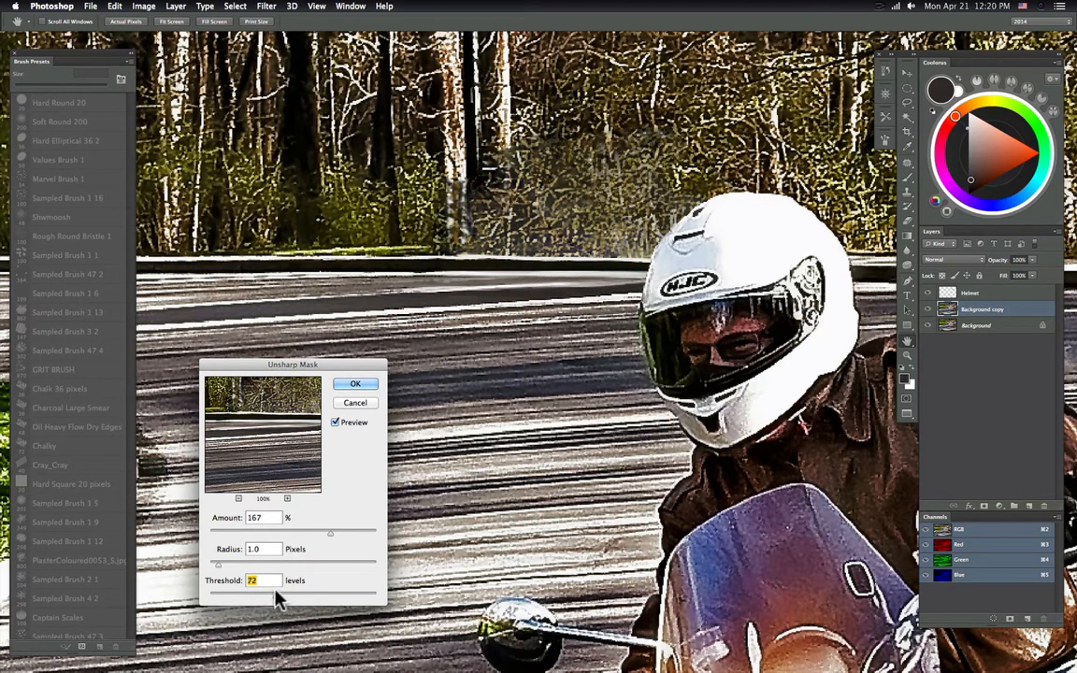
left_click(354, 385)
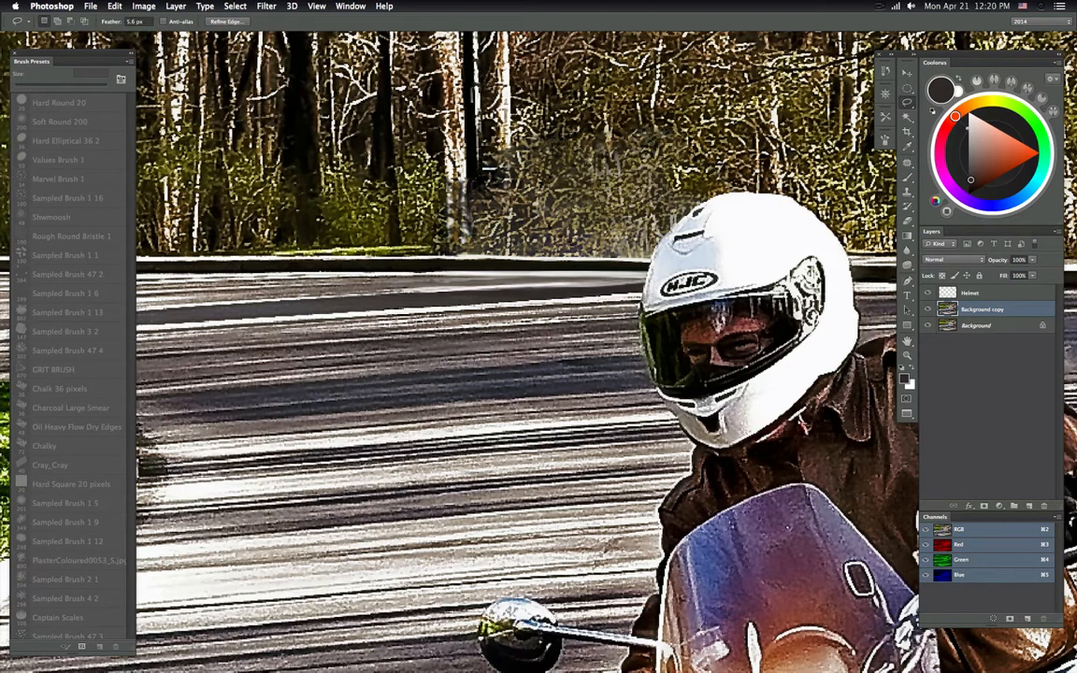
- Add uniform monochromatic noise of about 14% to the selected road patch
left_click(266, 5)
mouse_move(308, 159)
left_click(416, 161)
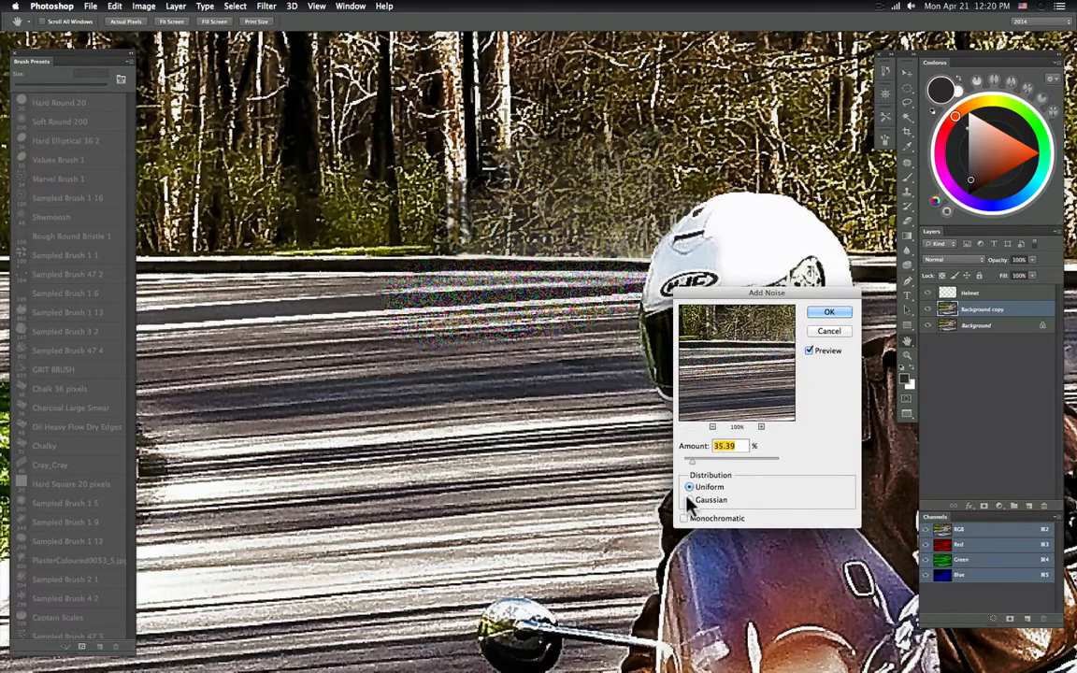
left_click(684, 518)
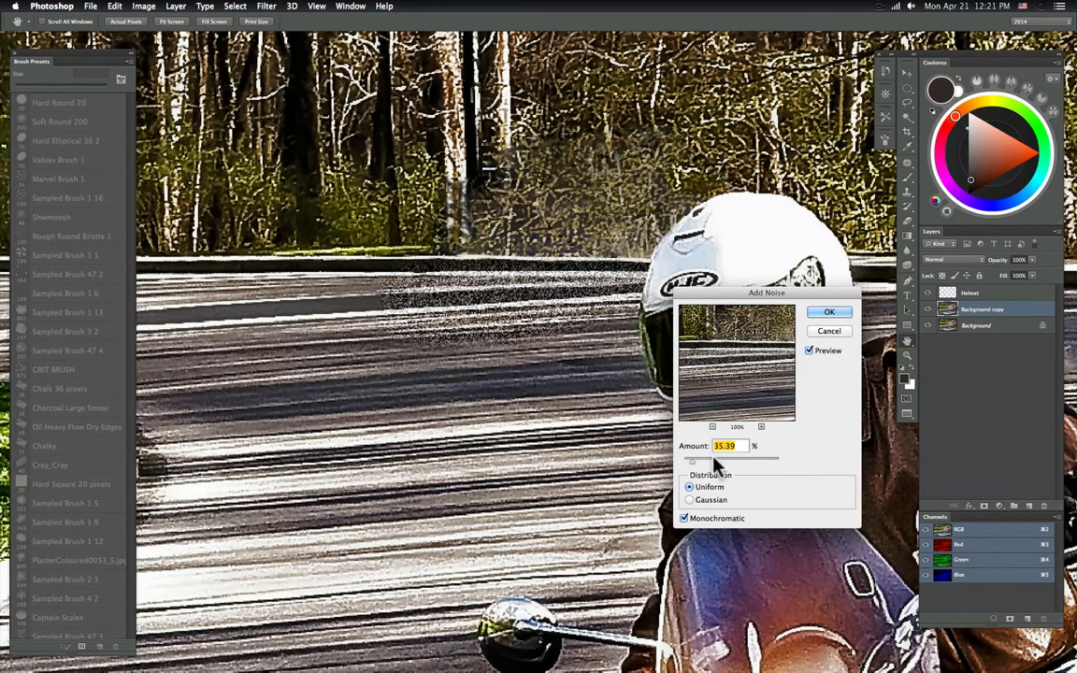
left_click_drag(690, 464, 686, 463)
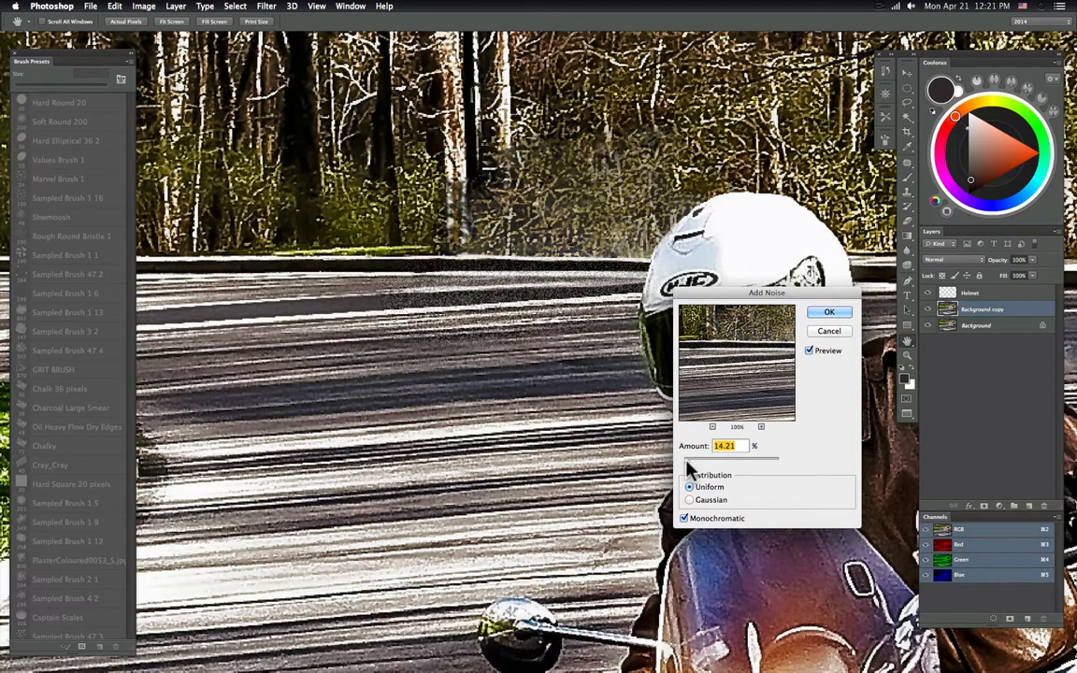
left_click(827, 313)
- Fade the added noise on the road patch to a low opacity in Normal mode
key("l")
left_click(114, 6)
left_click(133, 63)
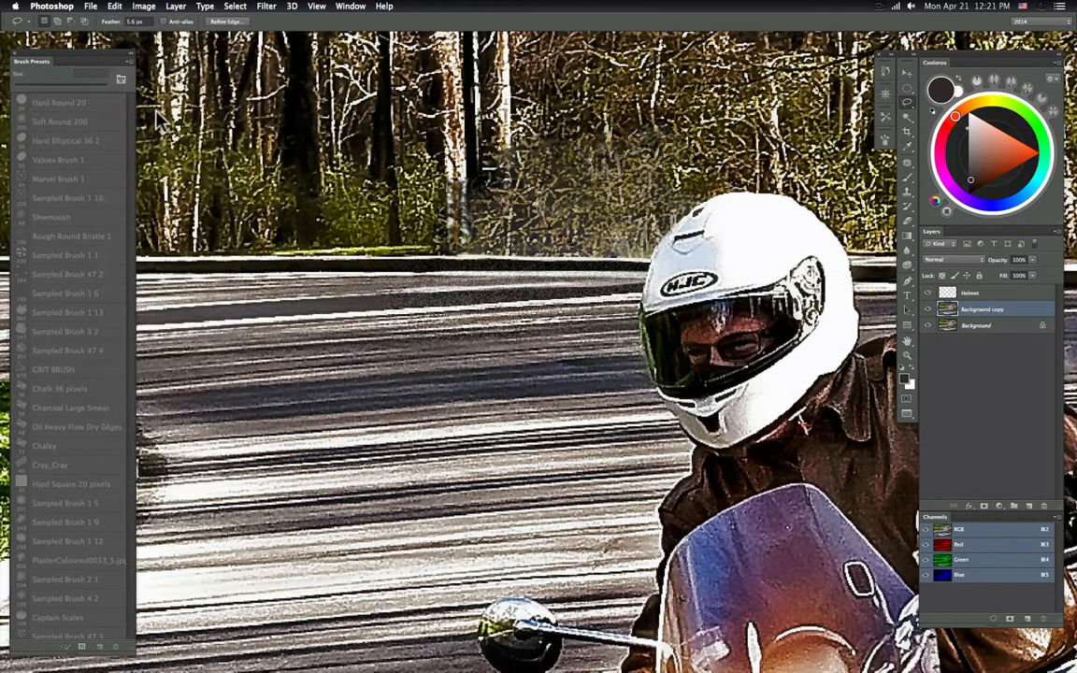
left_click(627, 470)
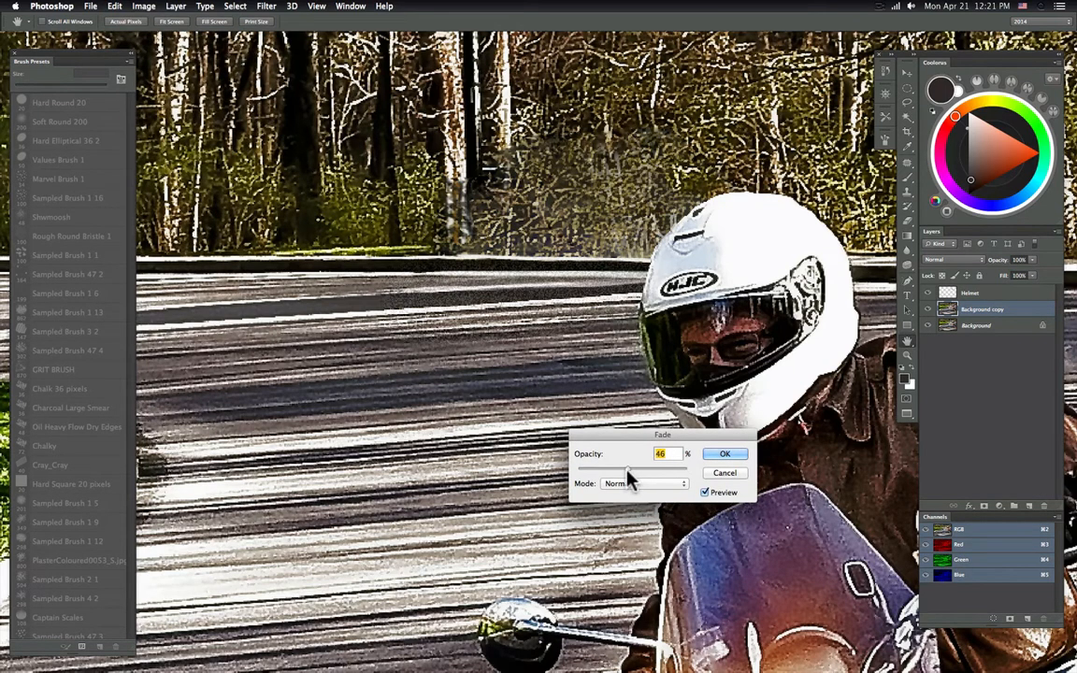
left_click_drag(615, 472, 597, 470)
key("Return")
- Apply Unsharp Mask to the road patch again with radius 2.2 pixels, threshold 9 and a reduced amount
left_click(269, 7)
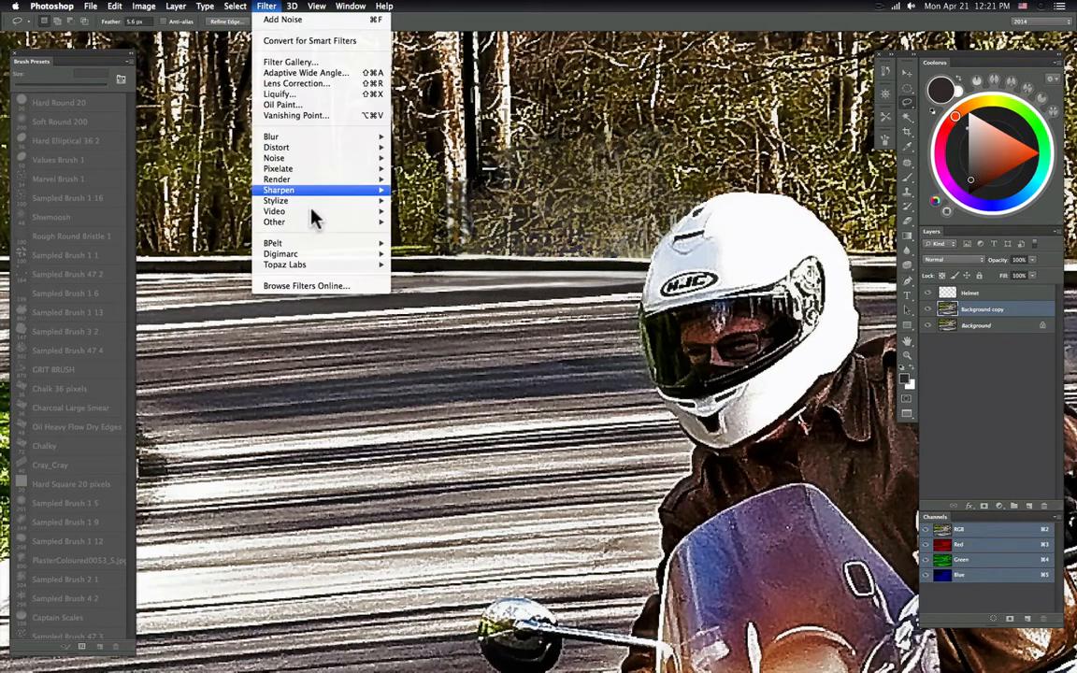
mouse_move(307, 192)
left_click(457, 235)
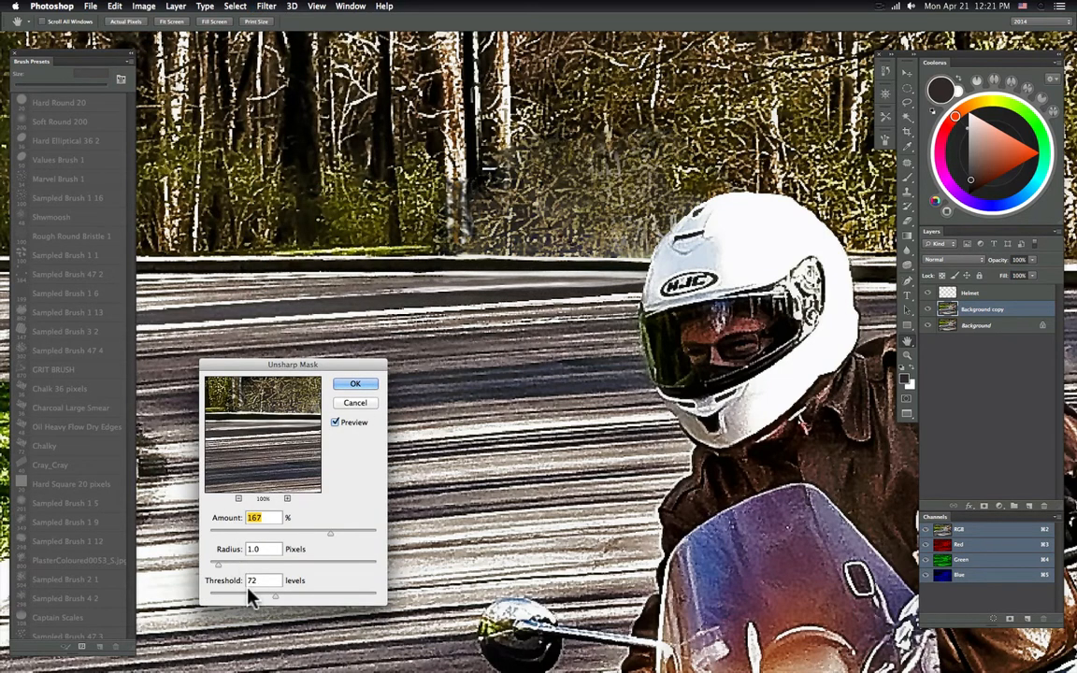
left_click_drag(251, 596, 231, 573)
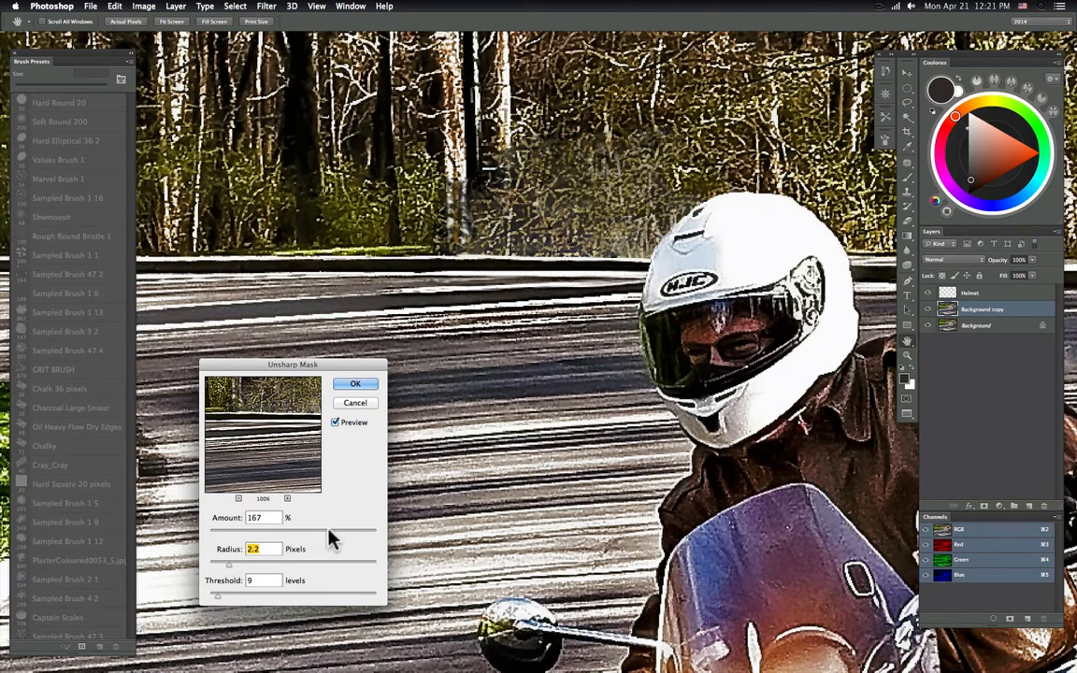
left_click_drag(314, 533, 280, 541)
left_click(350, 385)
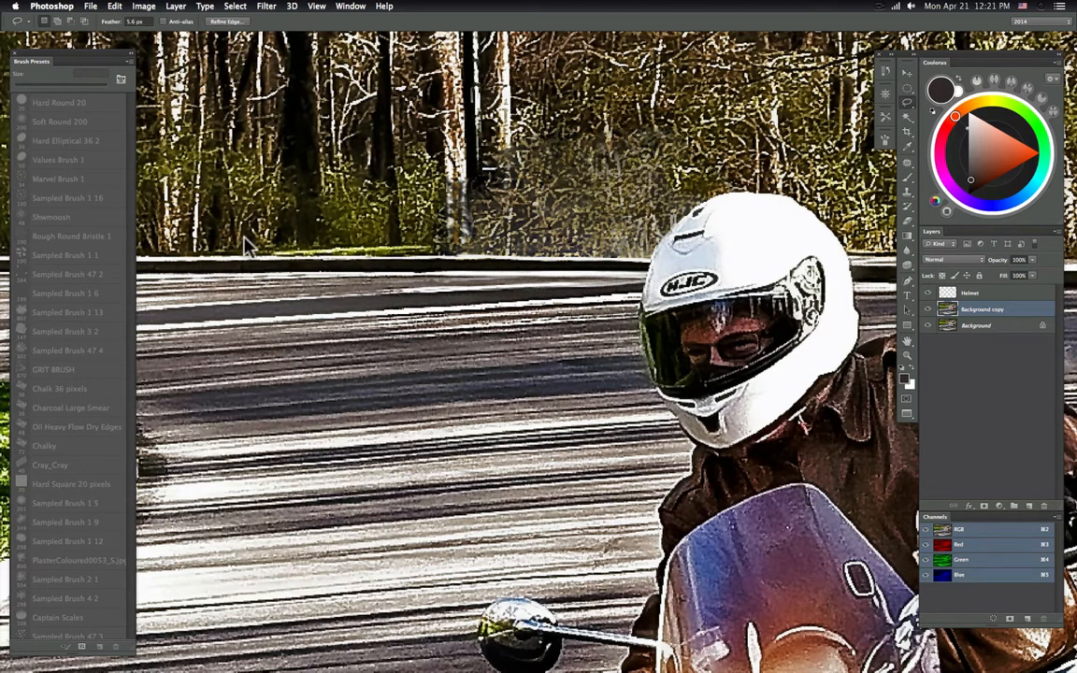
- Fade the second Unsharp Mask on the road patch to 32% opacity in Normal mode
left_click(143, 7)
mouse_move(114, 6)
left_click(131, 62)
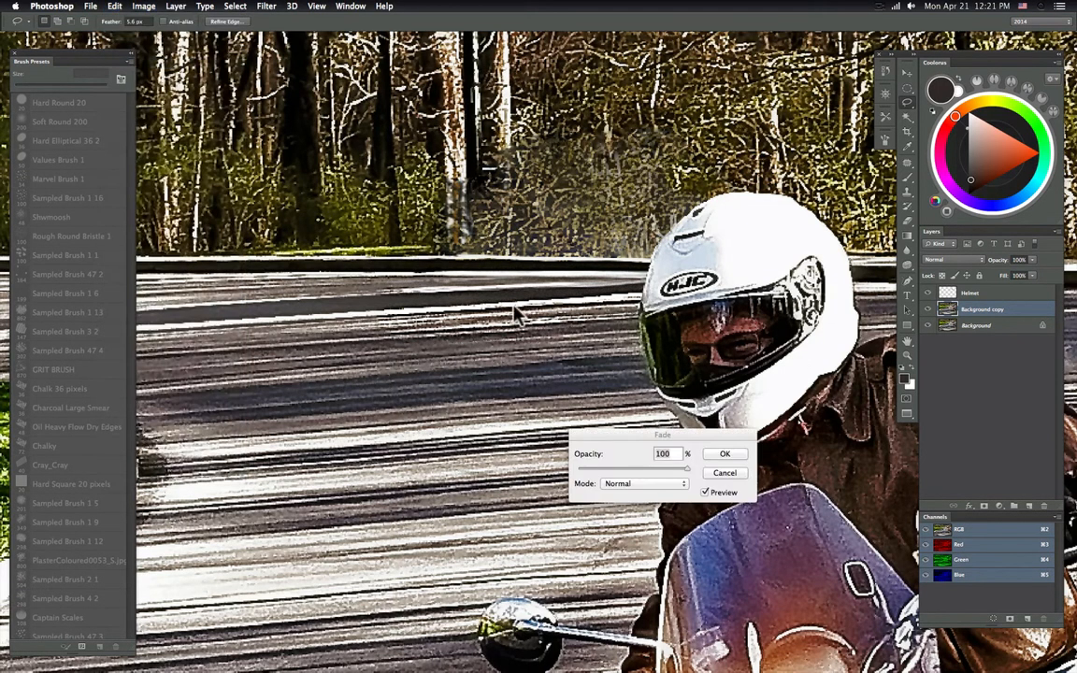
left_click_drag(686, 467, 611, 477)
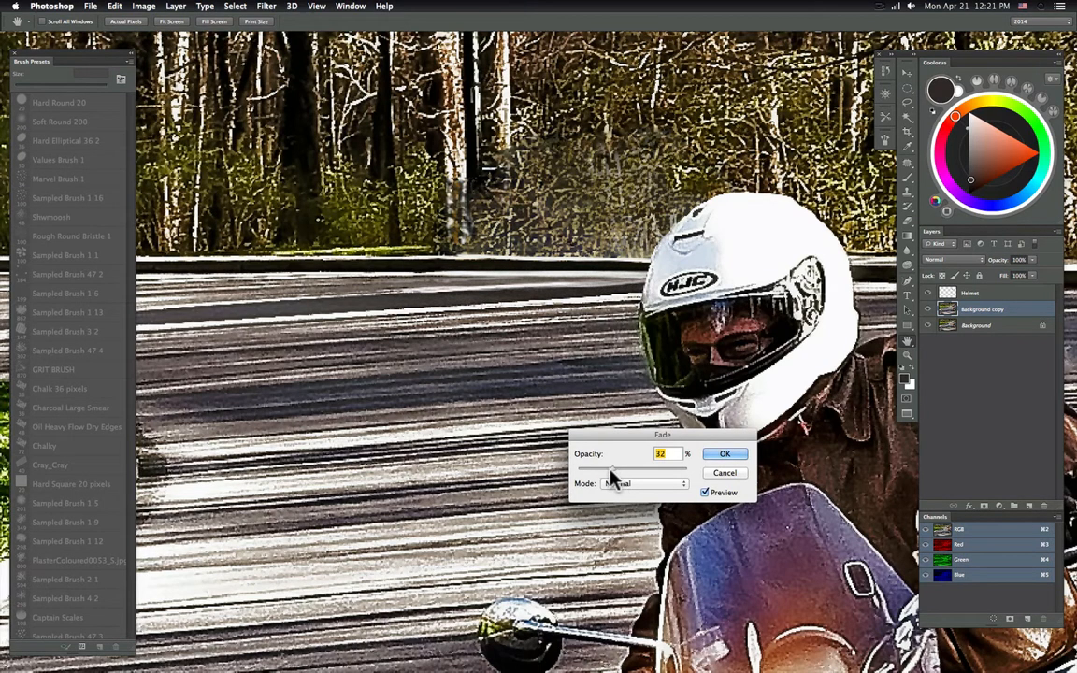
left_click(725, 453)
- Toggle the Background copy layer's visibility to compare the retouched road with the original car photo
left_click(929, 310)
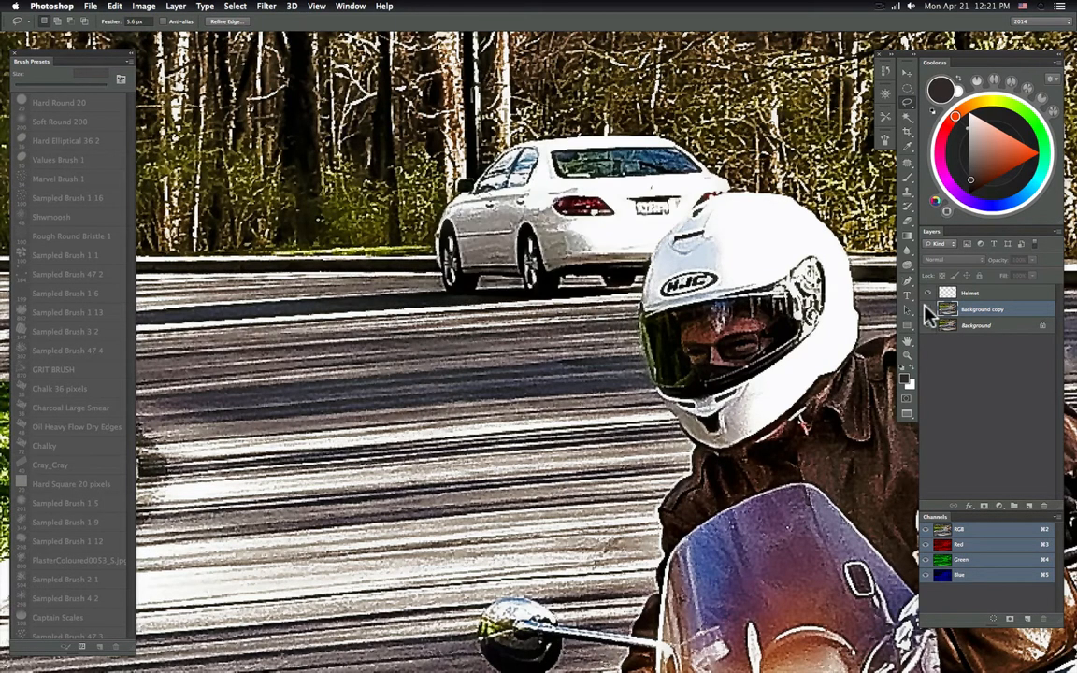
left_click(928, 309)
left_click(928, 310)
left_click(927, 309)
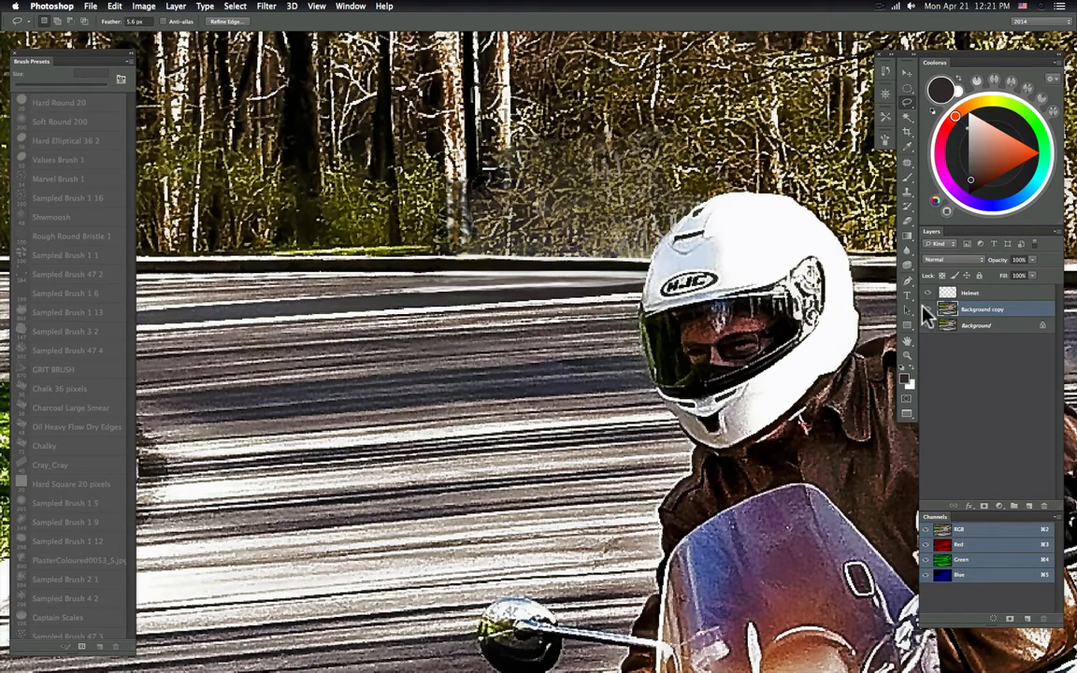
- Compare the photo with and without the Background copy layer, then examine the retouched road beside the rider's helmet
left_click(926, 310)
left_click(926, 309)
double_click(907, 356)
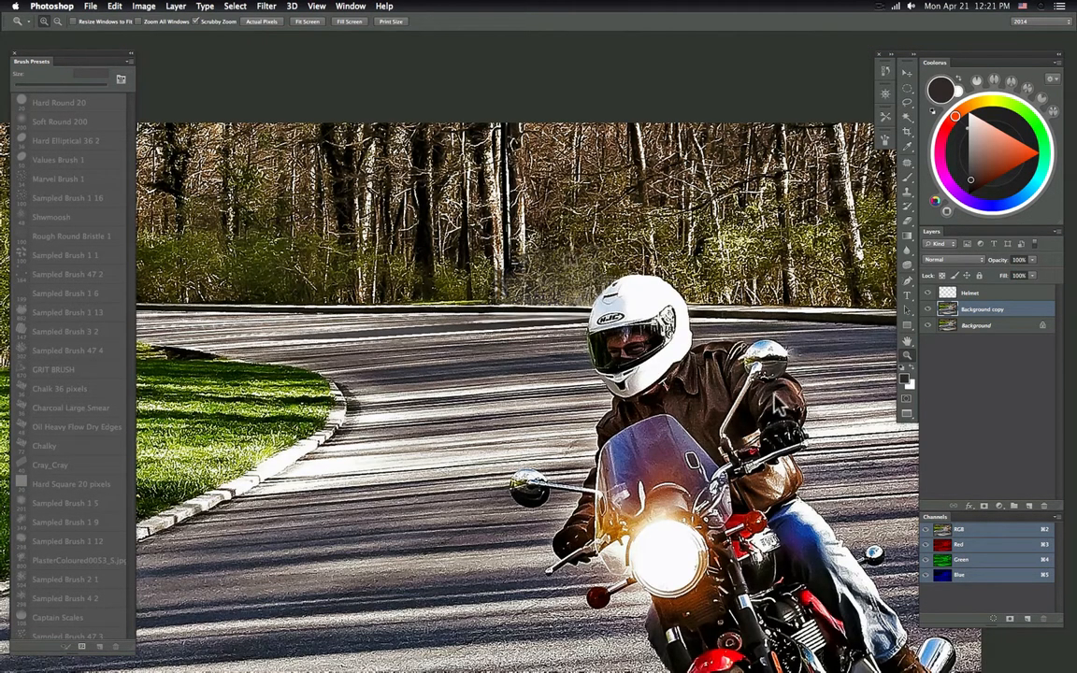
left_click_drag(775, 394, 716, 382)
left_click_drag(508, 305, 613, 301)
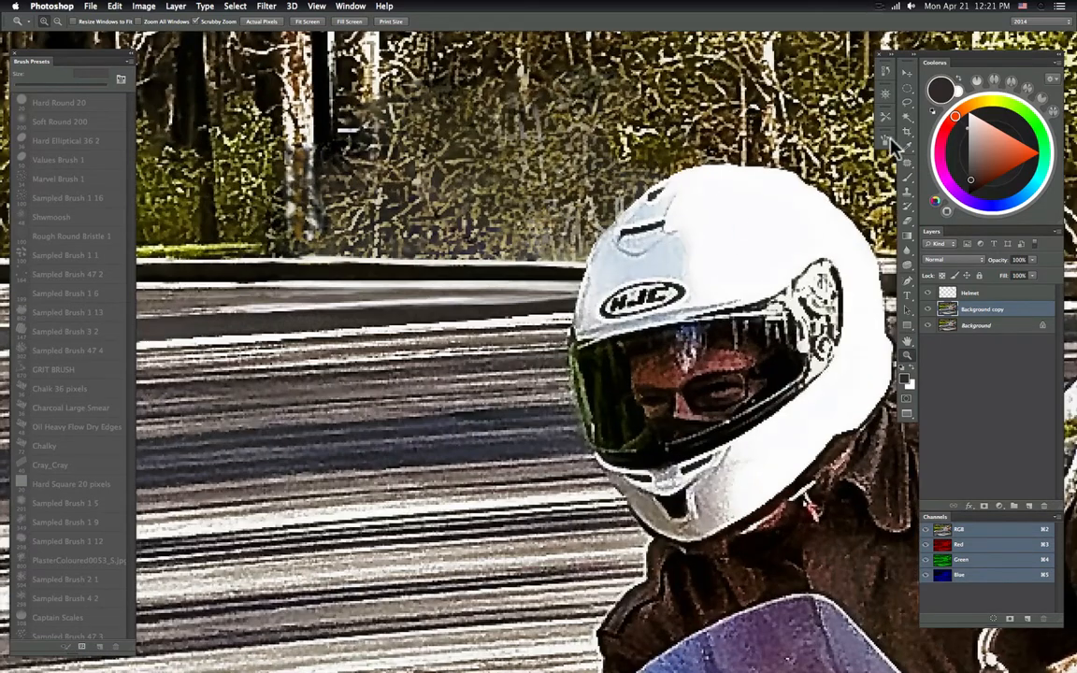
key("b")
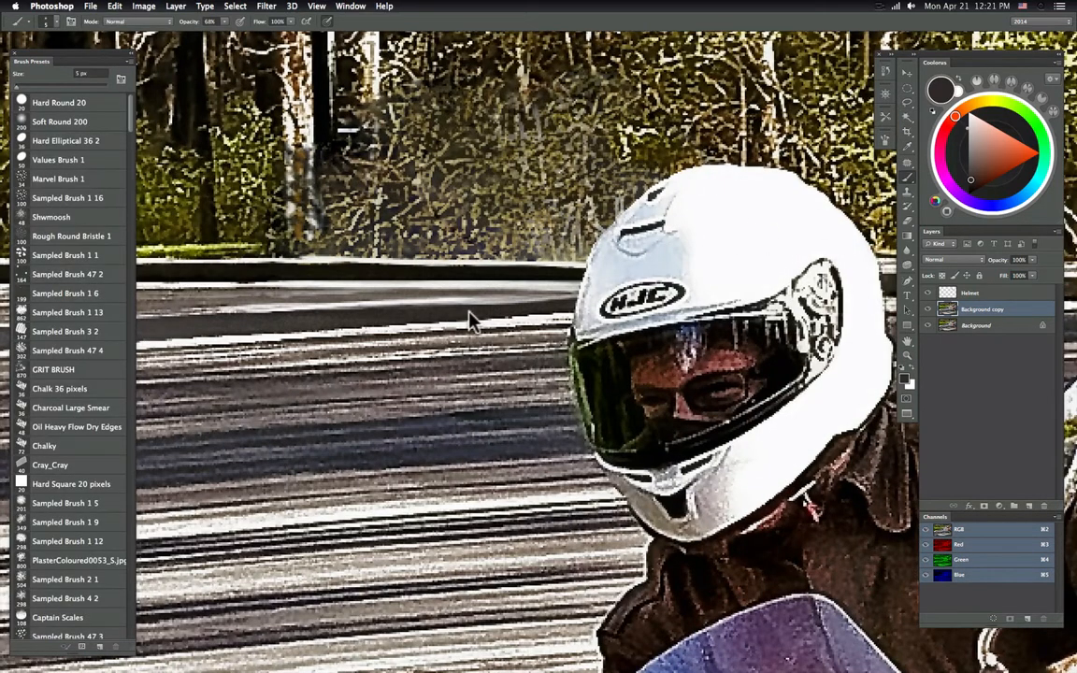
left_click(235, 7)
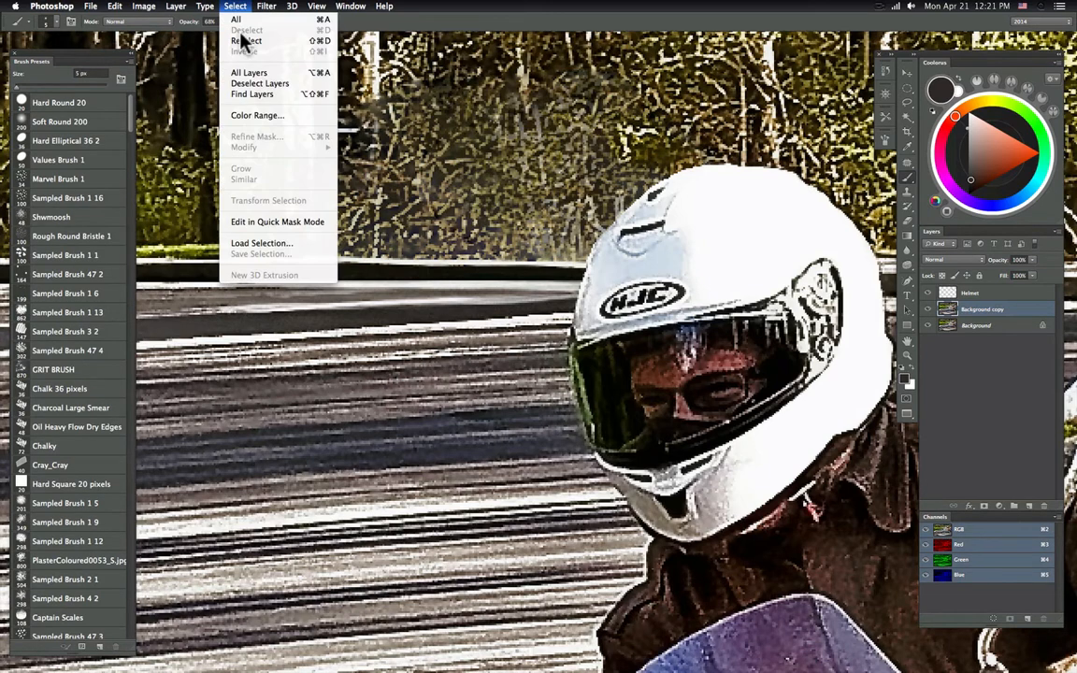
left_click(242, 40)
left_click(236, 7)
left_click(237, 32)
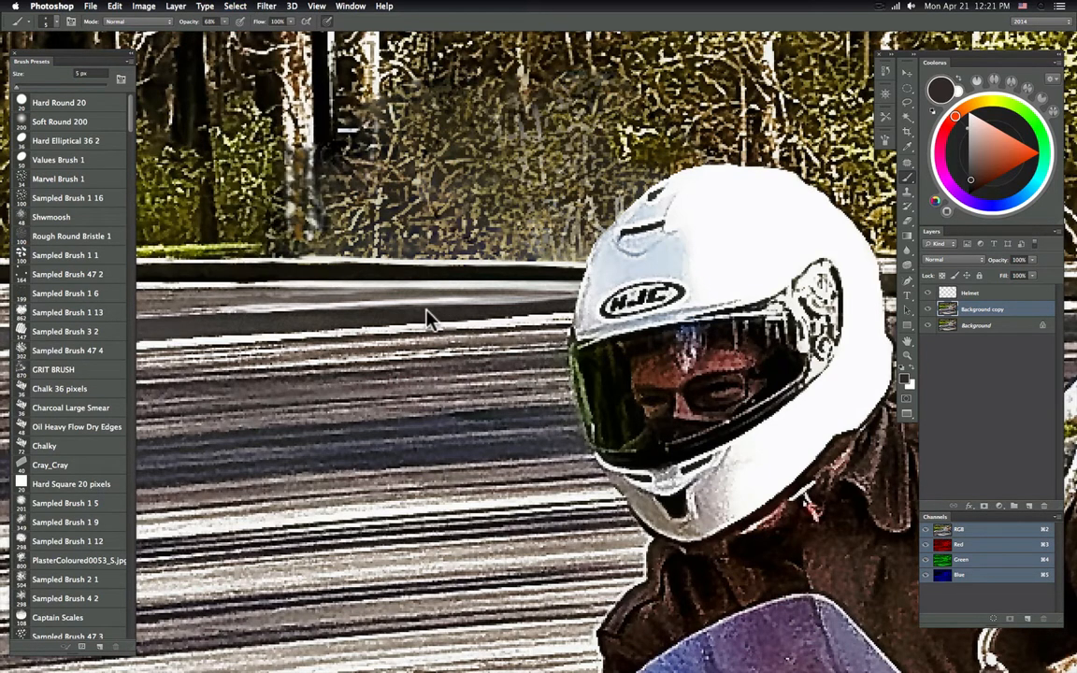
right_click(499, 301)
- Set up the Pencil tool with the Cray_Cray brush tip at 3 px and 46% opacity
left_click(911, 177)
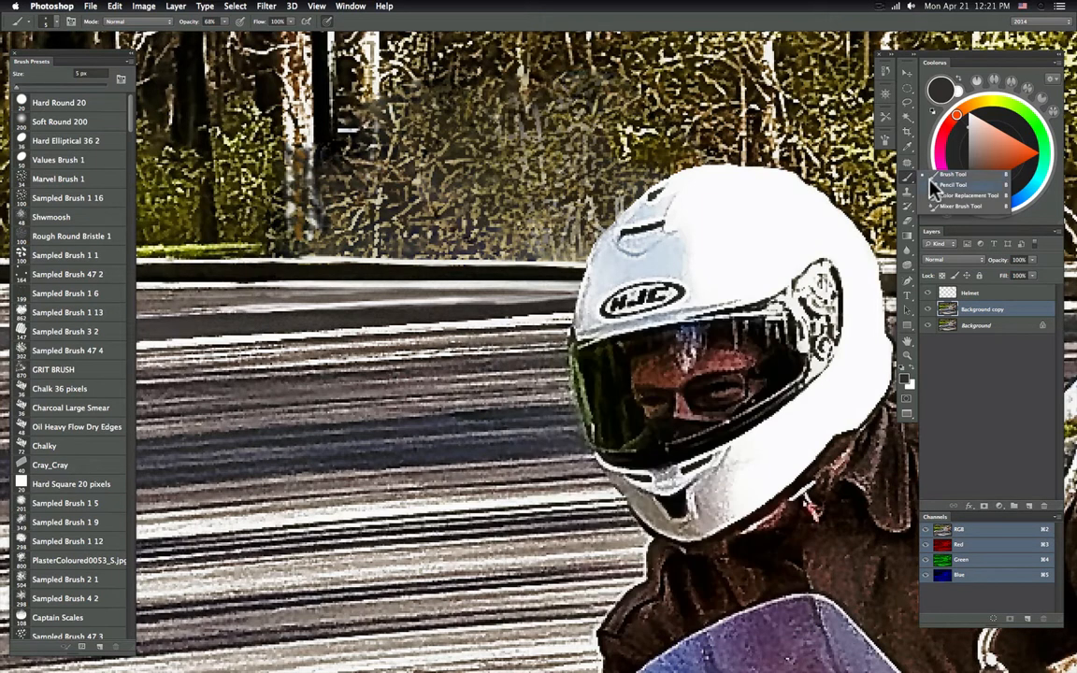
left_click(945, 184)
right_click(364, 217)
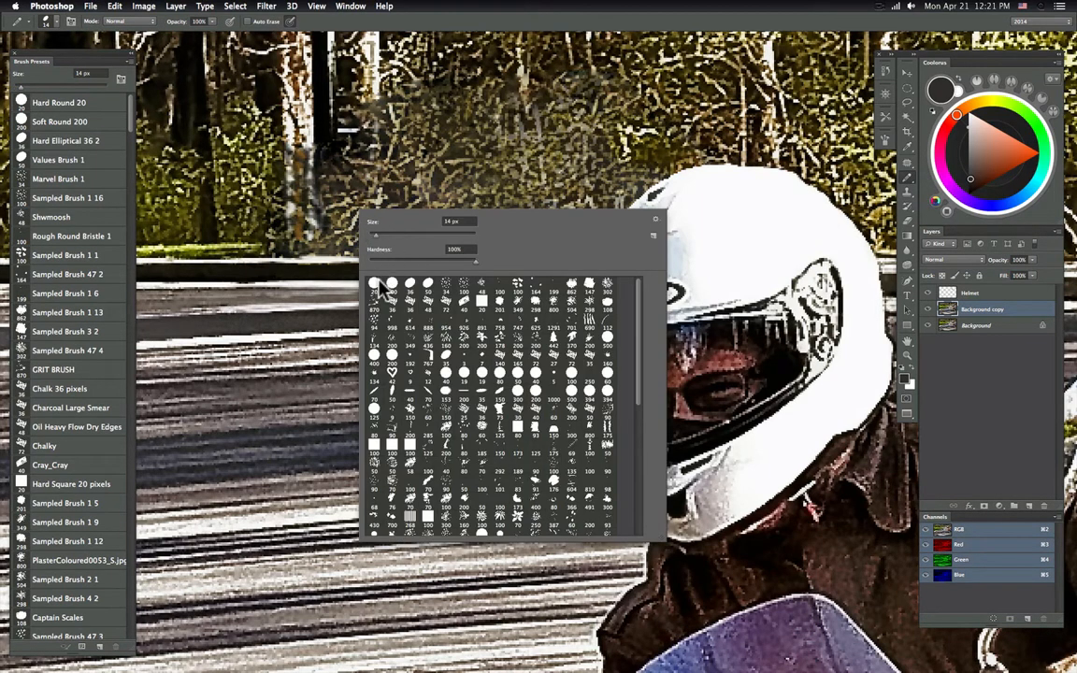
left_click(429, 301)
left_click(444, 302)
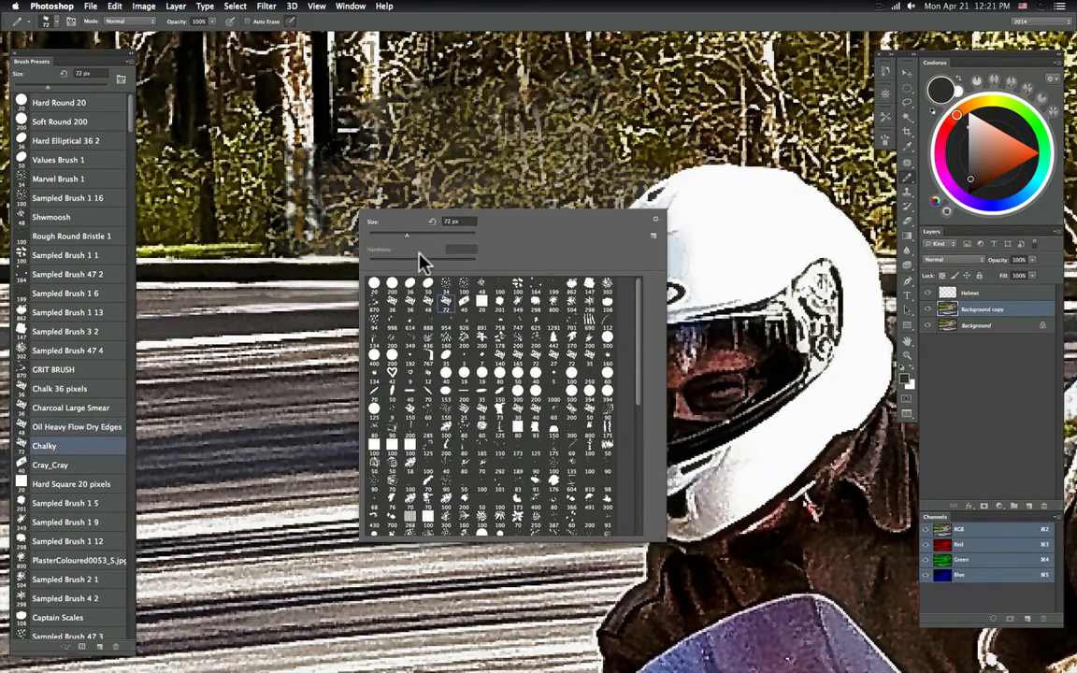
left_click(463, 302)
left_click(371, 237)
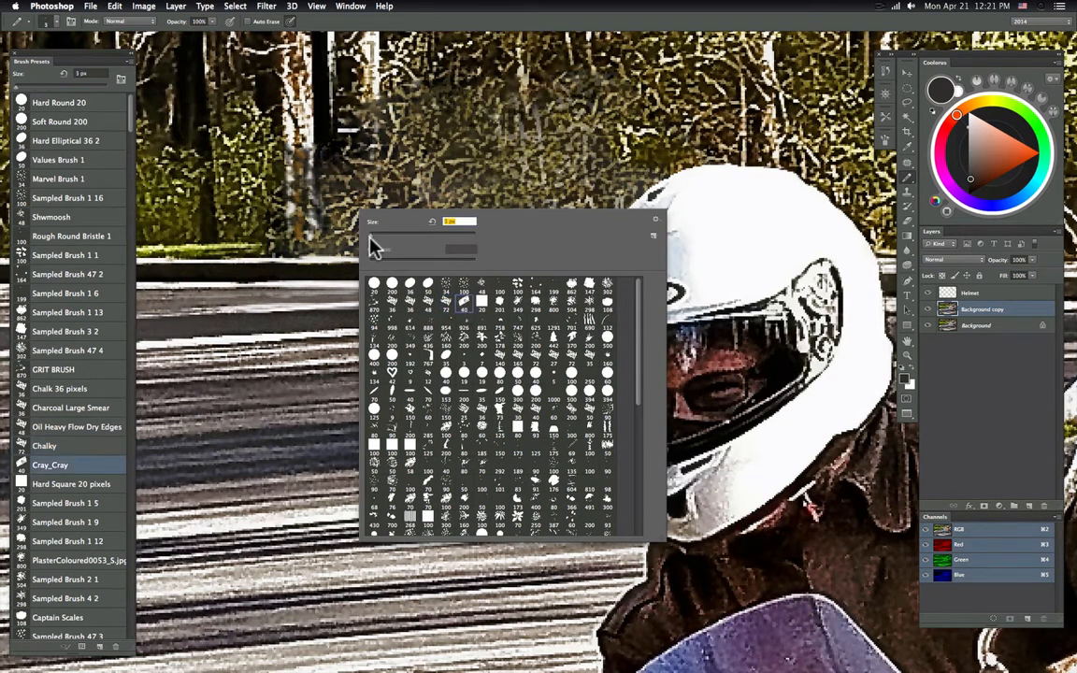
left_click(212, 21)
left_click_drag(234, 28, 174, 39)
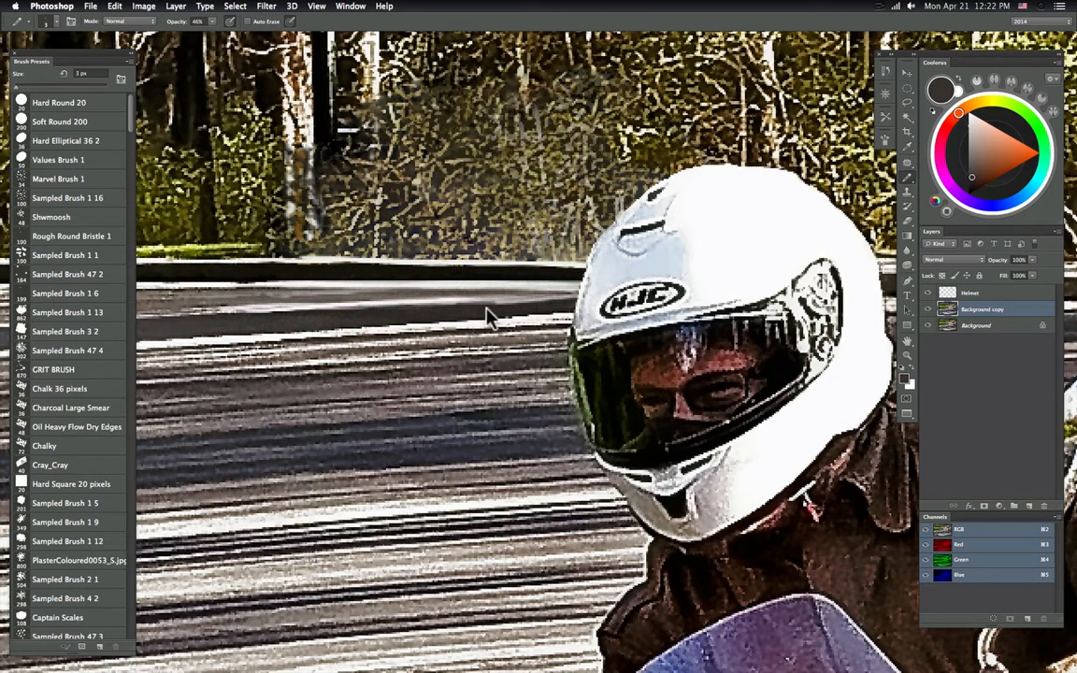
- Sample a near-white colour from the road streak and set the pencil to the Oil Heavy Flow Dry Edges tip at 1 px
left_click(244, 8)
left_click(357, 88)
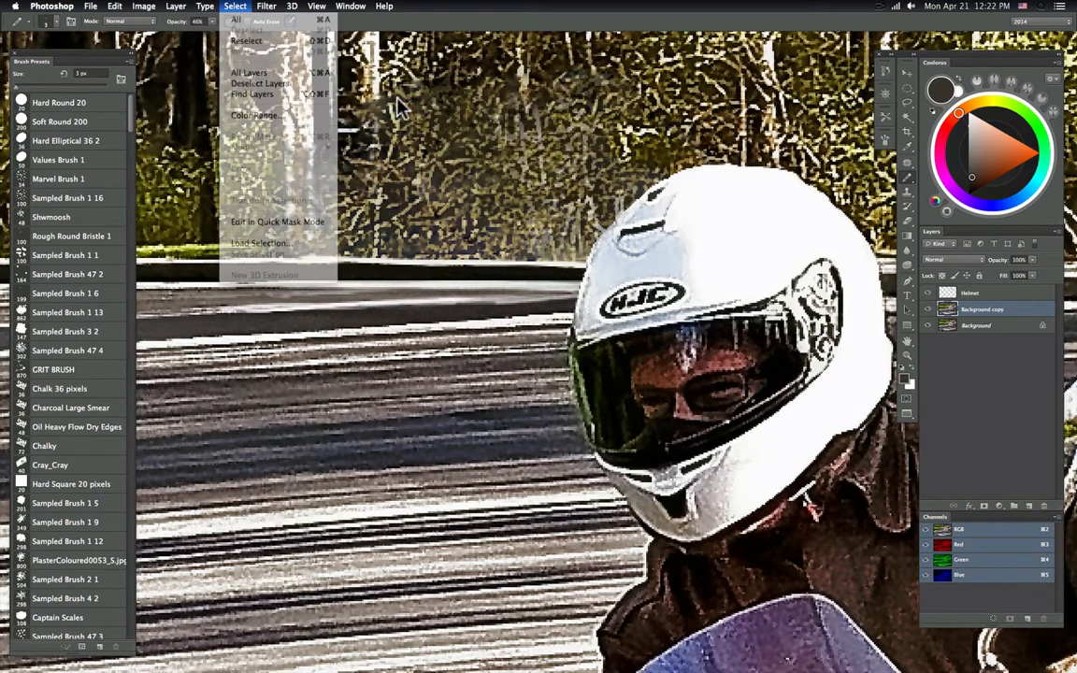
left_click(353, 308, "alt")
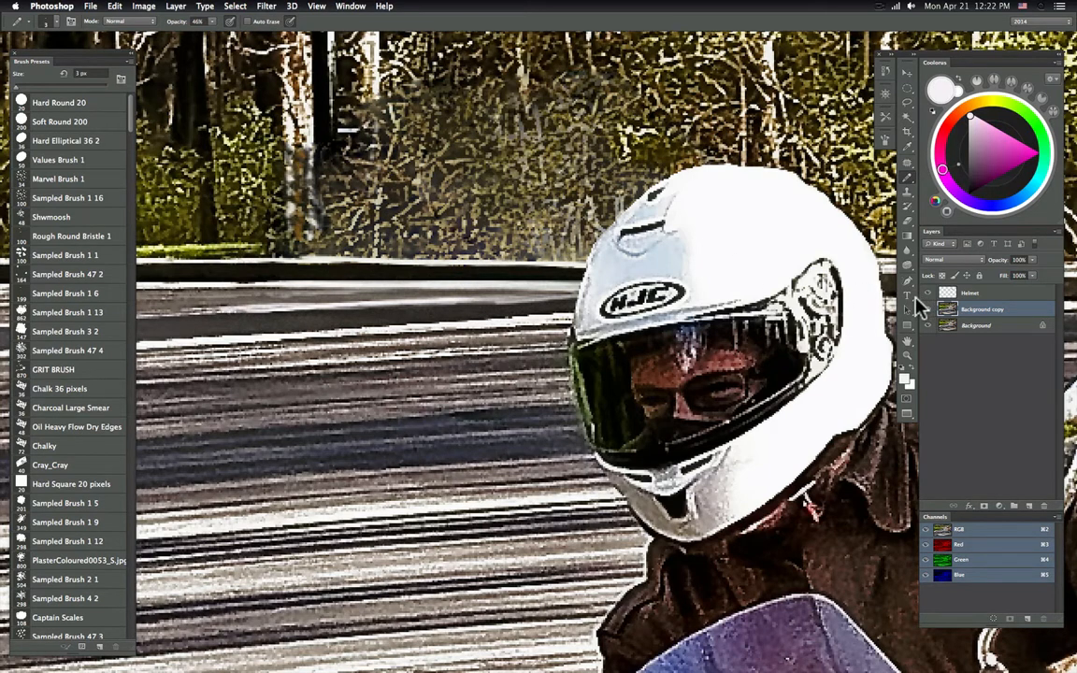
right_click(487, 272)
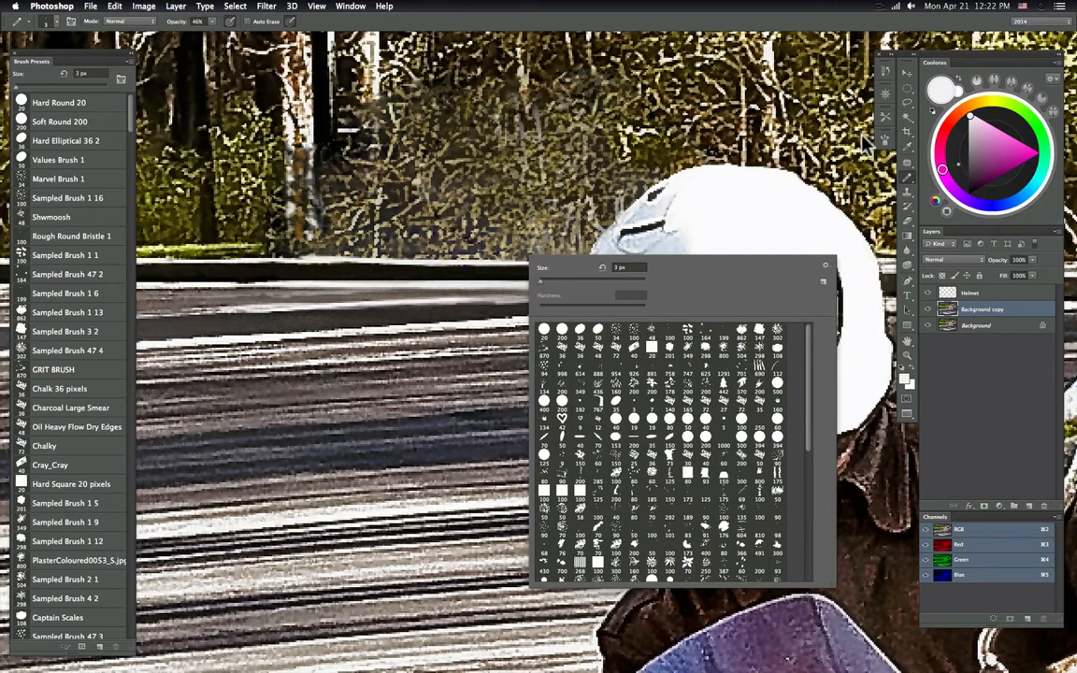
left_click(617, 347)
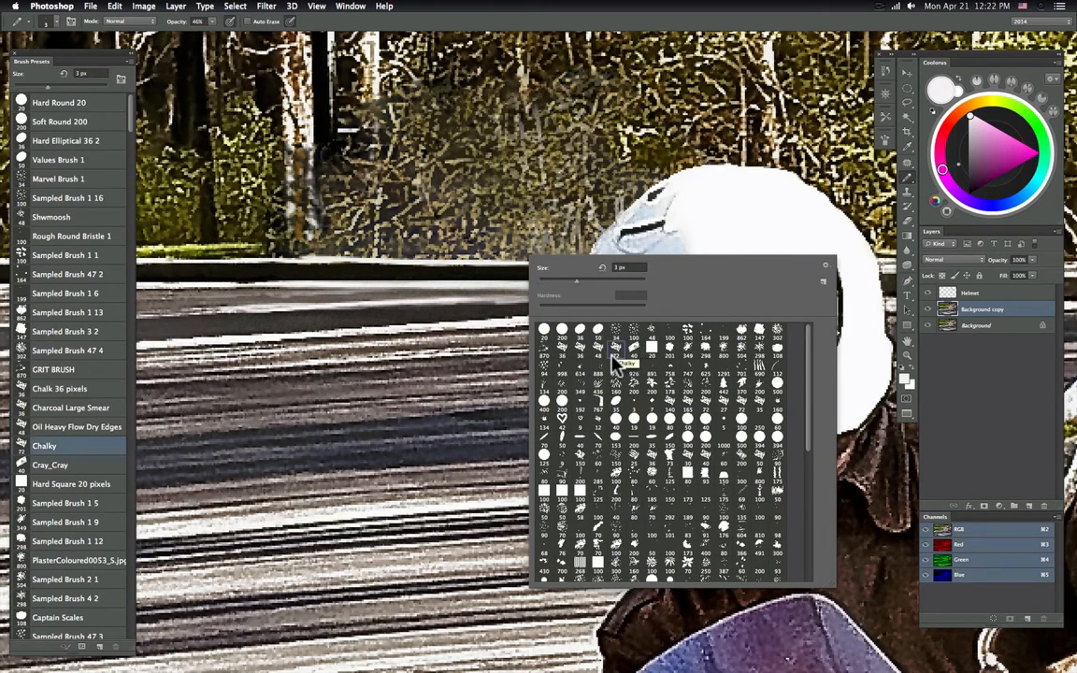
left_click(597, 348)
left_click(527, 300)
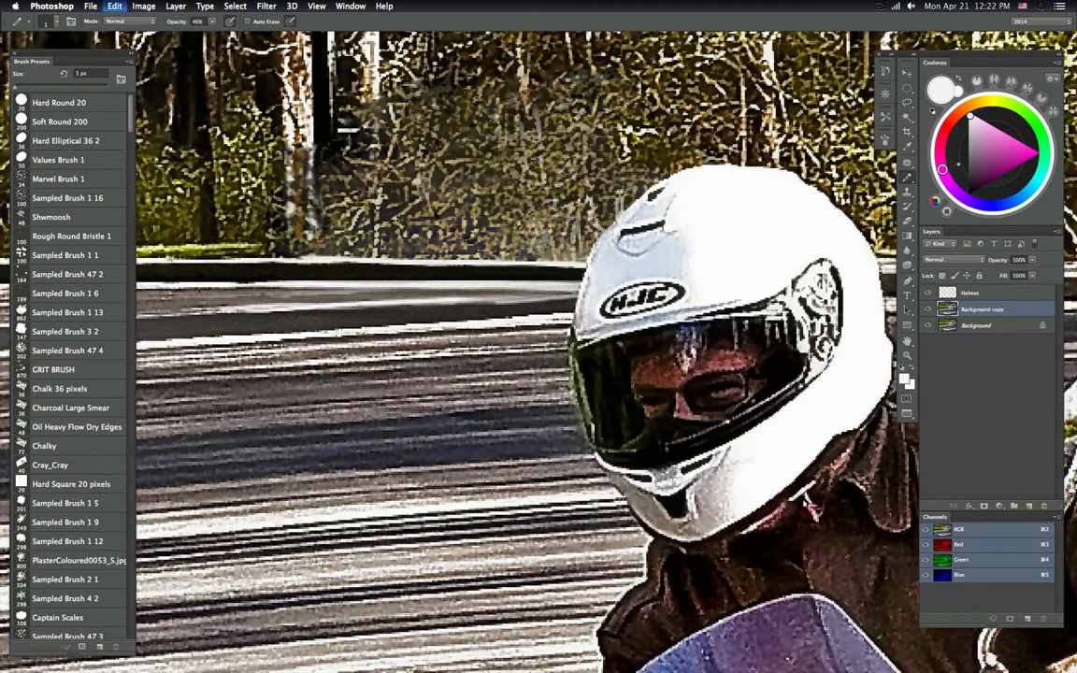
left_click(234, 6)
left_click(241, 19)
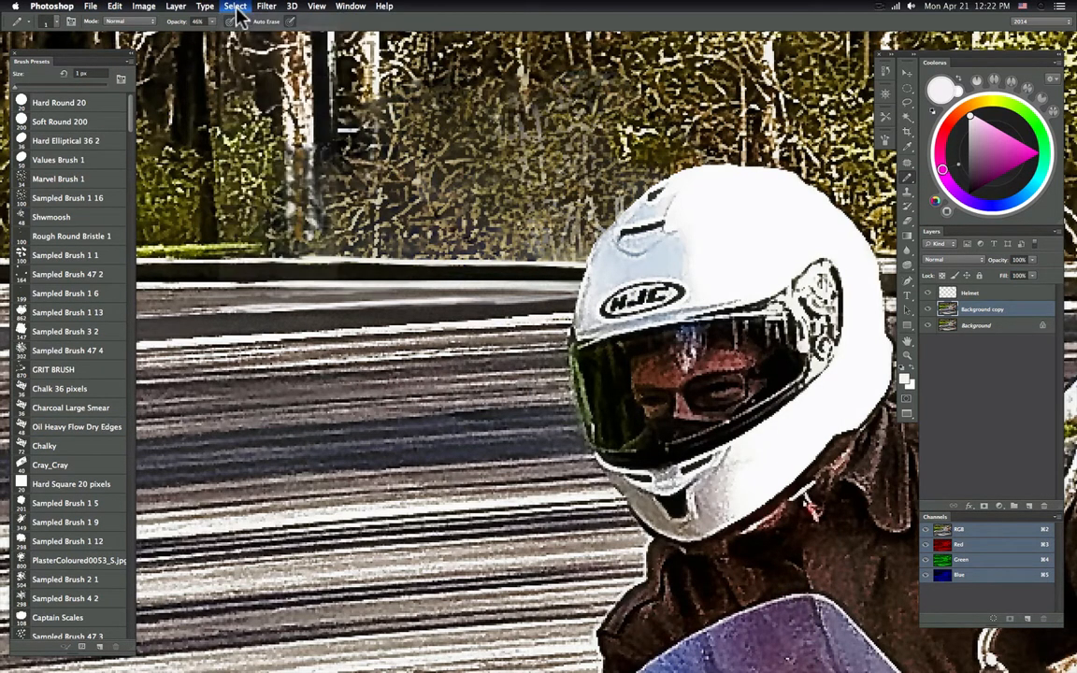
left_click(236, 6)
left_click(239, 31)
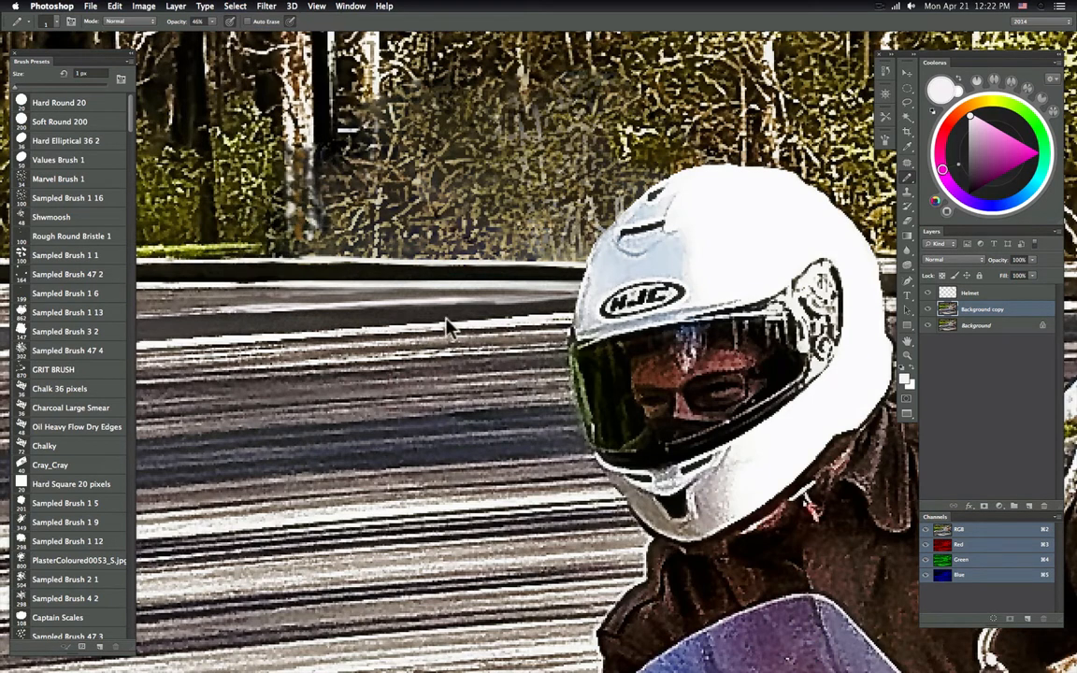
- Try the pencil at 32 px along the far edge of the road beside the helmet
right_click(408, 217)
left_click_drag(447, 222, 473, 223)
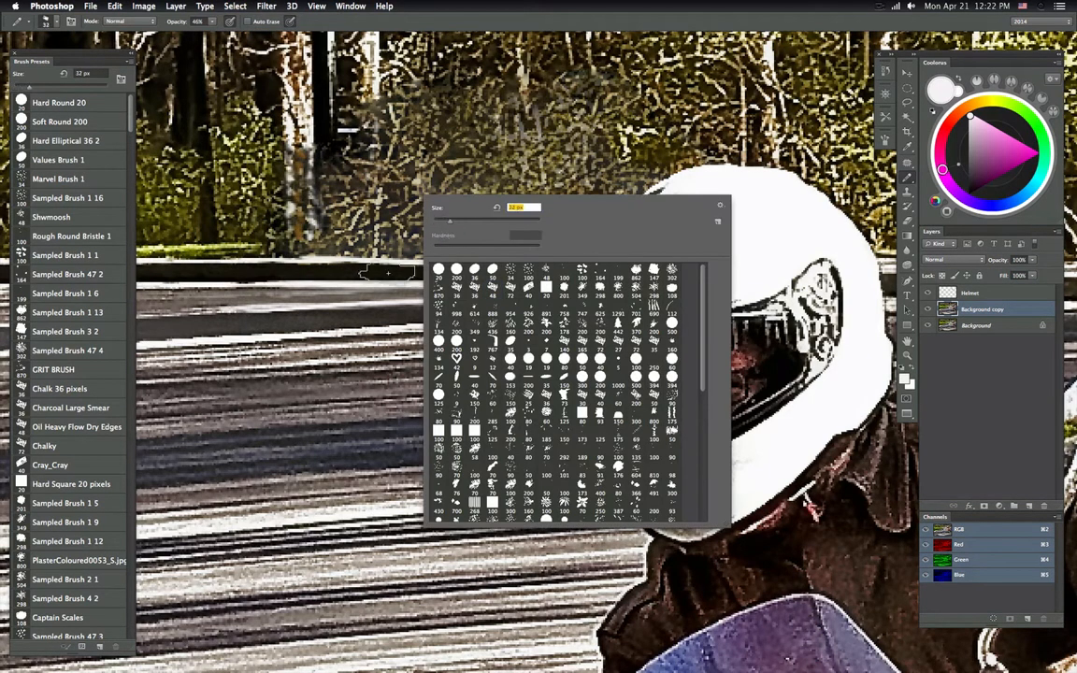
left_click(379, 279)
left_click(397, 272)
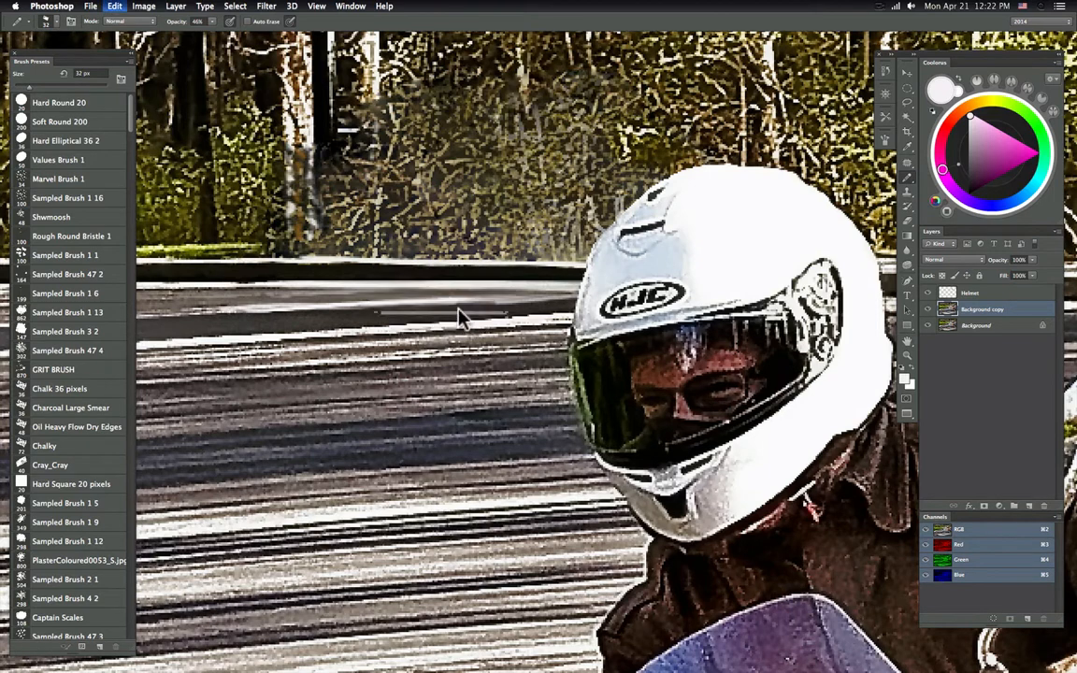
- Set the pencil size to 5 px
right_click(477, 279)
left_click(479, 289)
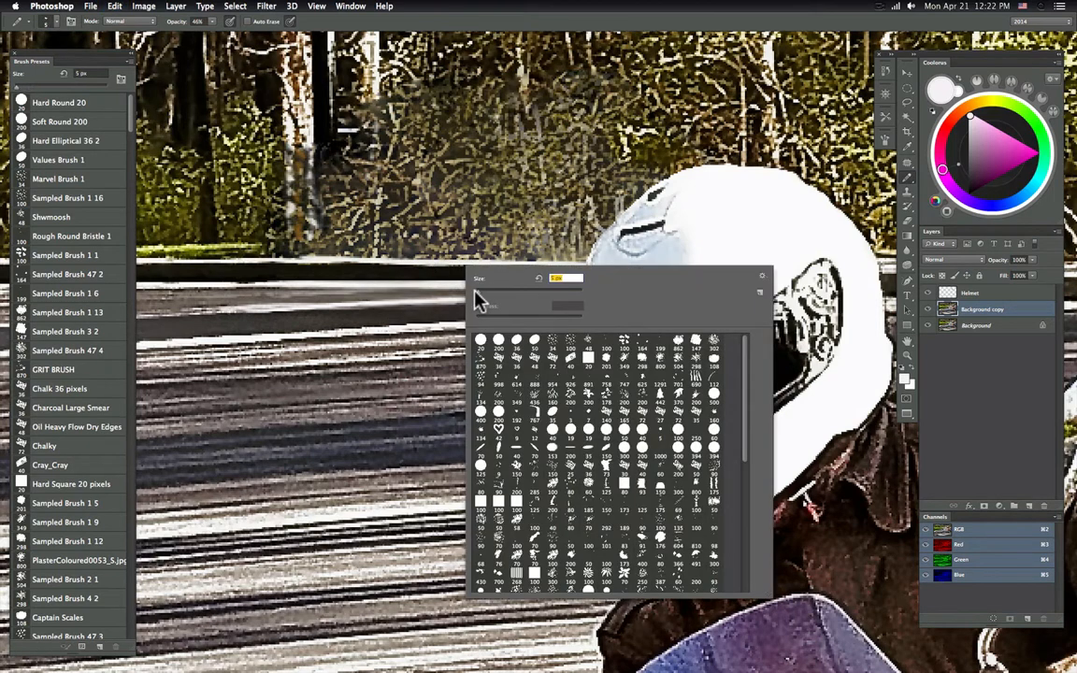
key("Return")
- Try a light and a dark pencil stroke across the dark road band beside the helmet, undoing each one
left_click_drag(411, 320, 496, 308)
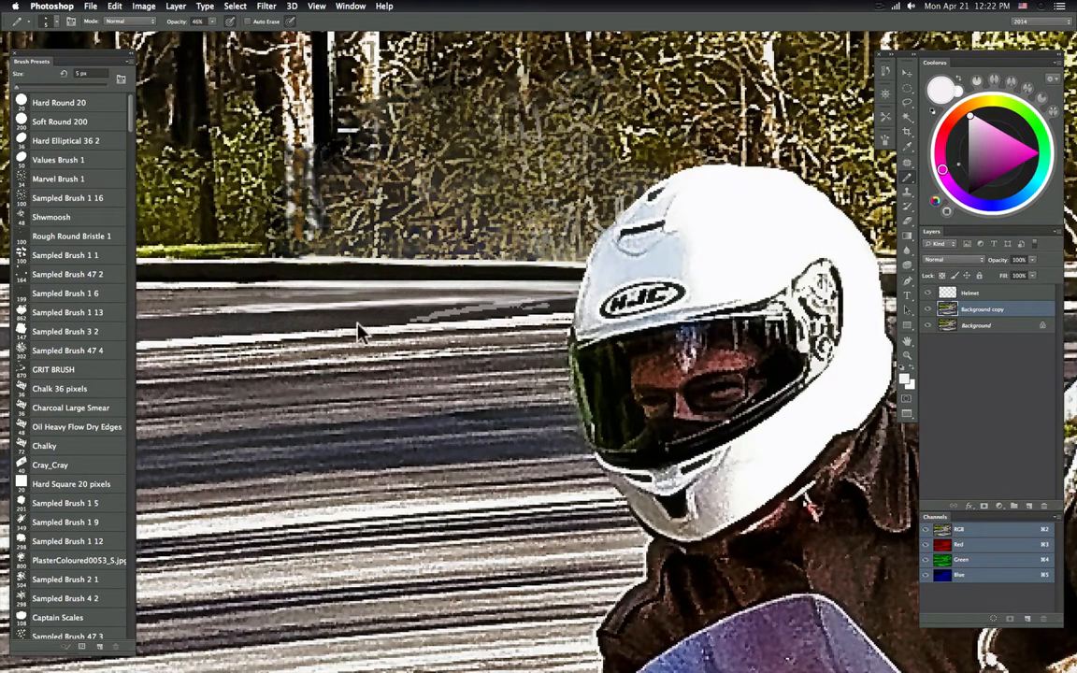
key("super+z")
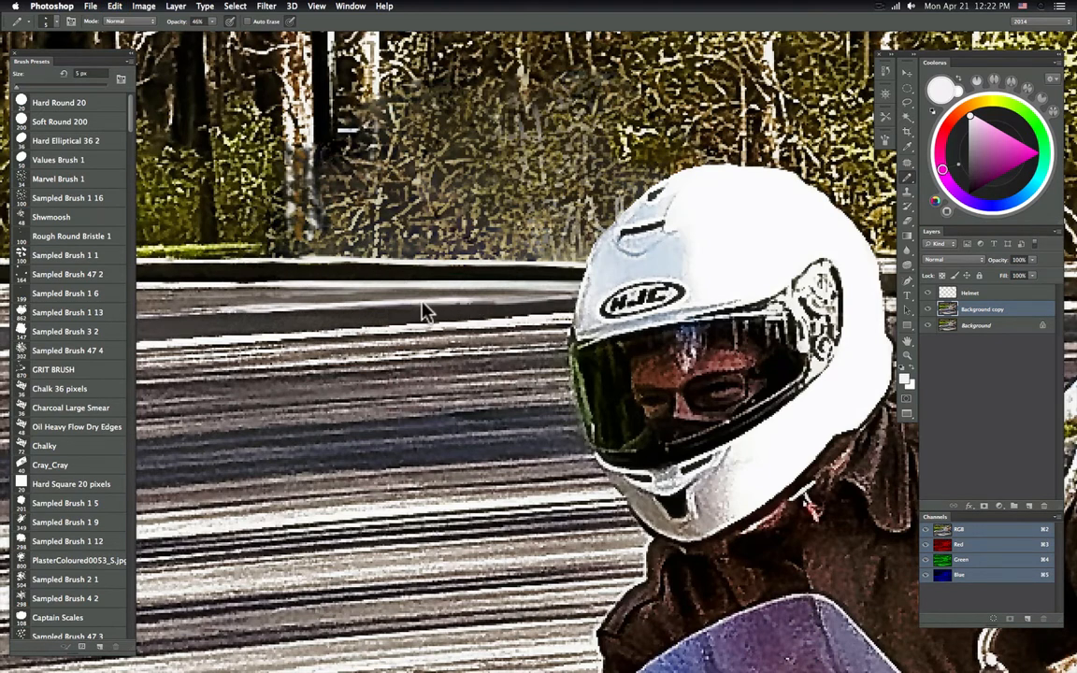
key("x")
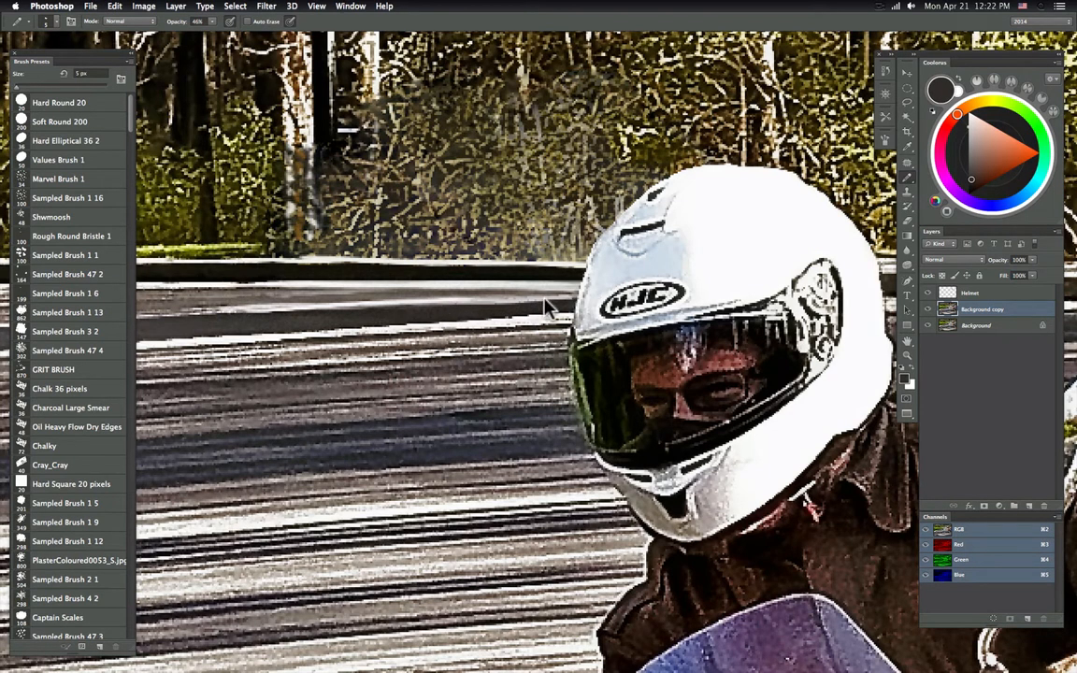
left_click_drag(666, 365, 779, 295)
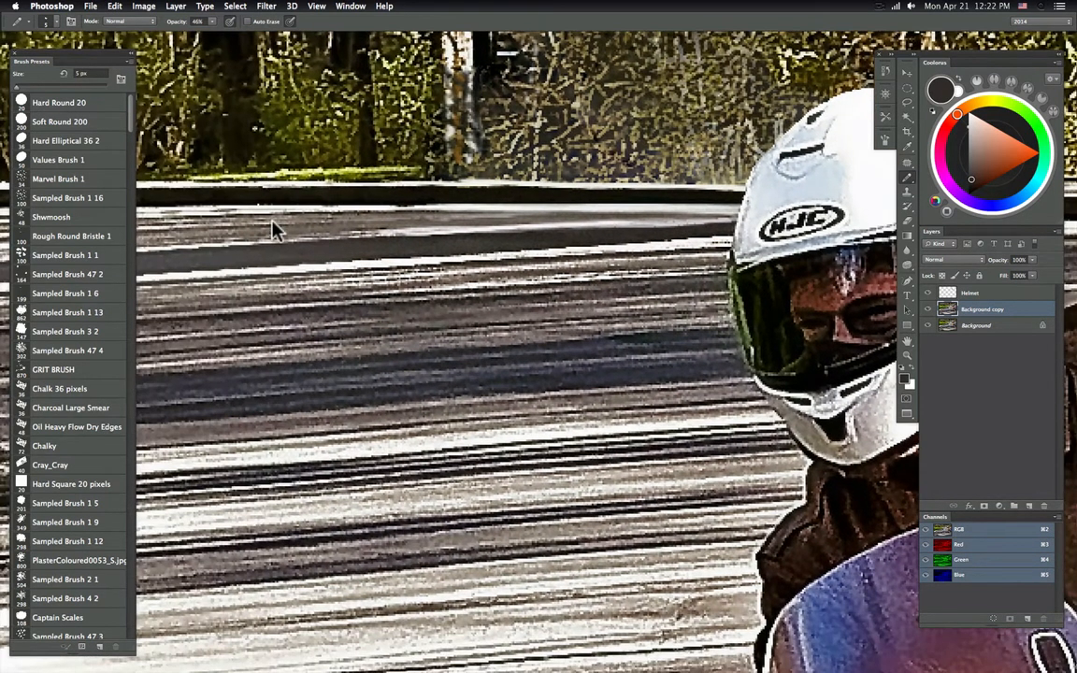
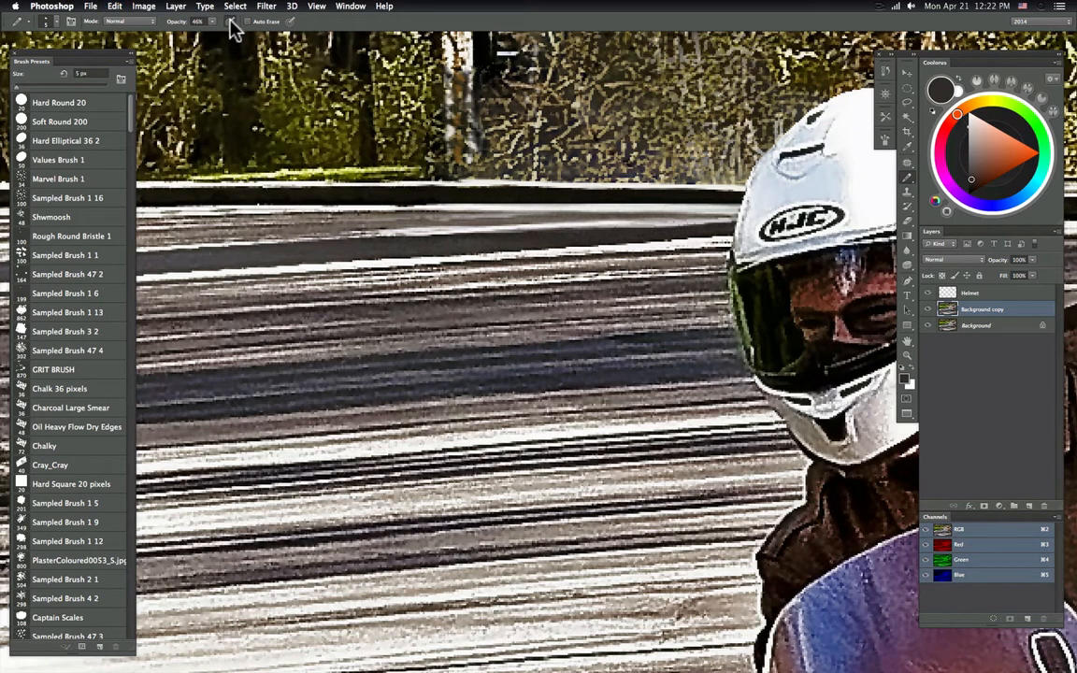
left_click_drag(600, 224, 676, 226)
key("super+z")
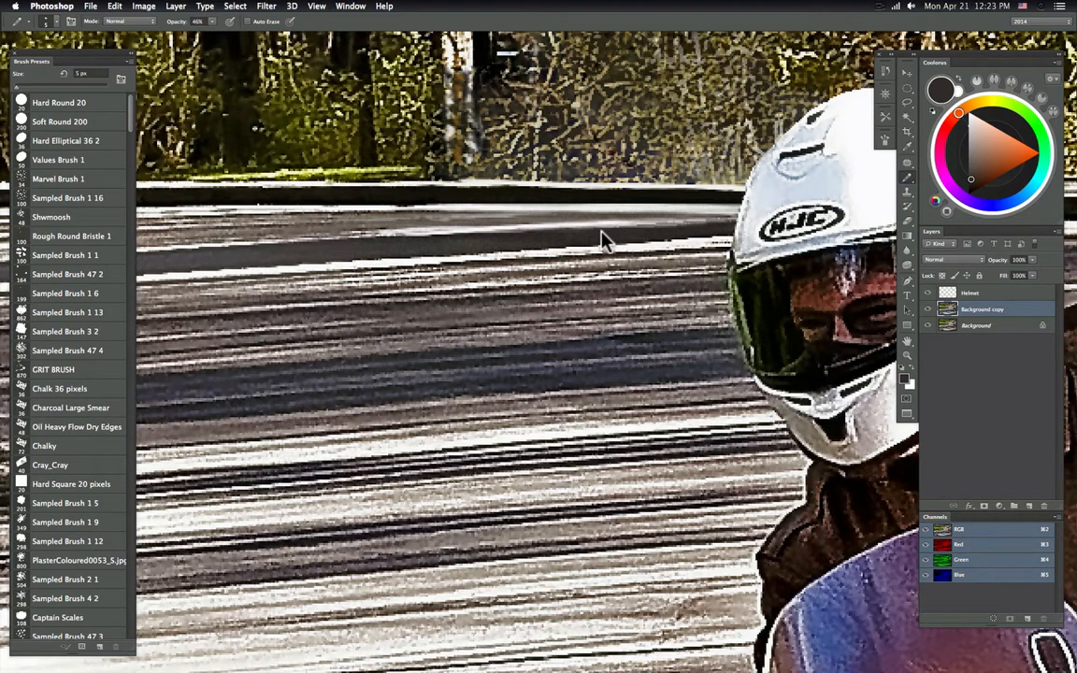
- Sample grey, light and dark tones from the road streaks beside the helmet, ending on a near-black pencil colour
mouse_move(601, 232)
left_mouse_down()
mouse_move(745, 221)
mouse_move(754, 202)
mouse_move(688, 207)
mouse_move(520, 286)
left_mouse_up()
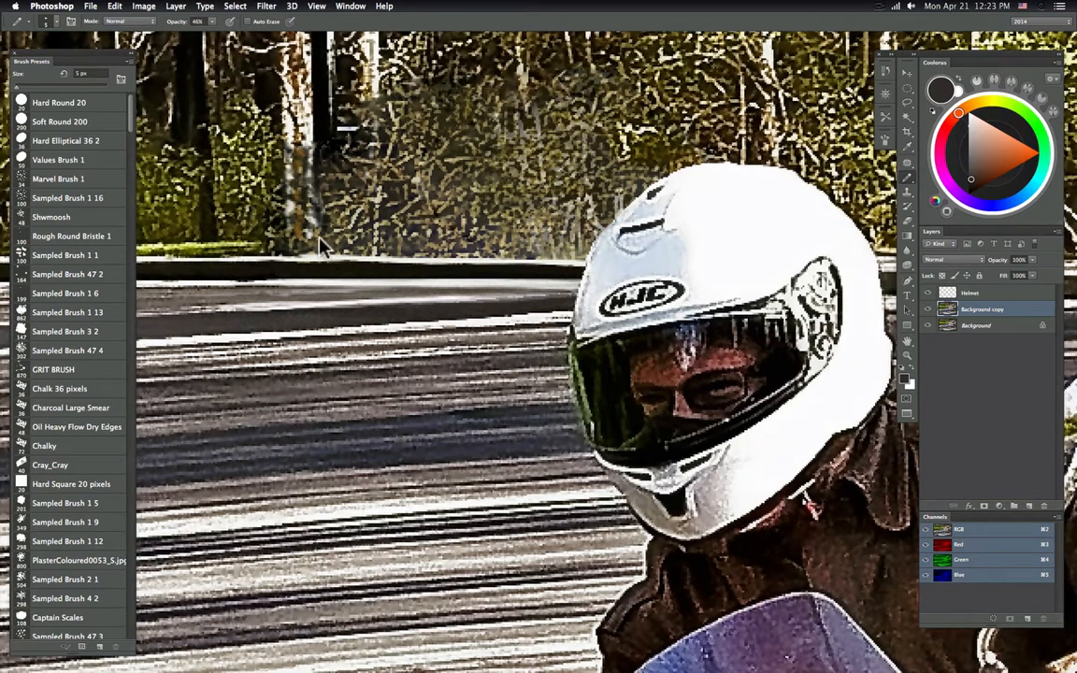
left_click(355, 301, "alt")
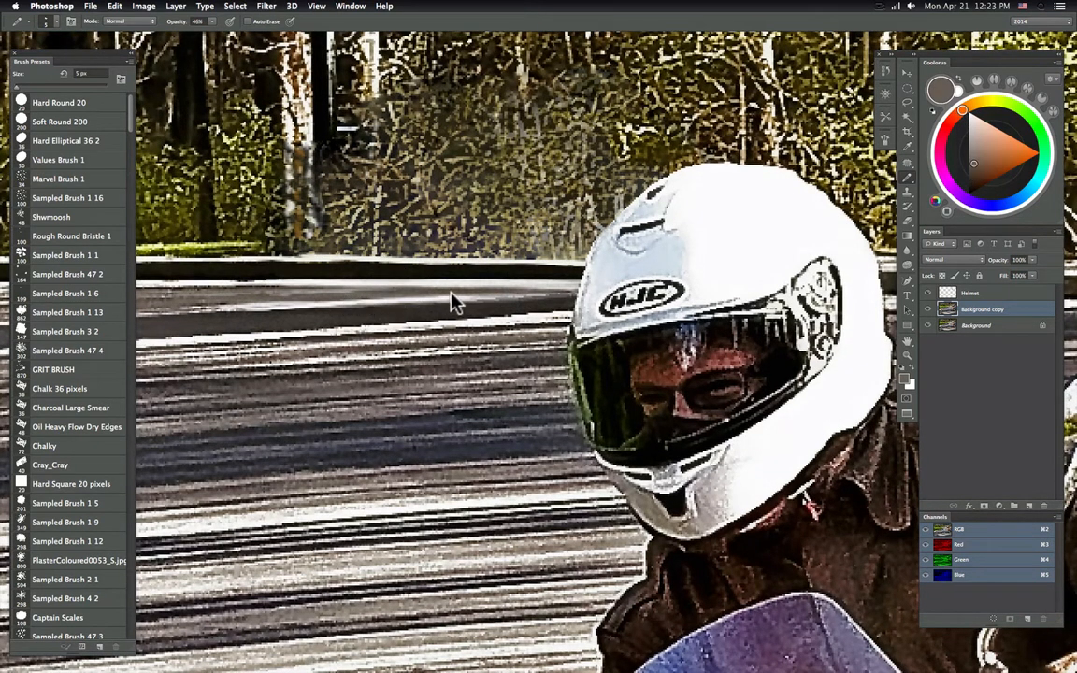
left_click(287, 309, "alt")
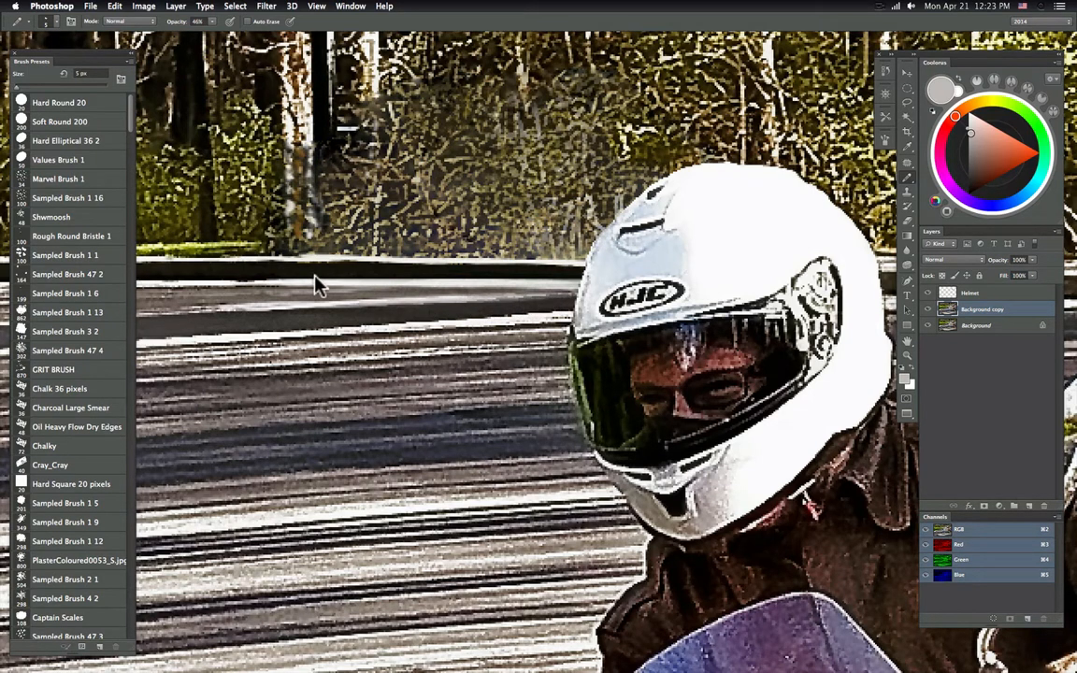
left_click(283, 292, "alt")
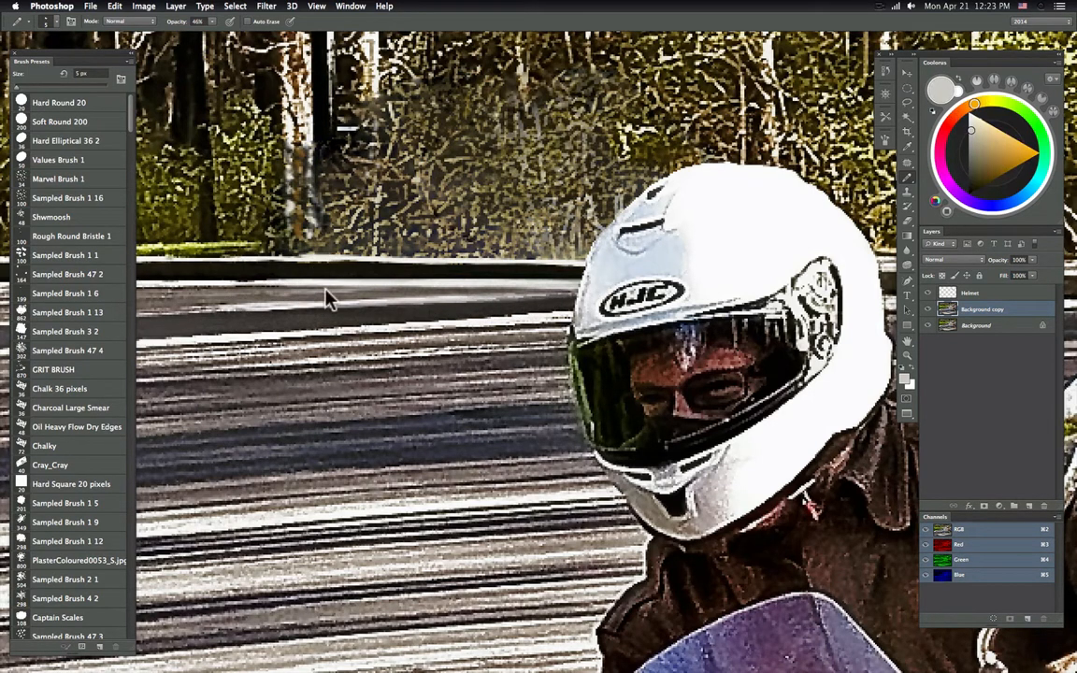
left_click(263, 295, "alt")
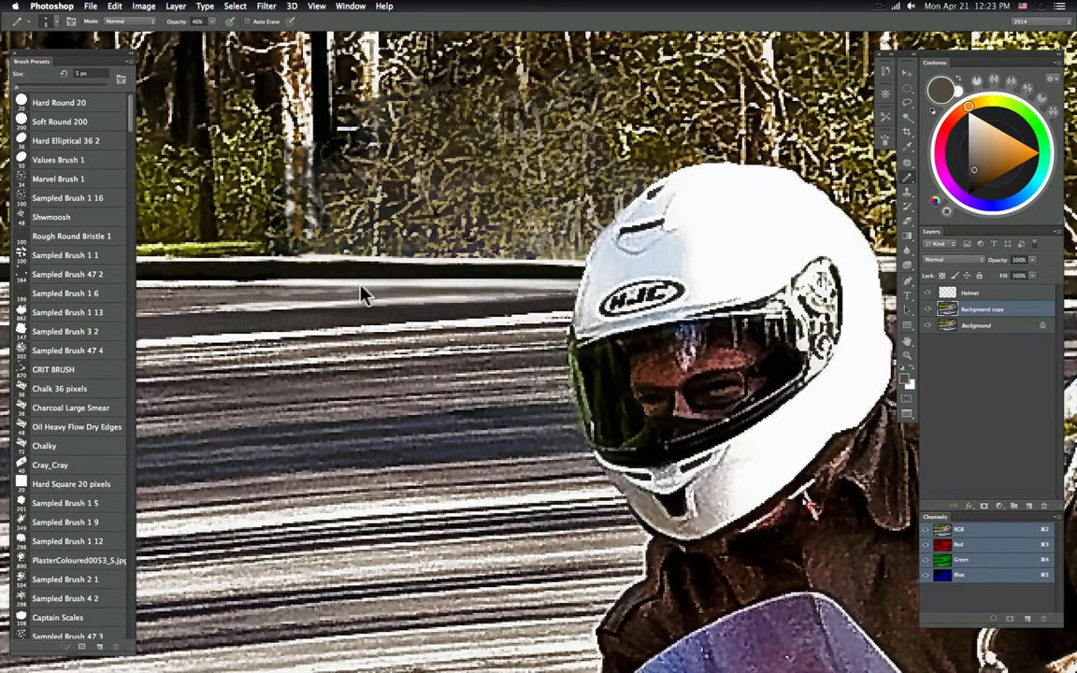
left_click(271, 294, "alt")
left_click(300, 294, "alt")
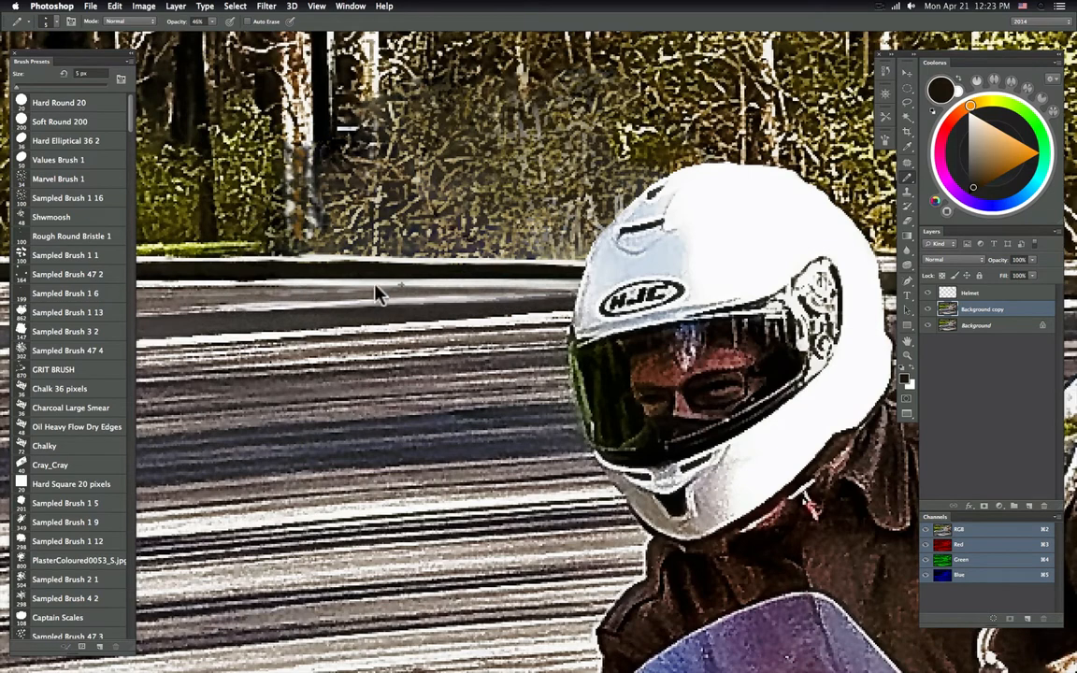
- Switch the pencil to the Hard Round 20 brush tip and set its size to 2 px
right_click(654, 267)
left_click(609, 364)
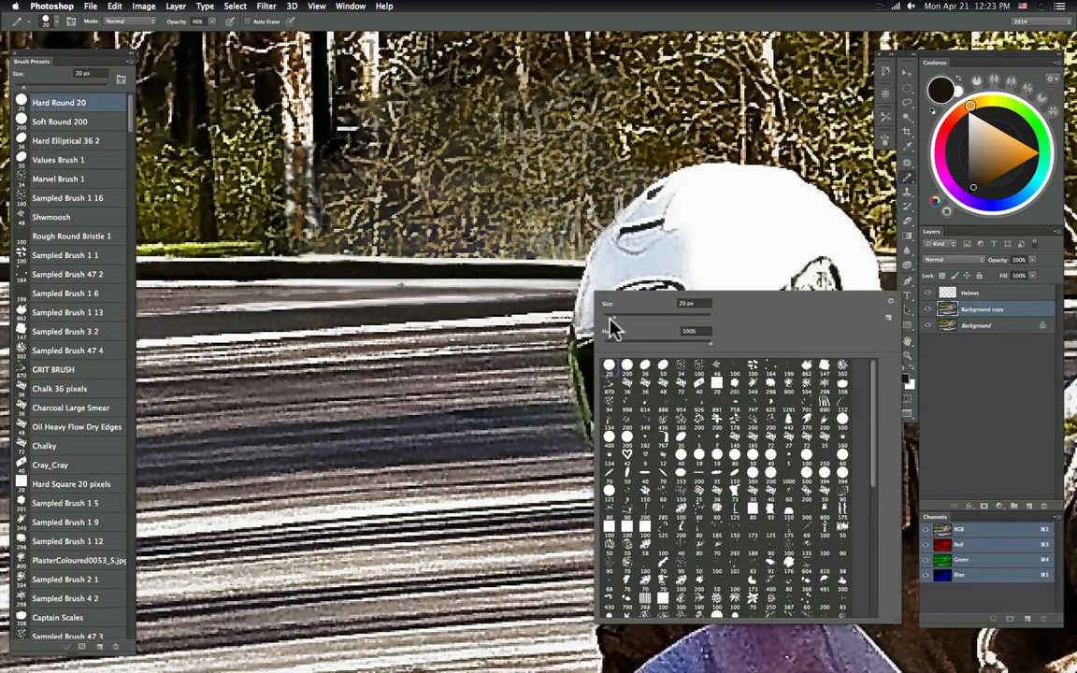
left_click_drag(610, 319, 608, 319)
left_click(488, 298)
right_click(408, 271)
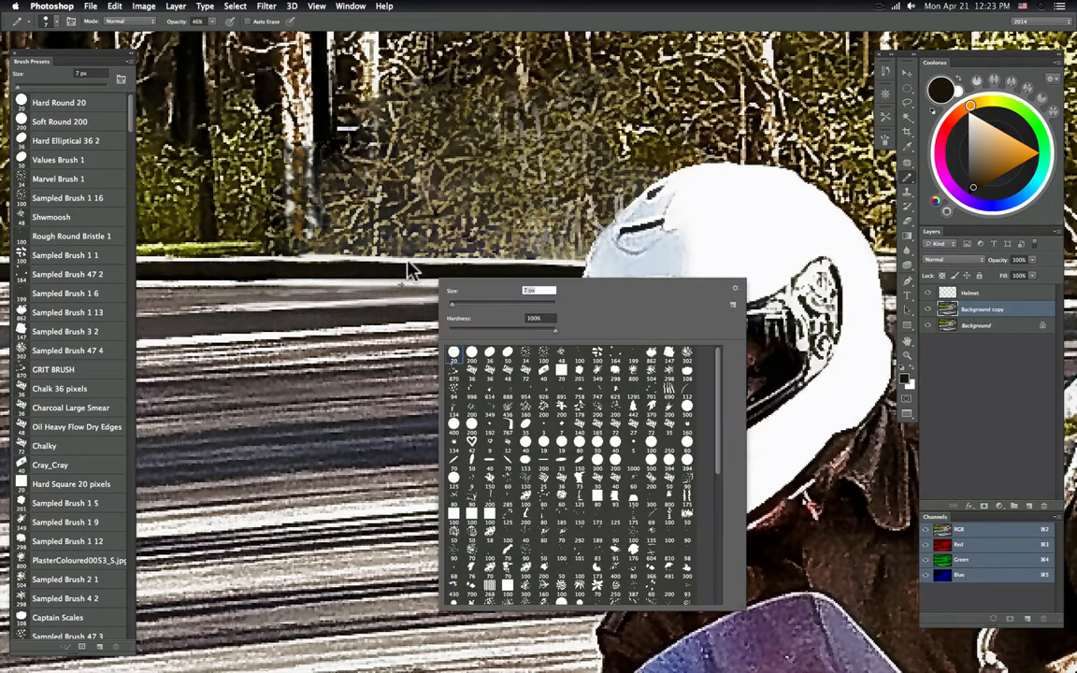
type("2")
key("Return")
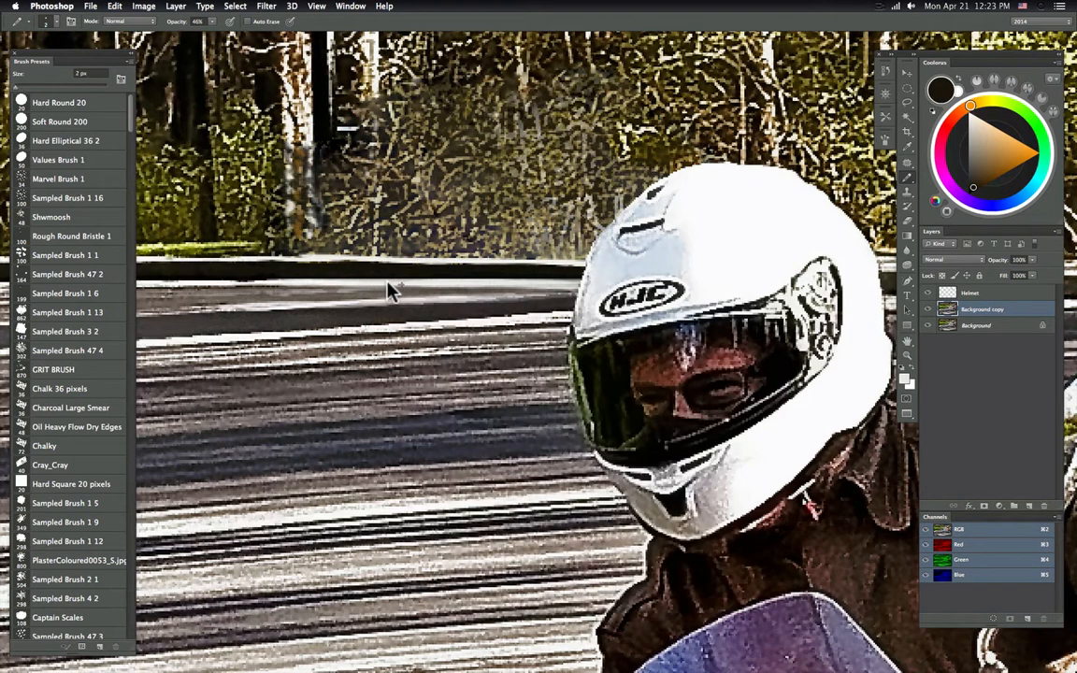
- Sample grey, near-white and dark road tones and pencil thin streaks into the asphalt band midway between the curb and the helmet
key("x")
left_click(379, 287, "alt")
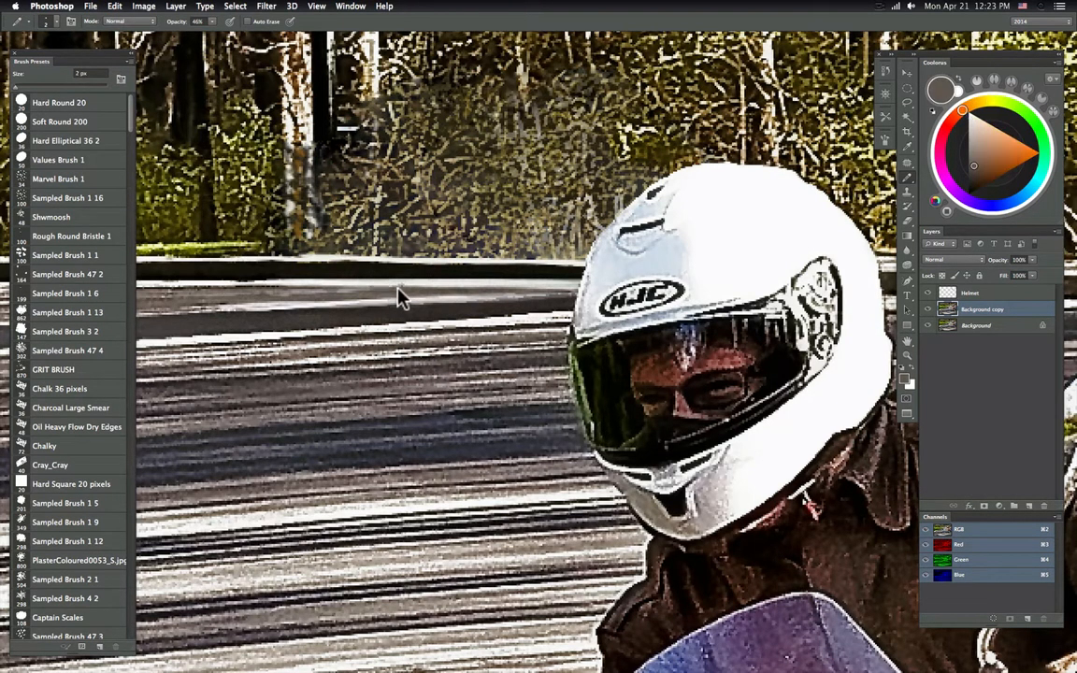
left_click(386, 283, "alt")
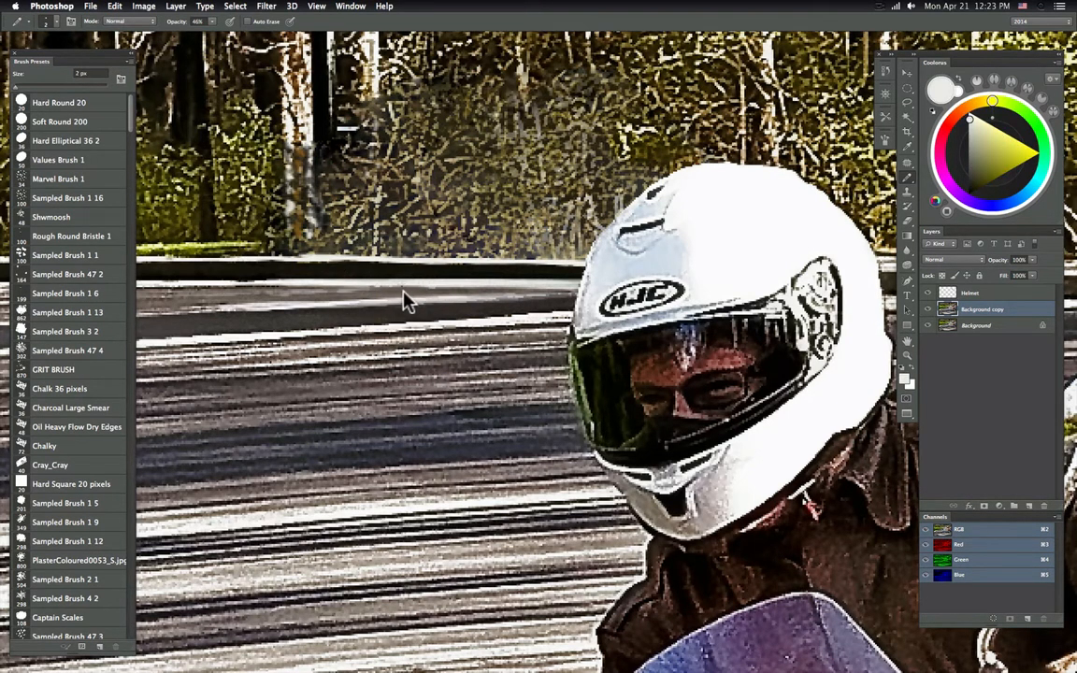
left_click(413, 290, "alt")
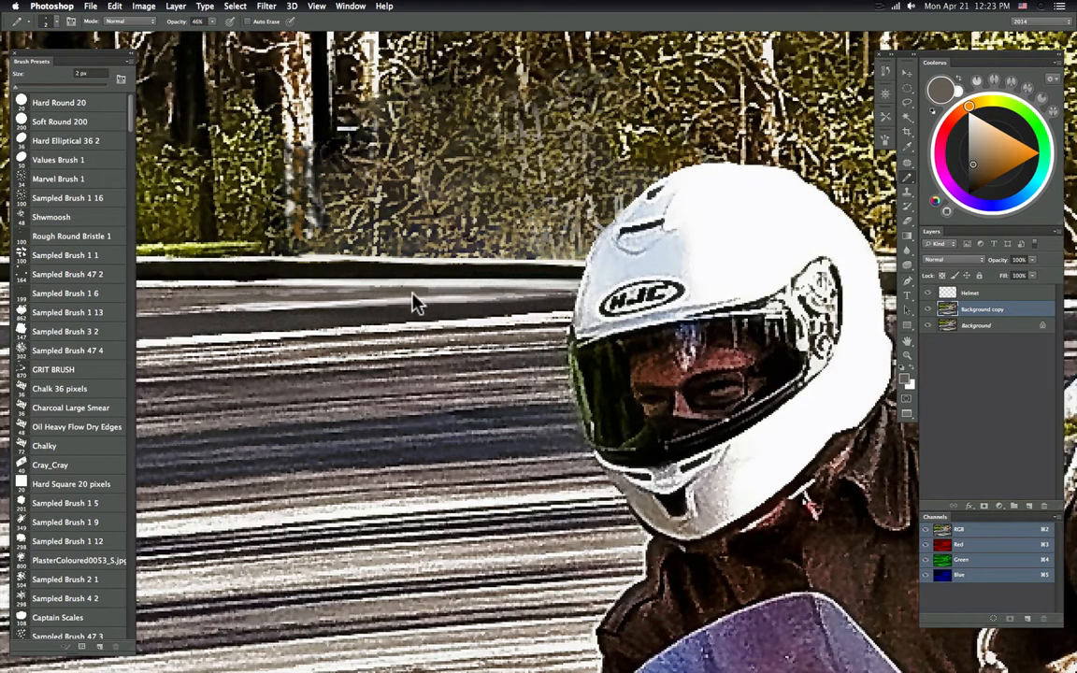
left_click(439, 308, "alt")
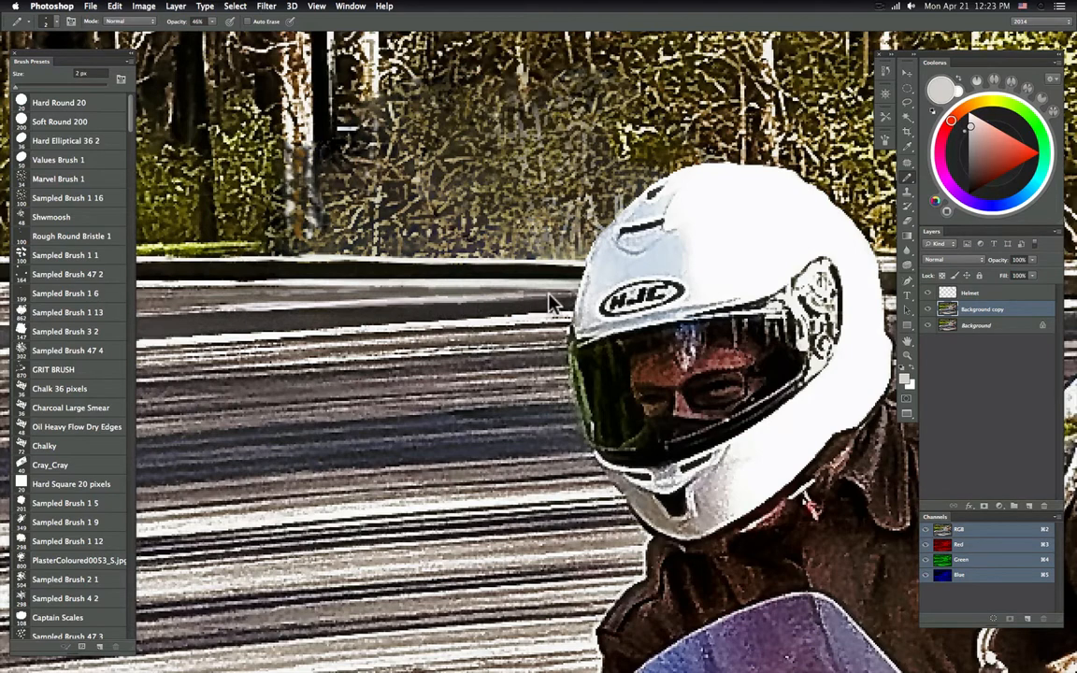
left_click(459, 309, "alt")
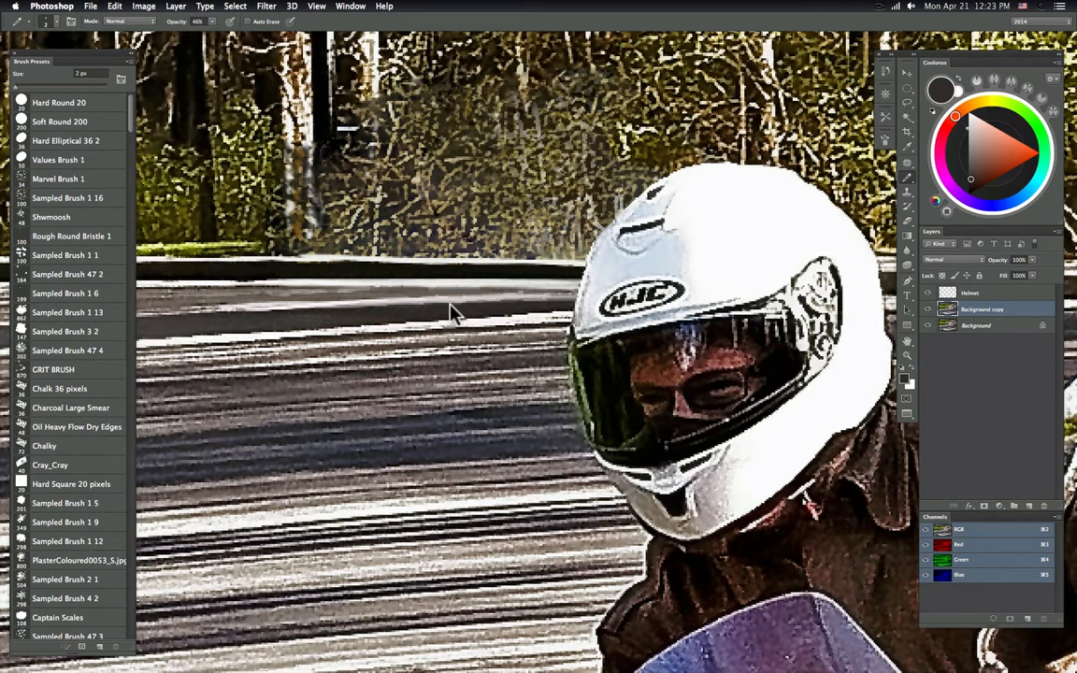
- Extend the pencilled streaks up to the helmet's edge with sampled grey and near-white tones, ending on a sampled near-black
left_click(509, 299, "alt")
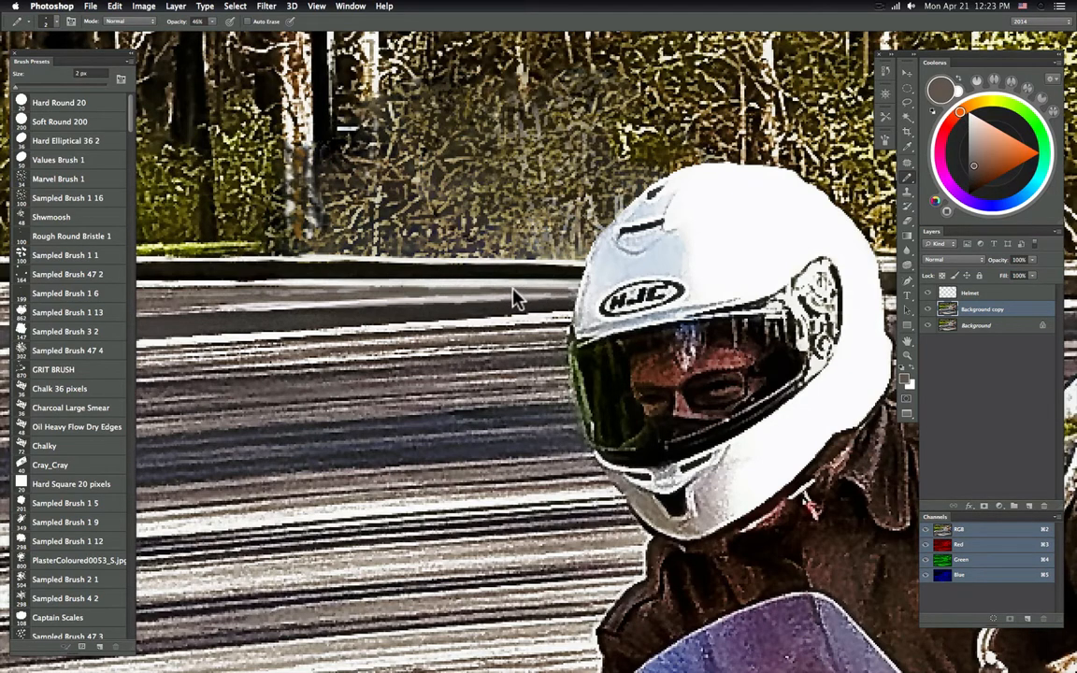
left_click(572, 299, "alt")
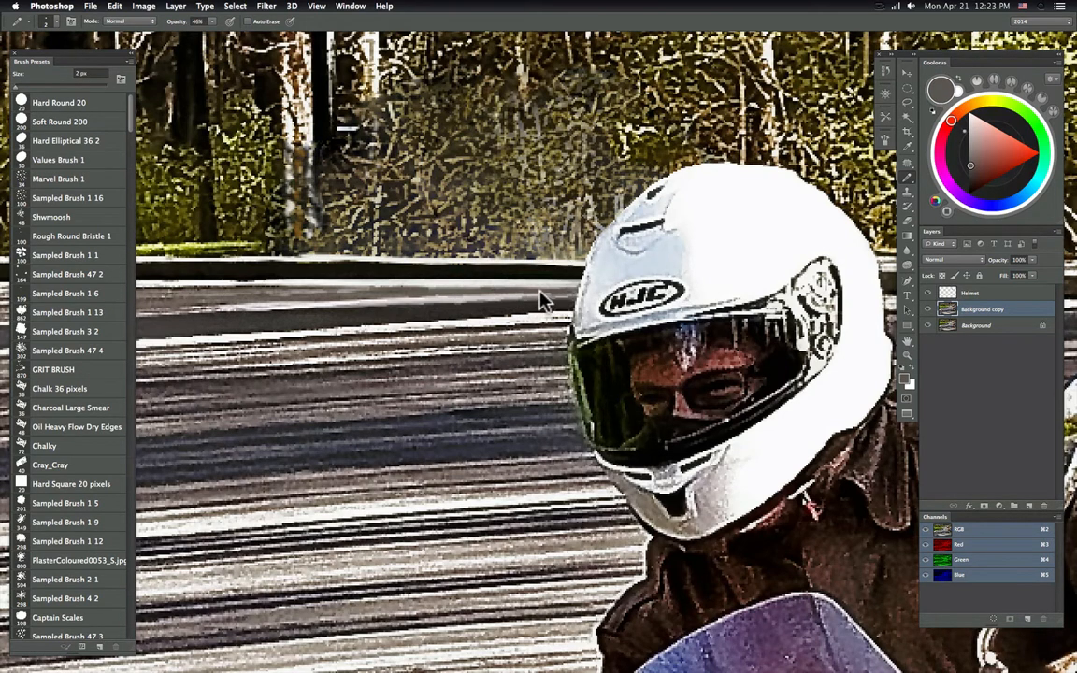
left_click(505, 289, "alt")
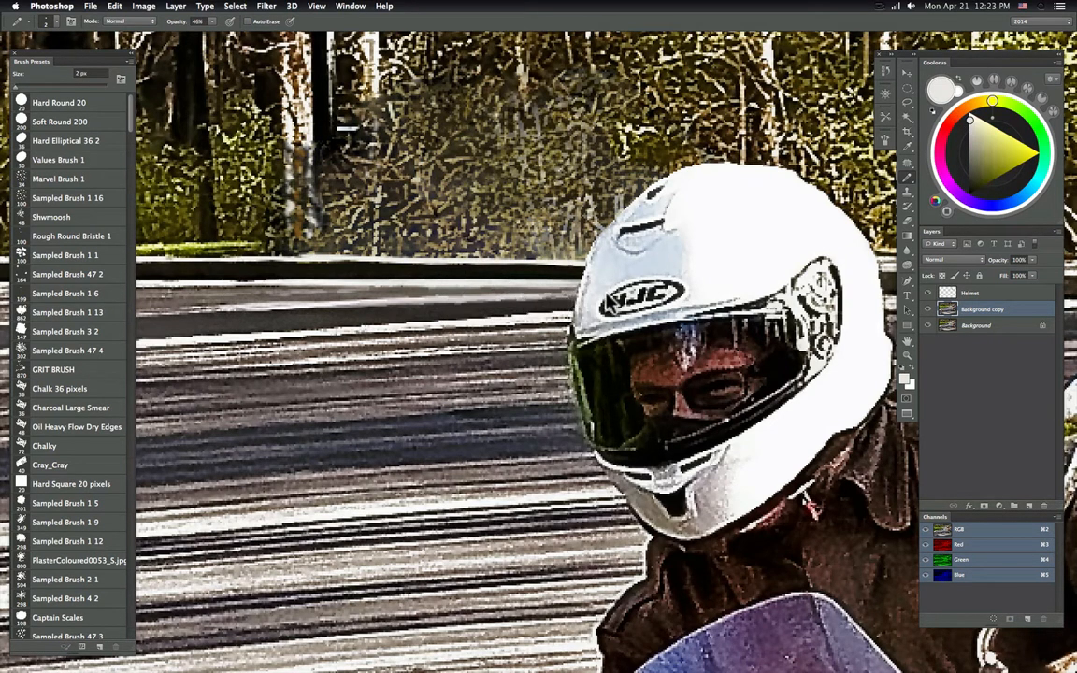
left_click(526, 303, "alt")
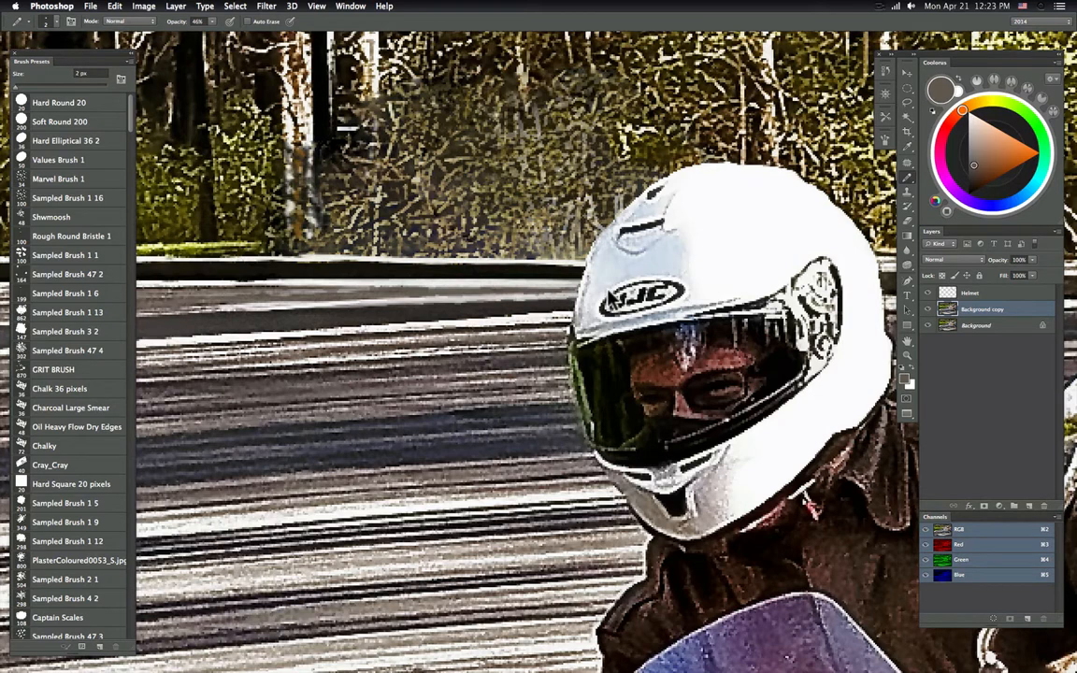
left_click(269, 294, "alt")
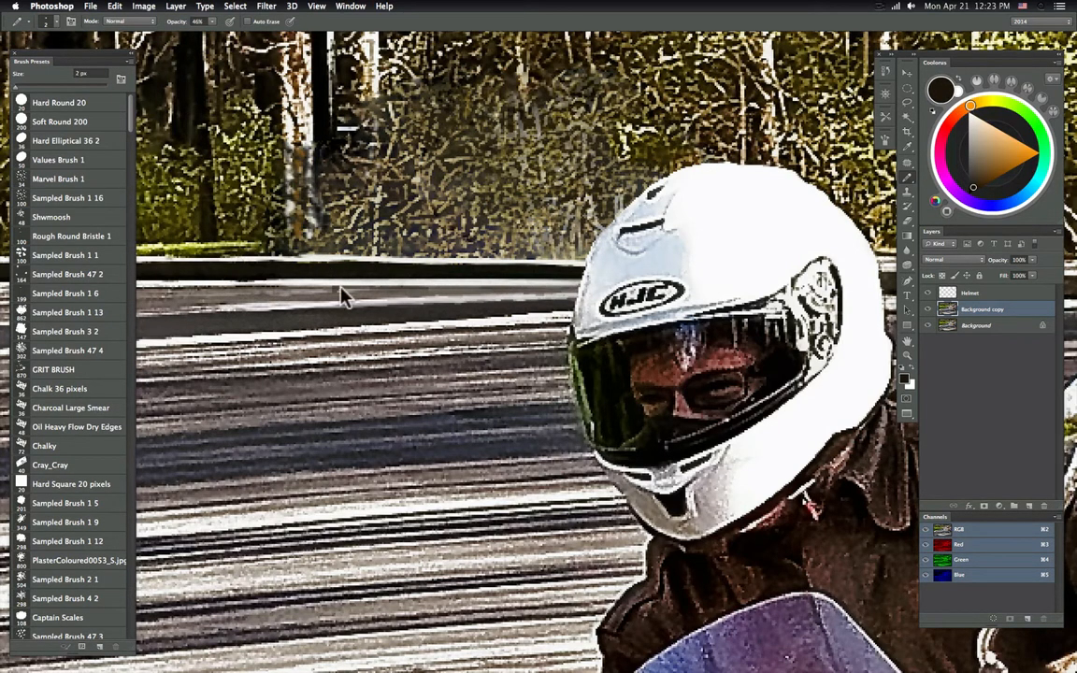
- Fade the last pencil stroke to 19% opacity in Normal mode
left_click(114, 5)
left_click(122, 56)
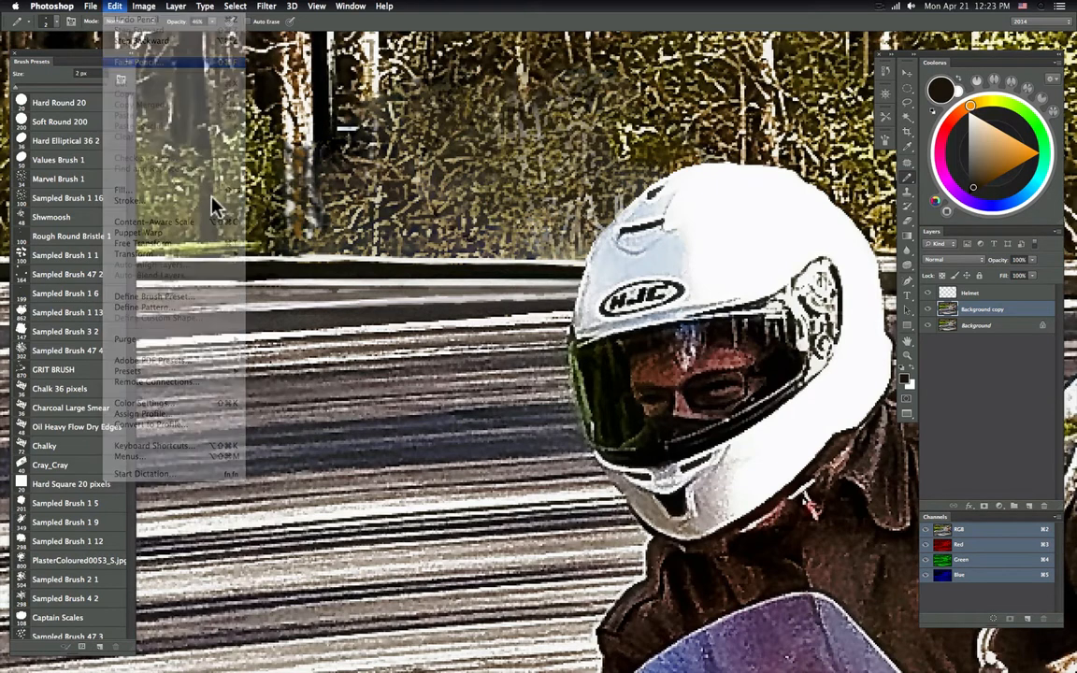
left_click_drag(628, 469, 600, 469)
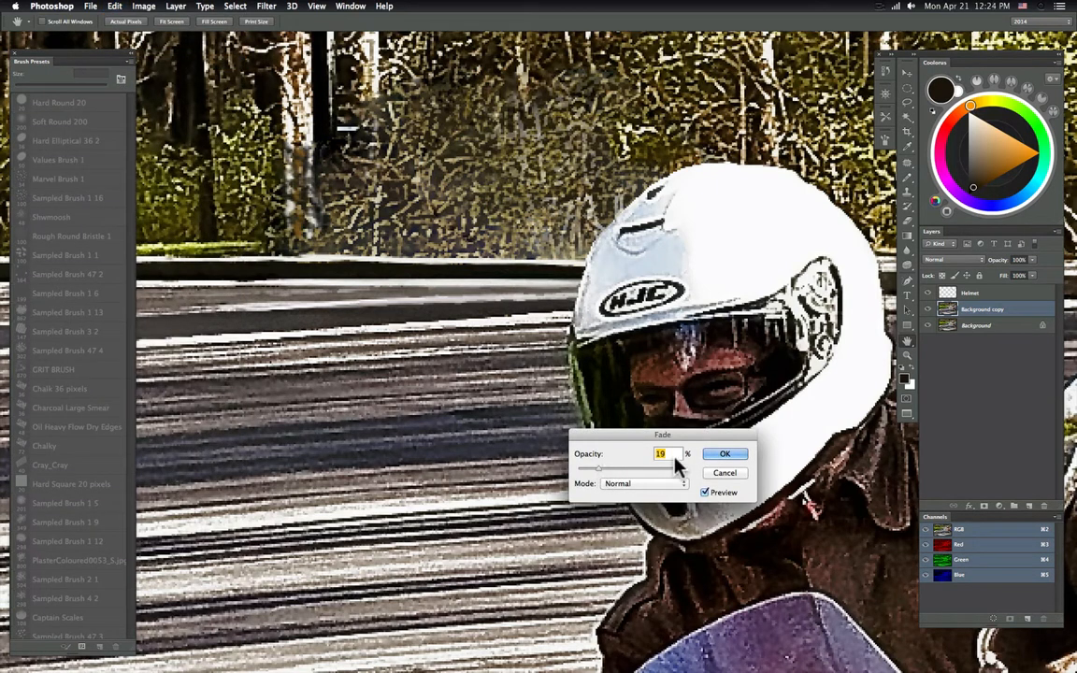
left_click(728, 455)
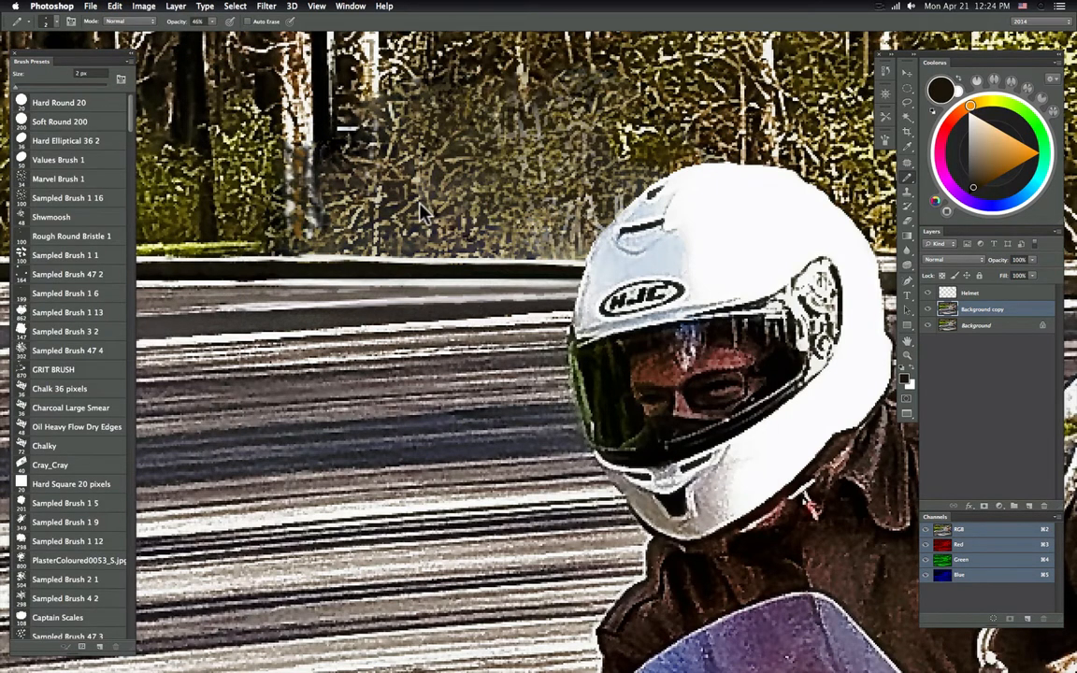
- Compare the whole retouched photo with the original by toggling the visibility of the Background copy layer
left_click_drag(418, 267, 523, 441)
left_click_drag(501, 312, 487, 316)
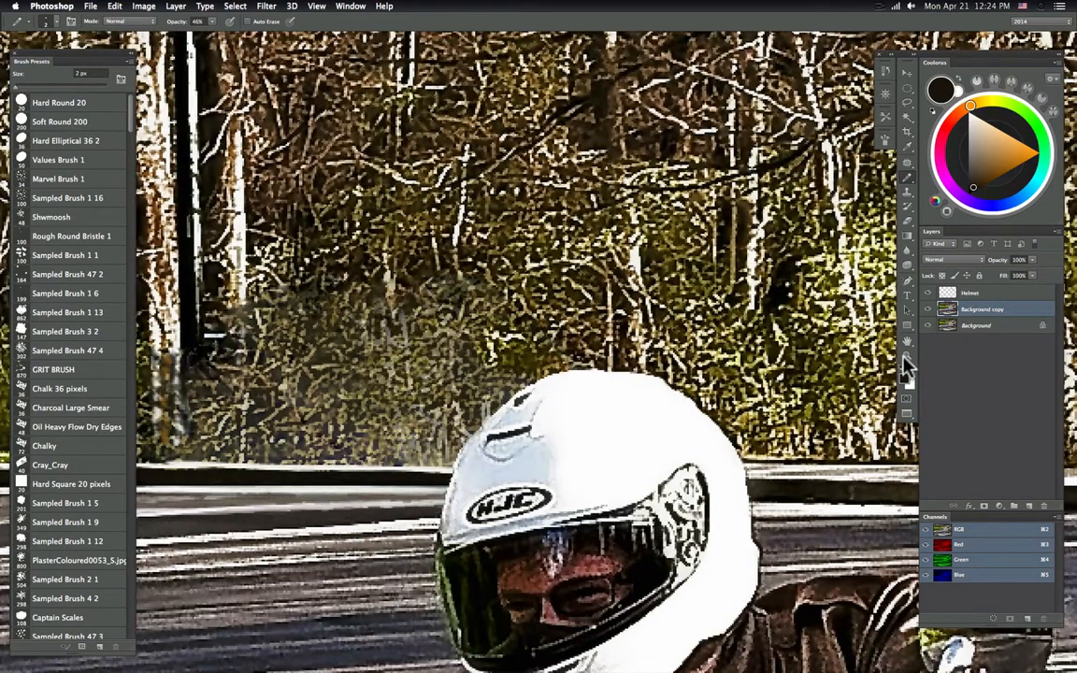
left_click(905, 357)
mouse_move(752, 397)
left_mouse_down()
mouse_move(709, 419)
mouse_move(684, 415)
left_mouse_up()
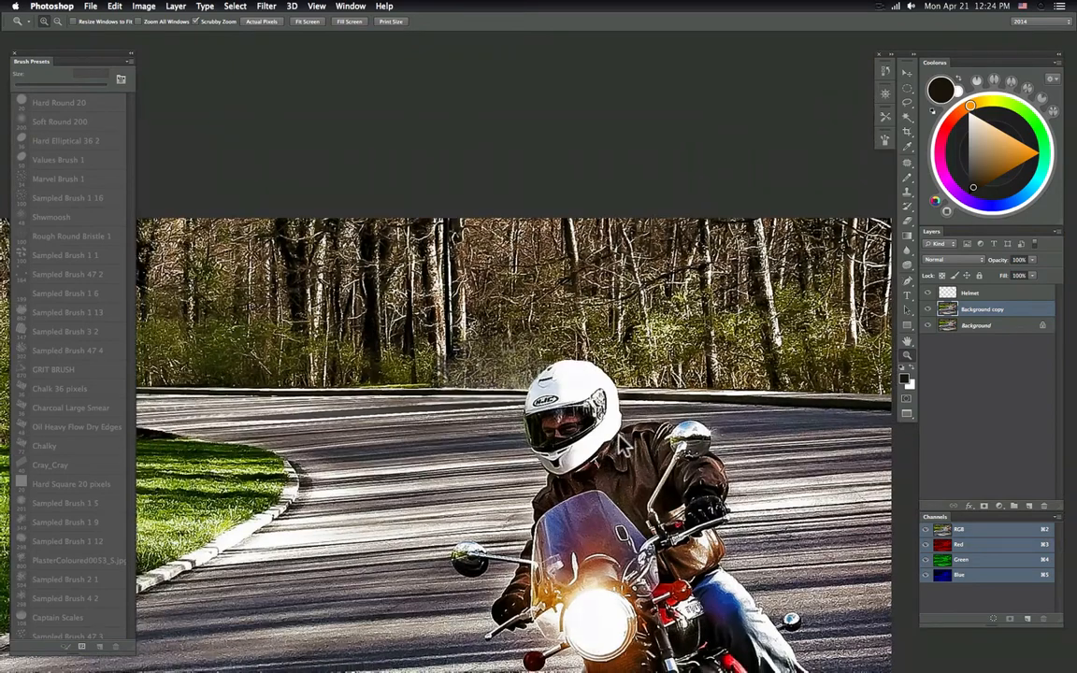
left_click_drag(619, 436, 537, 345)
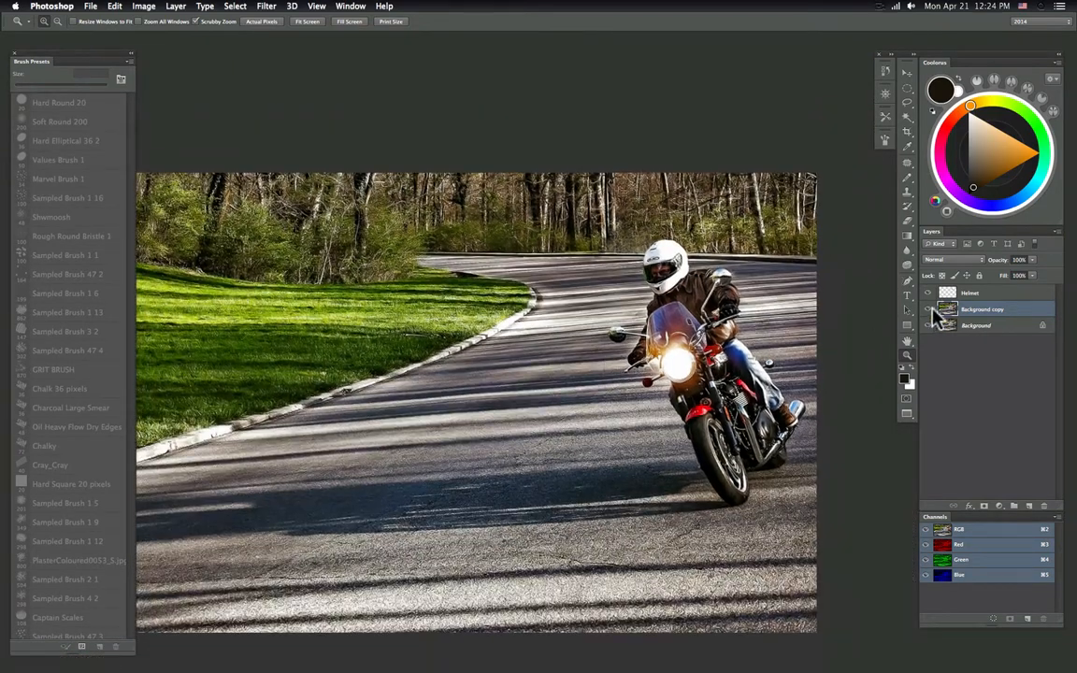
left_click(927, 309)
left_click(927, 309)
left_click(926, 309)
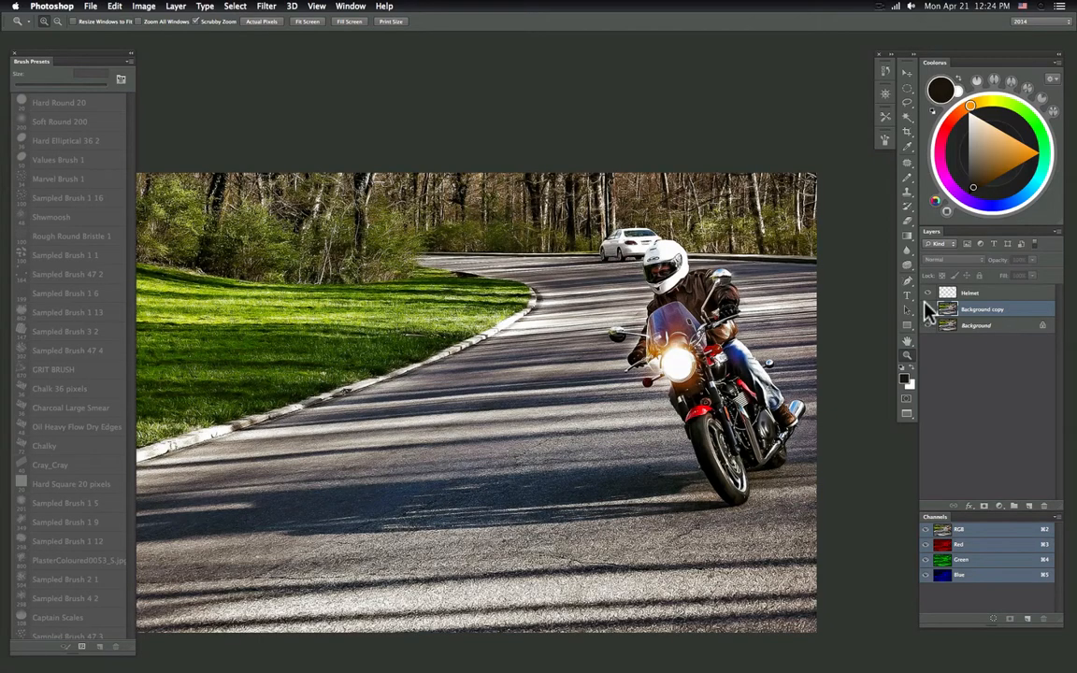
left_click(927, 310)
left_click(927, 310)
left_click(926, 310)
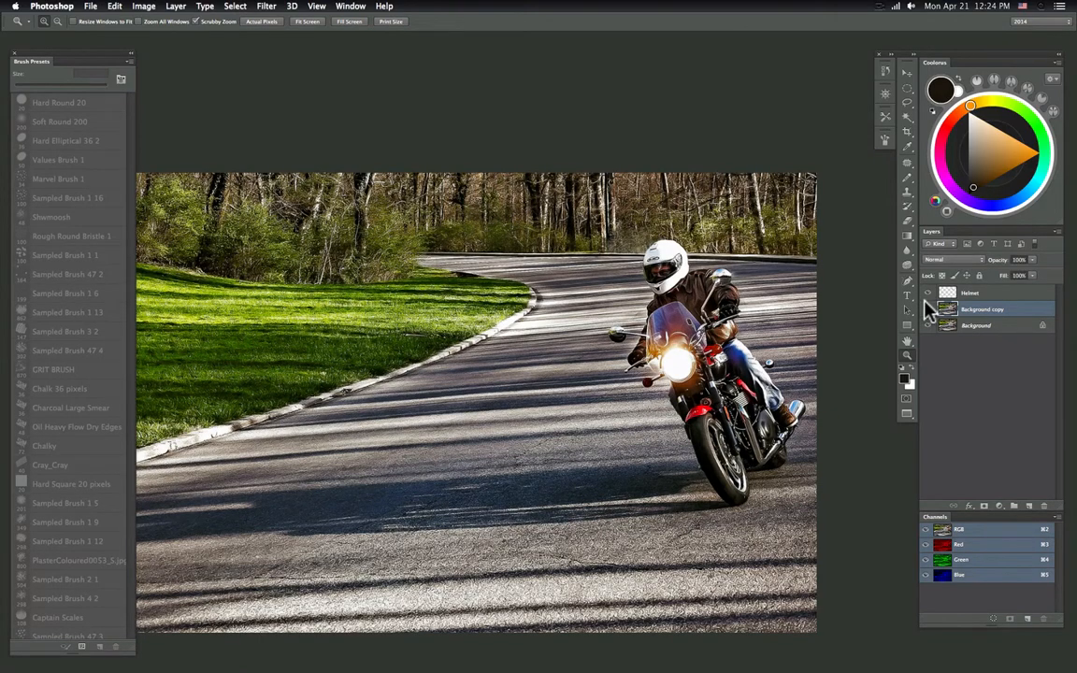
- Set up the Line tool to draw pixels without anti-aliasing, using a near-white colour sampled from the road
left_click_drag(554, 268, 551, 320)
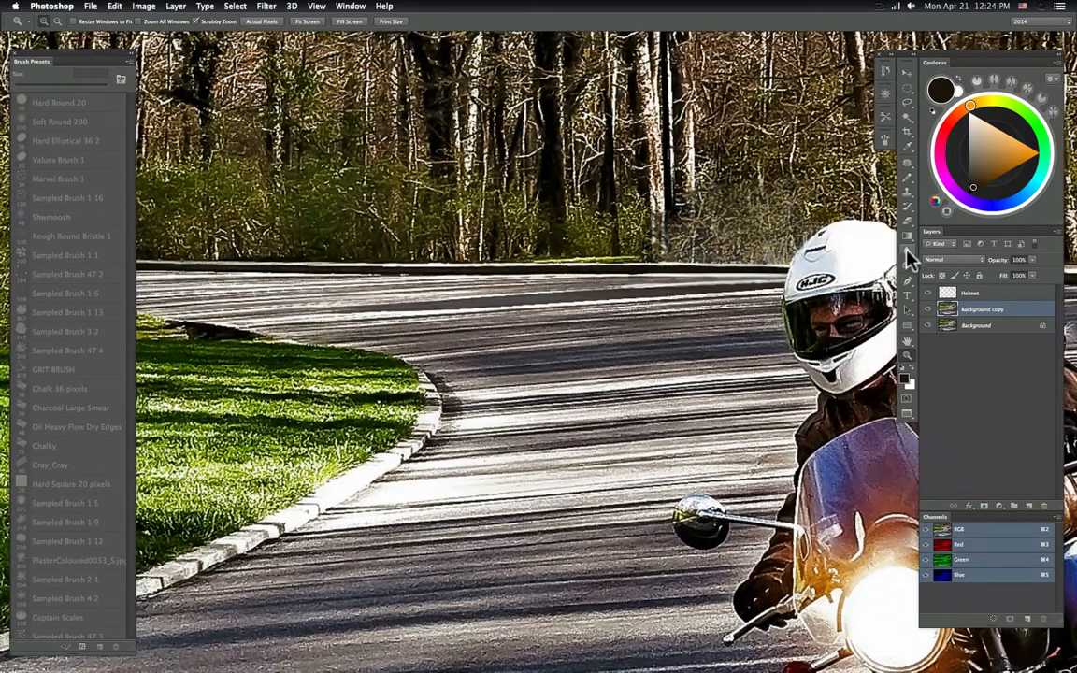
left_click(905, 325)
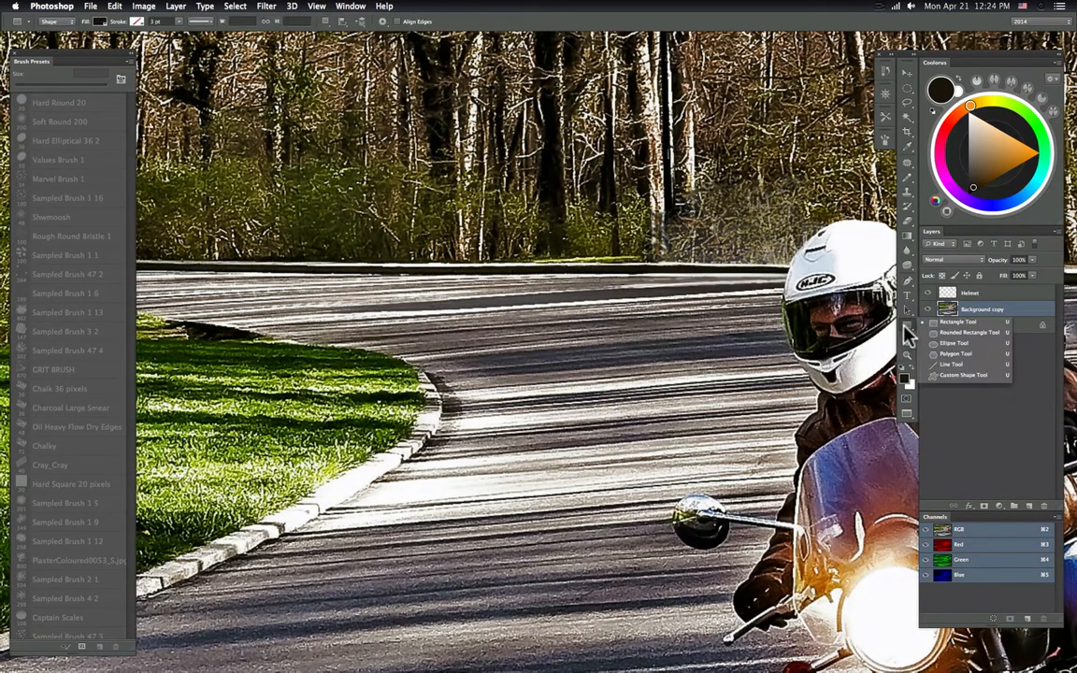
left_click(939, 364)
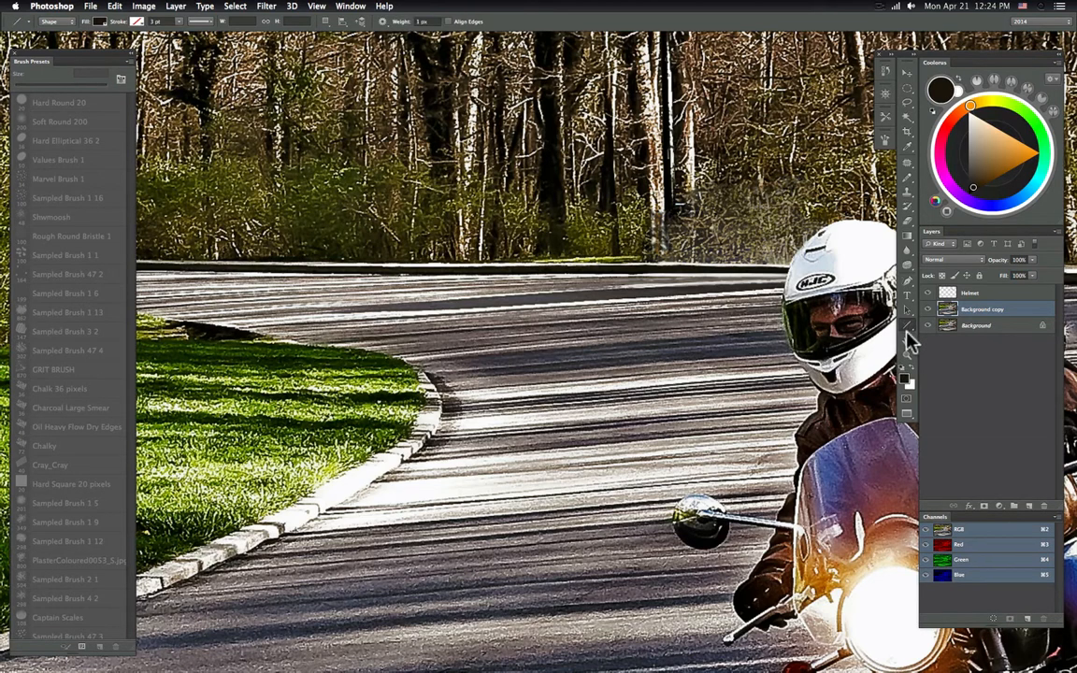
left_click(55, 21)
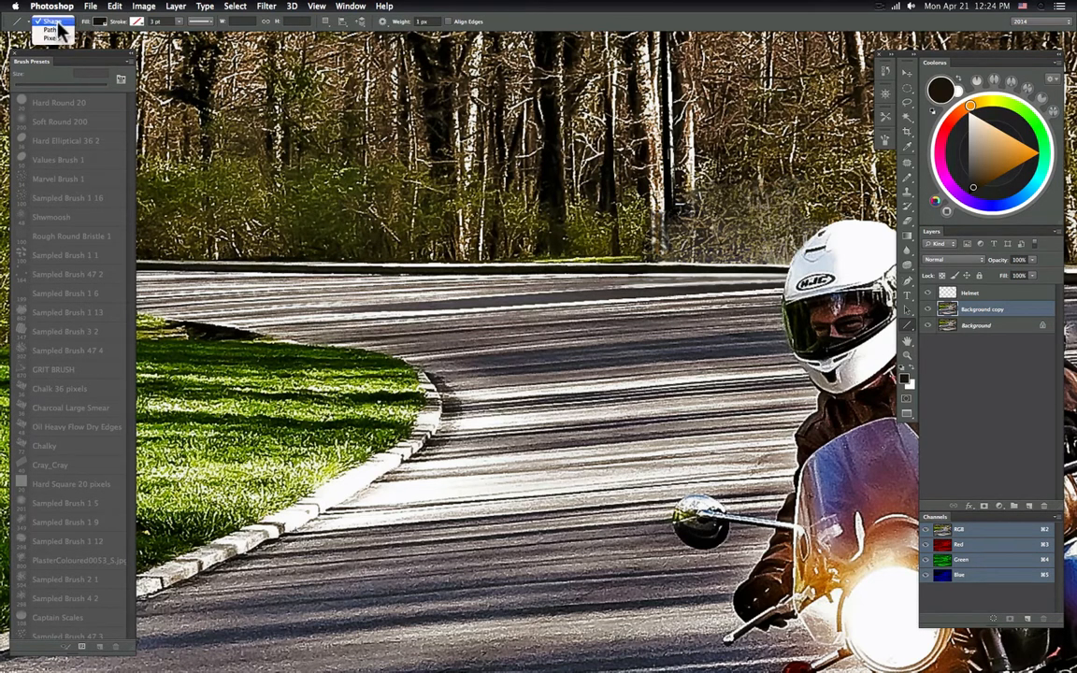
left_click(50, 38)
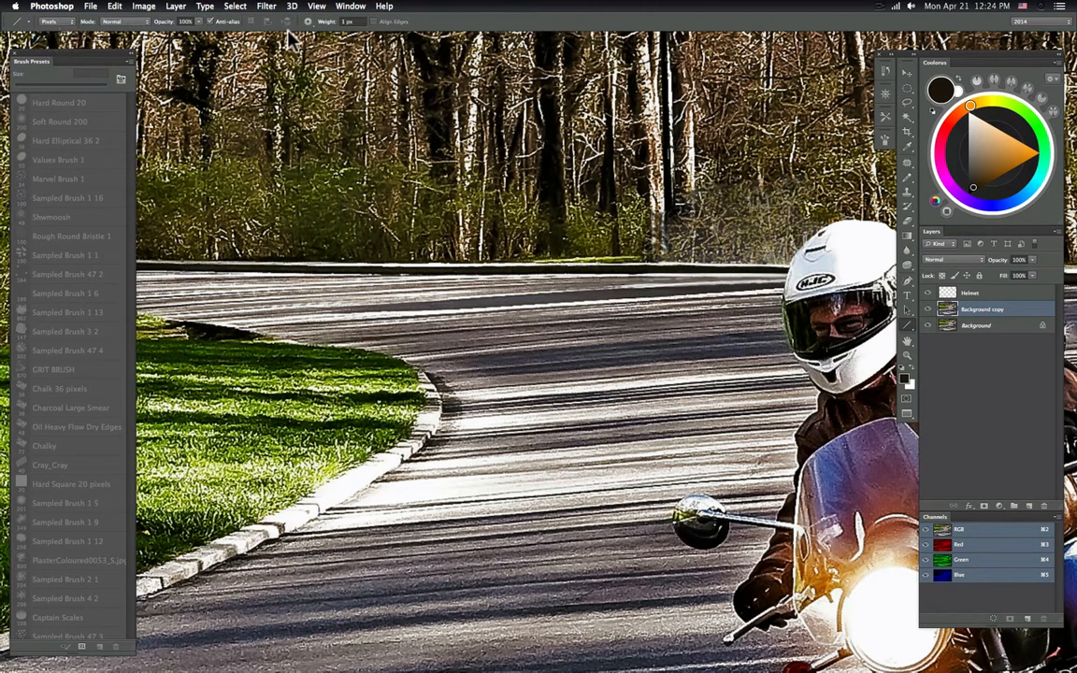
left_click(209, 21)
left_click(535, 309)
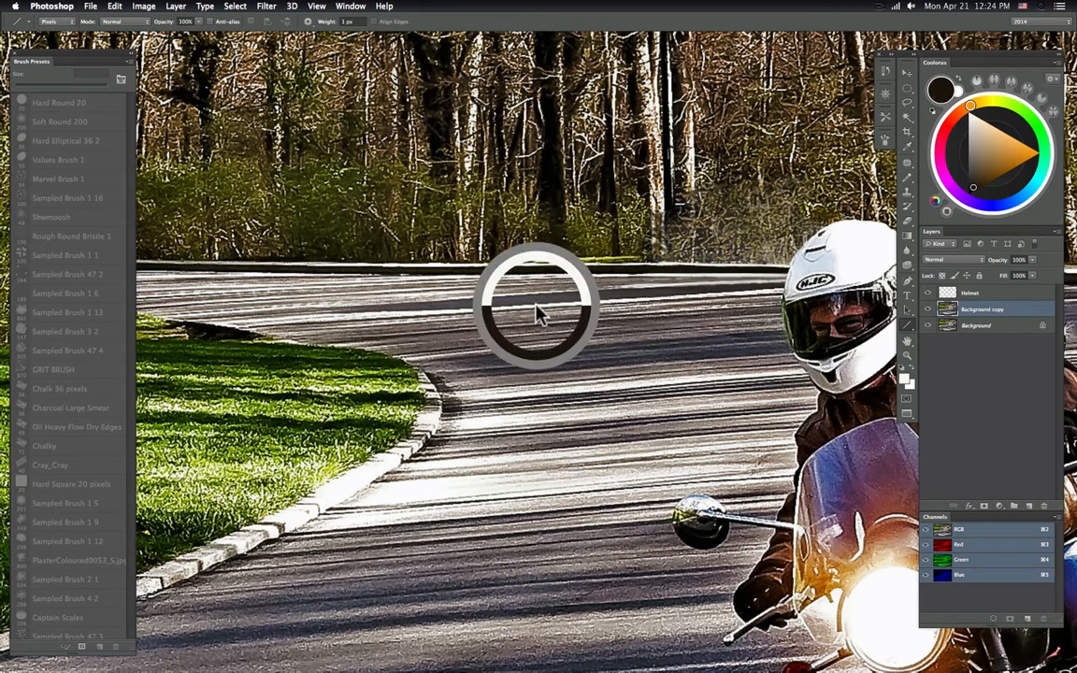
key("x")
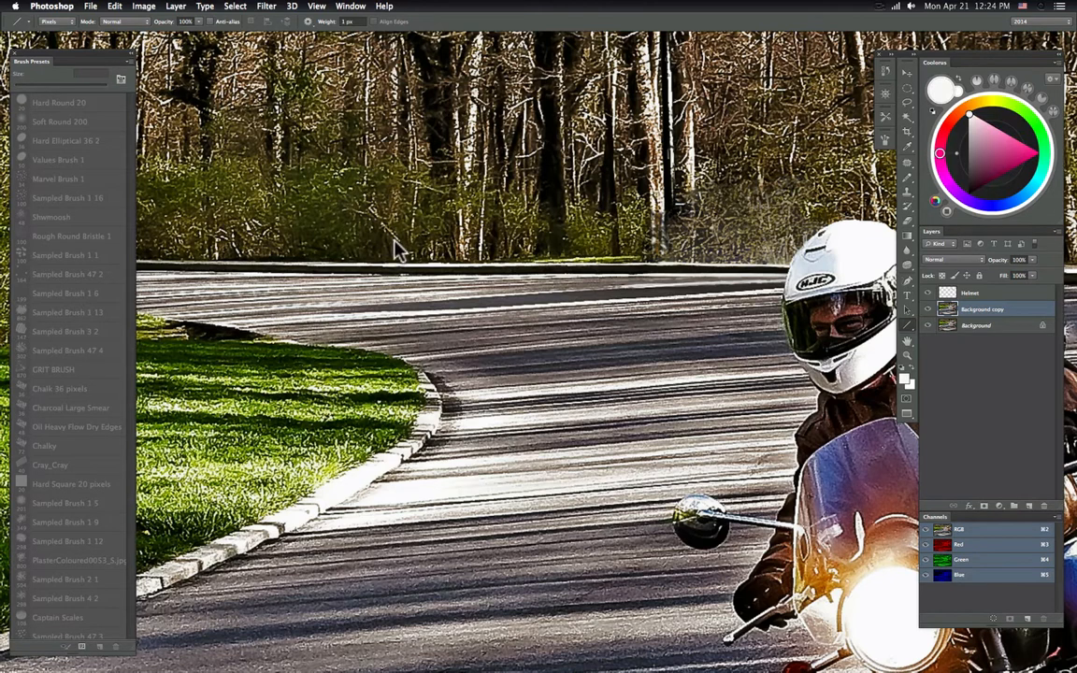
- Try a line at 21% opacity across the far road toward the helmet and undo it
left_click(198, 22)
left_click_drag(197, 32, 161, 33)
left_click_drag(229, 282, 801, 285)
key("super+z")
- Draw three faint white lines, 4 px wide at 9% opacity, along the far road toward the helmet
left_click(326, 23)
left_click_drag(326, 22, 327, 23)
left_click(197, 23)
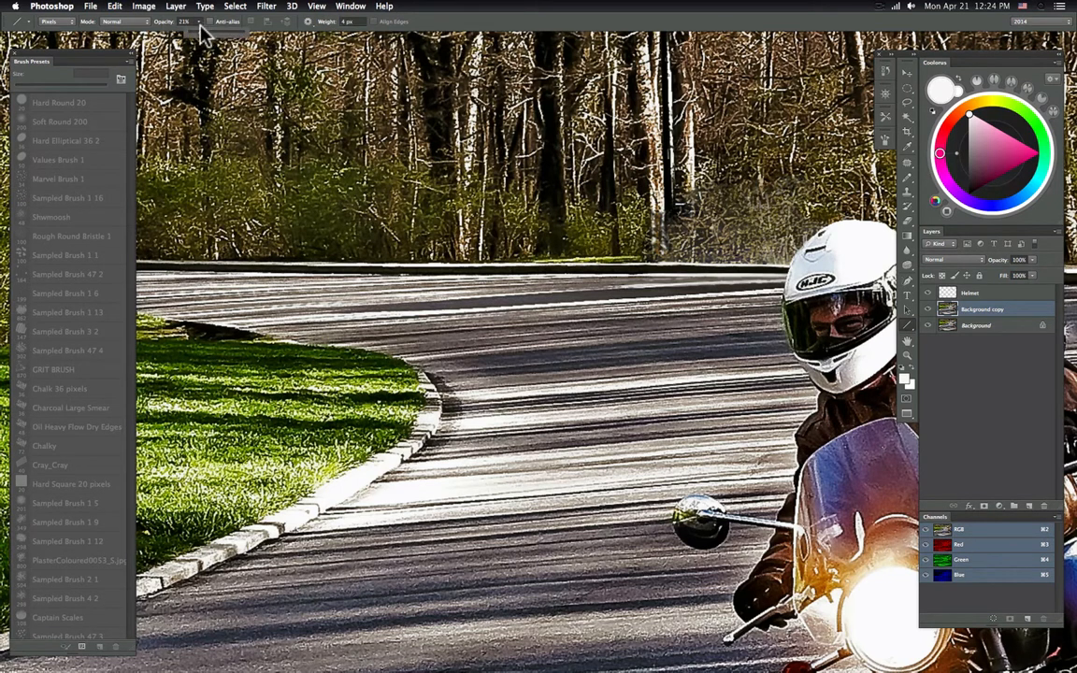
left_click_drag(198, 31, 193, 32)
left_click(450, 27)
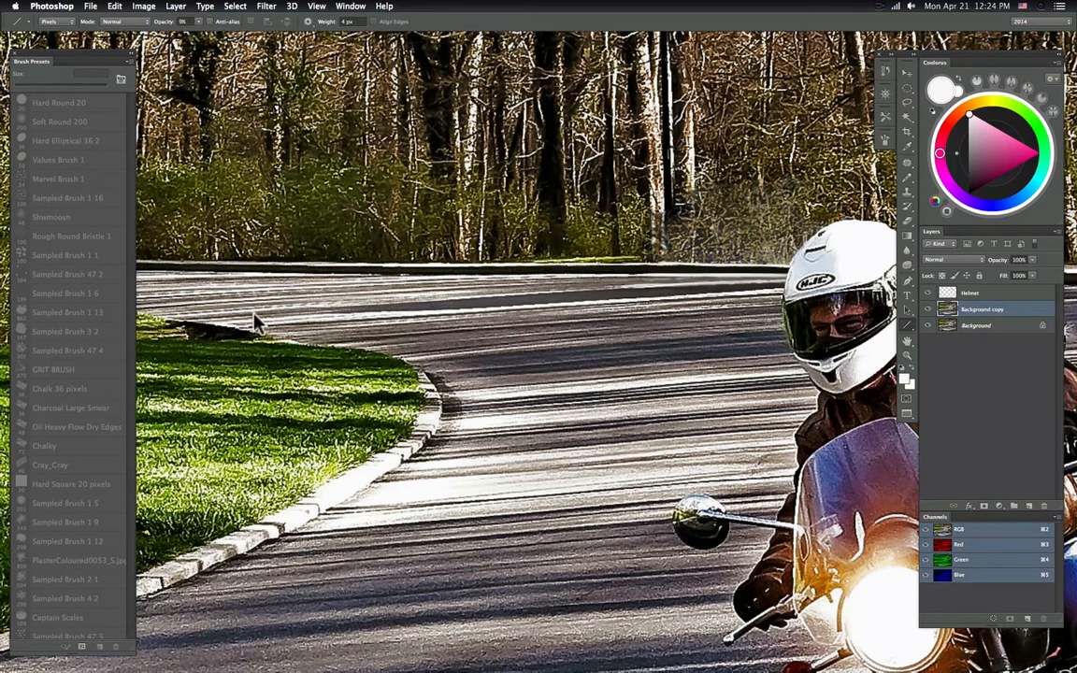
left_click_drag(256, 314, 834, 285)
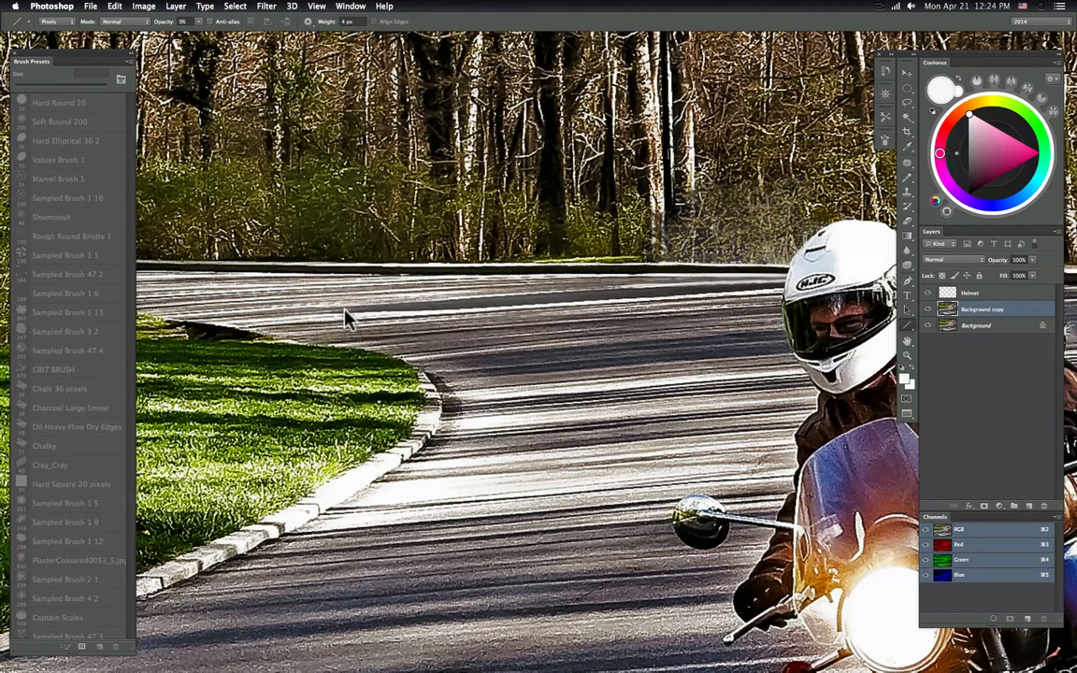
left_click_drag(347, 309, 839, 285)
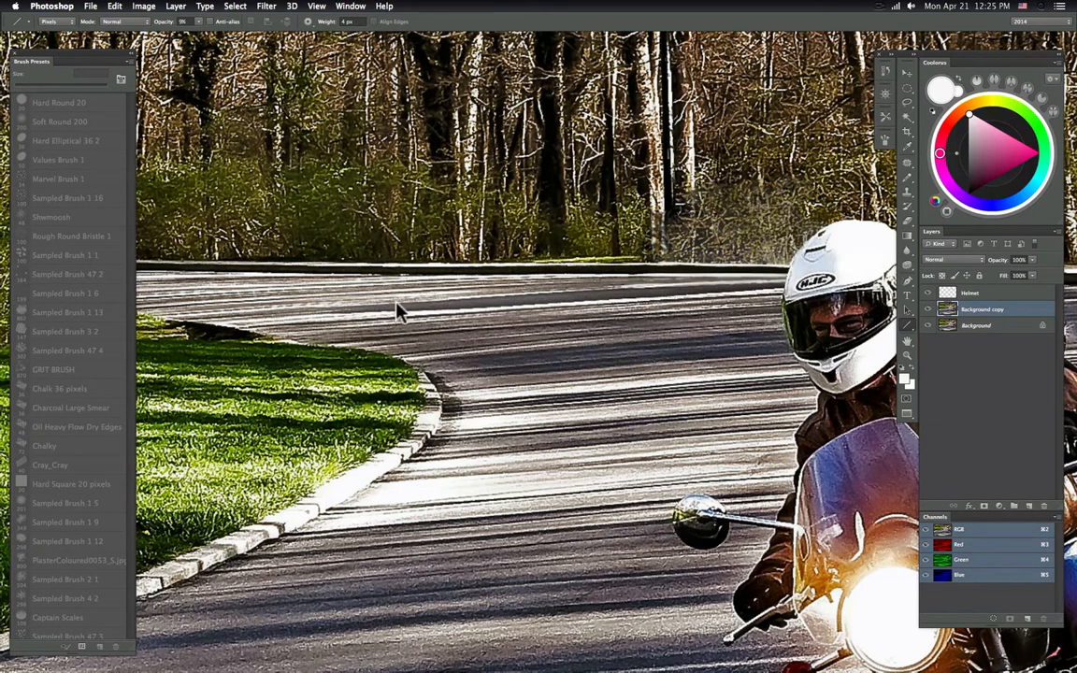
left_click_drag(415, 307, 828, 284)
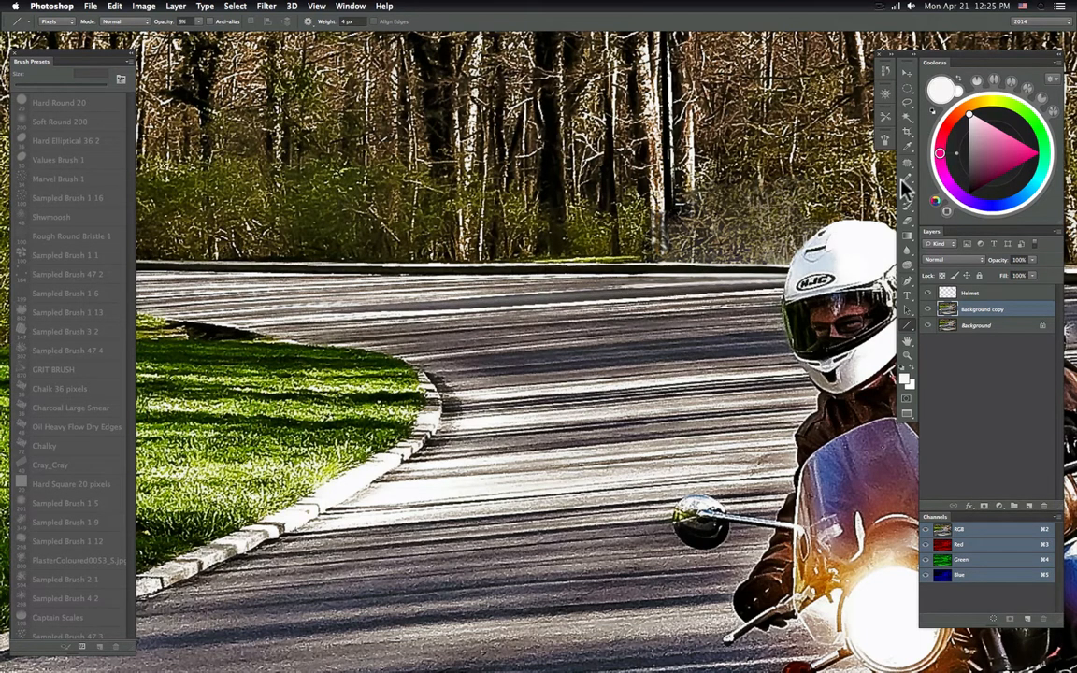
- Return to the pencil, sample a near-white road tone, and set the pencil to 15% opacity and 1 px
key("b")
left_click(352, 318, "alt")
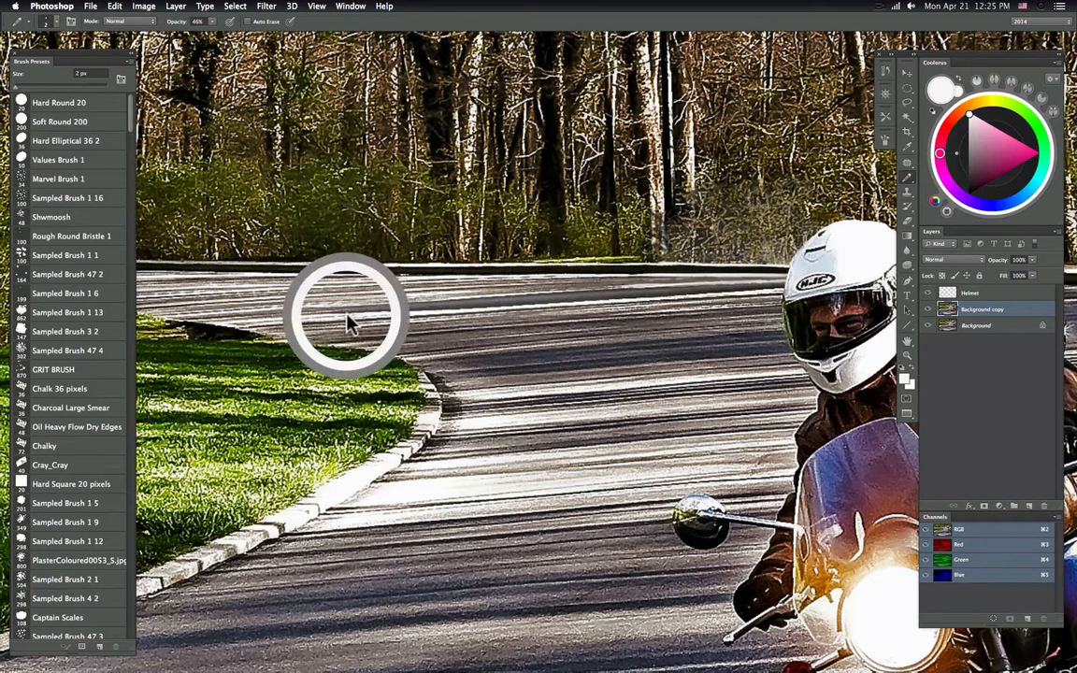
key("super+z")
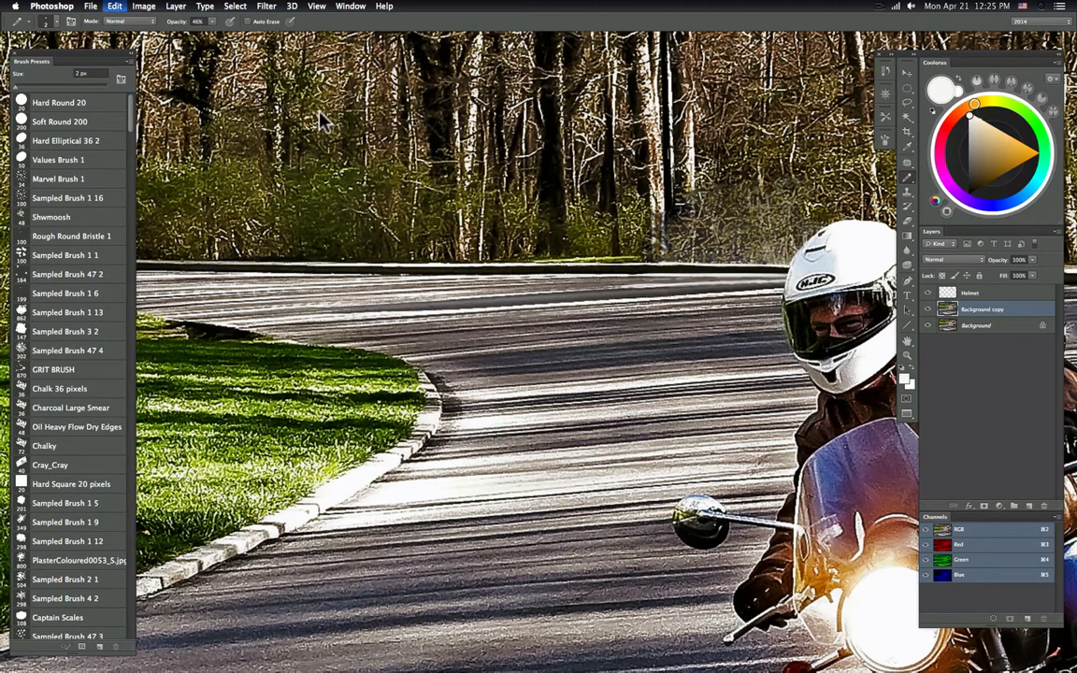
left_click_drag(212, 21, 197, 33)
right_click(416, 308)
left_click_drag(445, 318, 383, 318)
left_click(381, 311)
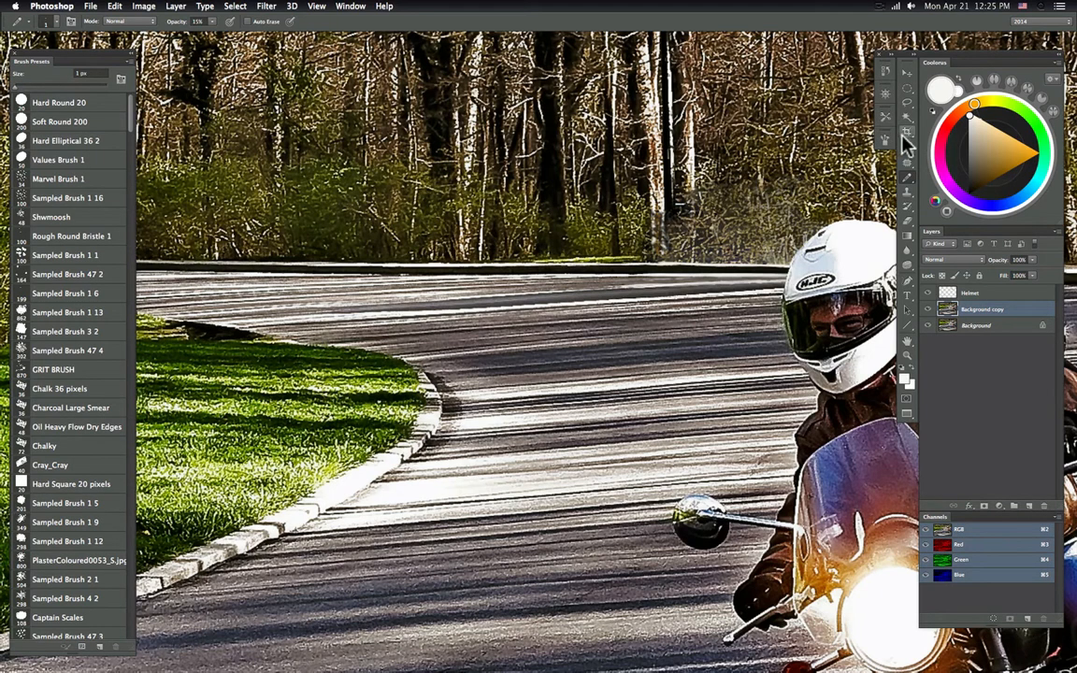
- Patch a long, thin strip of the far road leading toward the helmet, fade the patch to a lower opacity, and deselect
left_click(907, 164)
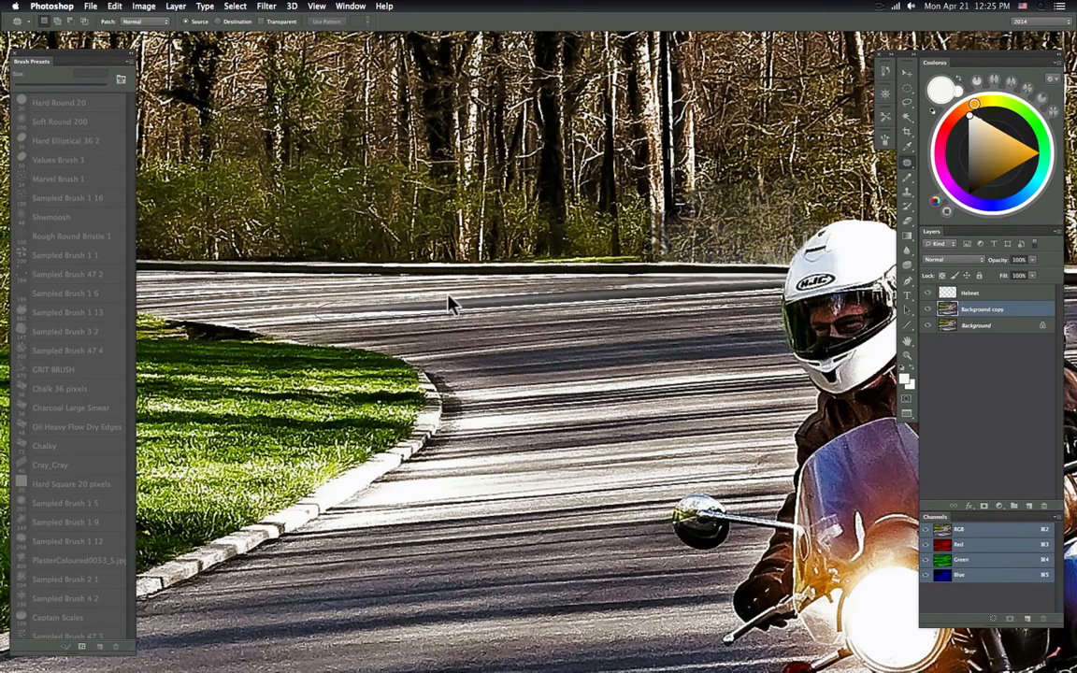
left_click_drag(443, 312, 456, 315)
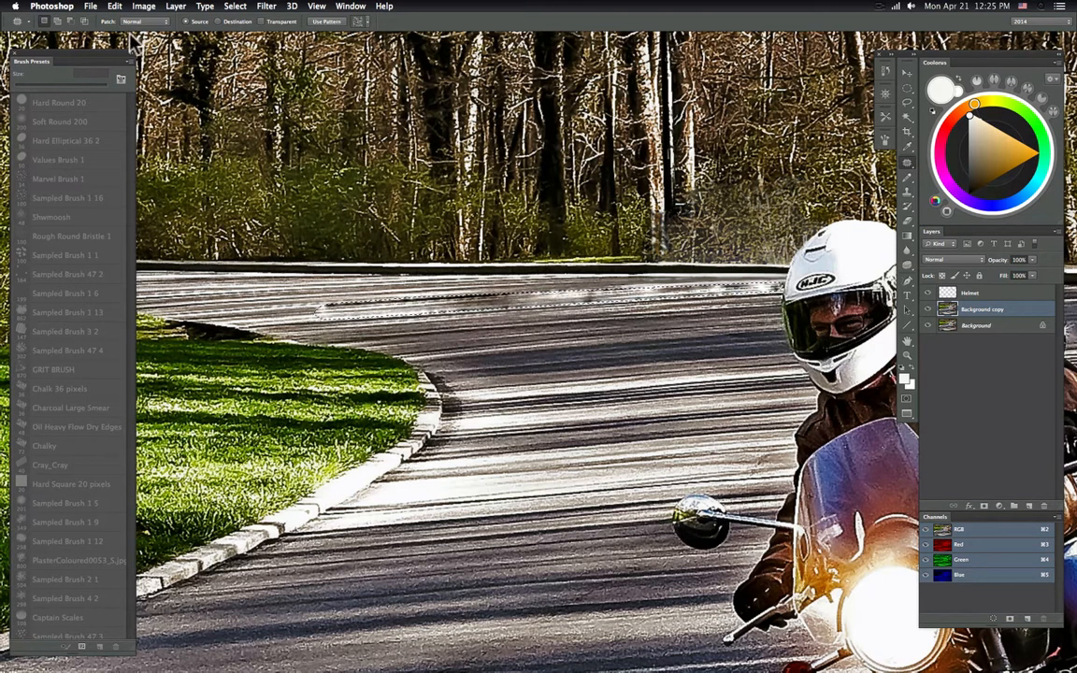
left_click(115, 6)
left_click(149, 62)
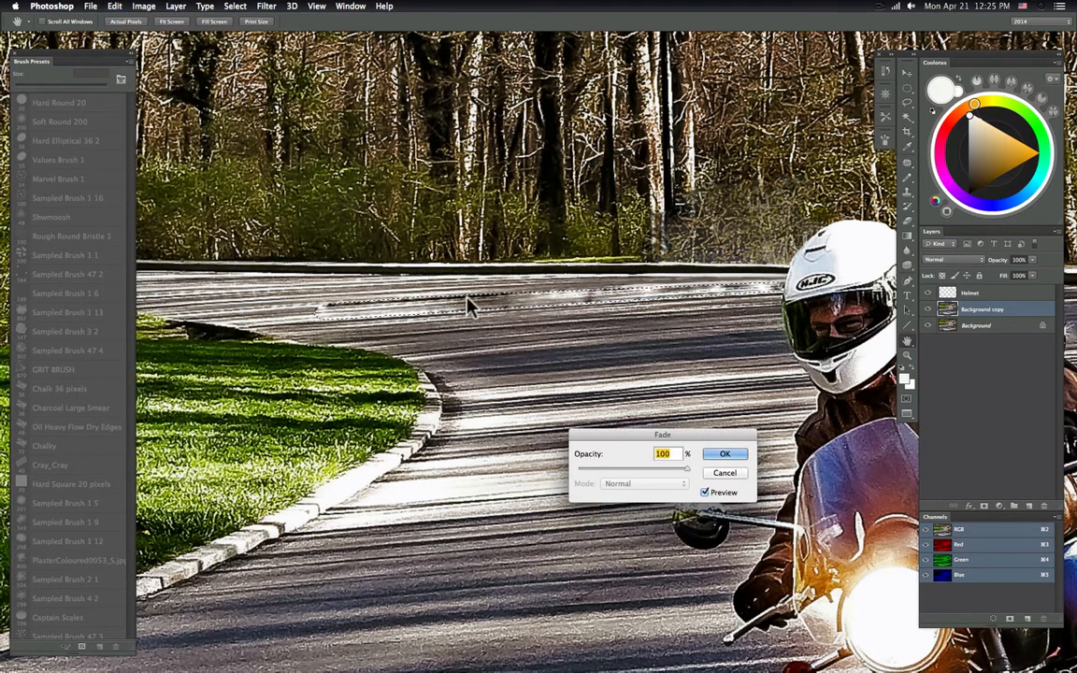
left_click(633, 476)
left_click_drag(633, 475, 598, 477)
left_click(725, 454)
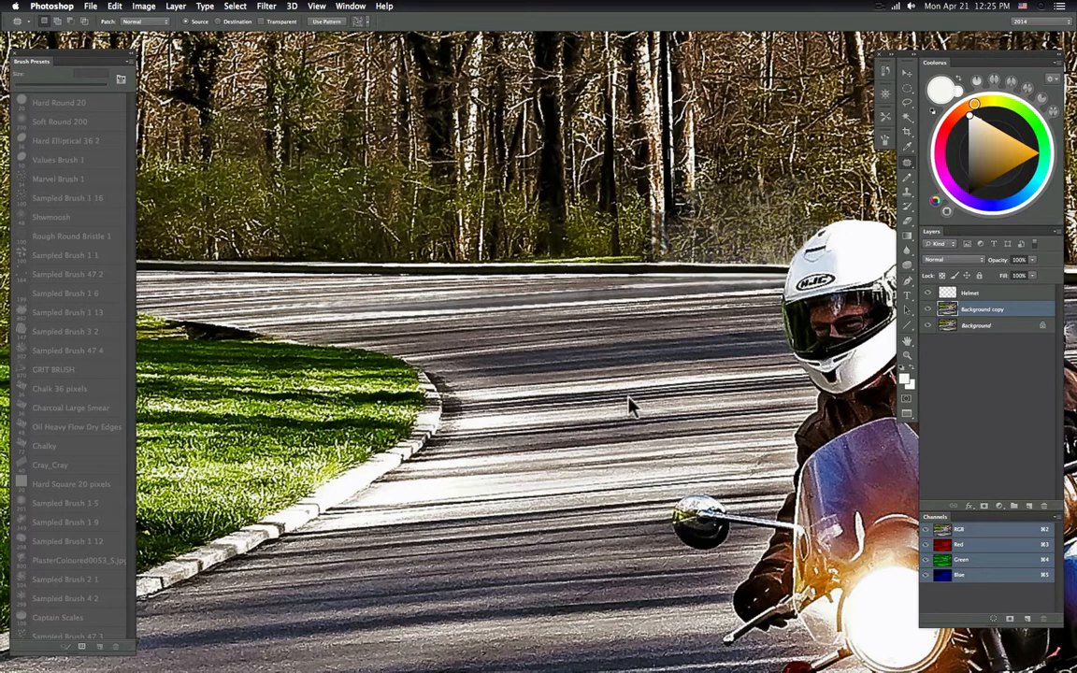
key("super+d")
- Lasso a narrow strip of road beside the helmet, sharpen it, and fade the sharpening to a lower opacity
left_click_drag(704, 266, 546, 277)
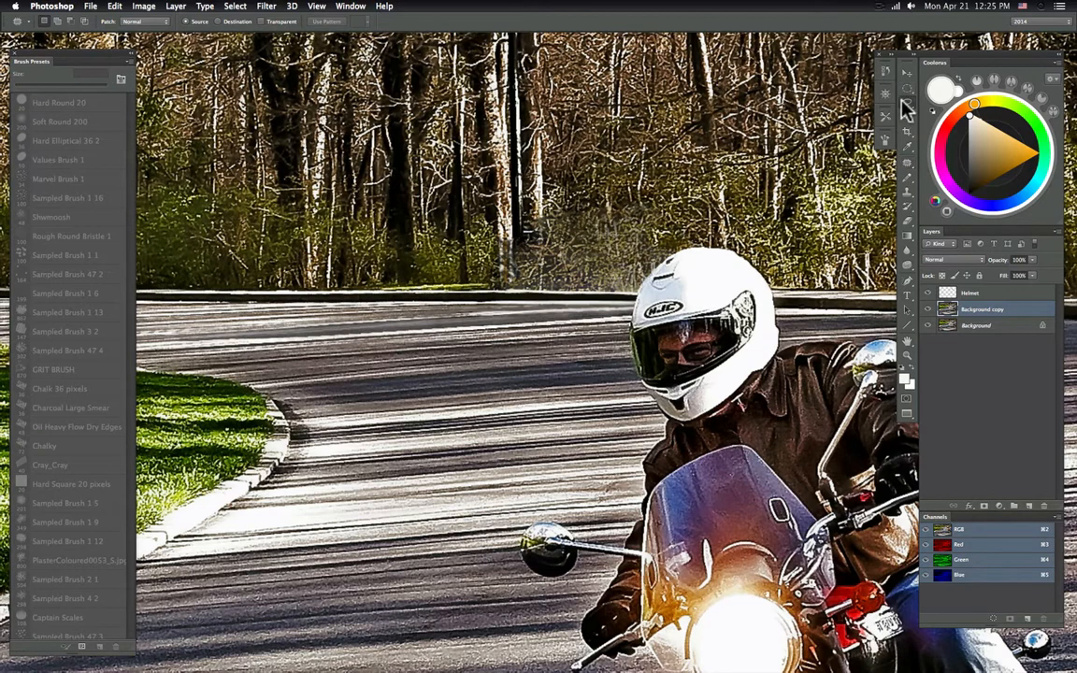
key("l")
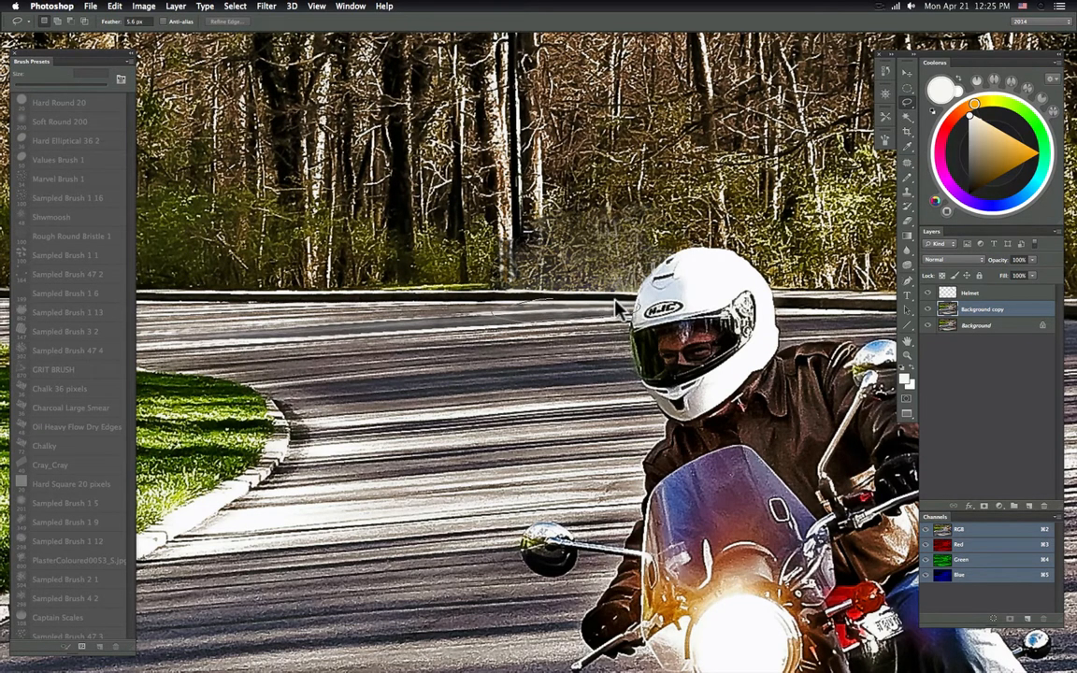
left_click(234, 6)
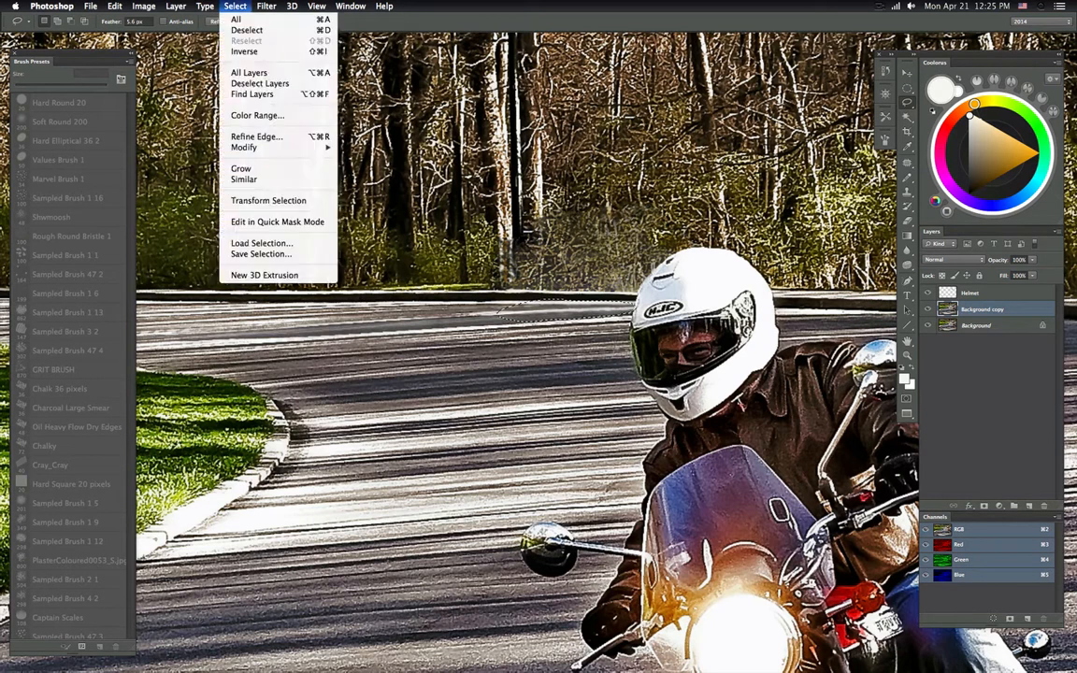
mouse_move(267, 6)
mouse_move(298, 206)
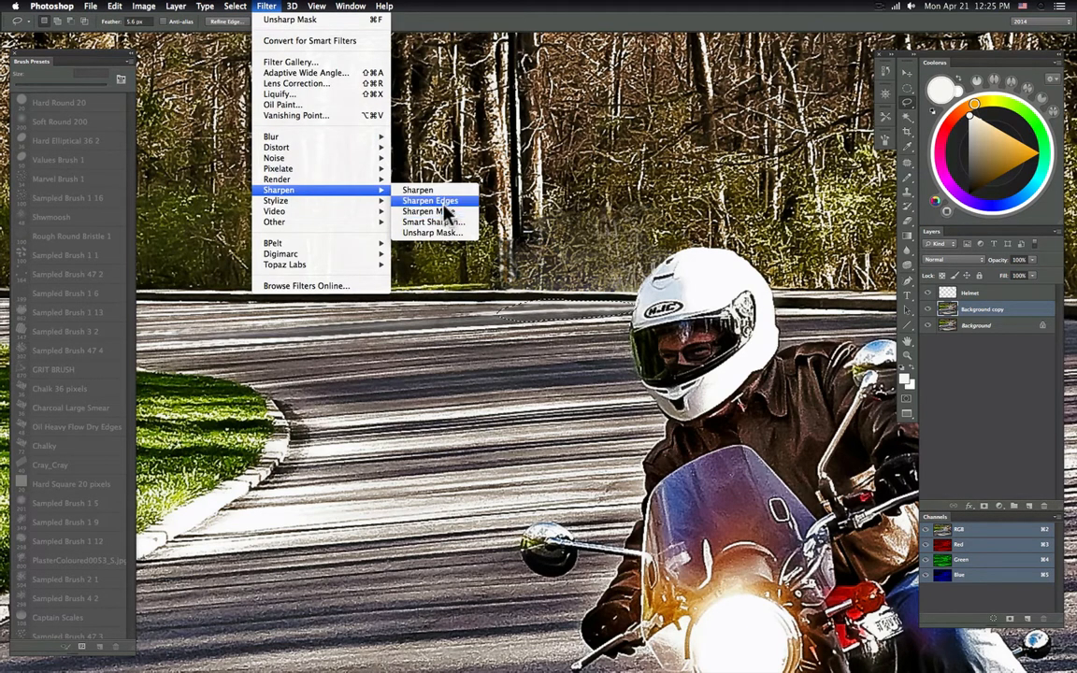
left_click(441, 223)
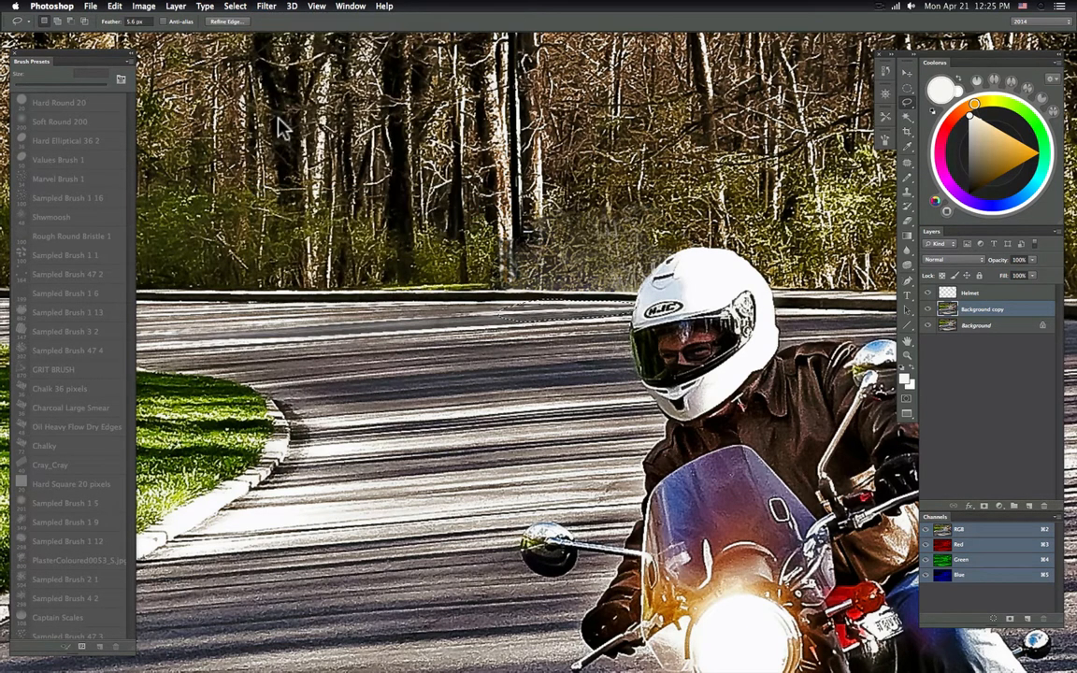
left_click(112, 6)
left_click(125, 64)
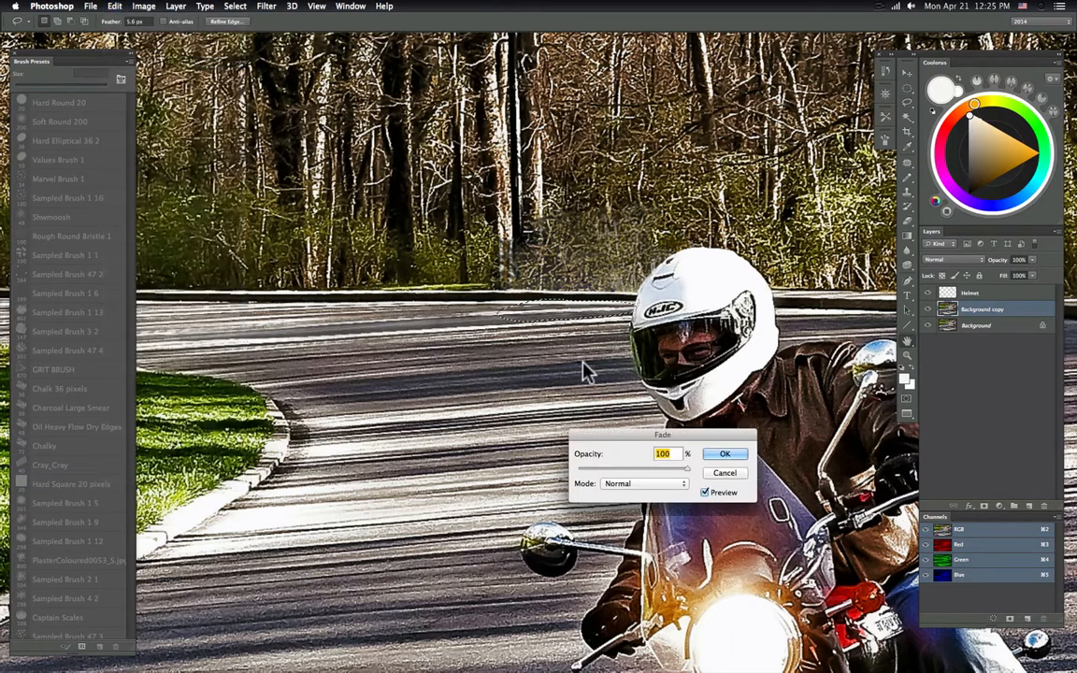
left_click(602, 467)
left_click(720, 455)
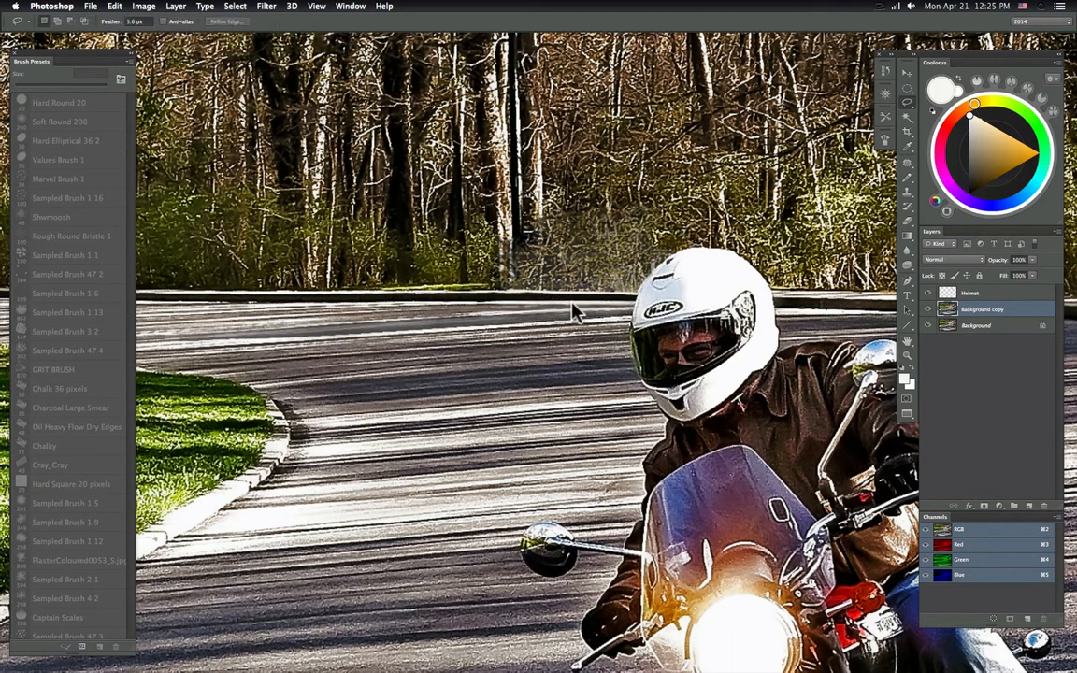
- Select a smaller strip of road right next to the helmet, reapply the sharpening with a fade, and deselect
left_click_drag(589, 313, 635, 315)
key("super+f")
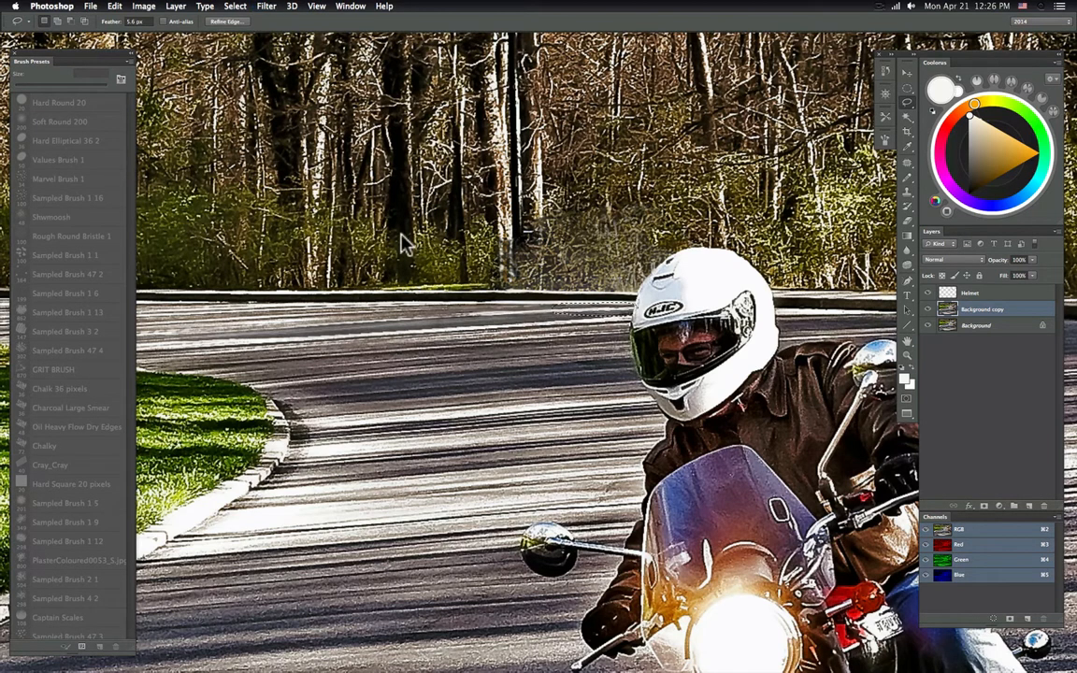
left_click(114, 6)
left_click(116, 58)
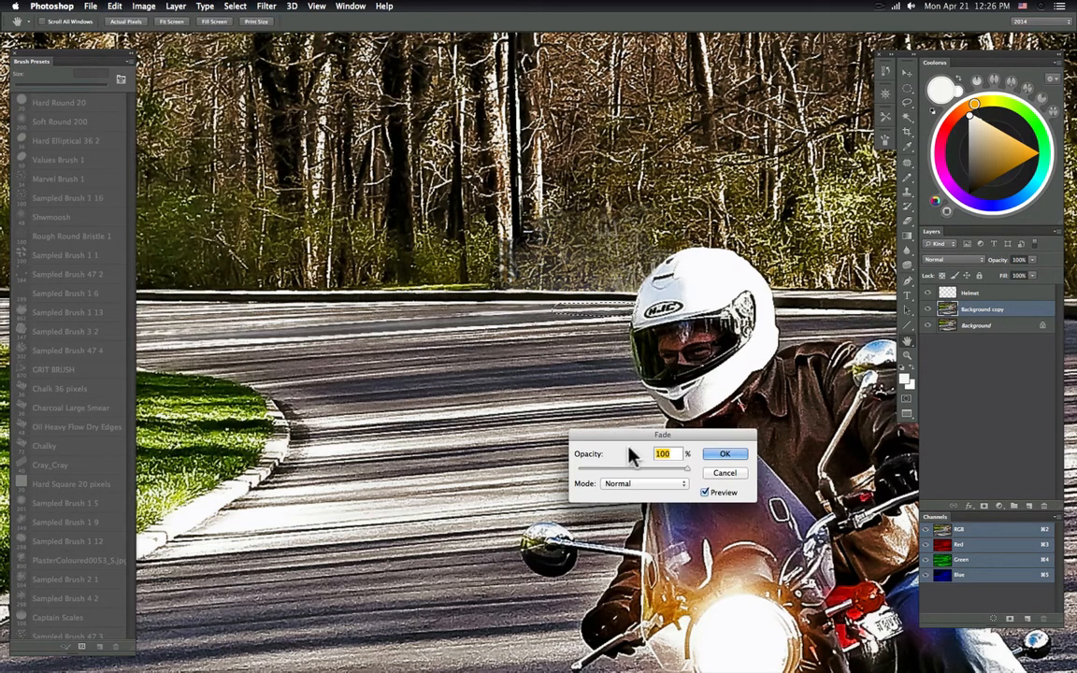
left_click(728, 454)
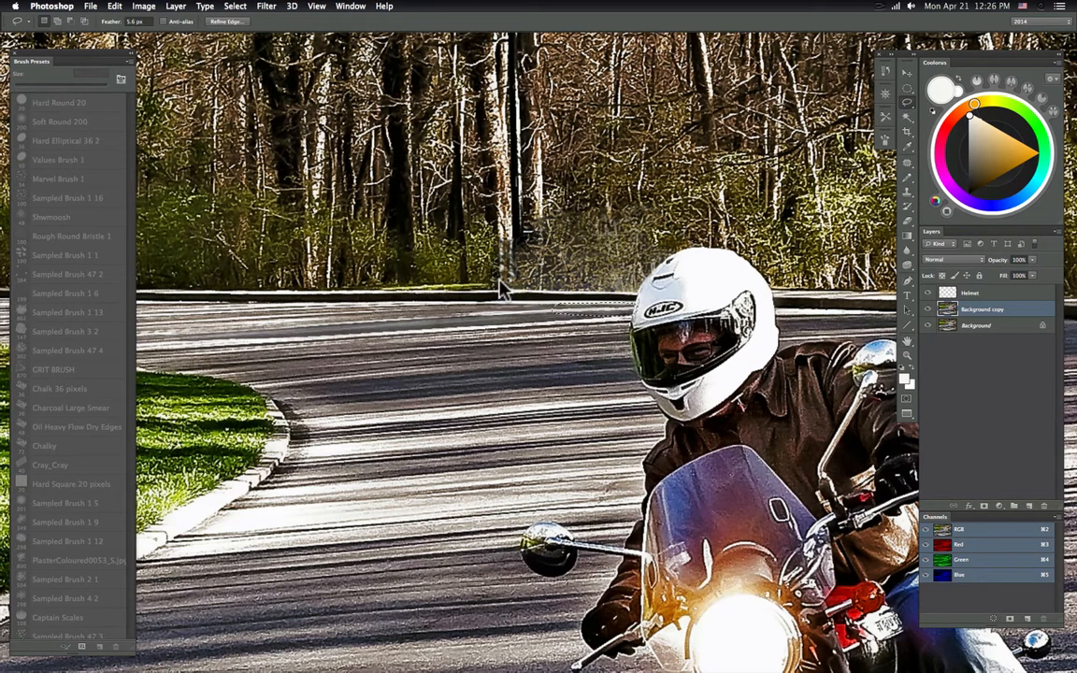
mouse_move(624, 303)
left_mouse_down()
mouse_move(484, 377)
mouse_move(764, 377)
left_mouse_up()
left_click(622, 229)
key("super+d")
- Return to the pencil, sample a light grey tone from the curb behind the helmet, and set the pencil size to 2 px
left_click_drag(844, 363, 496, 406)
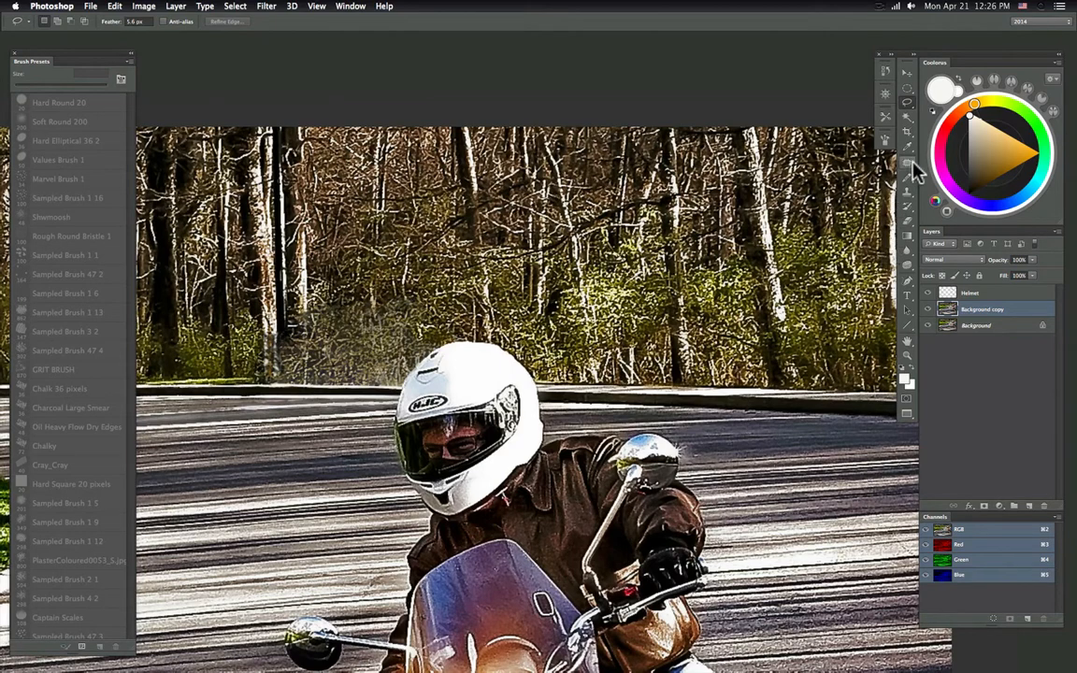
left_click(908, 178)
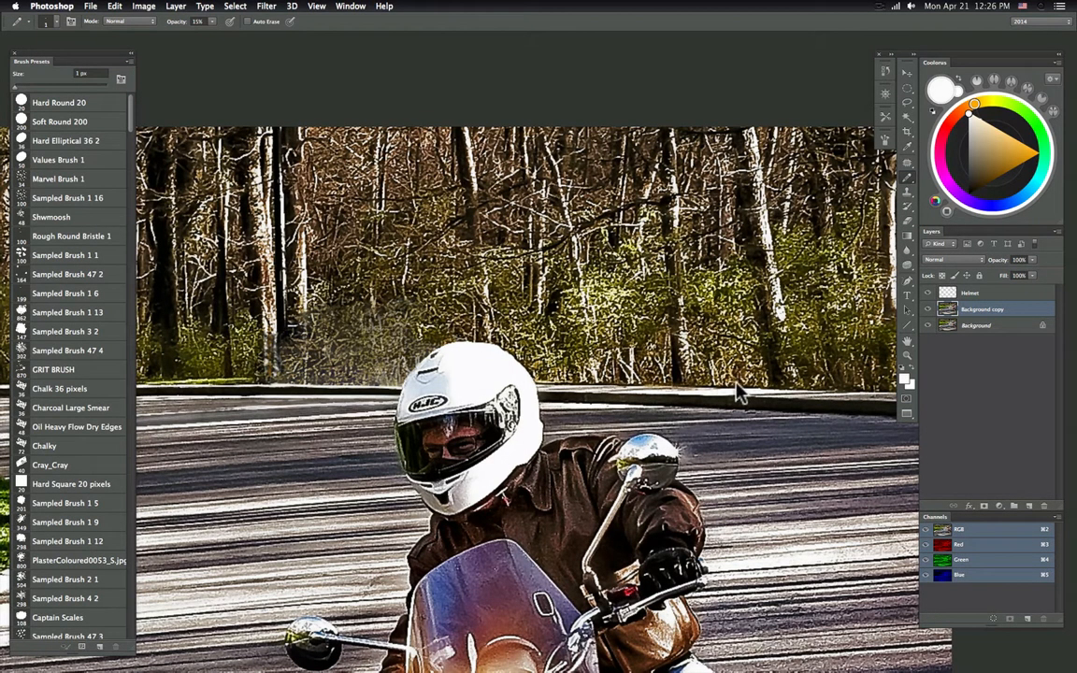
left_click_drag(205, 371, 105, 349)
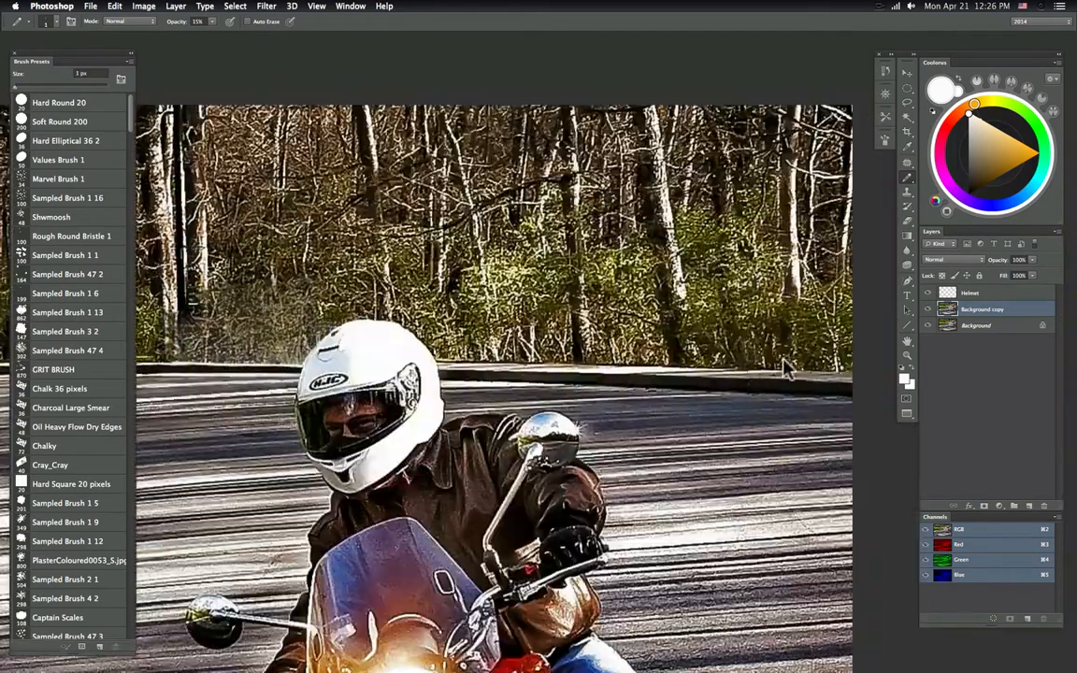
left_click_drag(416, 311, 437, 333)
left_click_drag(528, 292, 243, 269)
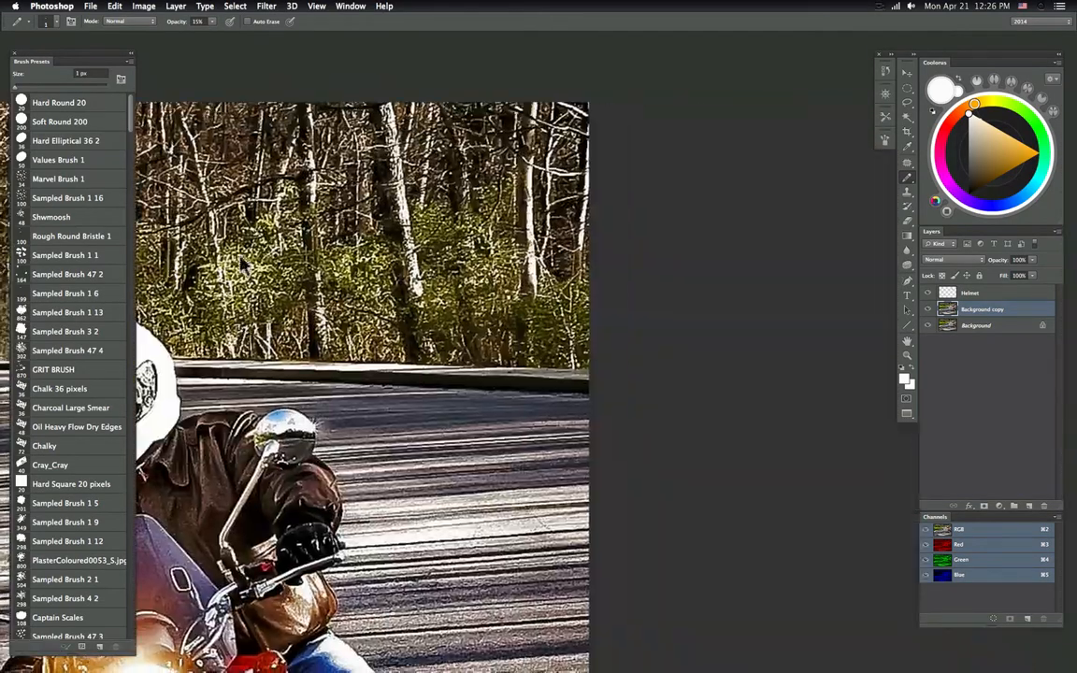
left_click_drag(399, 360, 777, 352)
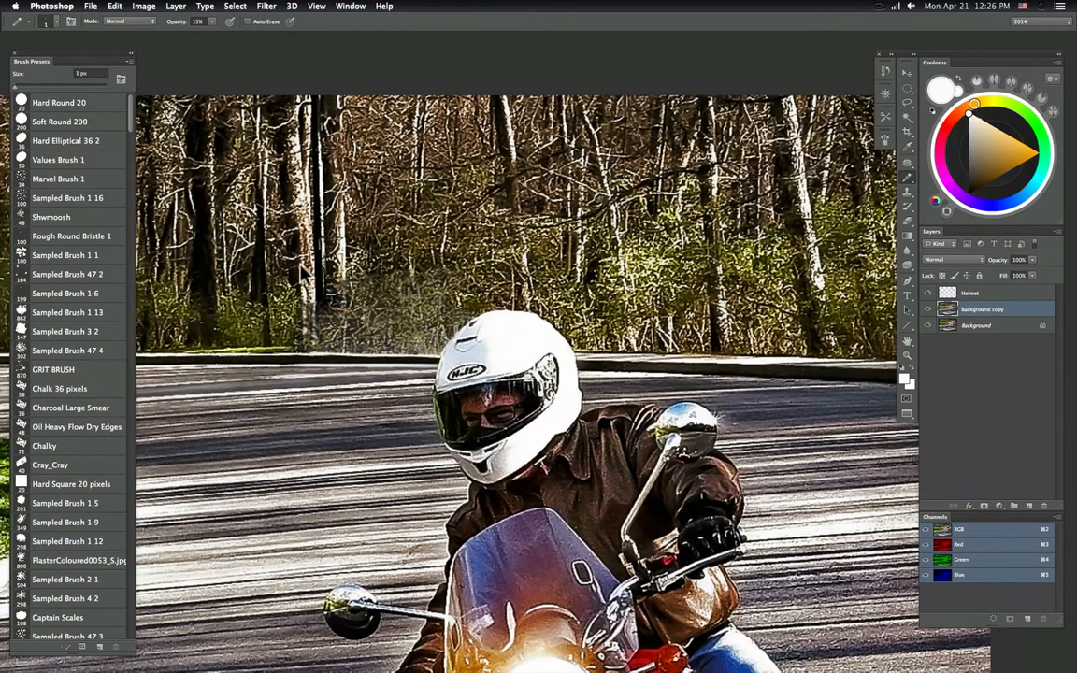
left_click(322, 360, "alt")
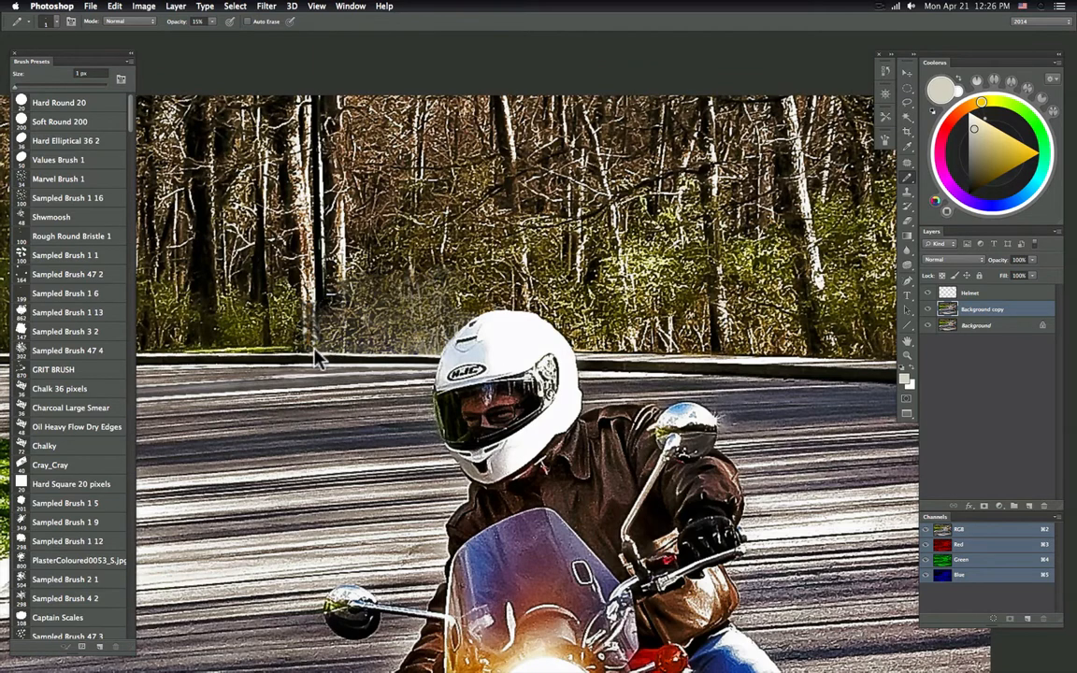
right_click(365, 362)
type("5")
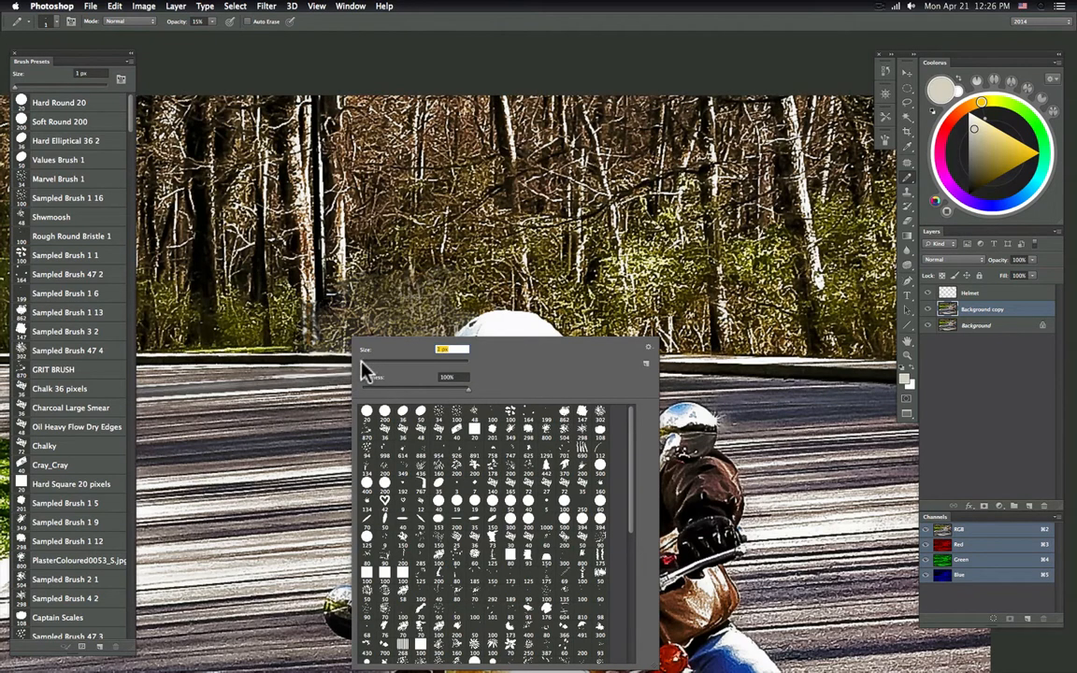
type("2")
left_click(315, 352)
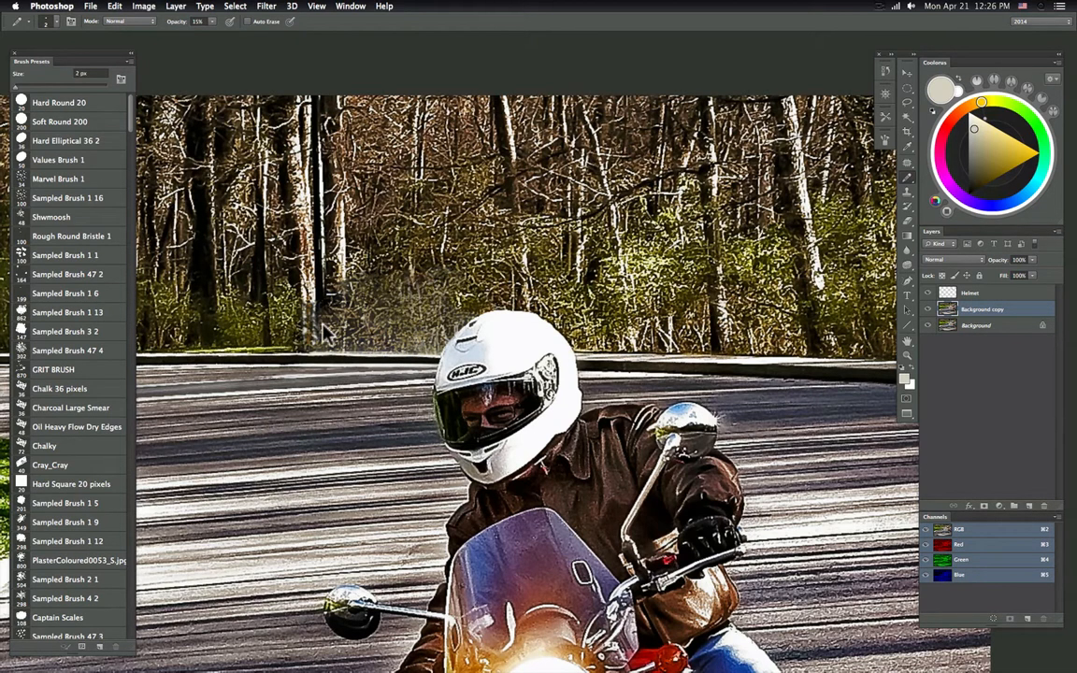
- Paint over the curb's light top edge behind the helmet in a sampled near-white, using the Cray_Cray brush at 4 px
left_click(907, 357)
mouse_move(382, 357)
left_mouse_down()
mouse_move(495, 365)
mouse_move(443, 408)
left_mouse_up()
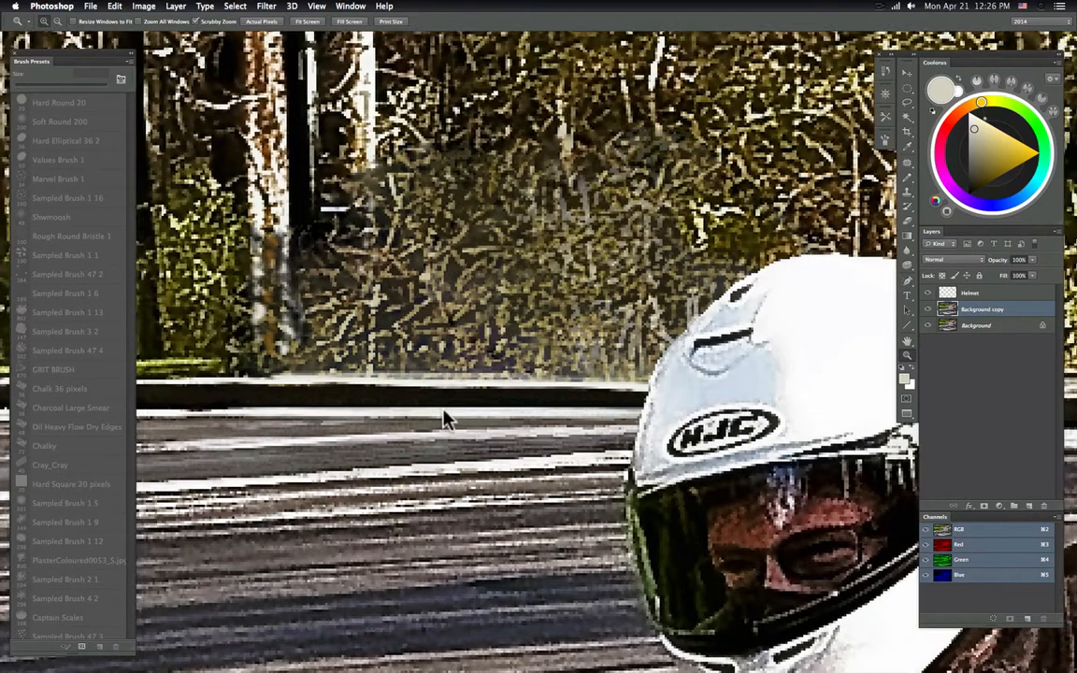
key("b")
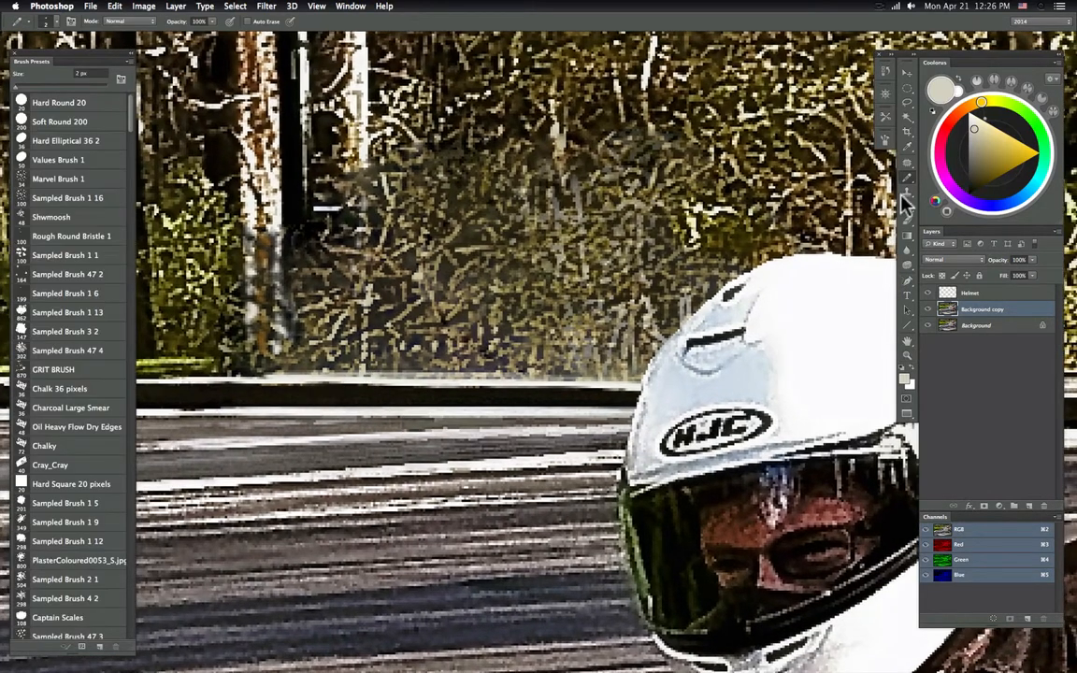
left_click_drag(908, 178, 945, 177)
right_click(670, 301)
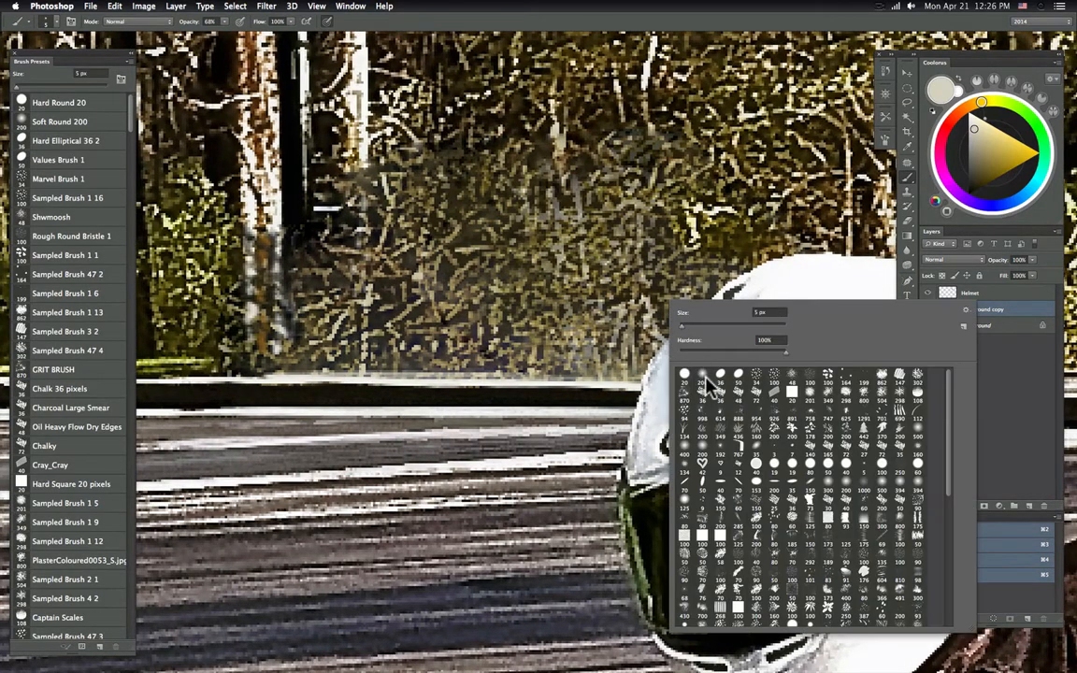
left_click(770, 402)
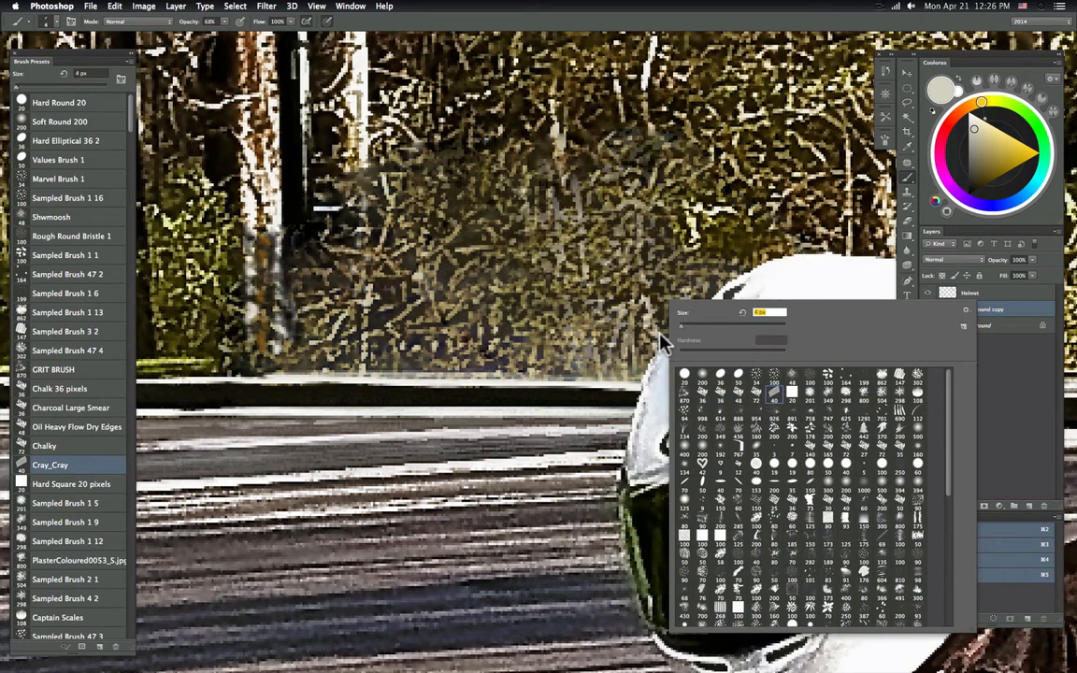
left_click(289, 379, "alt")
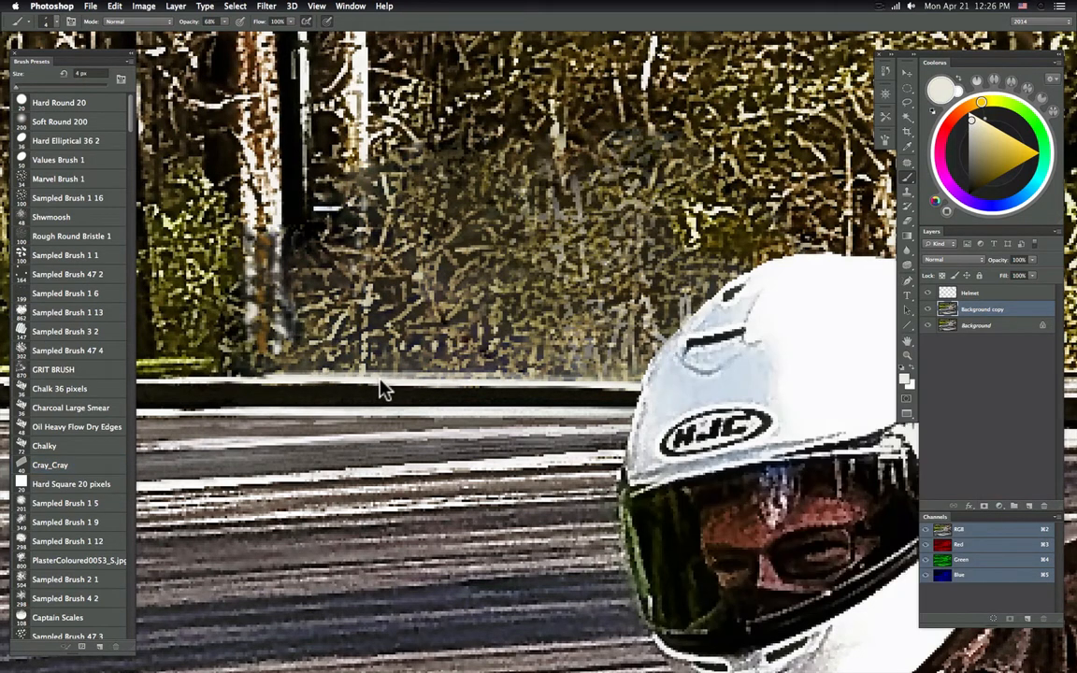
mouse_move(493, 377)
left_mouse_down()
mouse_move(446, 387)
mouse_move(469, 382)
left_mouse_up()
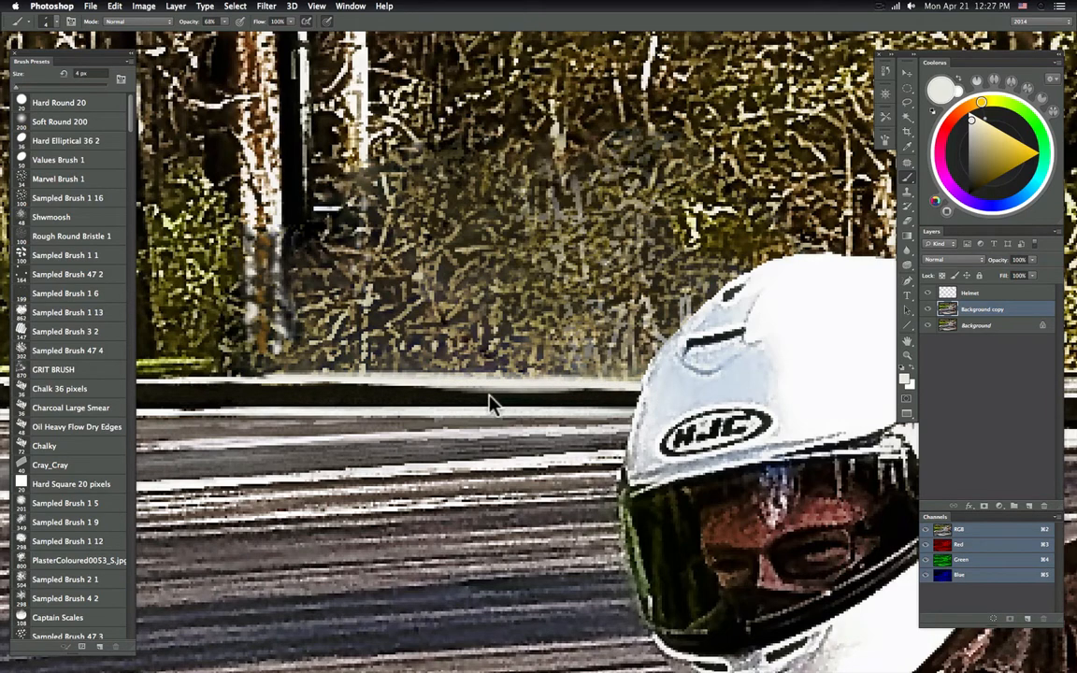
- Refine the boundary between curb and undergrowth behind the helmet with the Hard Round brush at 3 px, using sampled dark and tan tones
left_click(493, 404, "alt")
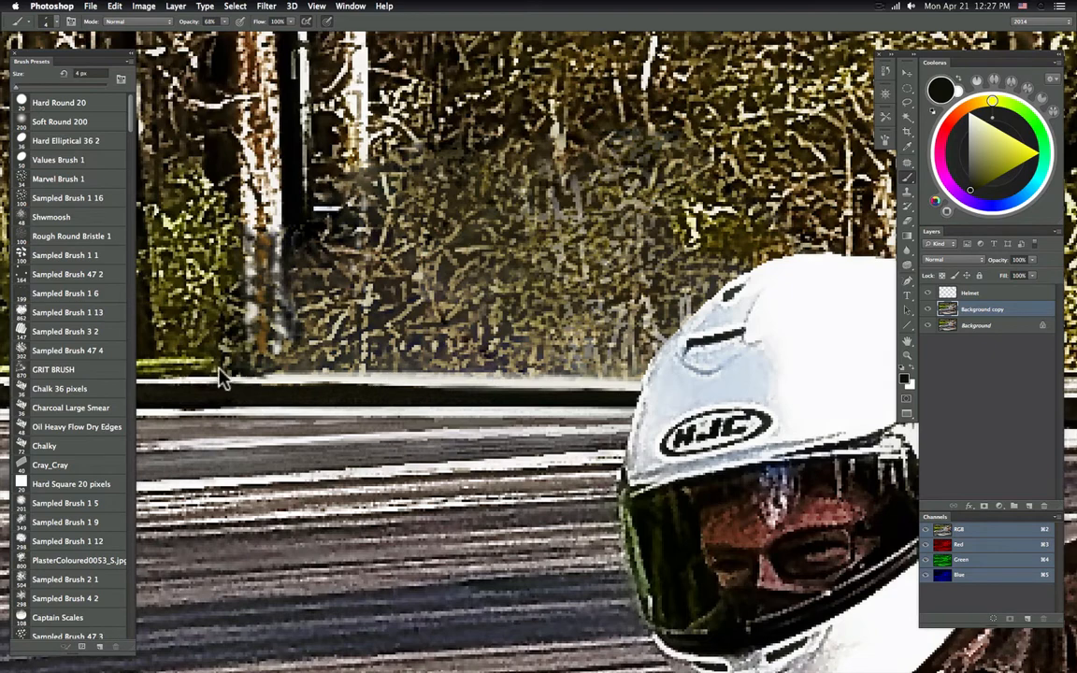
right_click(334, 342)
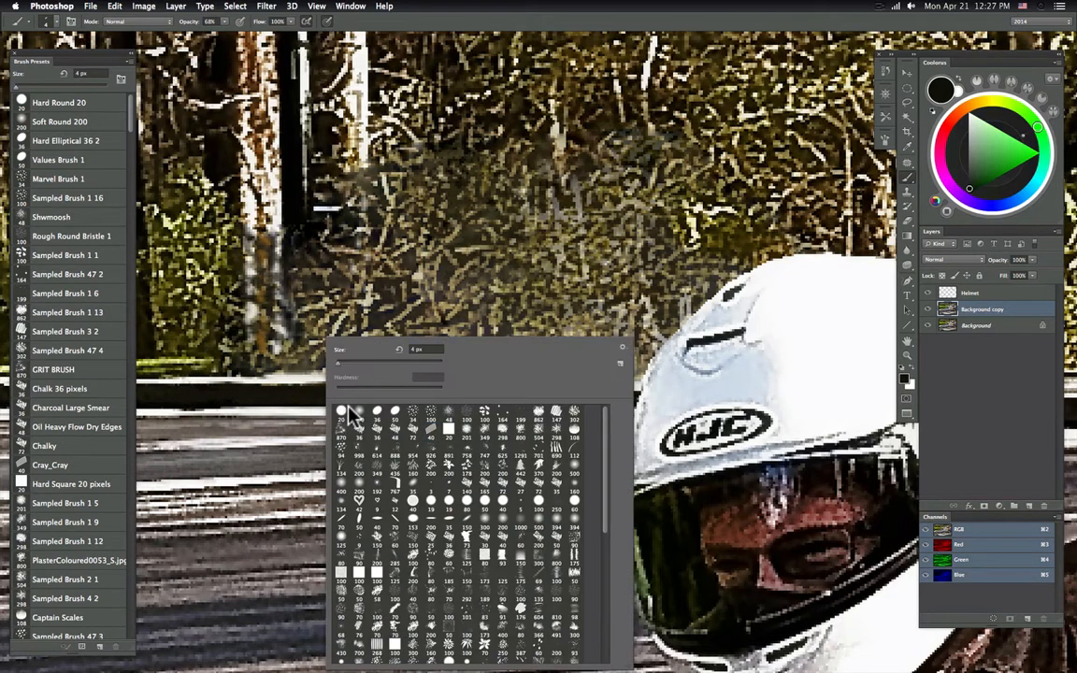
left_click(342, 411)
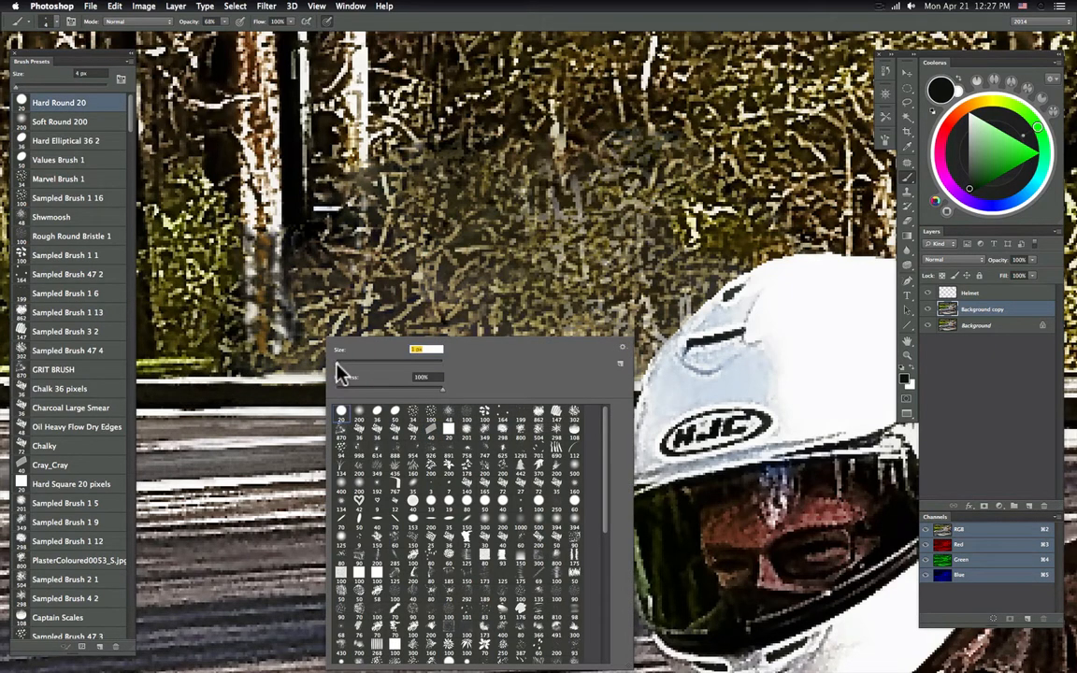
left_click(261, 379)
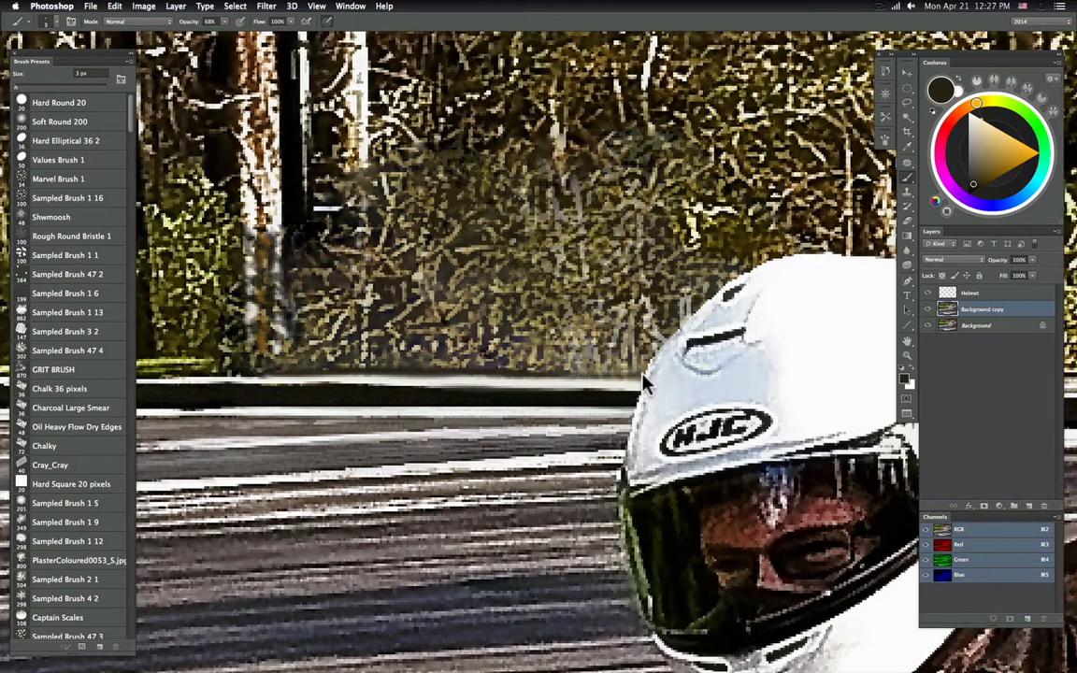
left_click(575, 374, "alt")
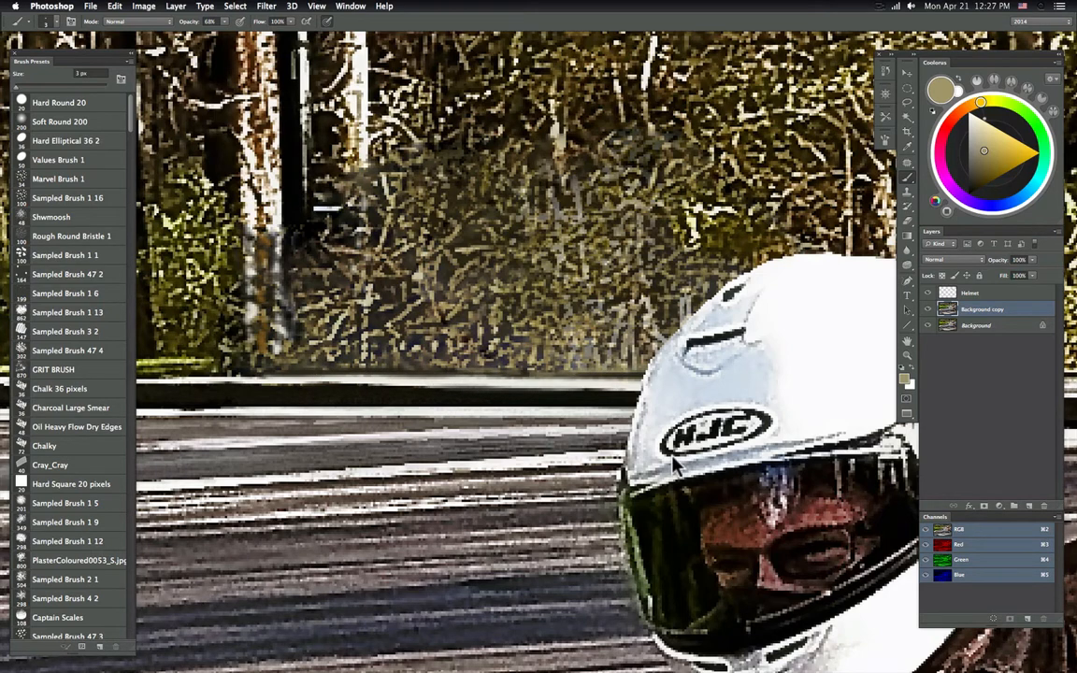
scroll(469, 245, "right", 10)
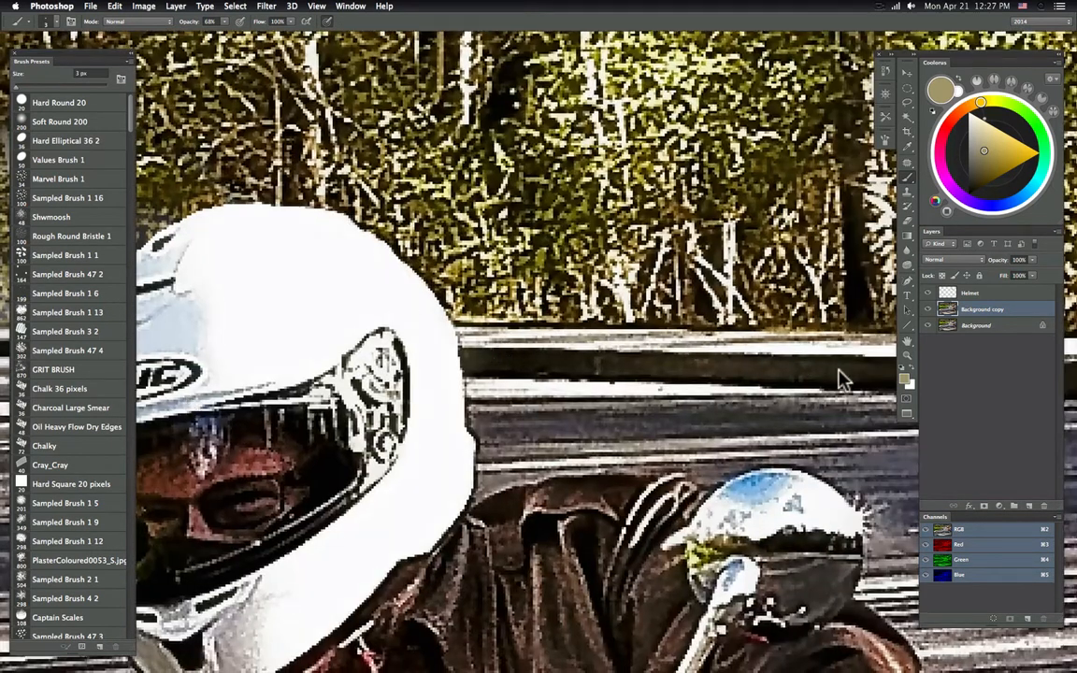
key("z")
left_click_drag(750, 408, 713, 416)
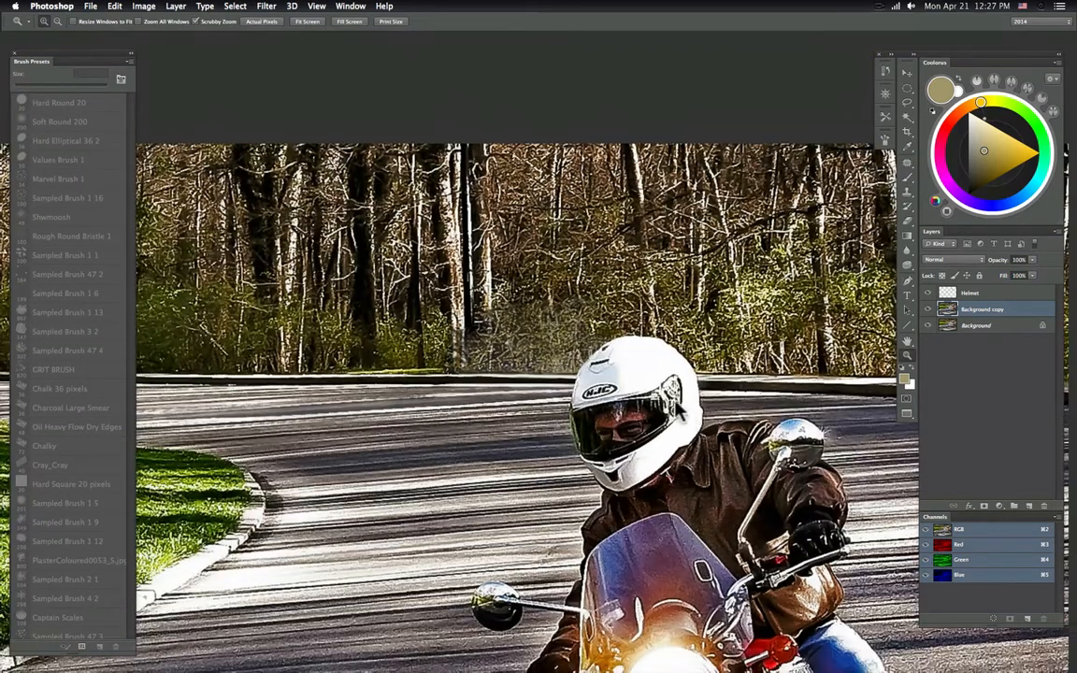
- Touch up the curb's upper boundary beside the helmet with sampled dark tones at 3 px and fade the last brush stroke
left_click_drag(510, 380, 561, 381)
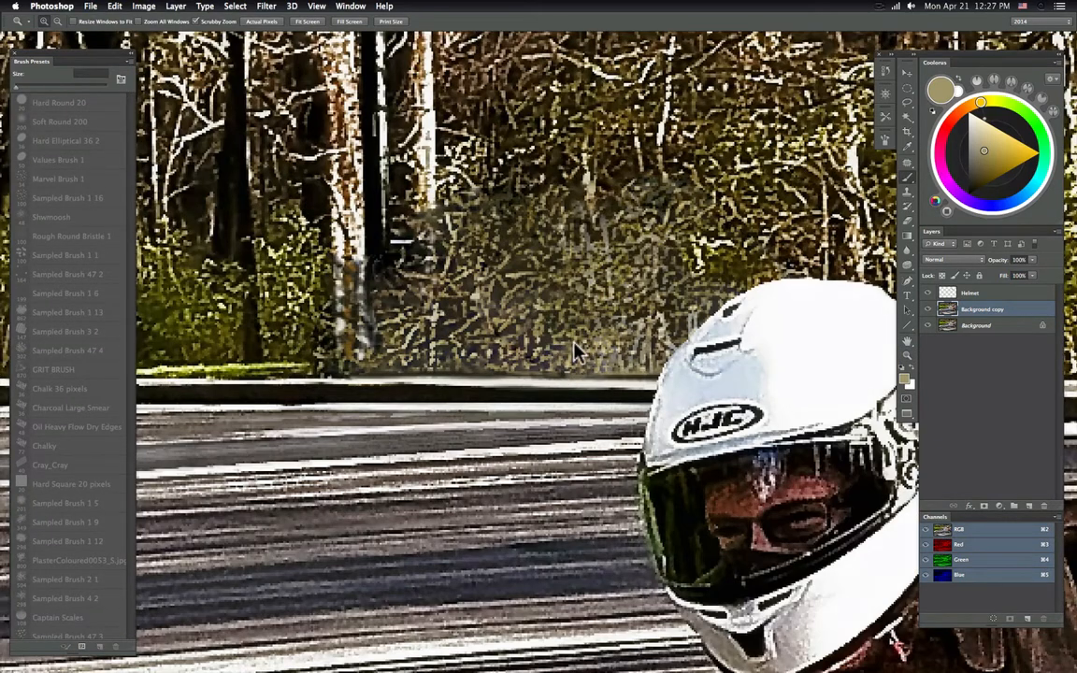
key("b")
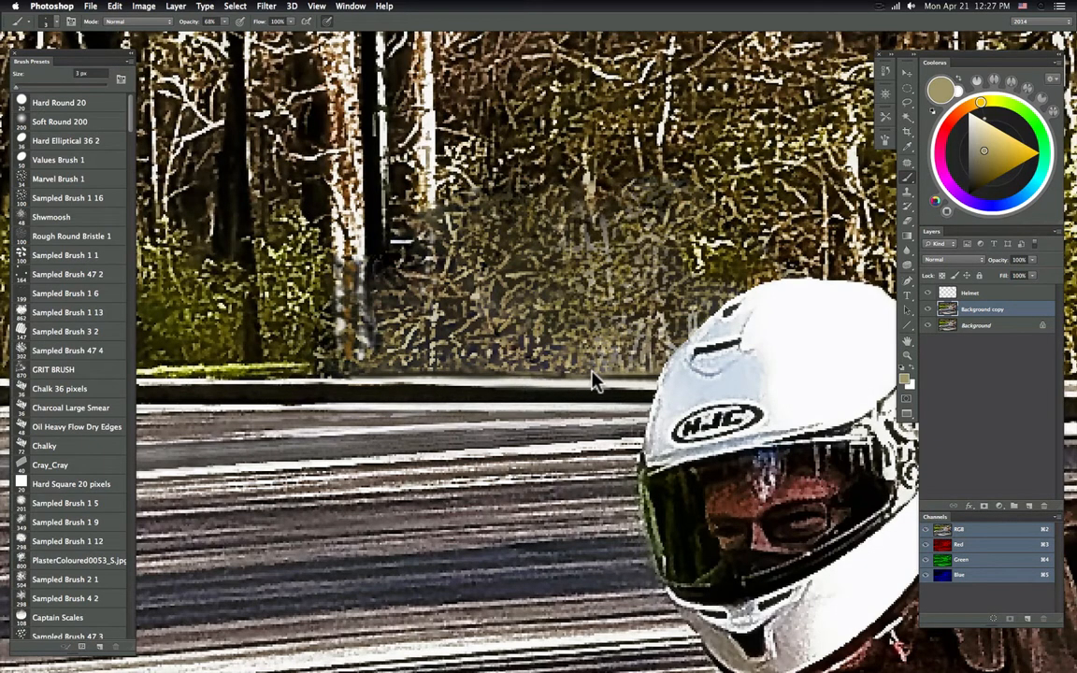
left_click(589, 374, "alt")
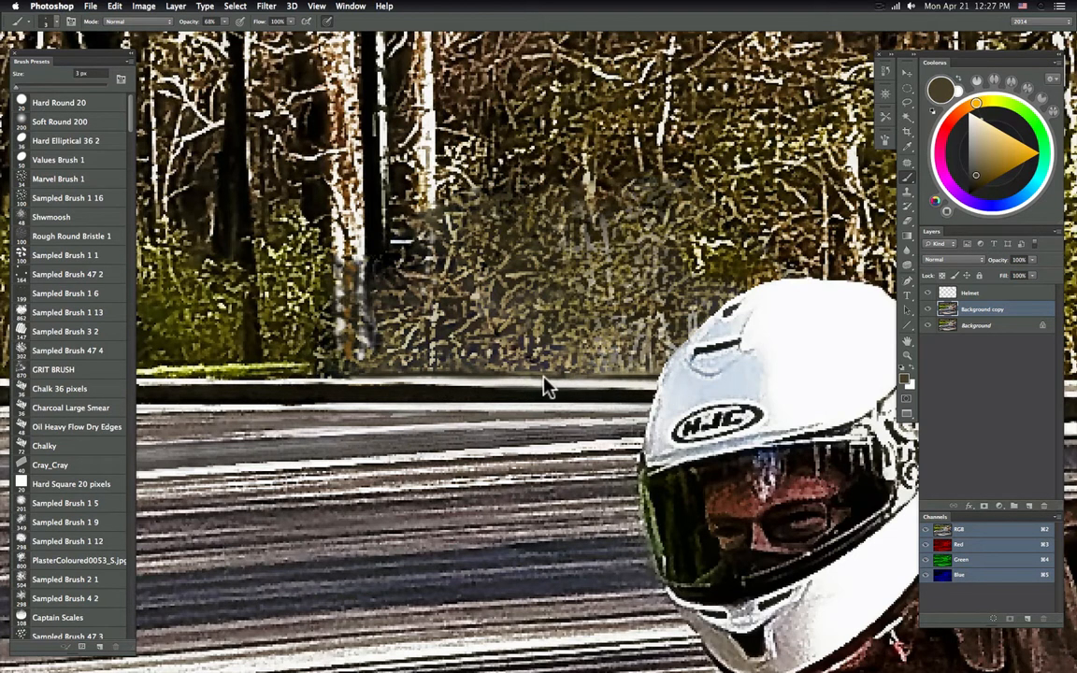
left_click(505, 384, "alt")
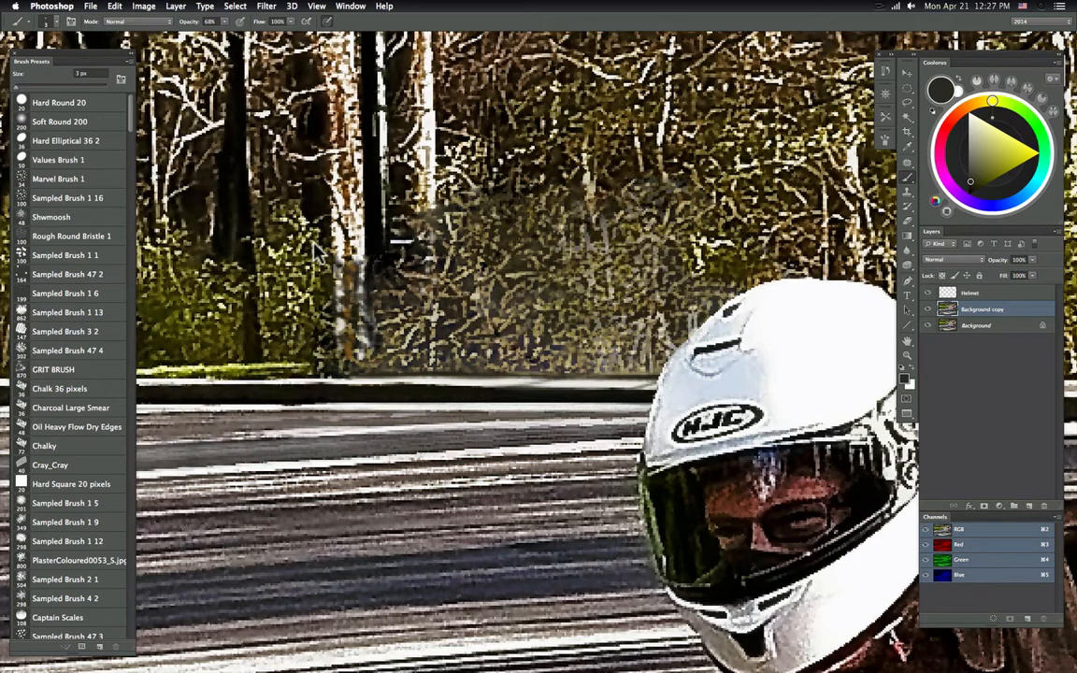
left_click(115, 7)
left_click(140, 58)
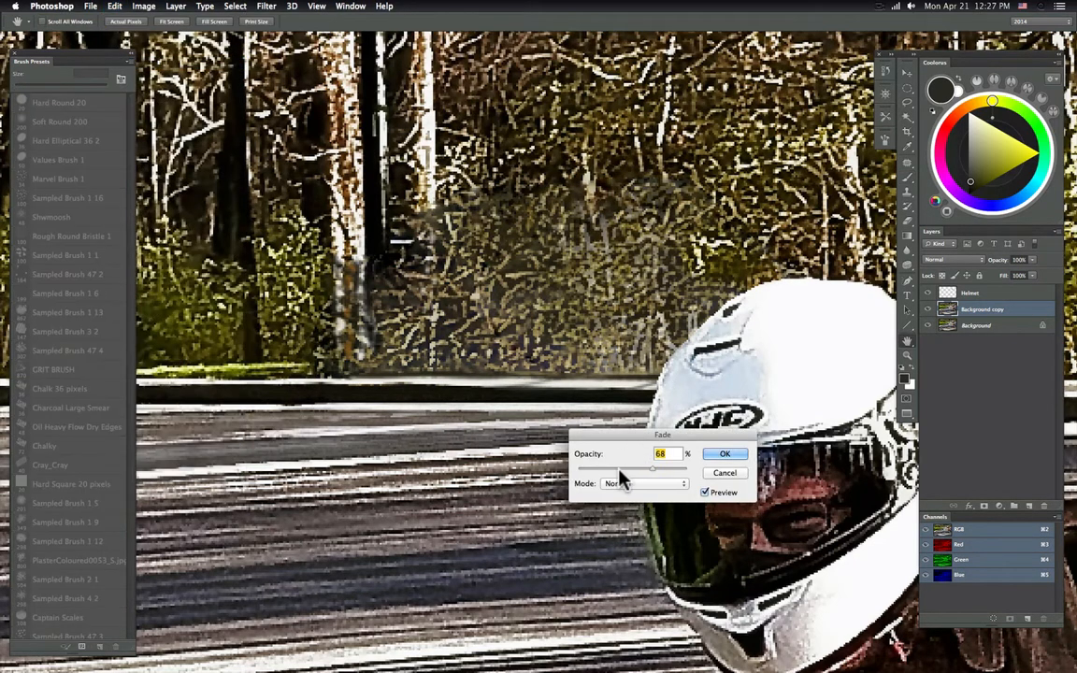
left_click_drag(653, 469, 612, 468)
left_click(709, 455)
- Outline the retouched undergrowth beside the helmet with the Lasso, using a 5.6 px feather
key("z")
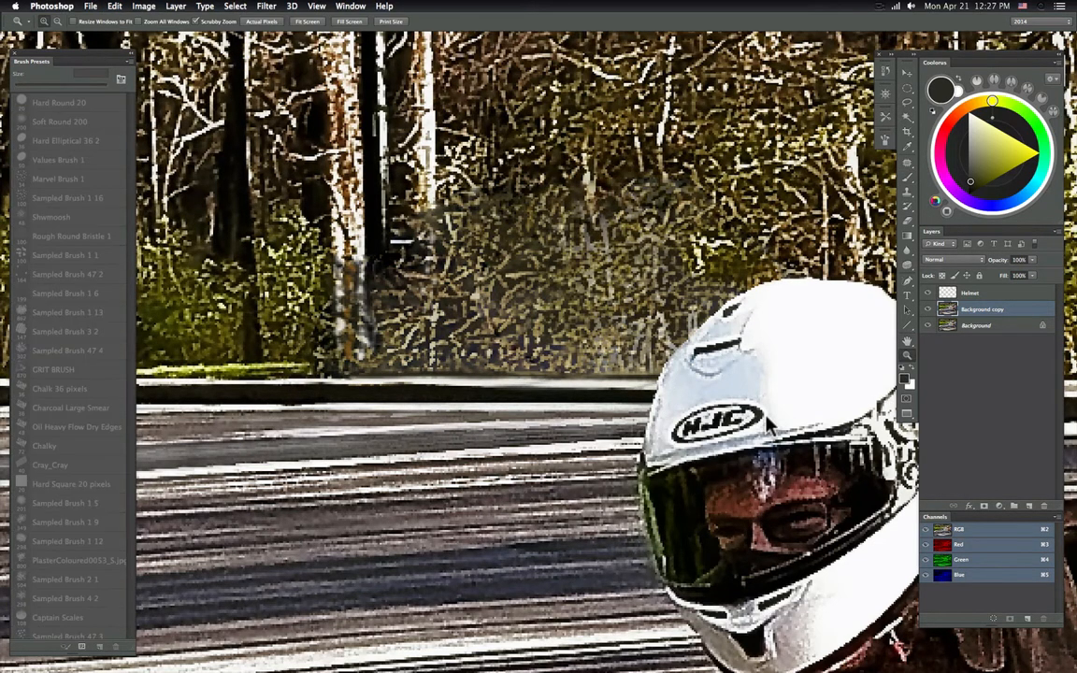
left_click_drag(766, 426, 434, 379)
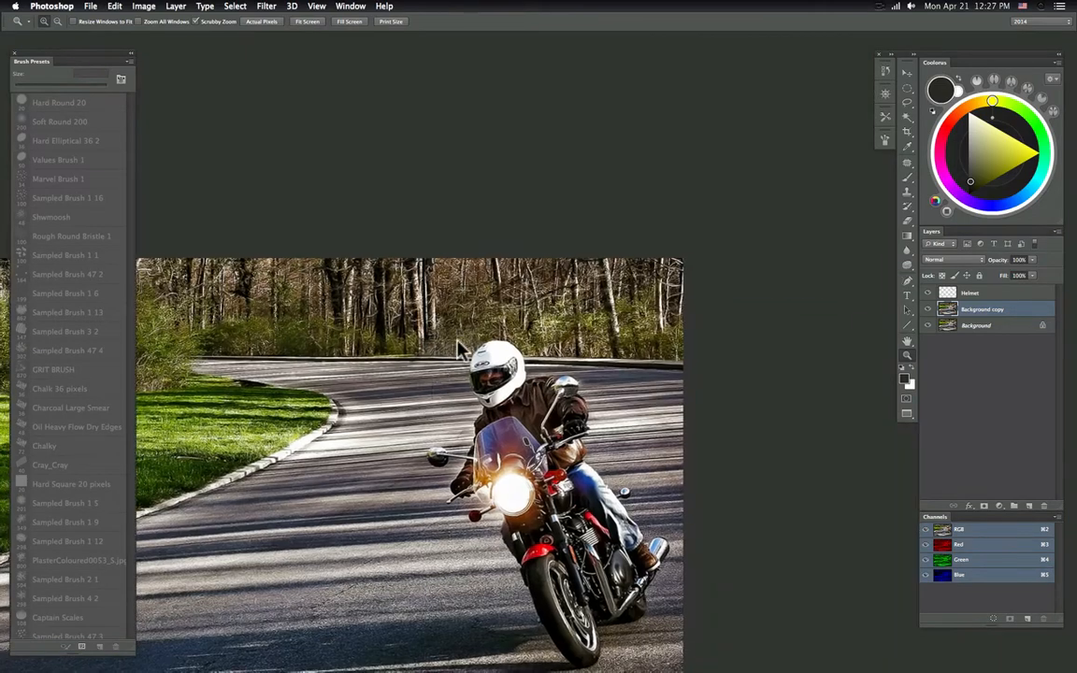
left_click(458, 349)
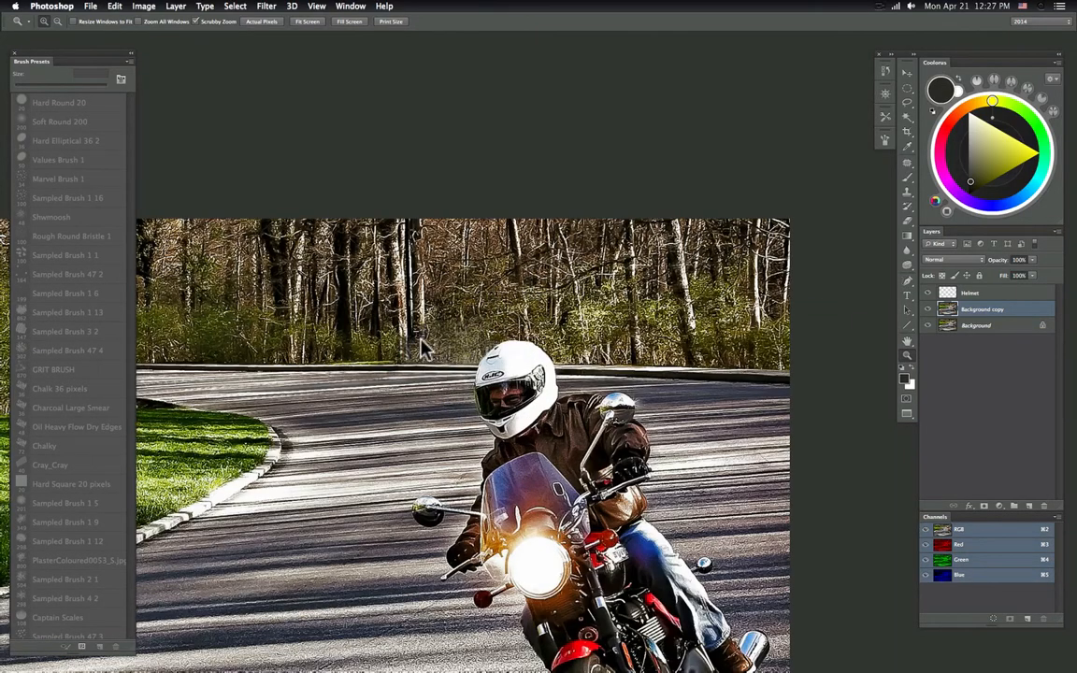
left_click_drag(423, 348, 524, 366)
left_click(908, 102)
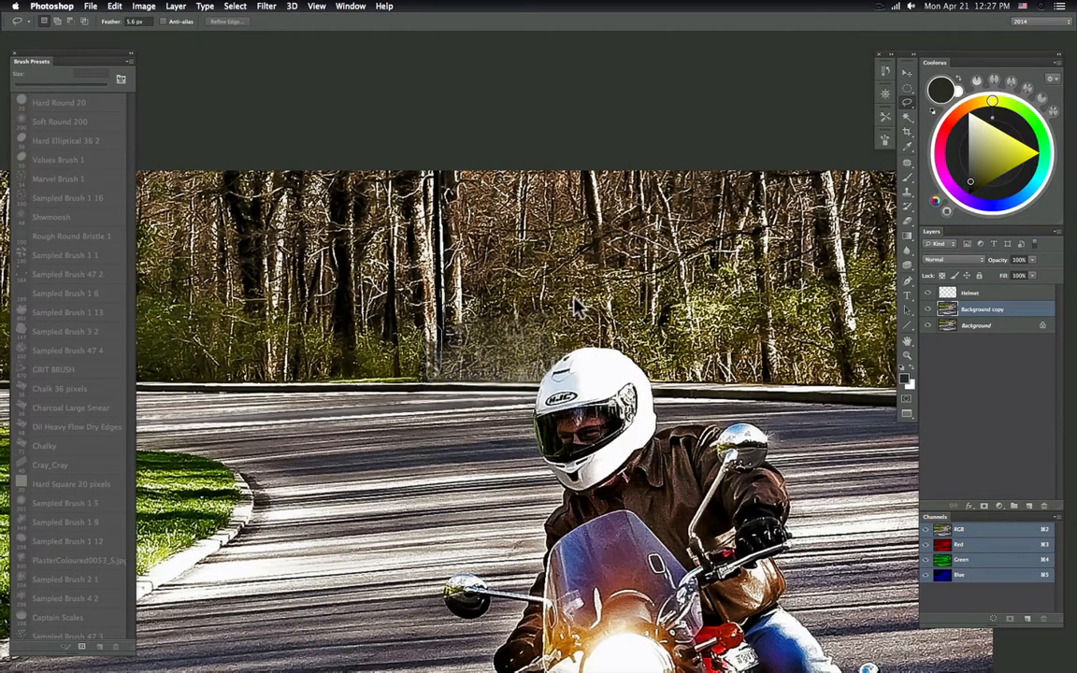
left_click_drag(576, 304, 576, 302)
mouse_move(429, 340)
left_mouse_down()
mouse_move(424, 369)
mouse_move(443, 354)
mouse_move(436, 365)
mouse_move(424, 327)
mouse_move(405, 353)
left_mouse_up()
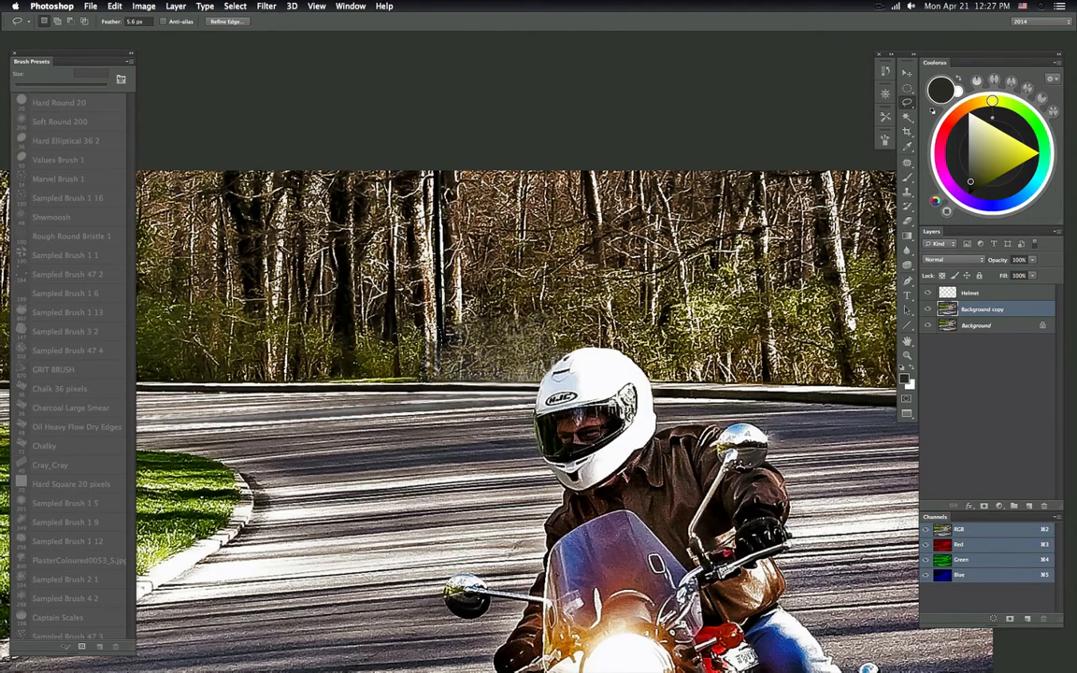
- Sharpen the selected undergrowth with Unsharp Mask, using a smaller radius, a higher amount and an adjusted threshold
left_click(266, 5)
mouse_move(327, 191)
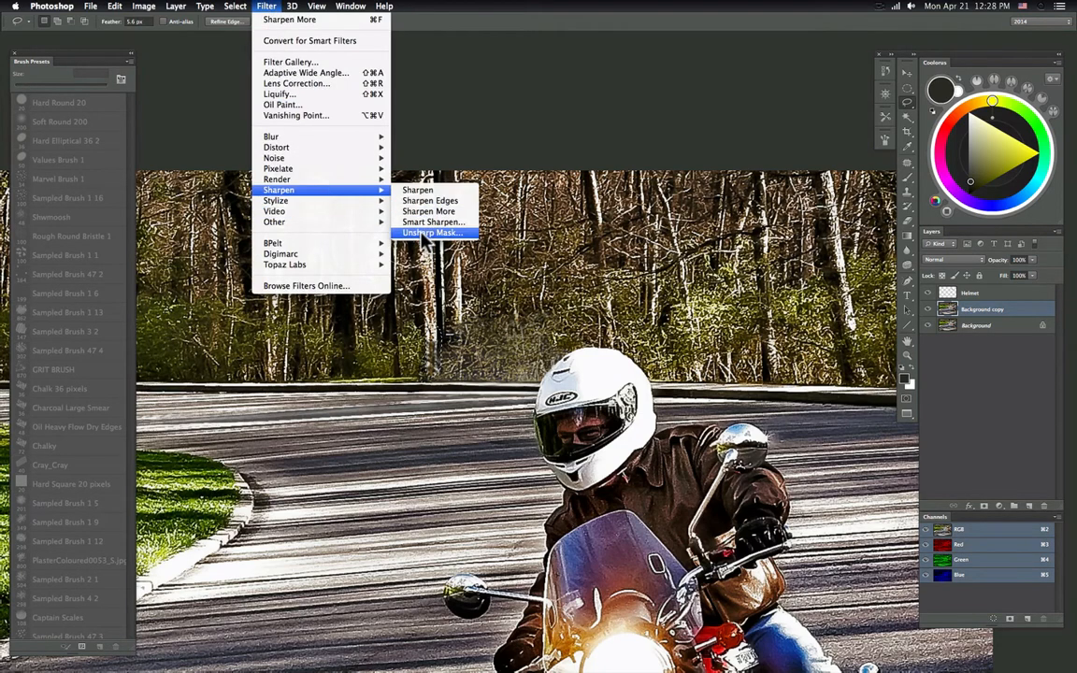
left_click(425, 233)
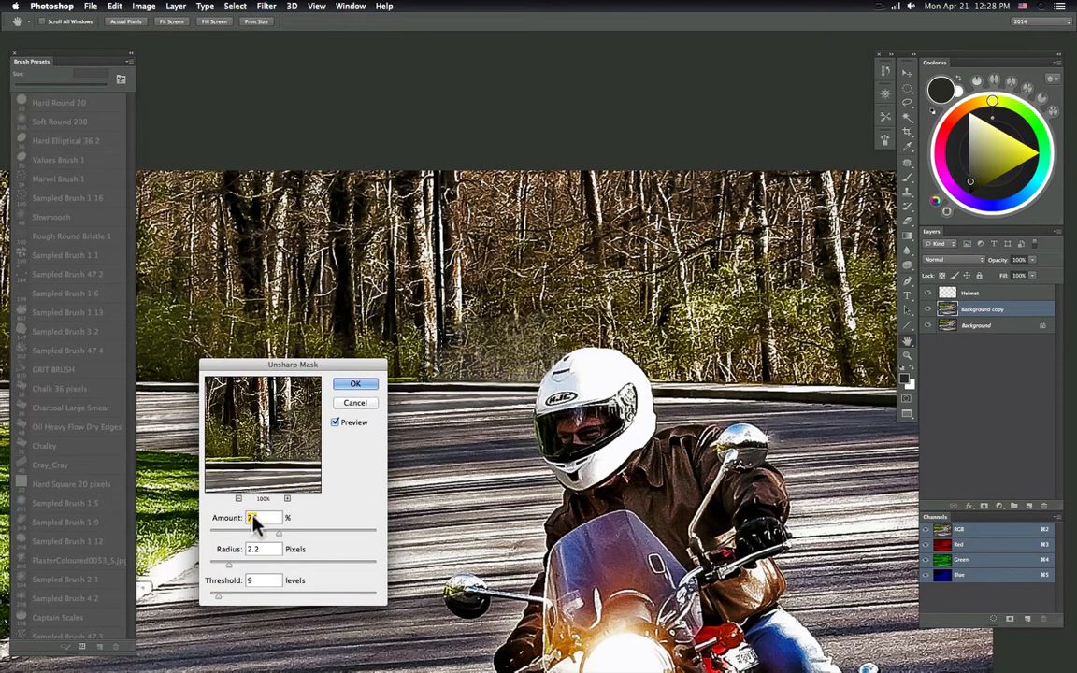
left_click_drag(229, 565, 217, 565)
left_click_drag(277, 533, 324, 533)
left_click_drag(218, 596, 220, 565)
mouse_move(335, 535)
left_mouse_down()
mouse_move(355, 542)
mouse_move(345, 538)
left_mouse_up()
left_click(348, 383)
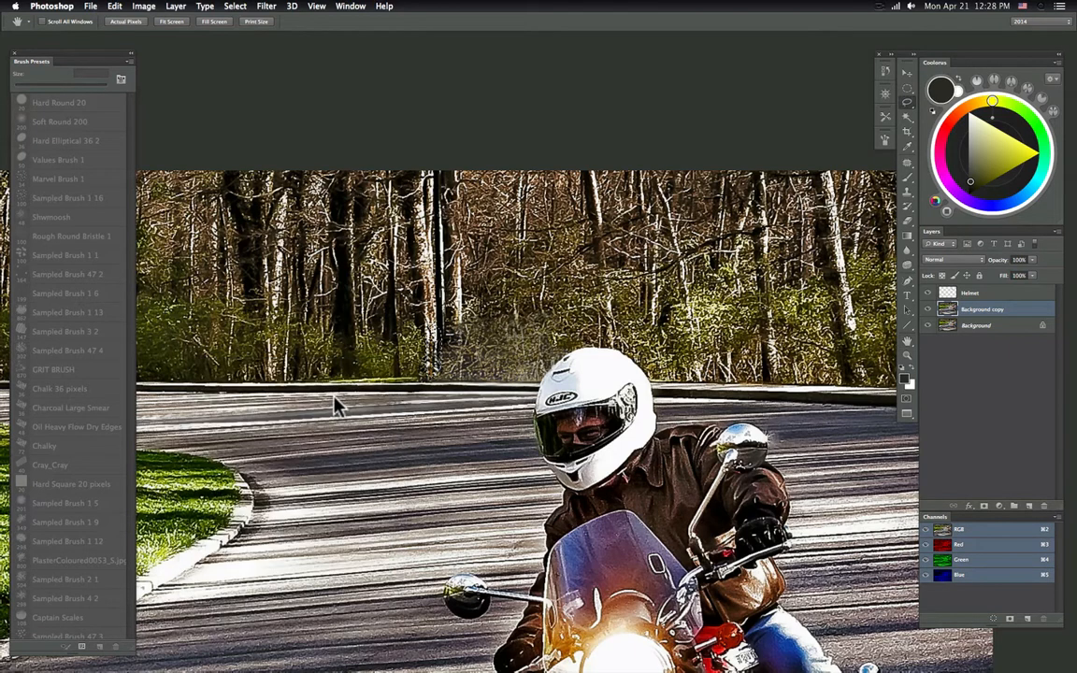
- Fade the Unsharp Mask effect on the selected undergrowth to a lower opacity
key("l")
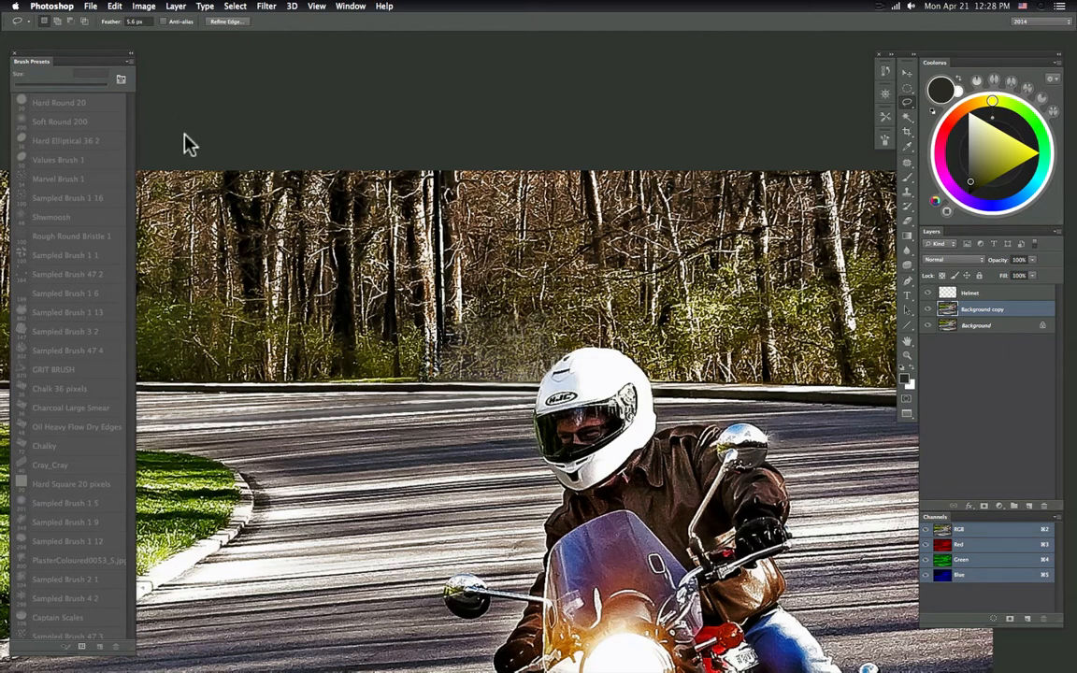
left_click(114, 6)
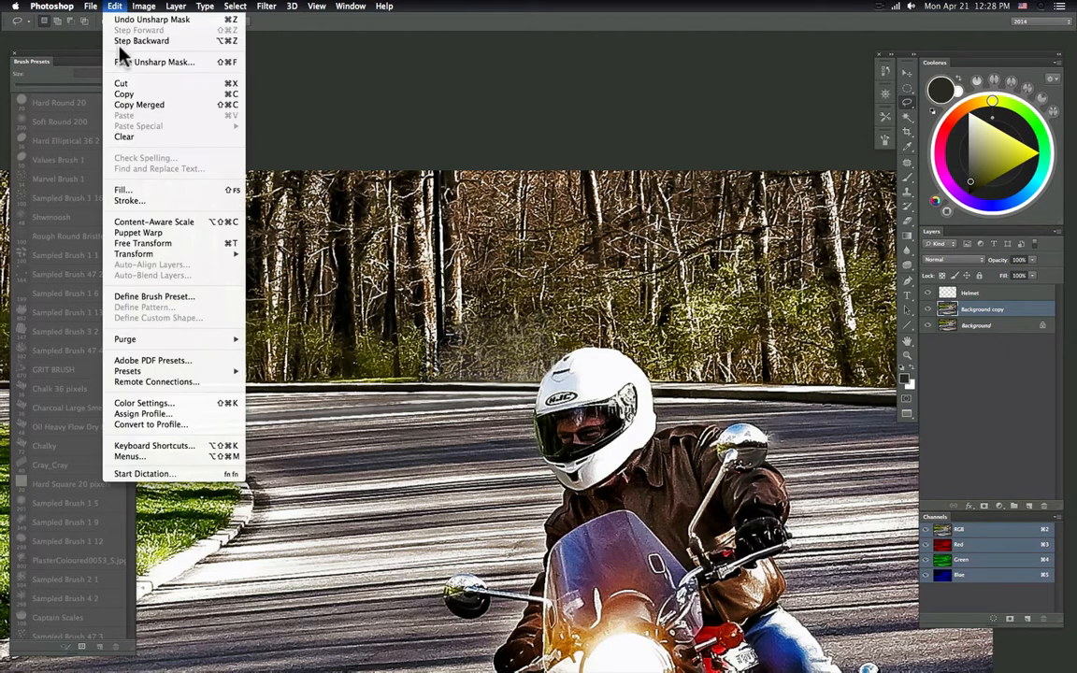
left_click(150, 60)
left_click_drag(659, 469, 653, 473)
left_click(722, 454)
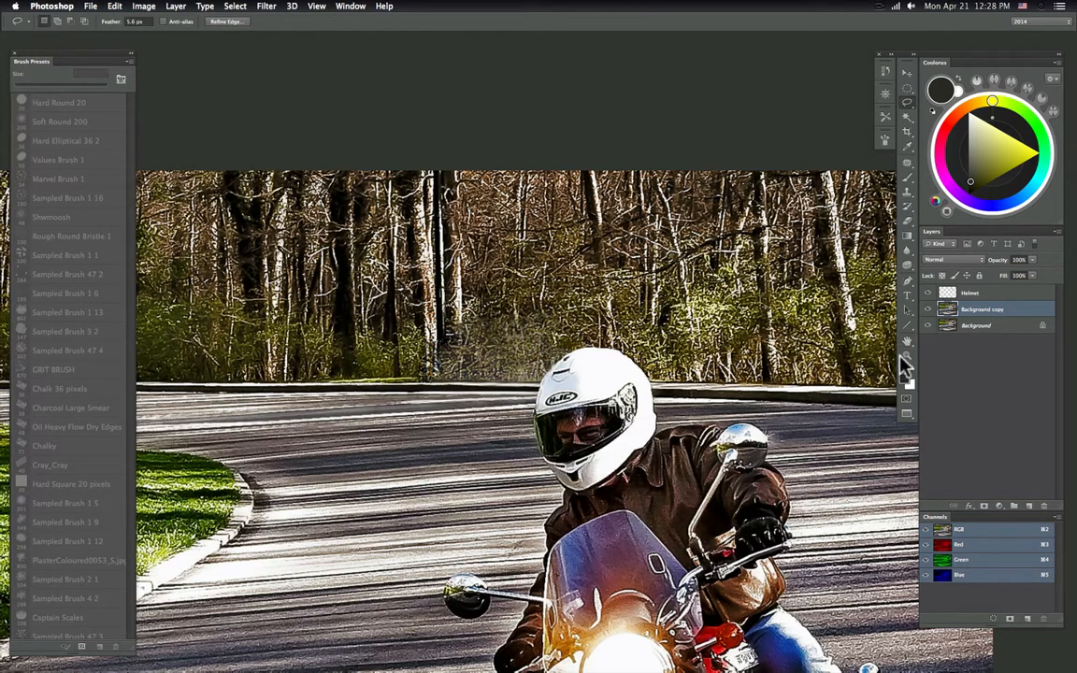
- Examine how the sharpened undergrowth beside the helmet blends with the surrounding trees, both close up and across the whole photo
key("super+space")
left_click_drag(809, 319, 718, 323)
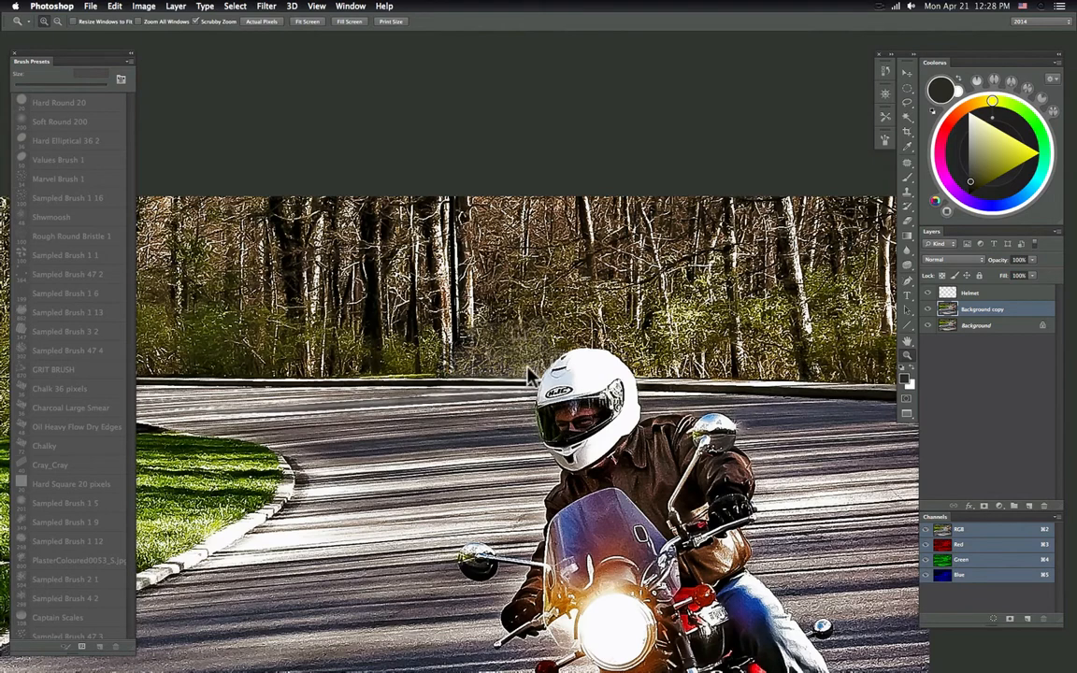
left_click_drag(528, 367, 482, 304)
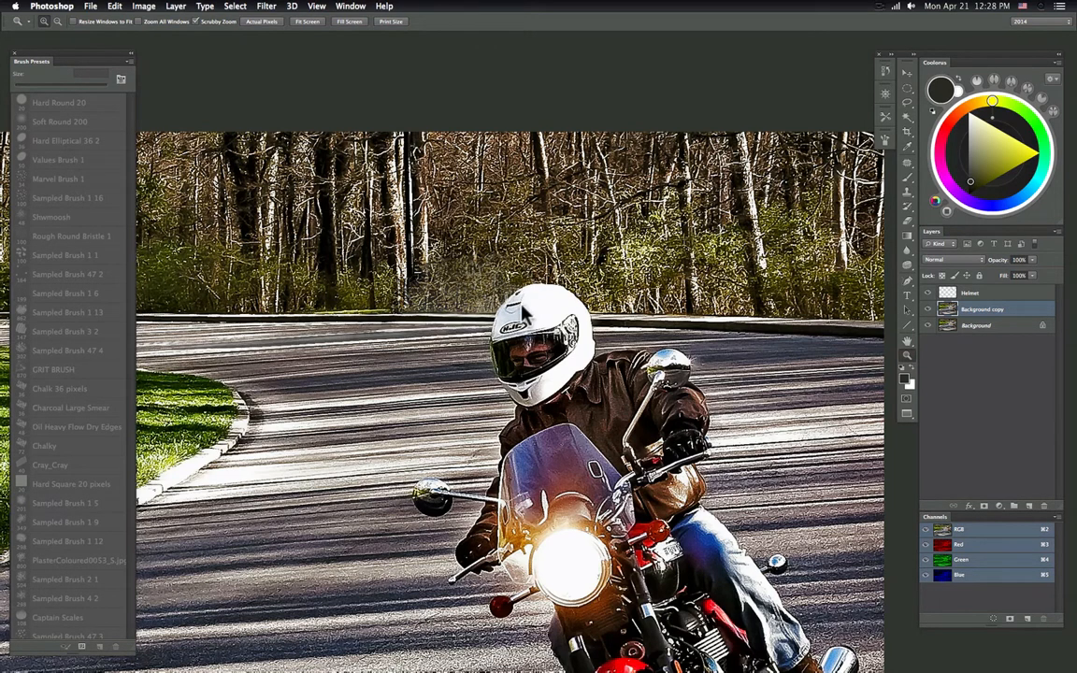
left_click_drag(485, 287, 497, 280)
left_click_drag(569, 297, 495, 353)
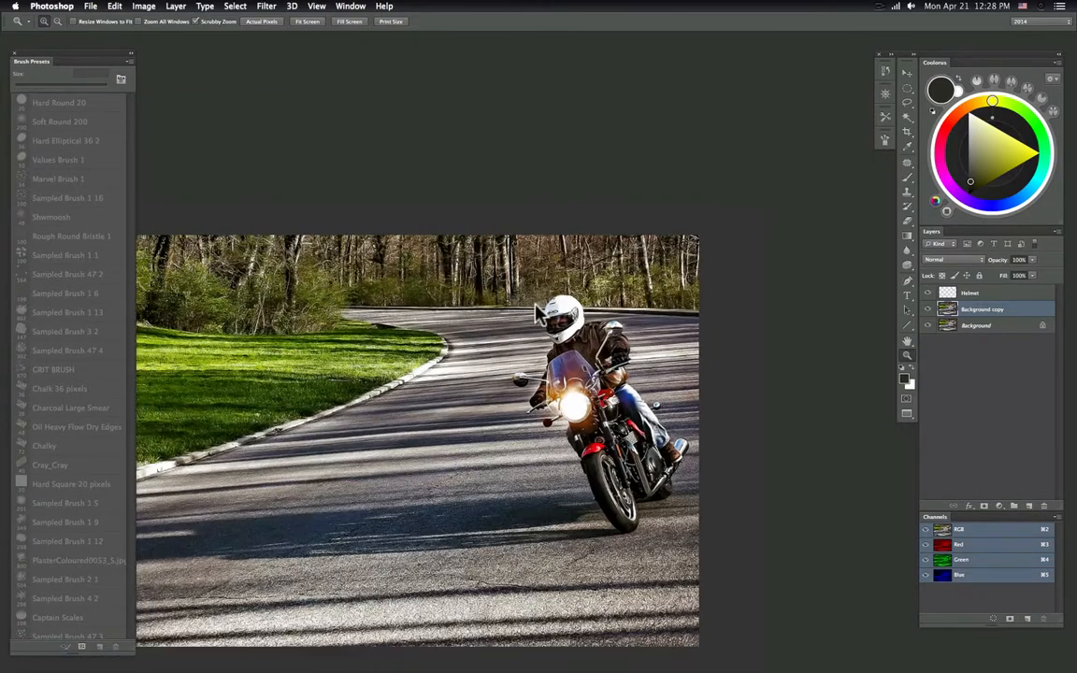
left_click_drag(528, 299, 420, 317)
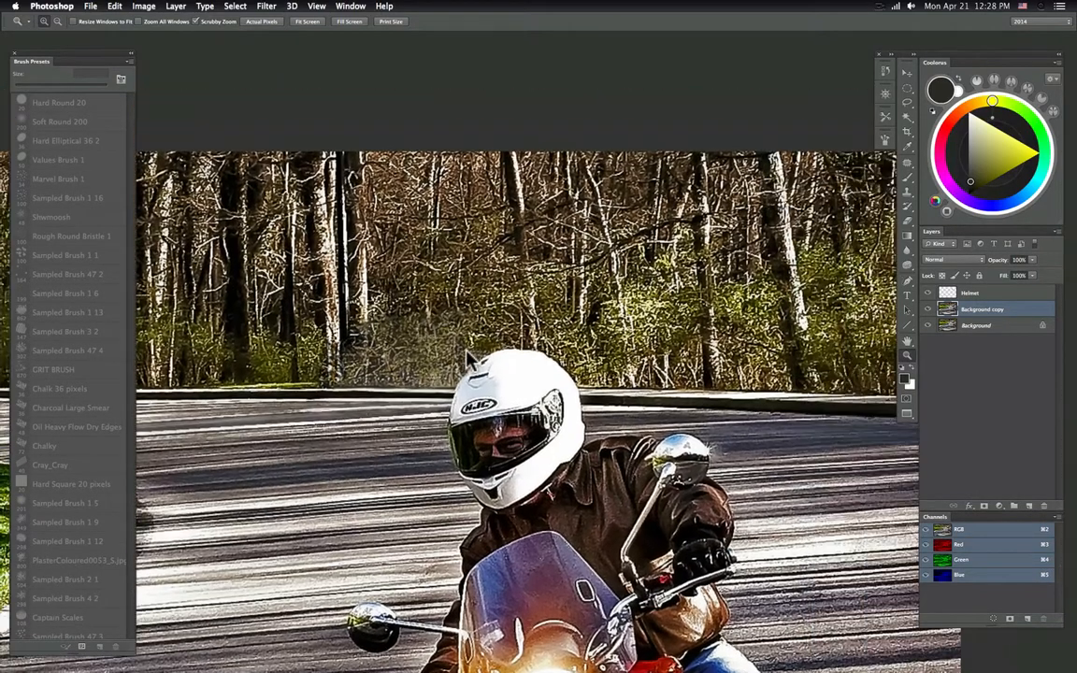
left_click(908, 101)
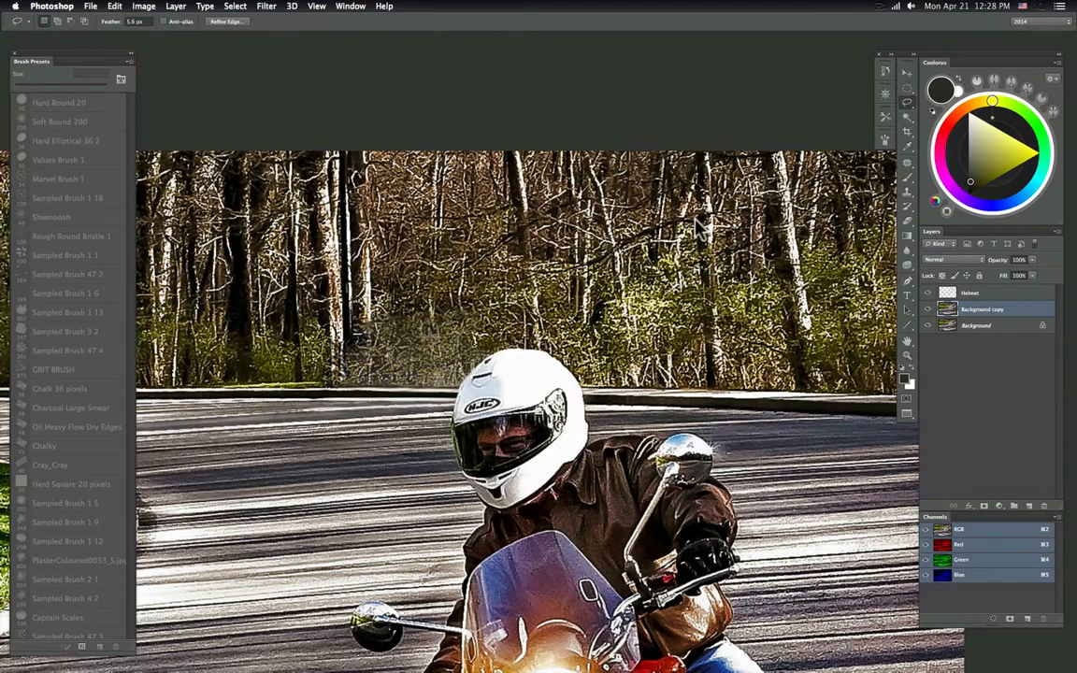
- Choose the textured Sampled Brush 1 9 for the Brush tool and set its size to 197 px
key("b")
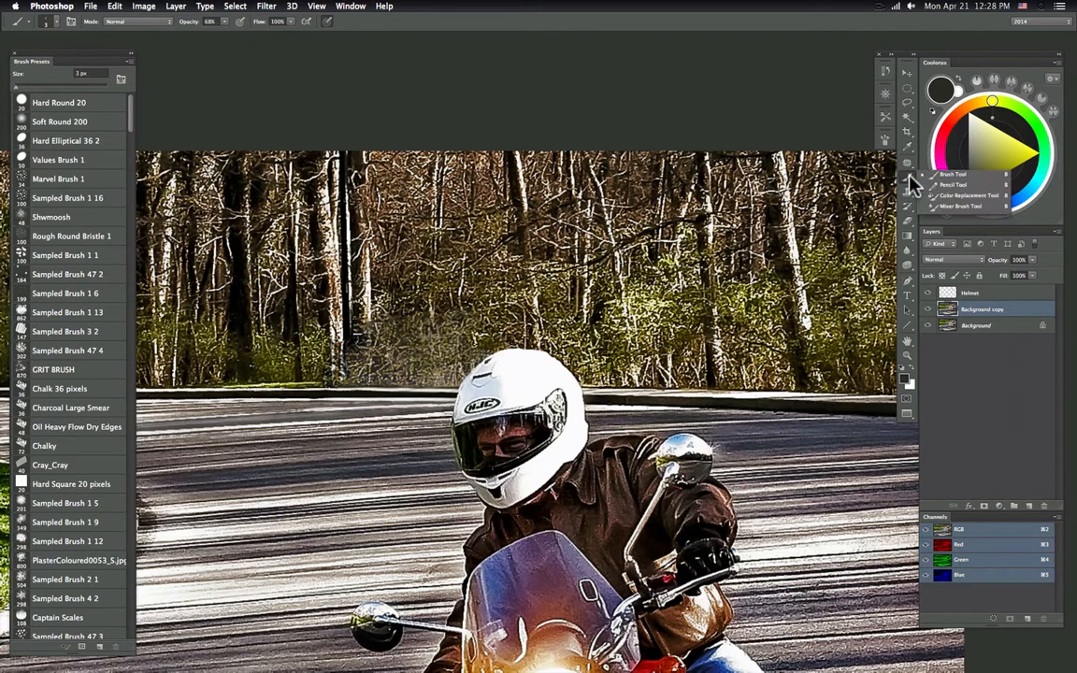
right_click(677, 204)
left_click(707, 277)
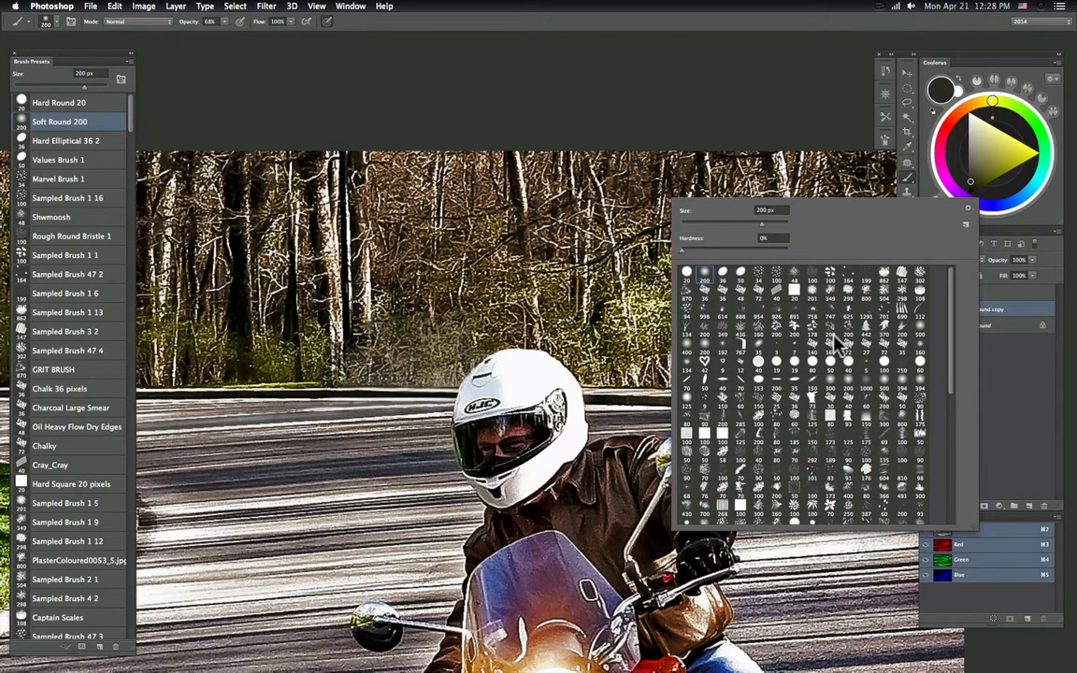
left_click(812, 282)
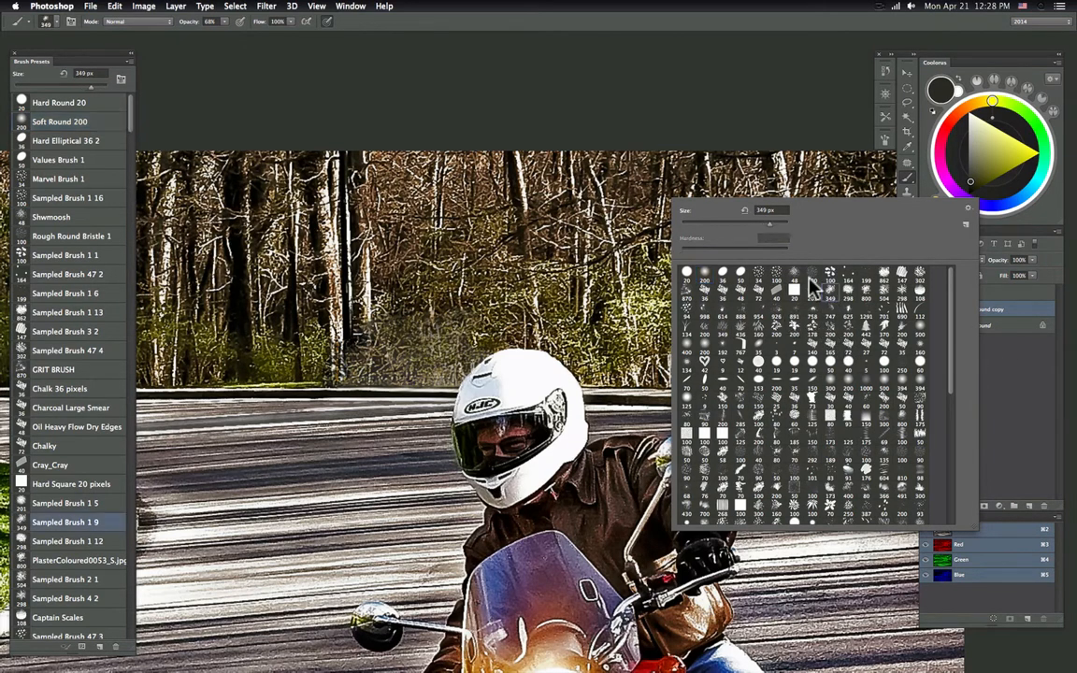
left_click(764, 221)
left_click(1047, 484)
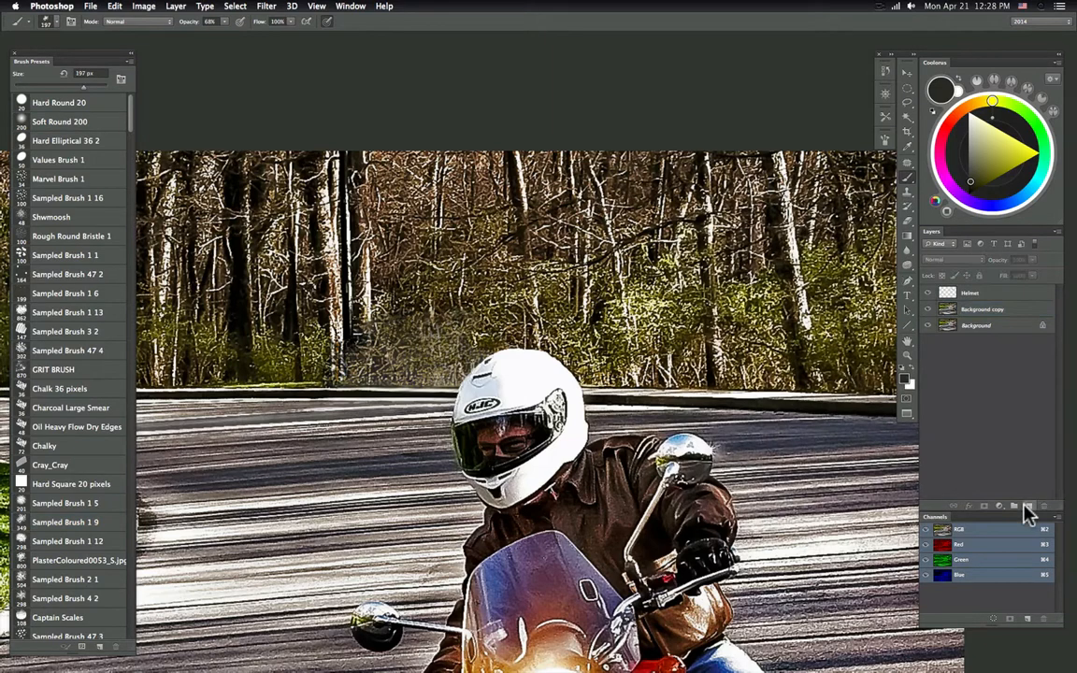
- Test the textured brush with bright yellow strokes around the helmet on a temporary new layer, and delete that layer
left_click(1029, 506)
left_click(1031, 149)
mouse_move(439, 230)
left_mouse_down()
mouse_move(456, 240)
mouse_move(444, 325)
mouse_move(584, 280)
mouse_move(655, 299)
mouse_move(308, 290)
mouse_move(308, 243)
mouse_move(486, 453)
mouse_move(545, 409)
mouse_move(533, 481)
left_mouse_up()
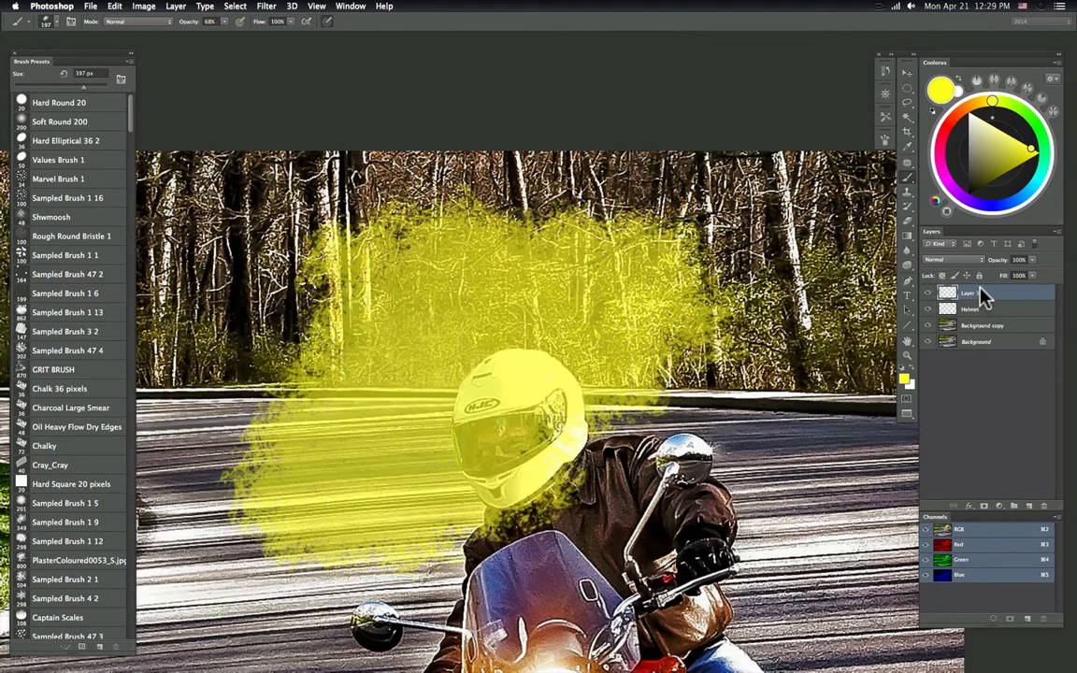
mouse_move(981, 292)
left_mouse_down()
mouse_move(1049, 478)
mouse_move(1043, 503)
left_mouse_up()
key("super+z")
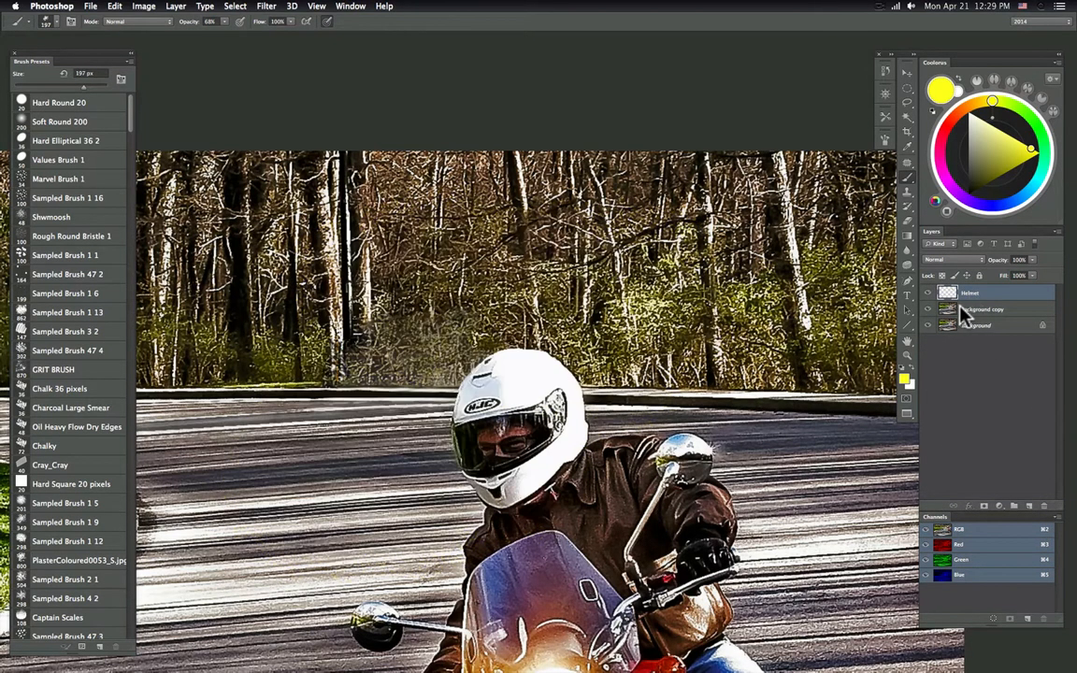
- Make the Background copy layer active and set the brush to 80 px, Color blend mode and 55% opacity
left_click(962, 306)
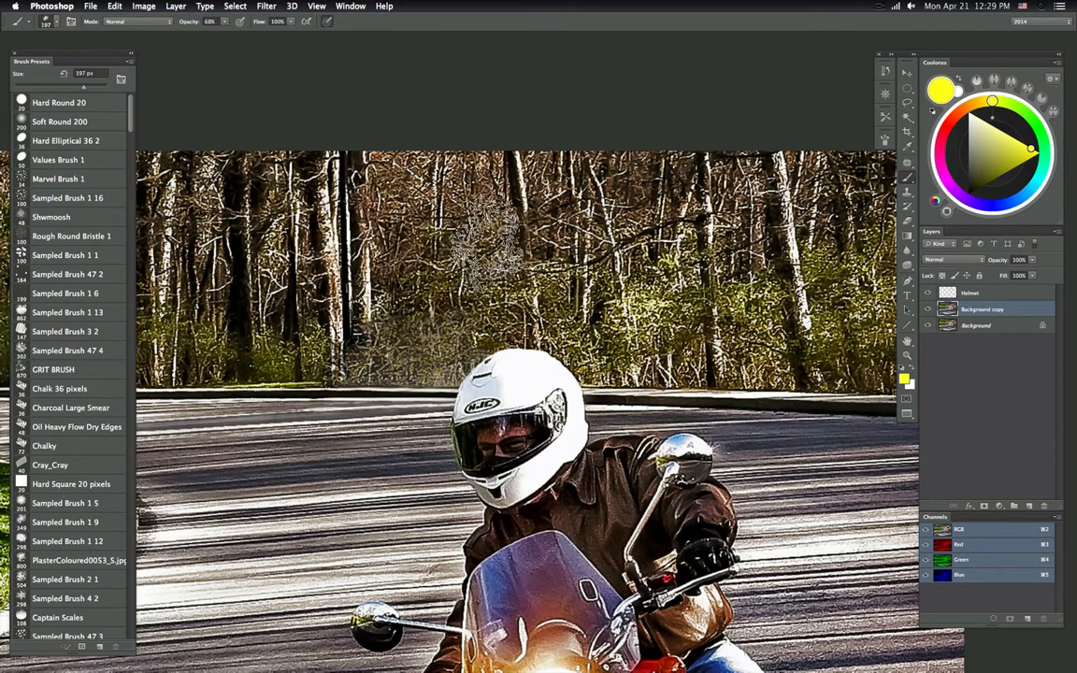
key("bracketleft")
key("bracketleft")
key("bracketleft")
key("bracketleft")
key("bracketleft")
key("bracketleft")
left_click(131, 21)
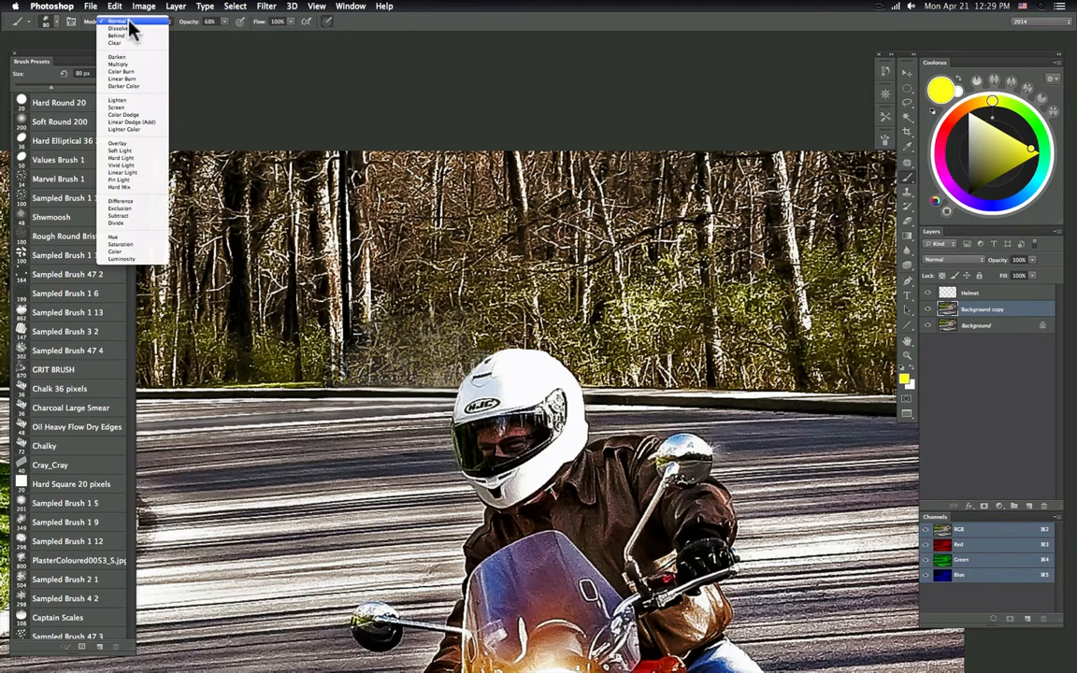
left_click(117, 251)
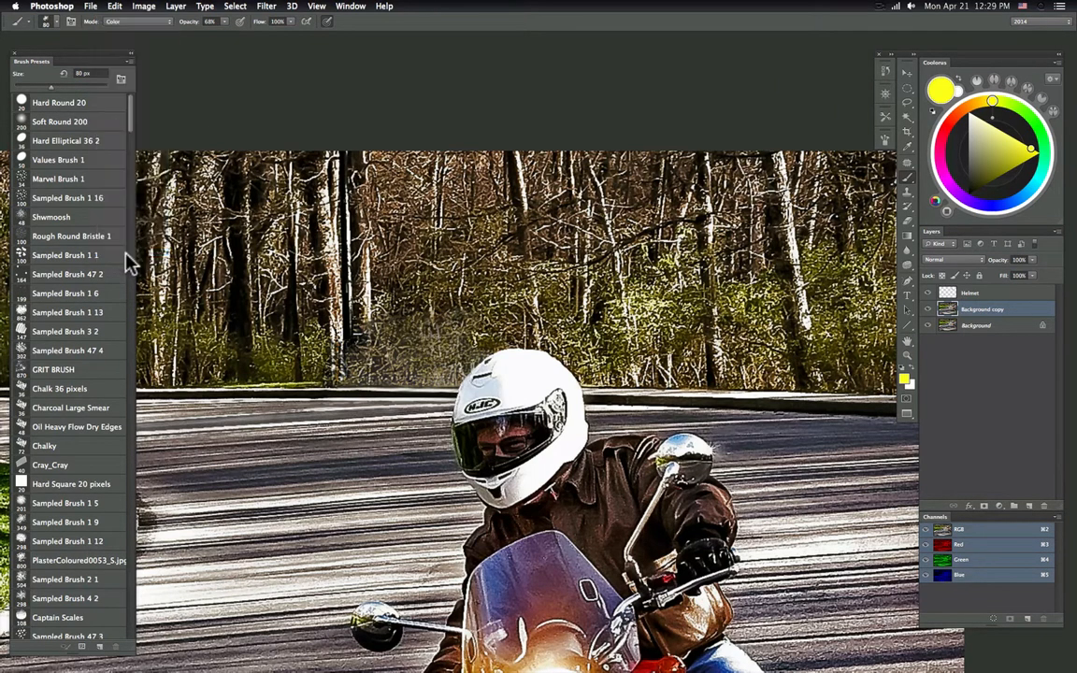
left_click_drag(223, 26, 215, 34)
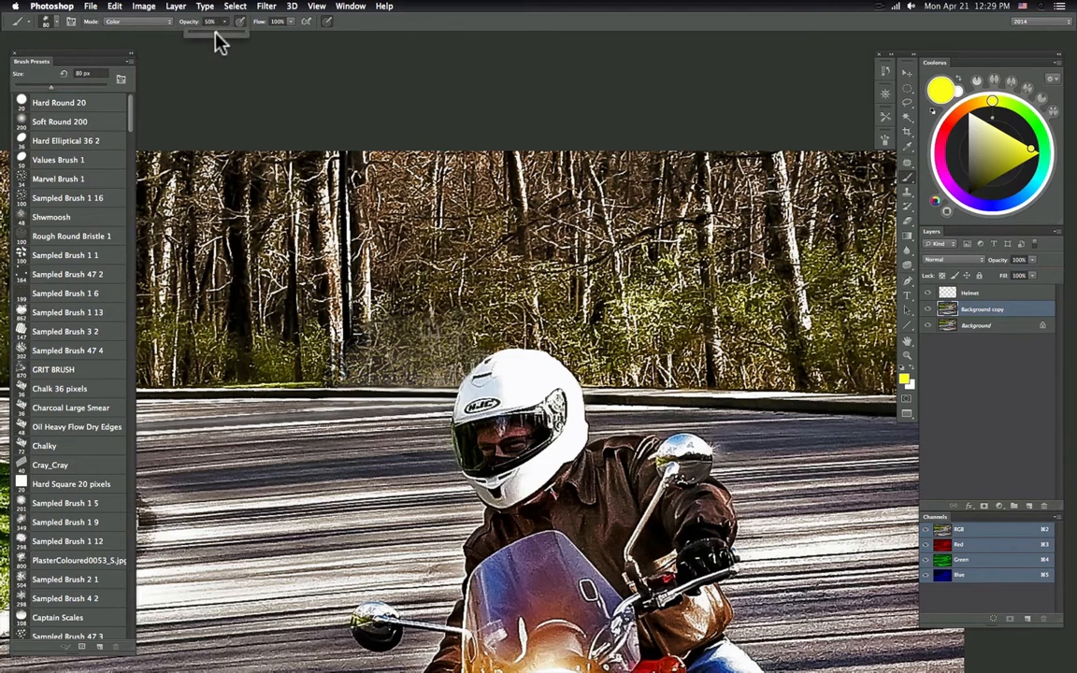
left_click(307, 148)
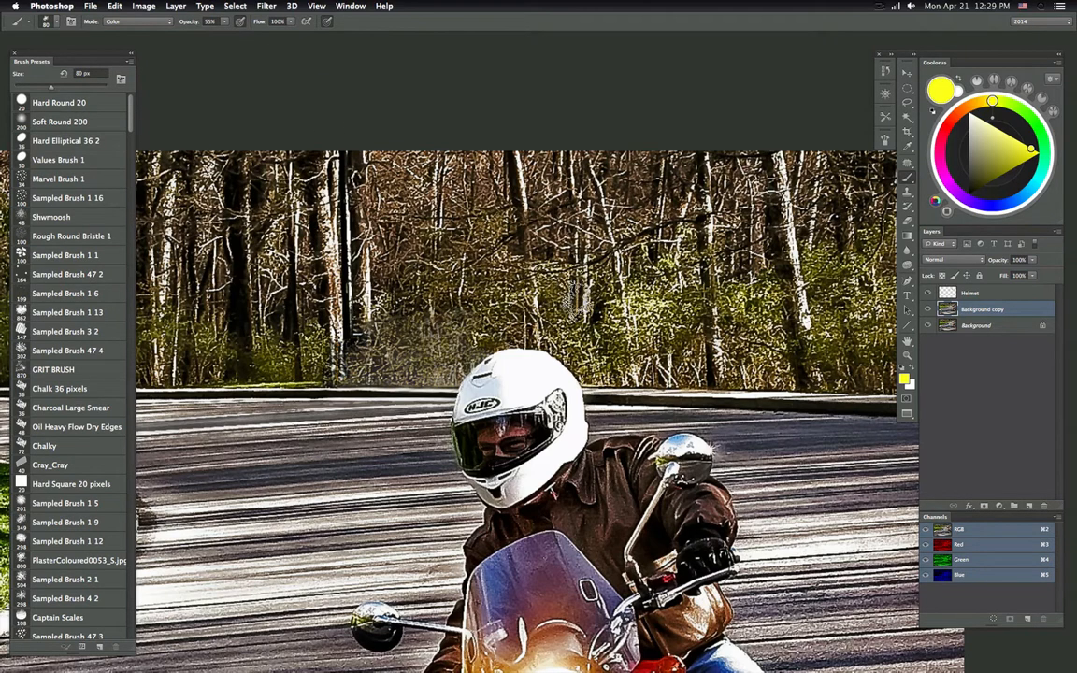
- Switch the brush to Saturation mode, sample an olive tone from the bushes, and paint it over the undergrowth beside the helmet
key("d")
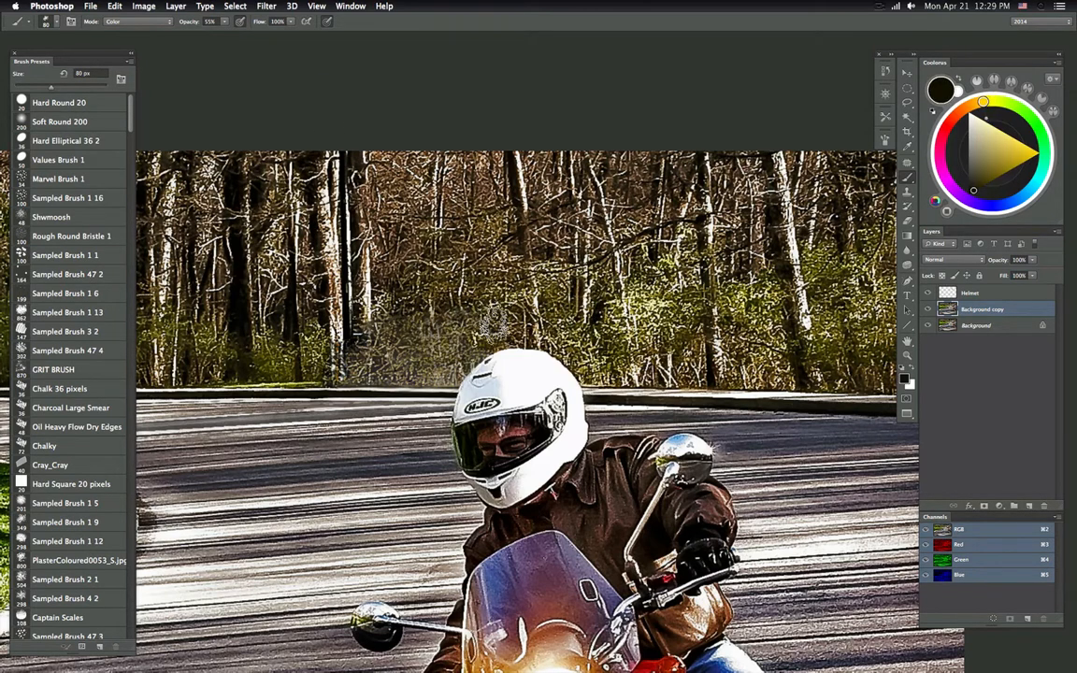
left_click(126, 20)
left_click(140, 62)
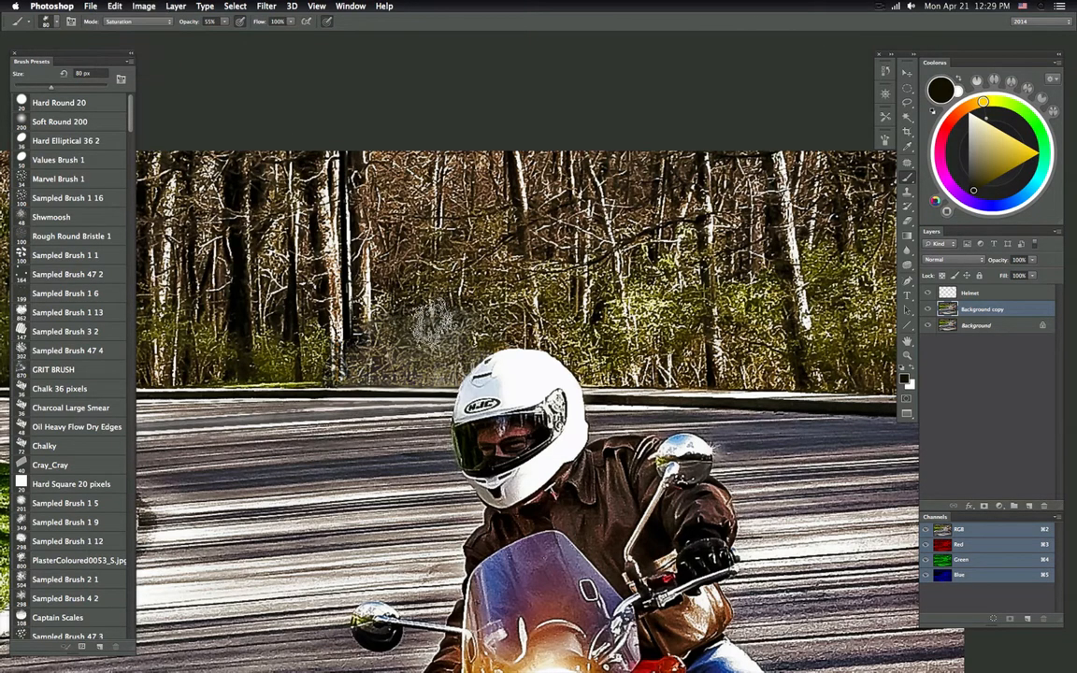
left_click(640, 303, "alt")
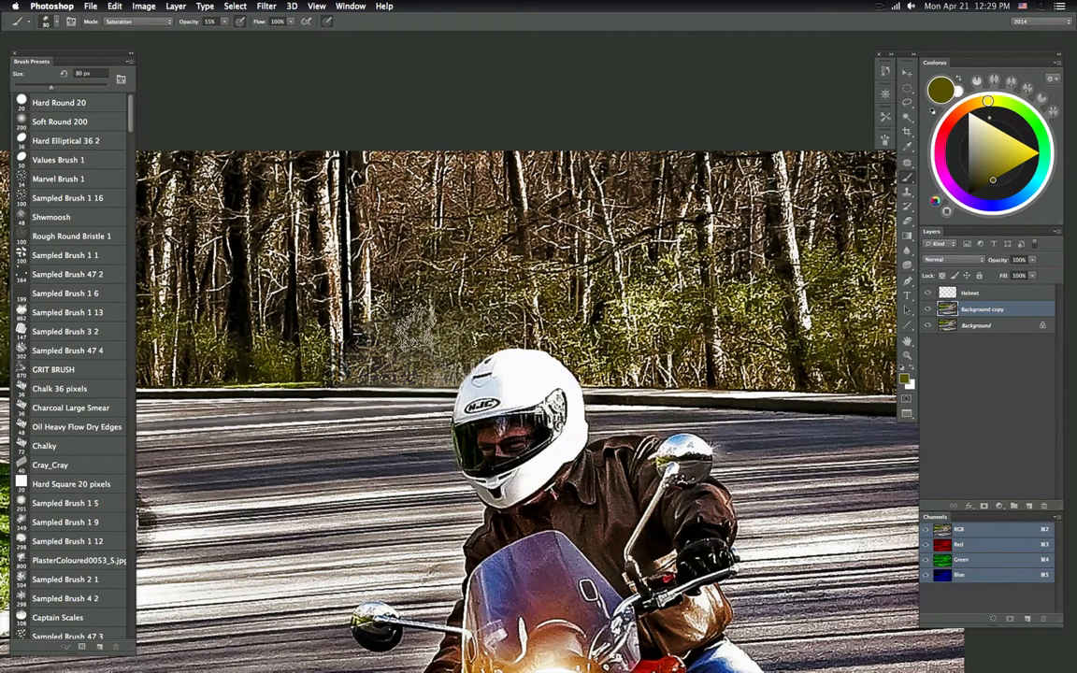
mouse_move(456, 290)
left_mouse_down()
mouse_move(523, 281)
mouse_move(473, 269)
mouse_move(411, 292)
mouse_move(394, 309)
mouse_move(411, 338)
mouse_move(481, 291)
left_mouse_up()
mouse_move(463, 337)
left_mouse_down()
mouse_move(547, 355)
mouse_move(427, 361)
left_mouse_up()
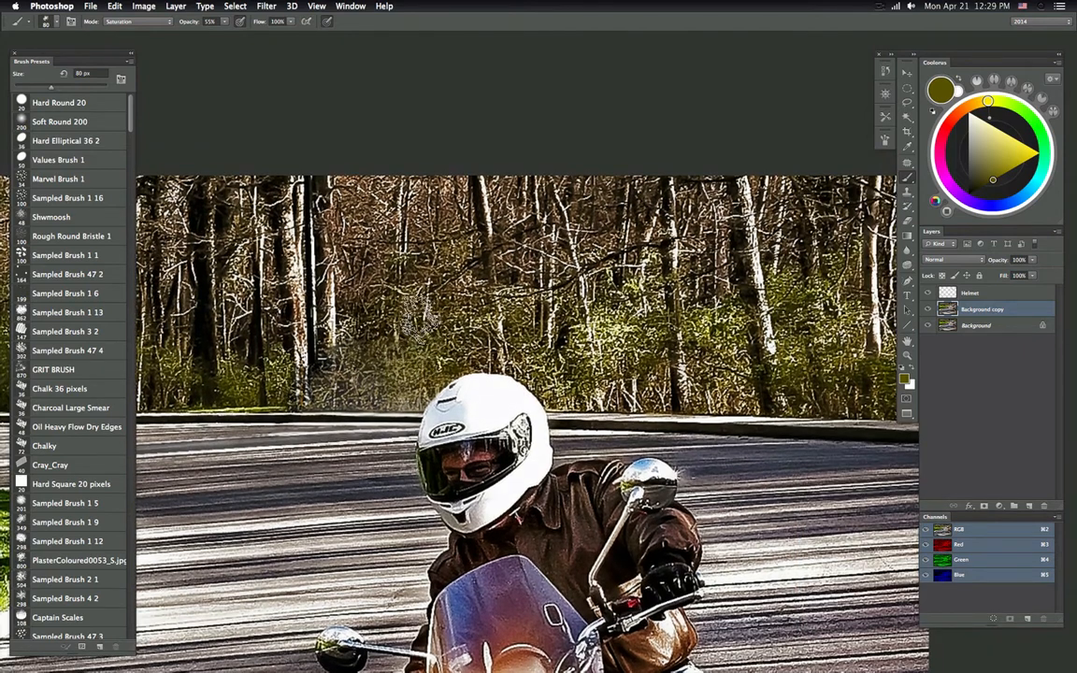
- Lasso a patch of undergrowth behind the curb, on the mirror side of the helmet, and copy it to a new layer
left_click(907, 101)
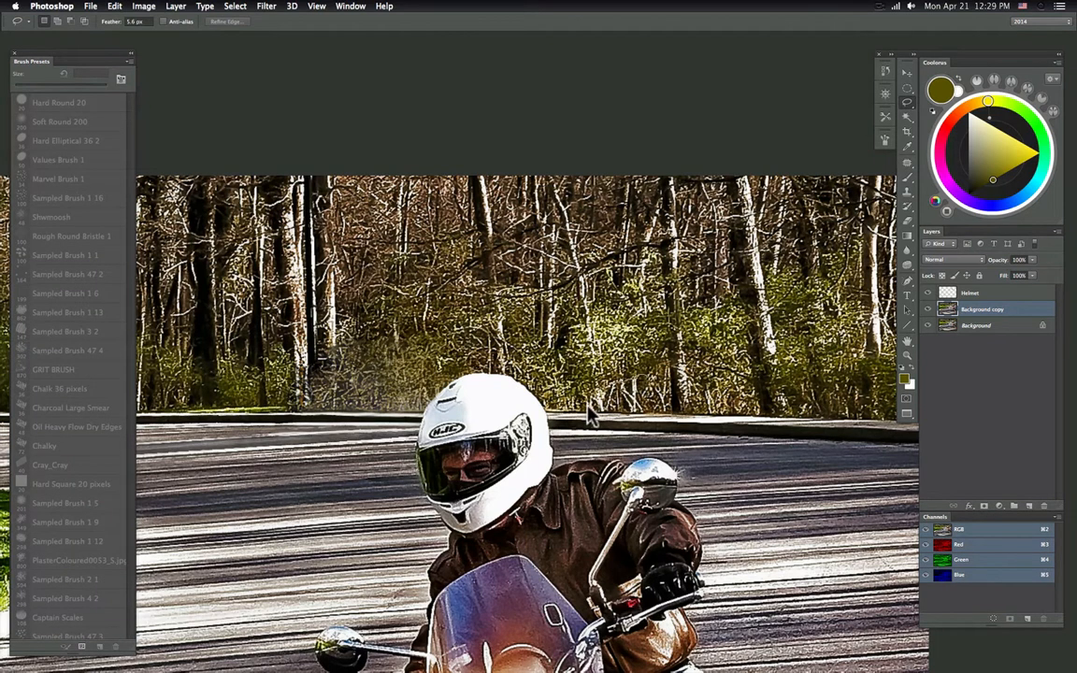
mouse_move(588, 405)
left_mouse_down()
mouse_move(653, 412)
mouse_move(612, 407)
left_mouse_up()
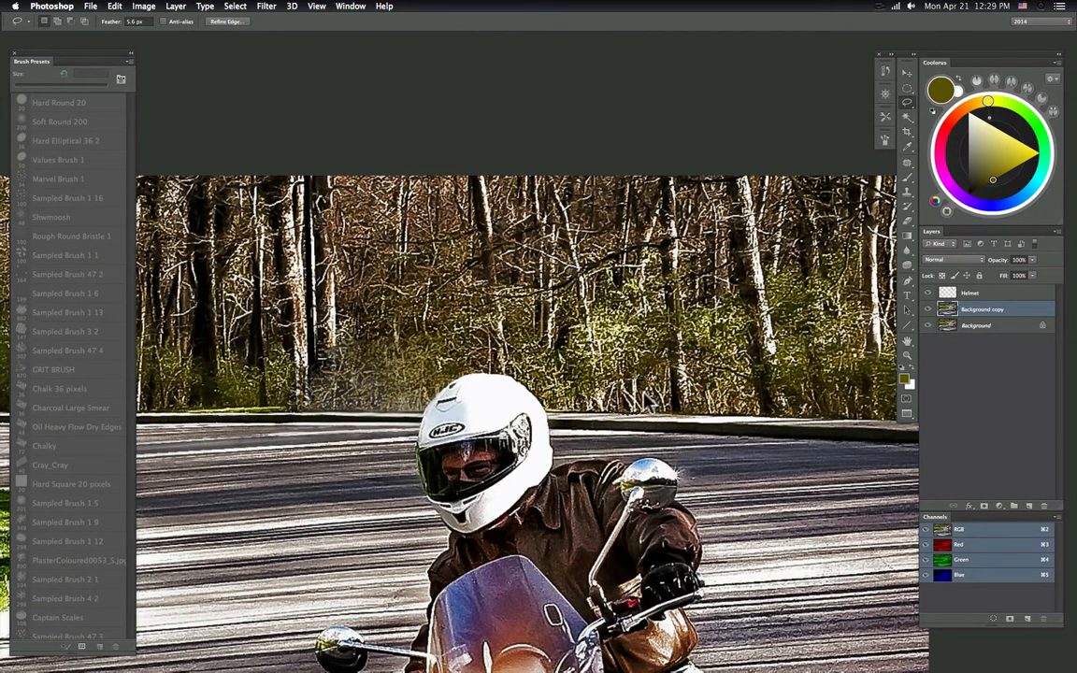
key("super+j")
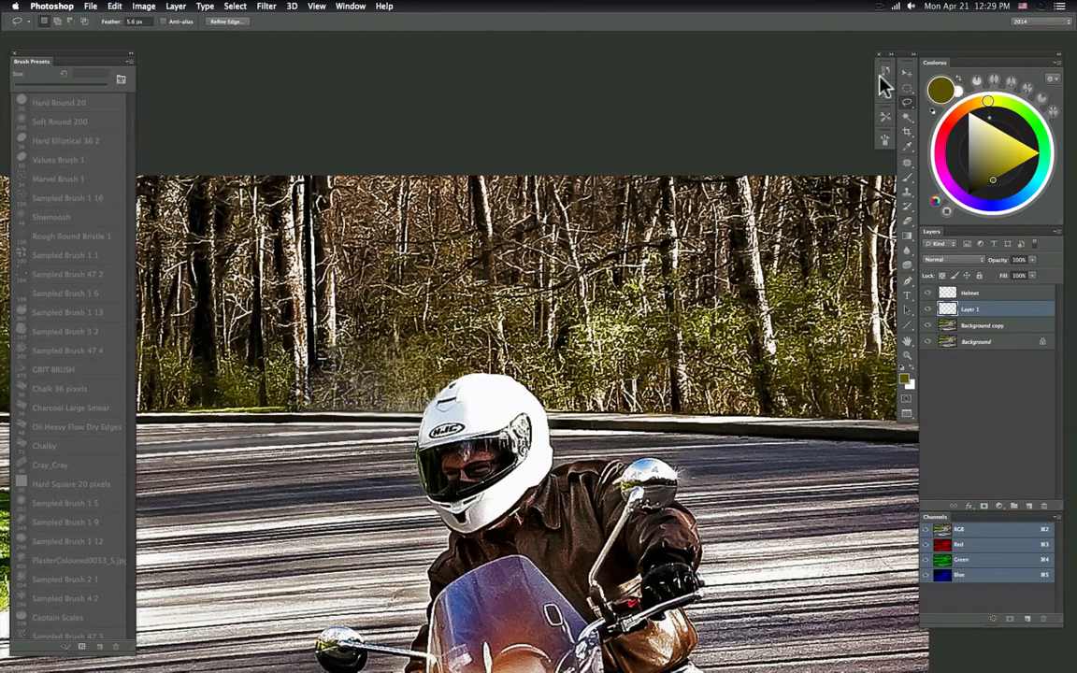
- Move the copied undergrowth patch to the retouched area in front of the helmet, reorient it, and fine-tune its position
key("v")
mouse_move(629, 357)
left_mouse_down()
mouse_move(510, 397)
mouse_move(475, 400)
mouse_move(449, 384)
left_mouse_up()
left_click(115, 6)
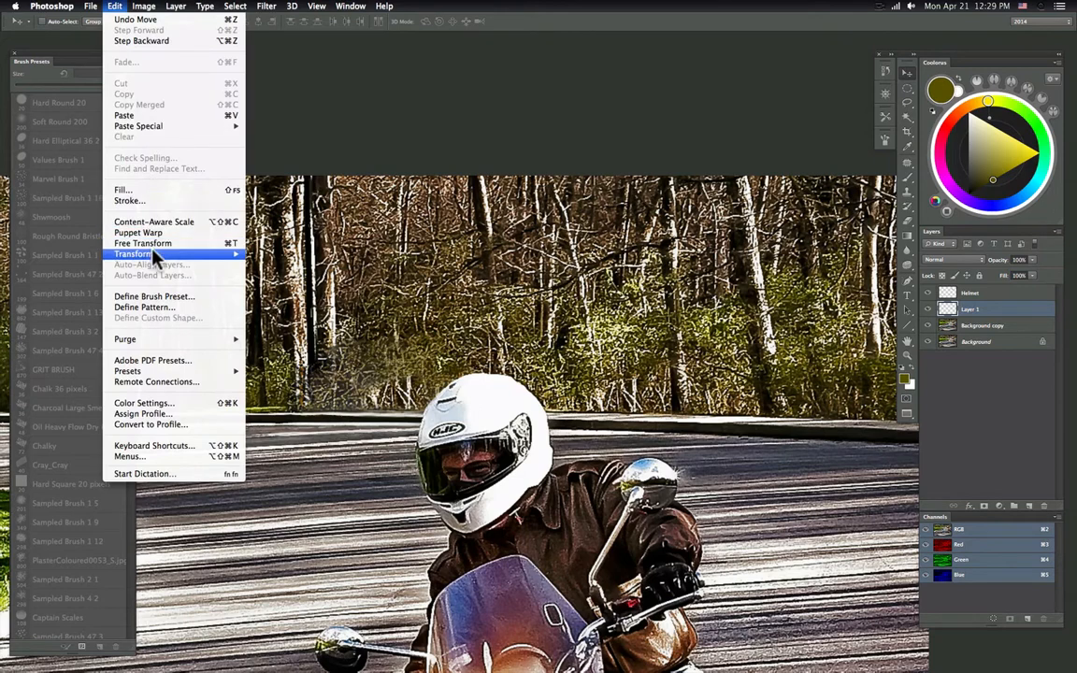
left_click(276, 369)
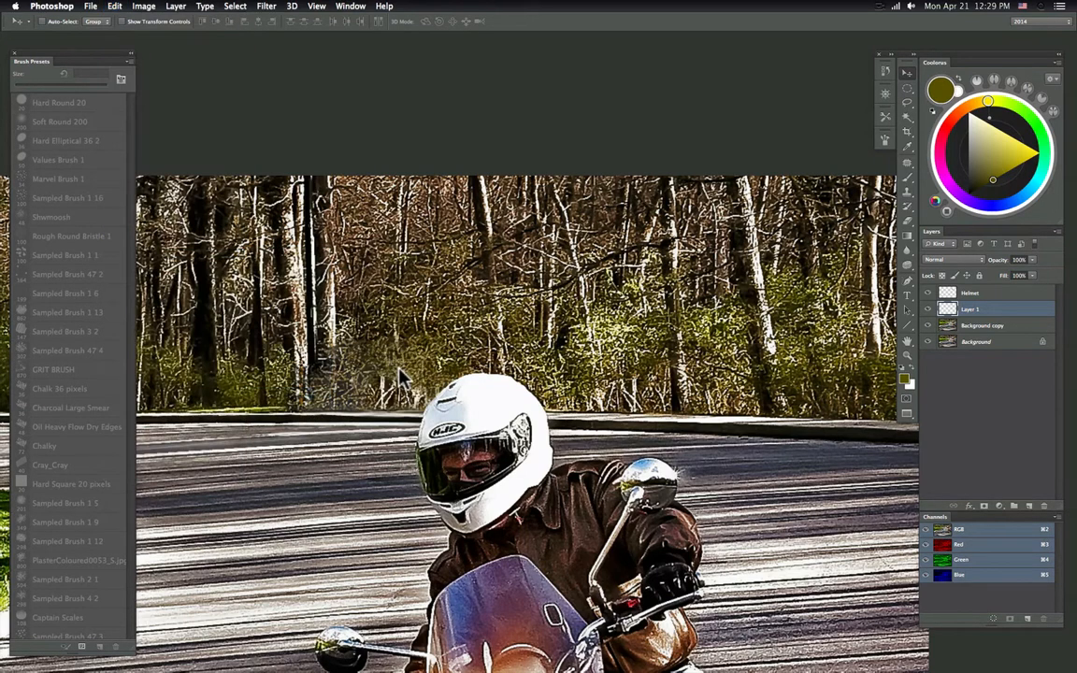
left_click_drag(412, 384, 419, 385)
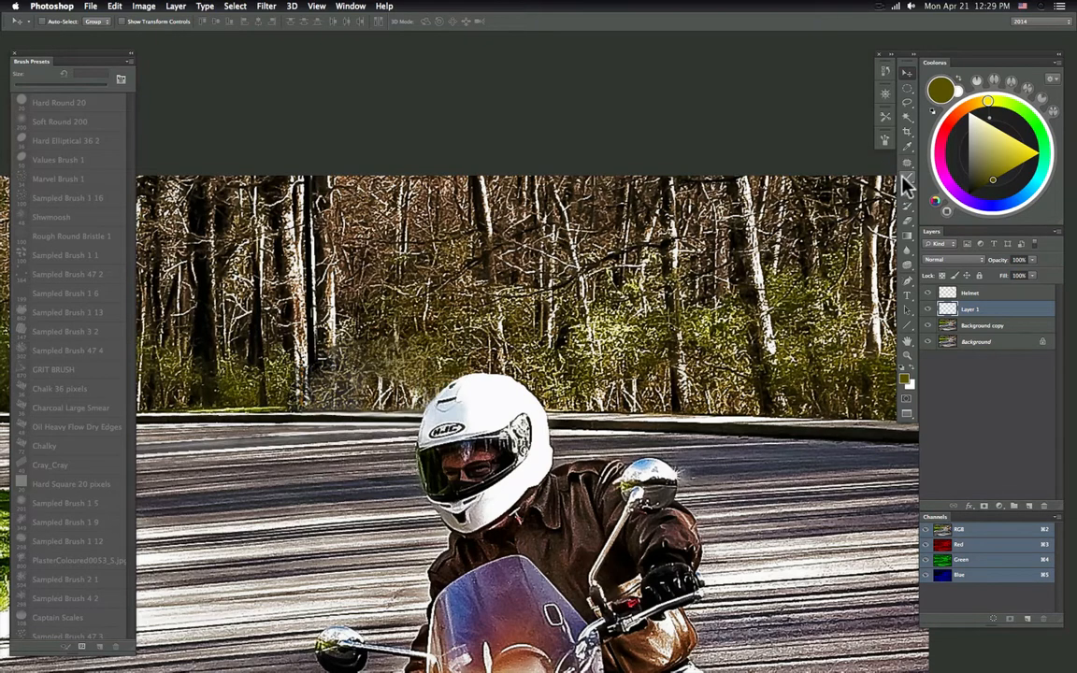
- Choose the textured Sampled Brush 1 9 for the Eraser and set its size to 46 px
left_click(908, 220)
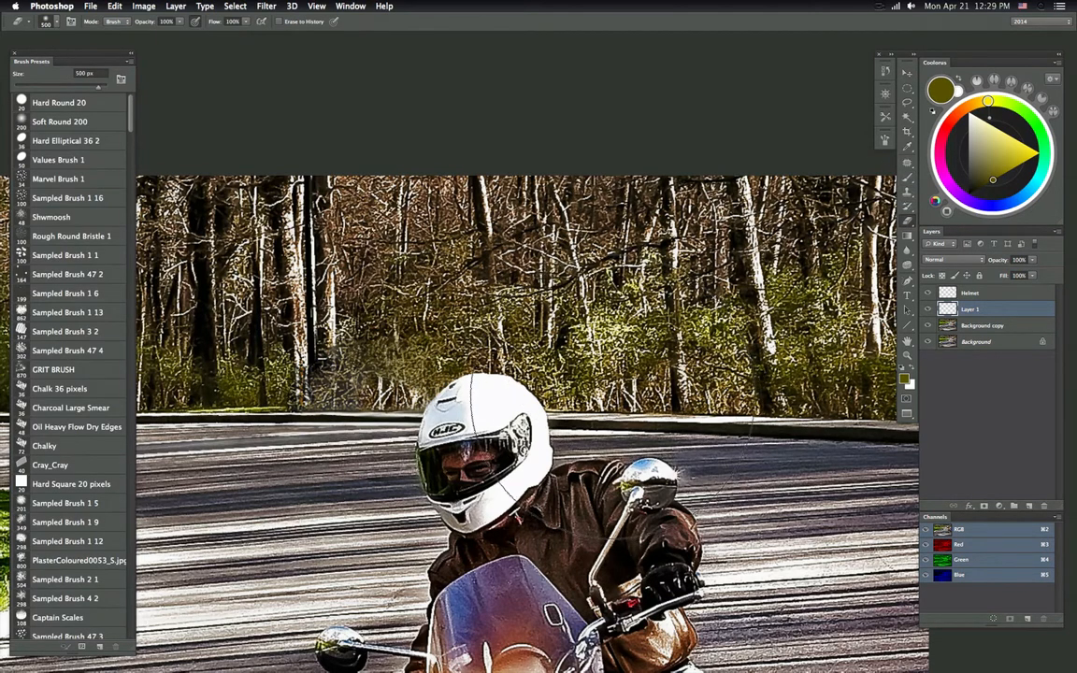
right_click(561, 367)
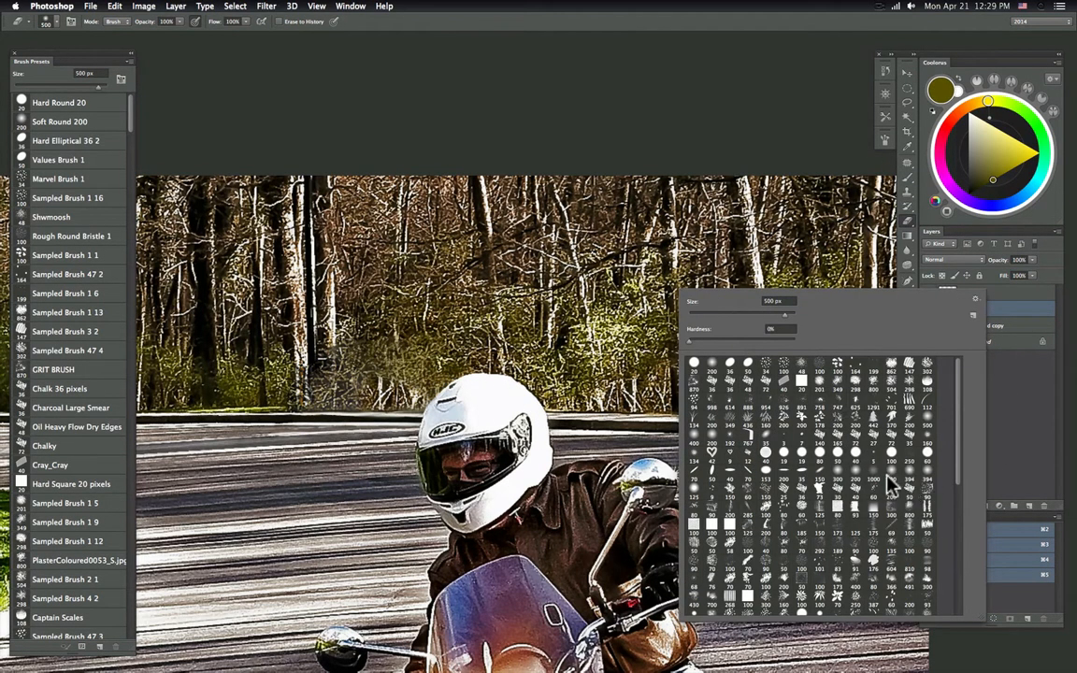
left_click(837, 384)
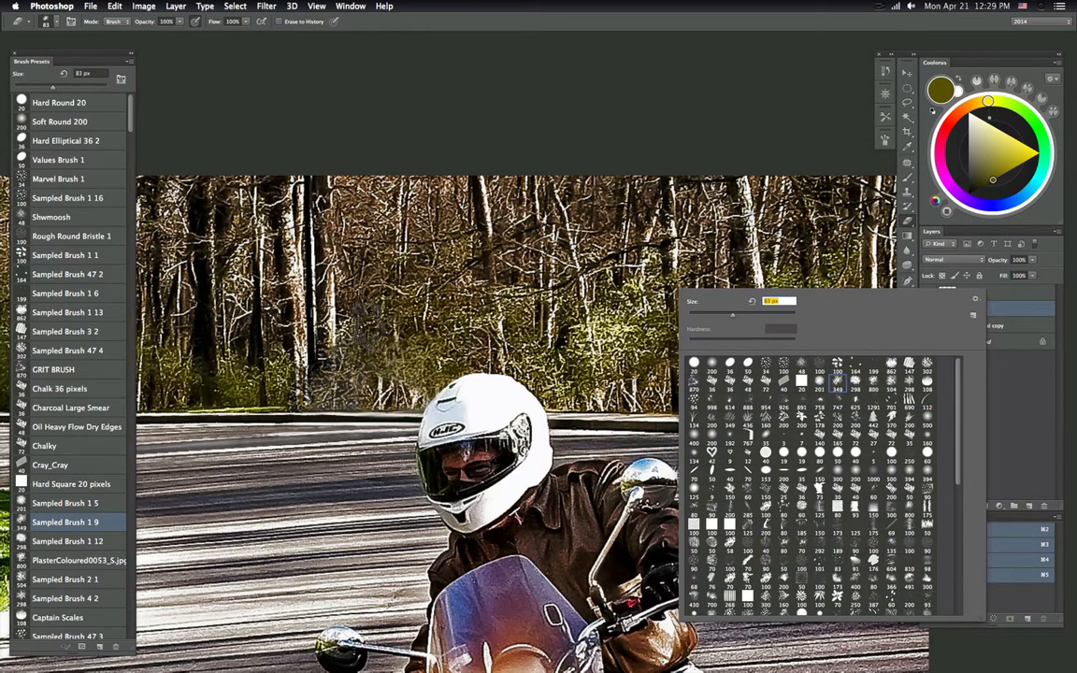
left_click_drag(732, 315, 728, 316)
- Soften the patch's edges with the Eraser at 57% opacity and merge the patch down into the Background copy layer
left_click(374, 377)
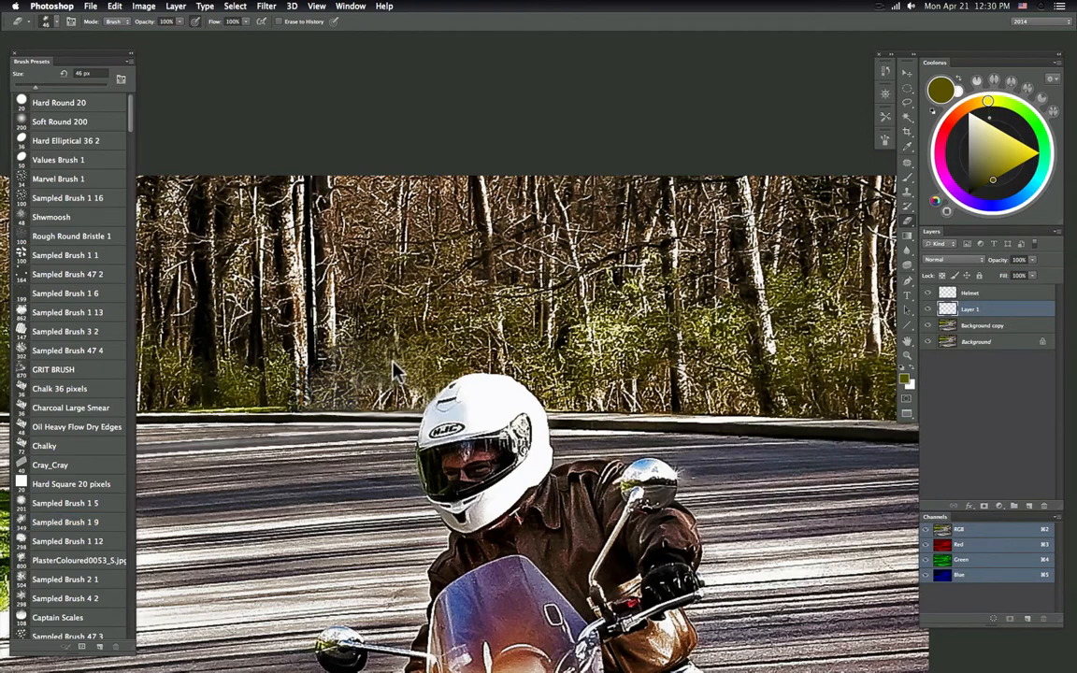
key("super+z")
left_click_drag(179, 22, 157, 36)
left_click(397, 365)
left_click_drag(354, 477, 427, 443)
key("super+e")
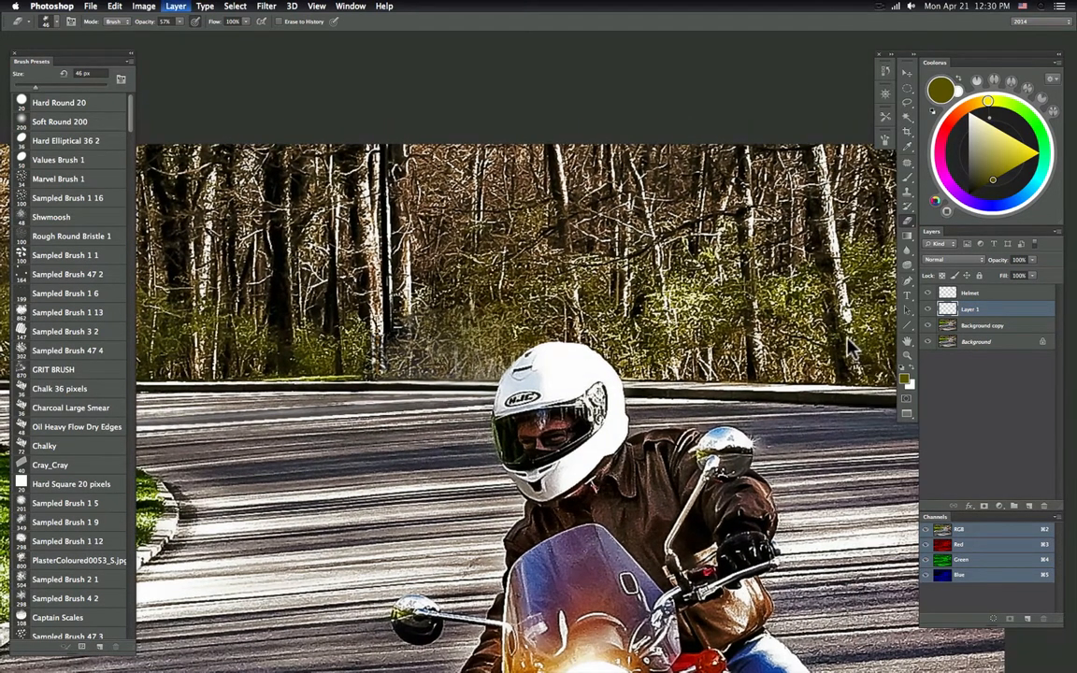
- Lasso the curb strip beside the helmet with a 5 px feather and apply the Sharpen filter to it
key("l")
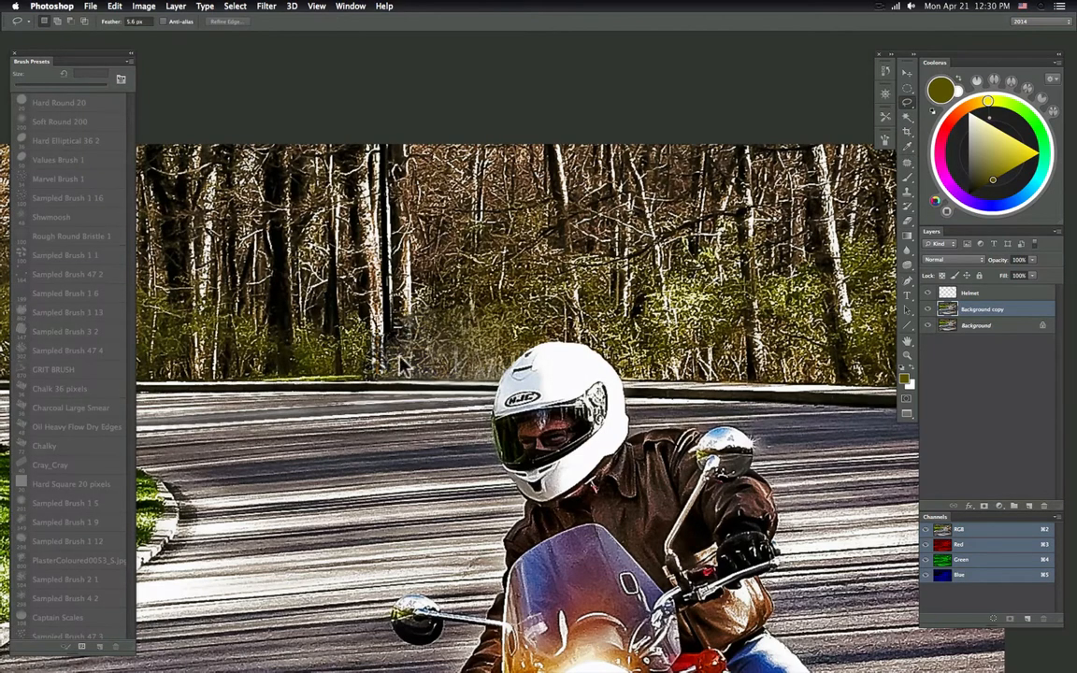
key("z")
mouse_move(493, 401)
left_mouse_down()
mouse_move(393, 425)
mouse_move(438, 418)
mouse_move(544, 355)
mouse_move(514, 363)
left_mouse_up()
left_click(907, 103)
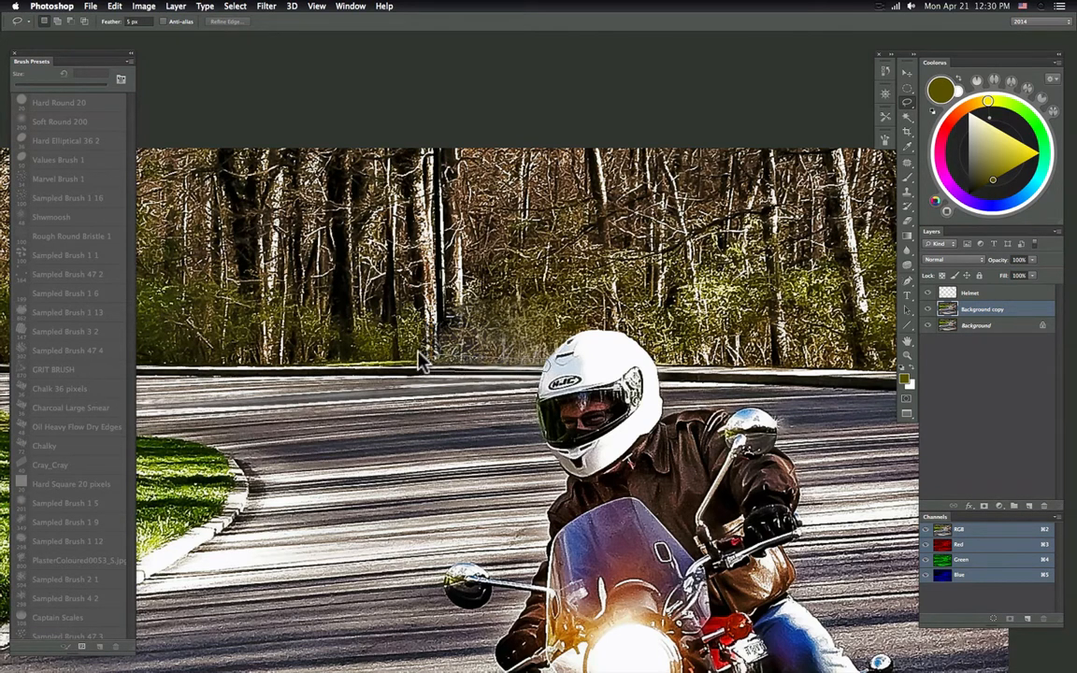
left_click_drag(418, 351, 421, 356)
left_click(266, 6)
mouse_move(337, 193)
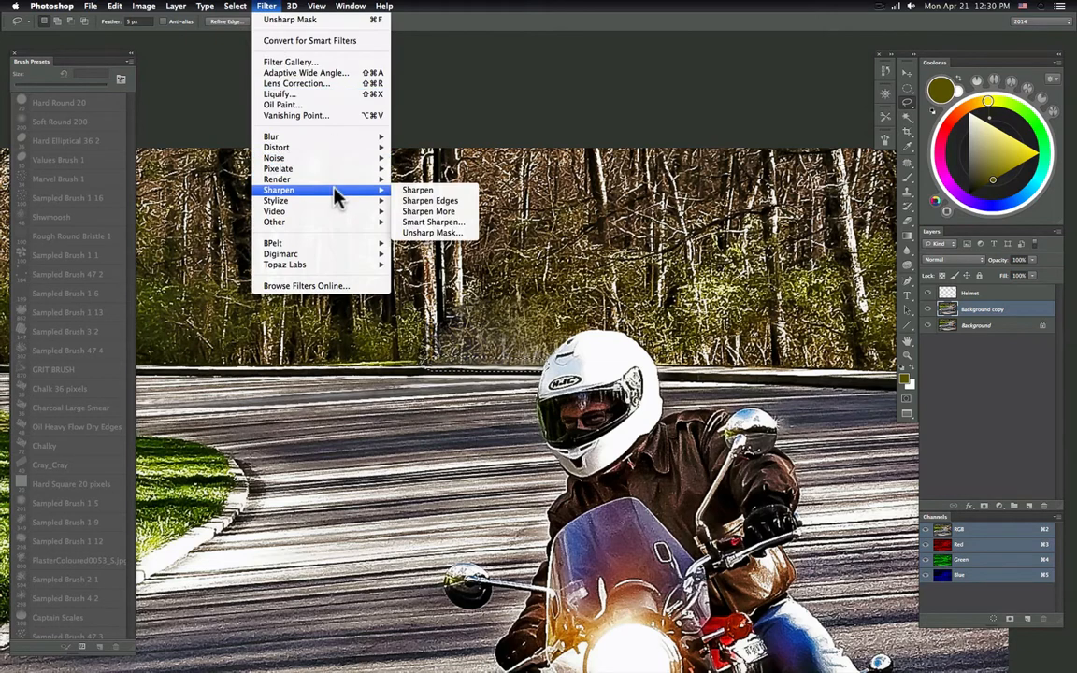
left_click(445, 193)
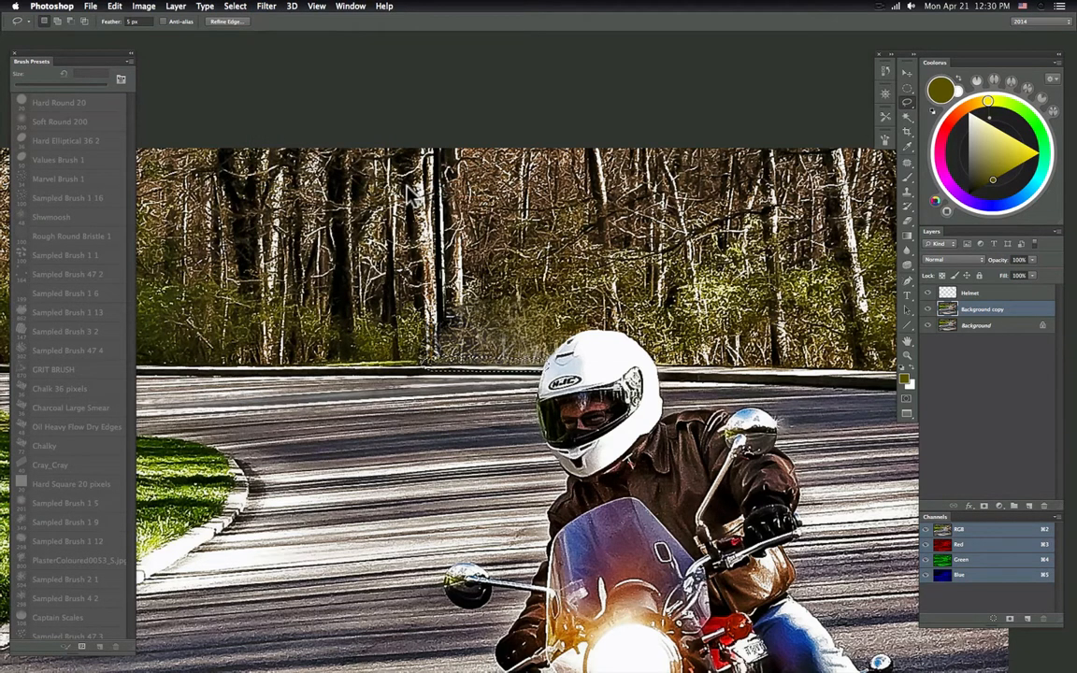
- Try the Sharpen Edges filter on the selected curb strip and undo it
left_click(266, 7)
mouse_move(309, 191)
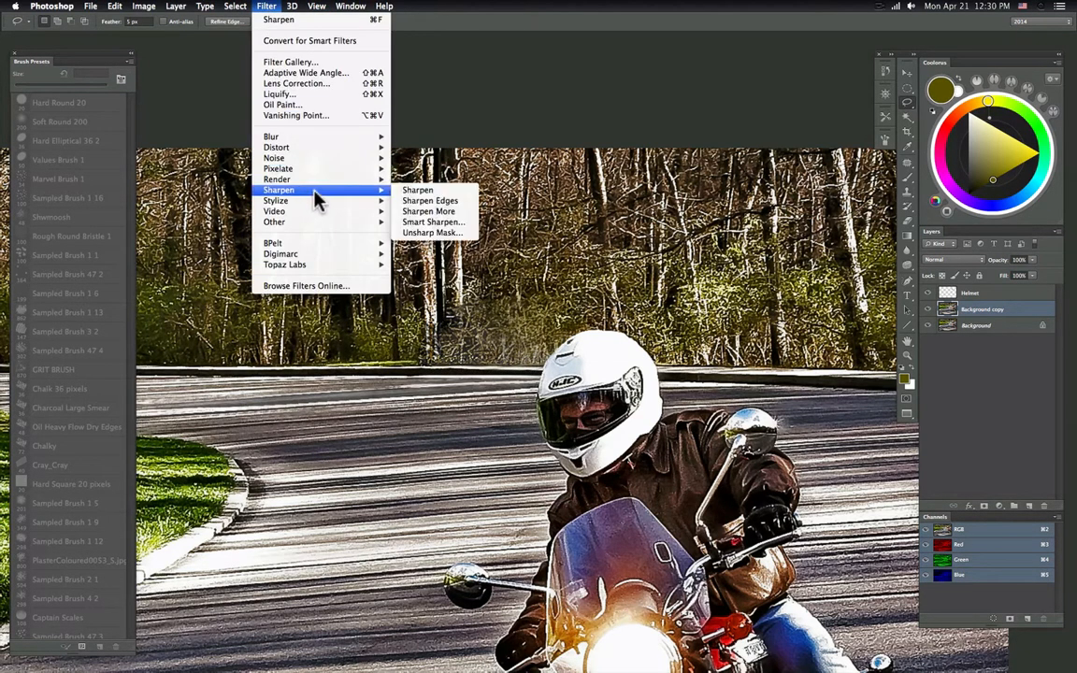
left_click(445, 202)
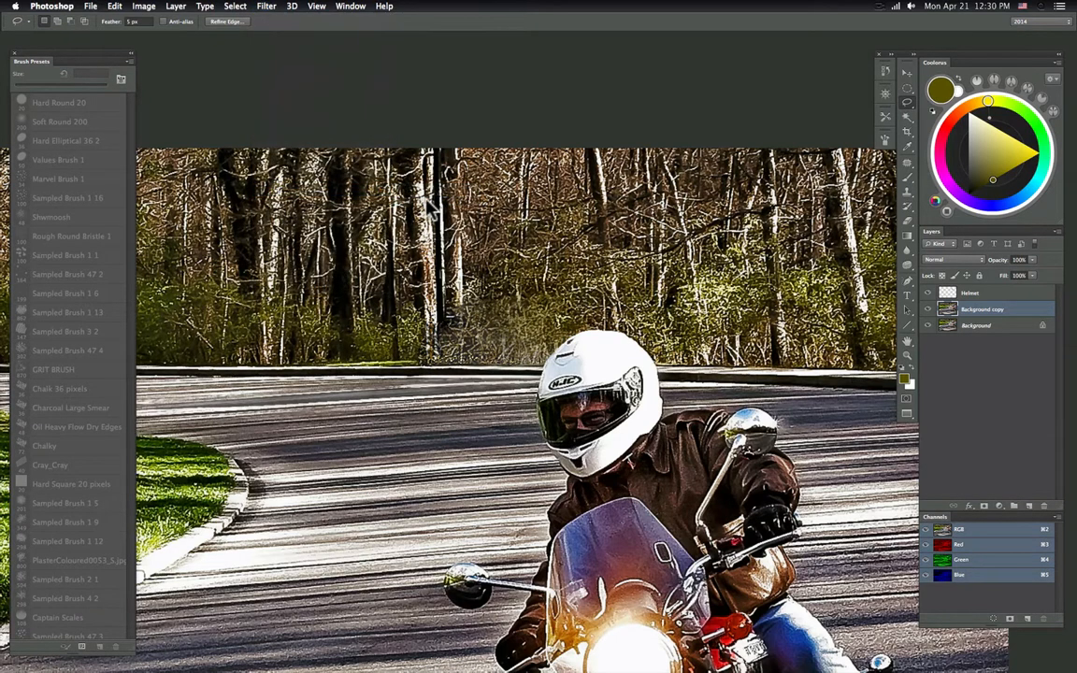
key("super+z")
- Apply Unsharp Mask to the selected curb strip with an adjusted threshold and a reduced amount
left_click(267, 6)
mouse_move(283, 191)
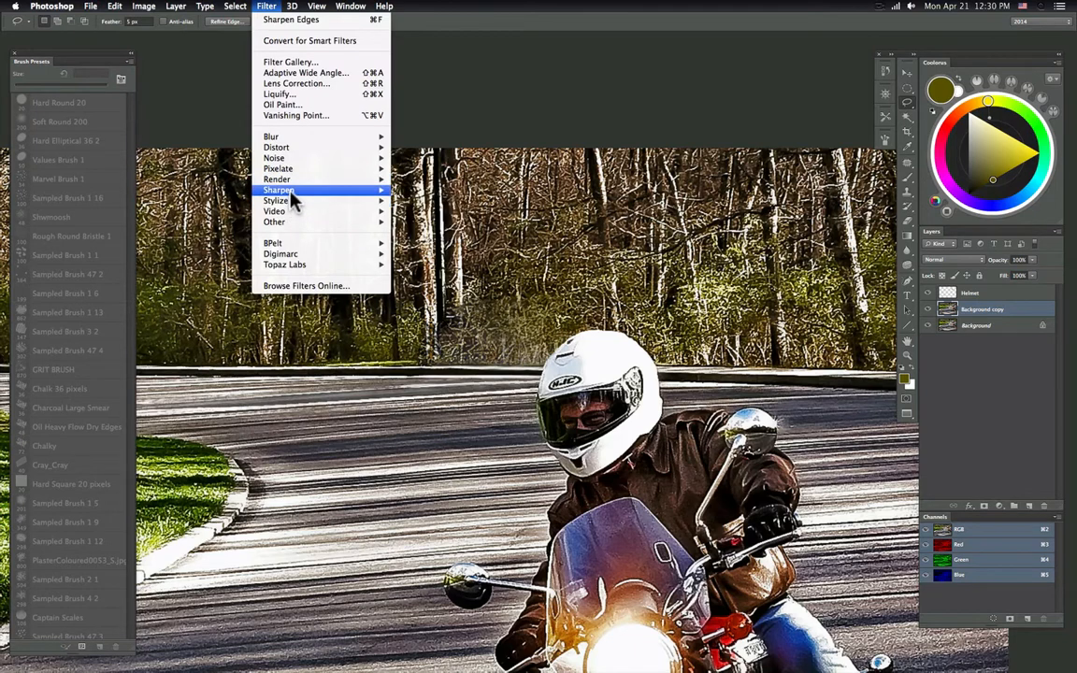
left_click(419, 234)
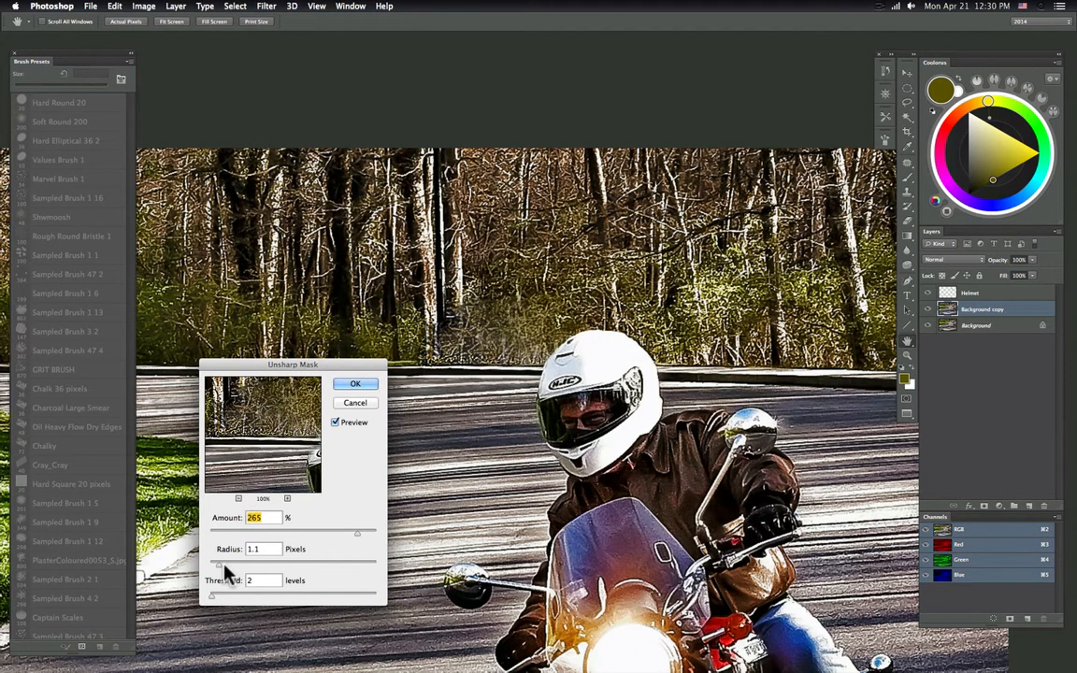
left_click_drag(214, 595, 219, 596)
left_click_drag(345, 537, 295, 546)
left_click(354, 384)
key("l")
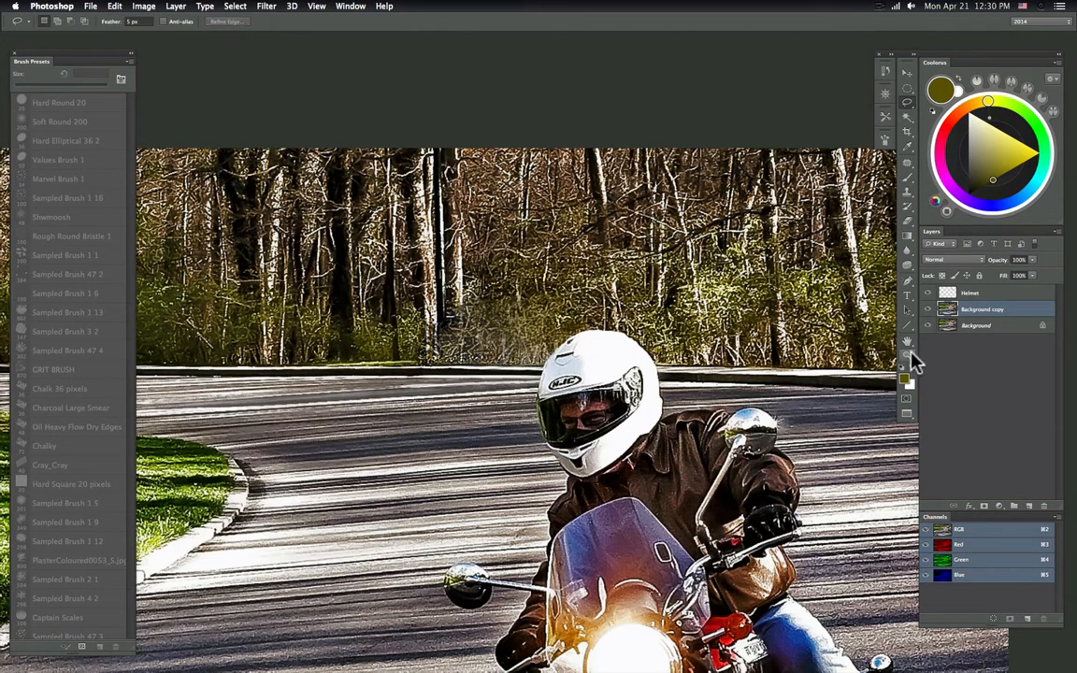
- Sample the curb's light grey and set the 2 px Pencil to Linear Dodge (Add) mode and 18% opacity
left_click(911, 355)
left_click(506, 386)
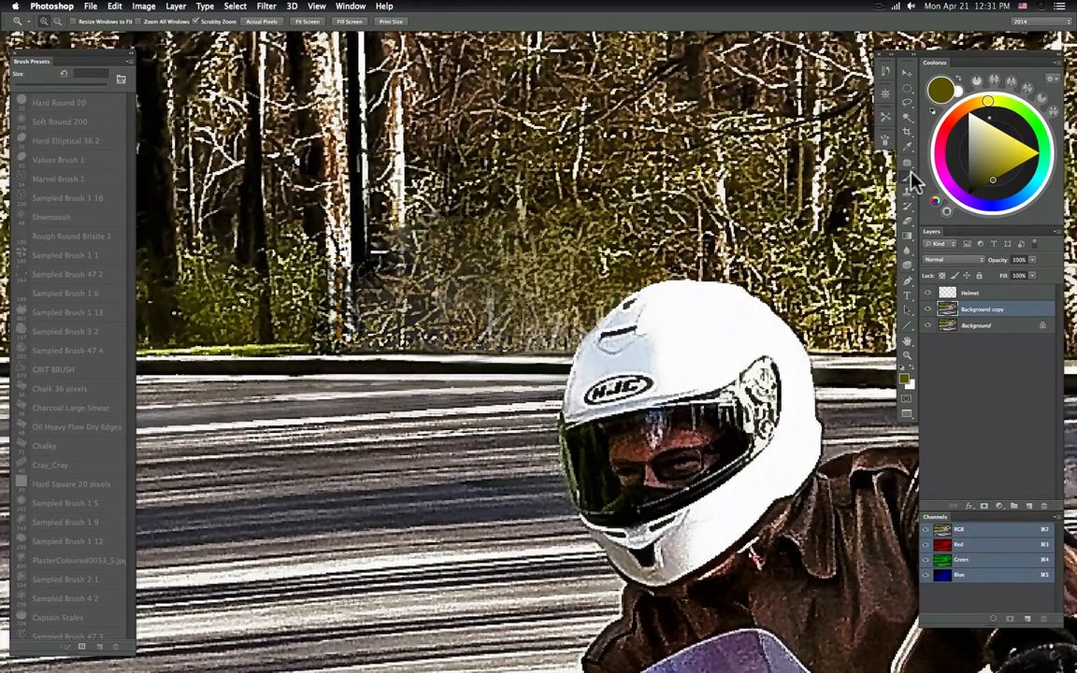
left_click(908, 177)
left_click(842, 367, "alt")
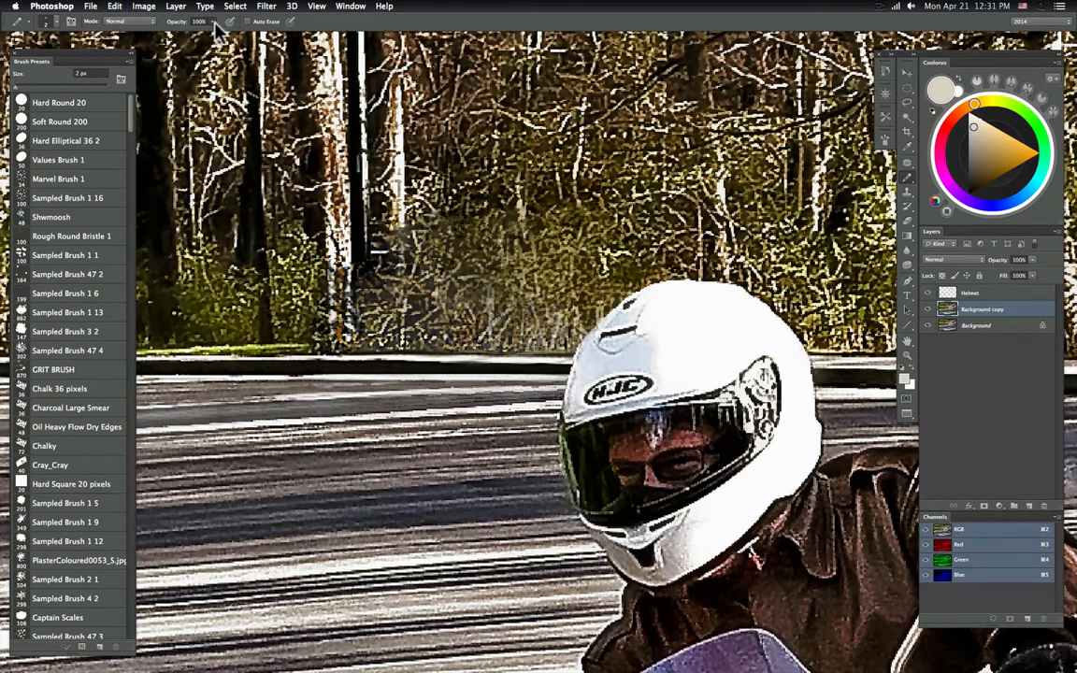
left_click_drag(214, 23, 167, 35)
left_click(127, 21)
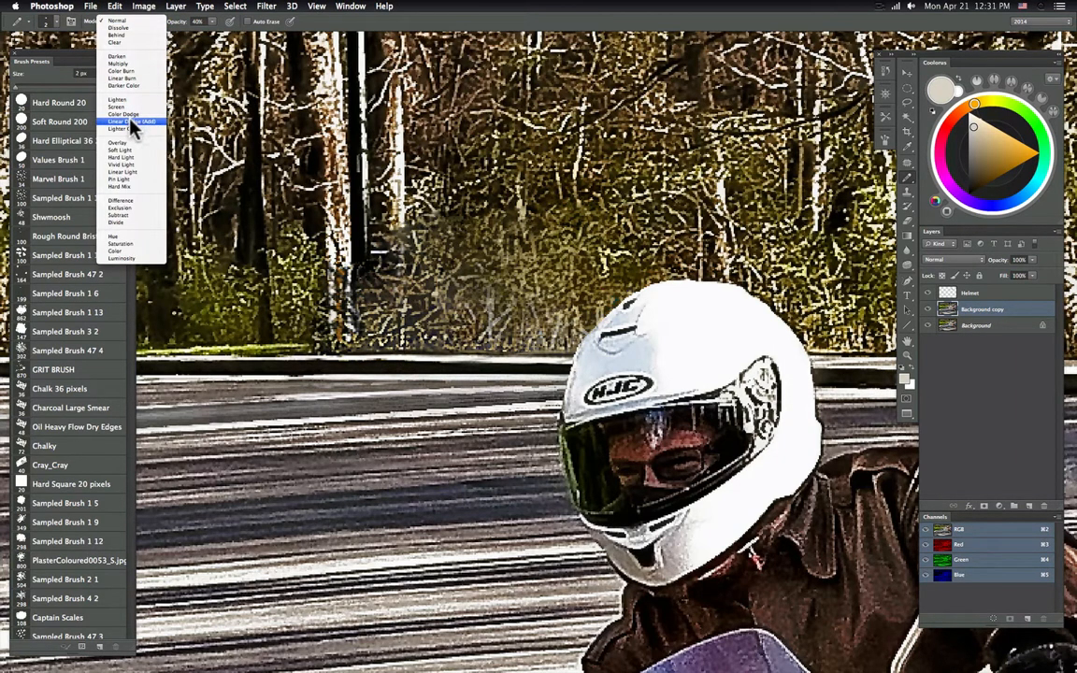
left_click(131, 121)
mouse_move(212, 21)
left_mouse_down()
mouse_move(197, 31)
mouse_move(204, 17)
left_mouse_up()
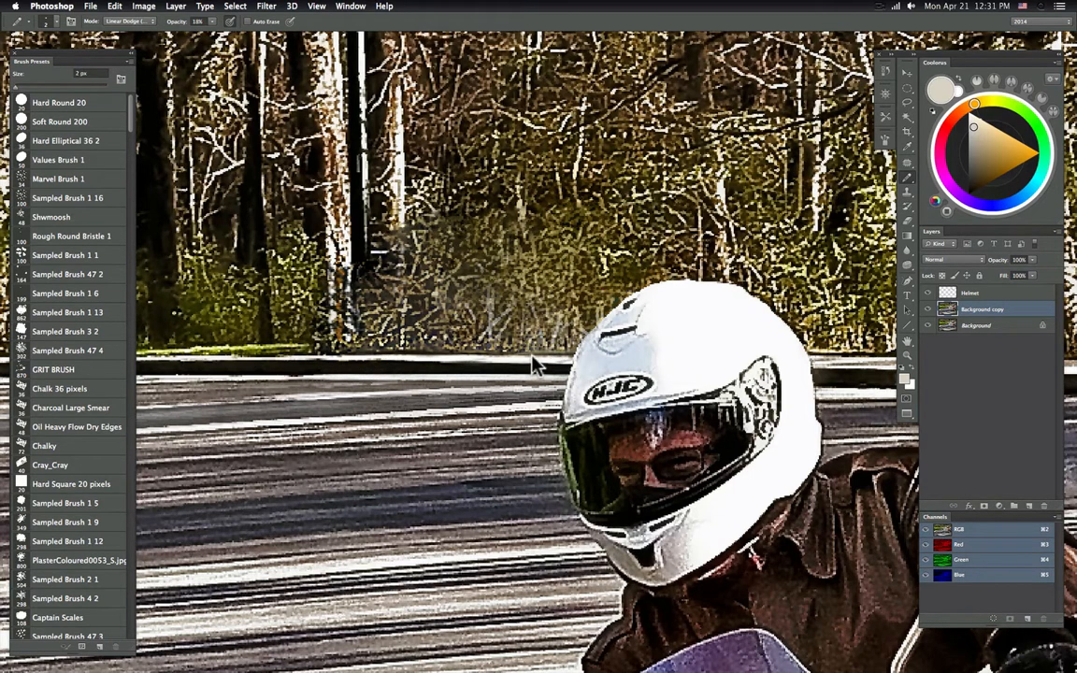
- Sample black from the curb, set the Pencil to Normal mode and 7 px, and darken the undergrowth's base along the curb
left_click(449, 369, "alt")
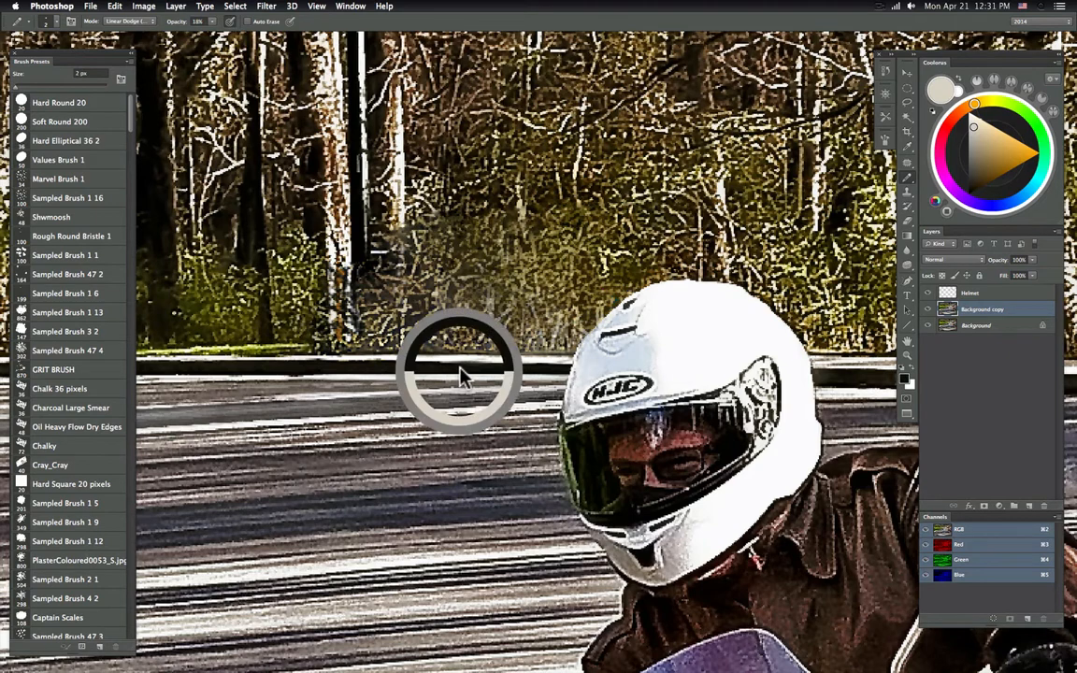
left_click(129, 20)
left_click(116, 9)
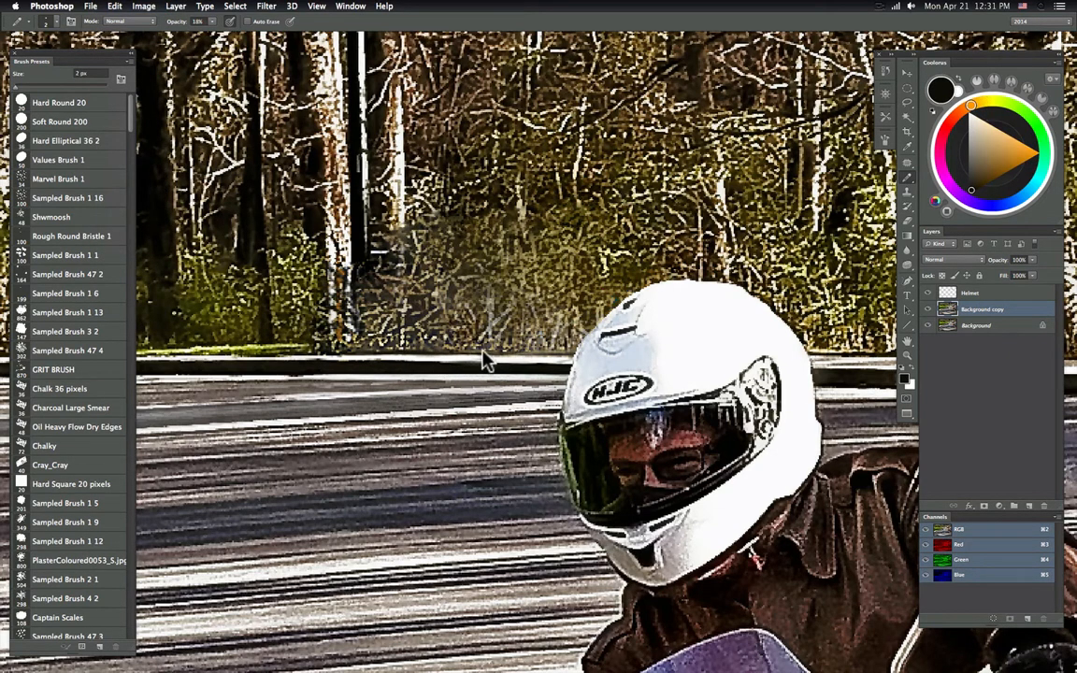
right_click(563, 335)
left_click(543, 362)
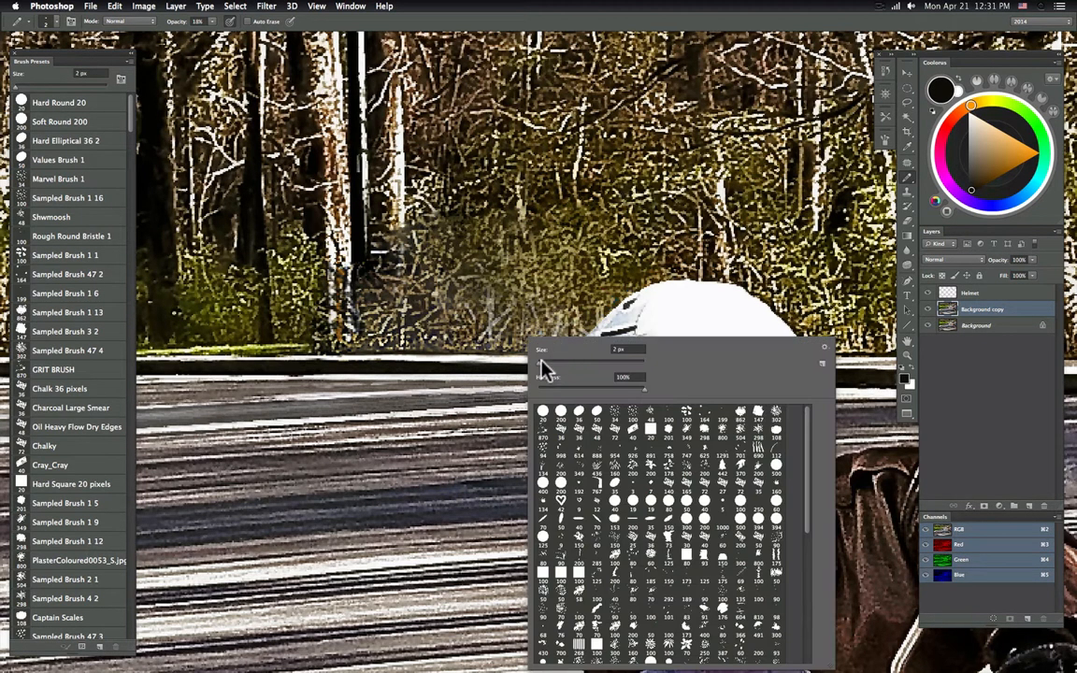
left_click(395, 350)
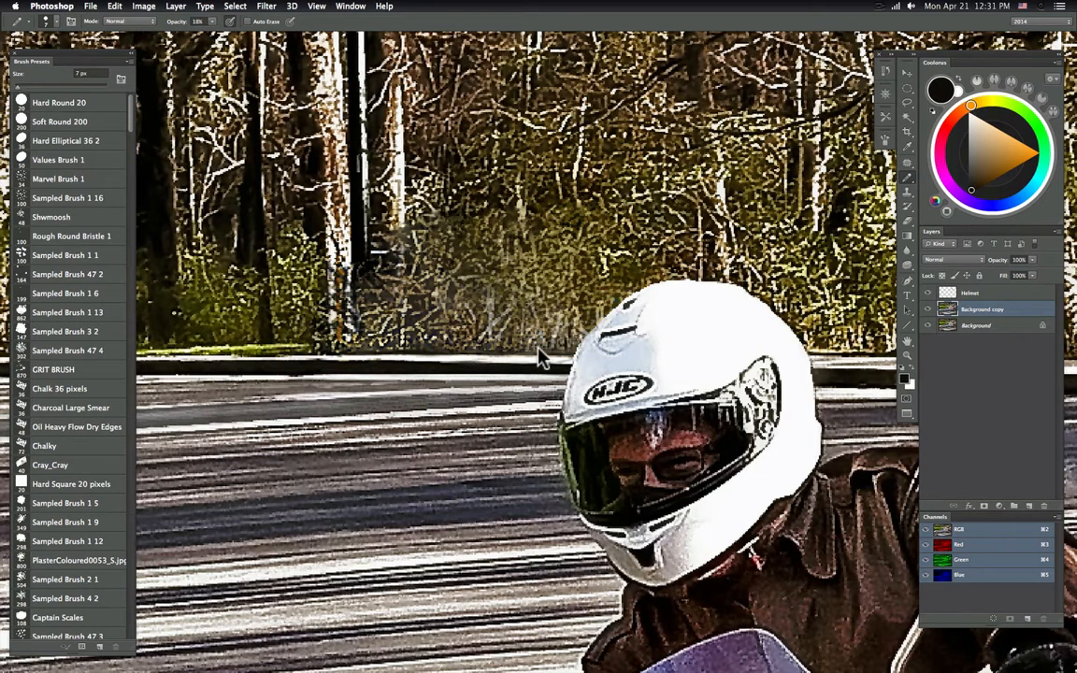
- Examine how the retouched curb and undergrowth blend in, across the whole photo and close up beside the helmet
double_click(908, 357)
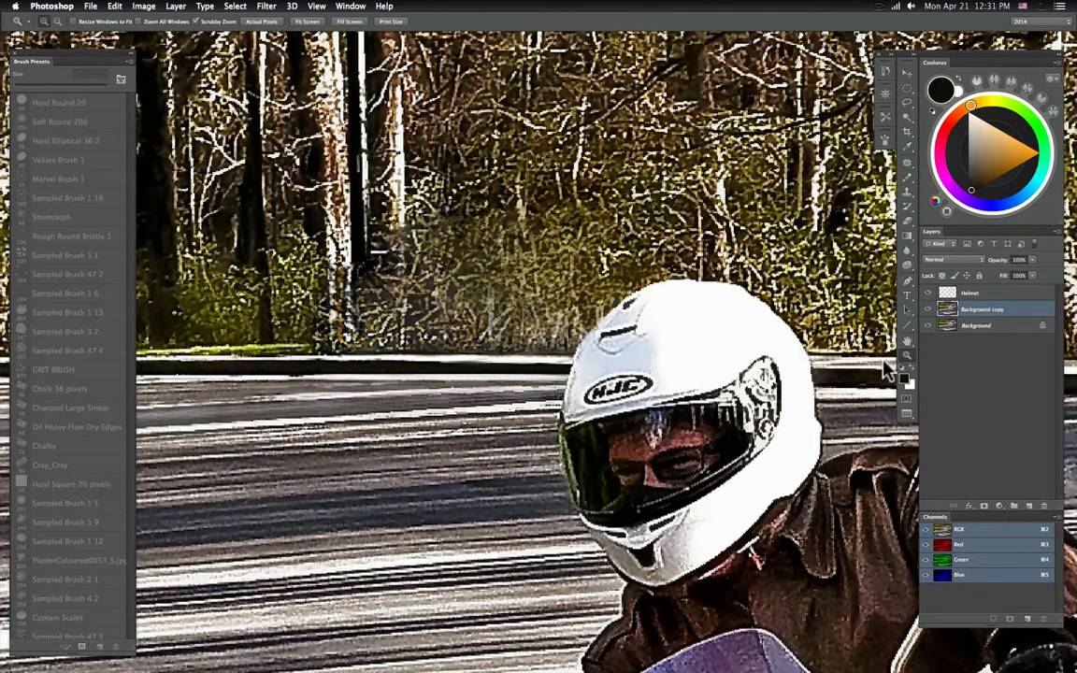
left_click_drag(626, 388, 589, 394)
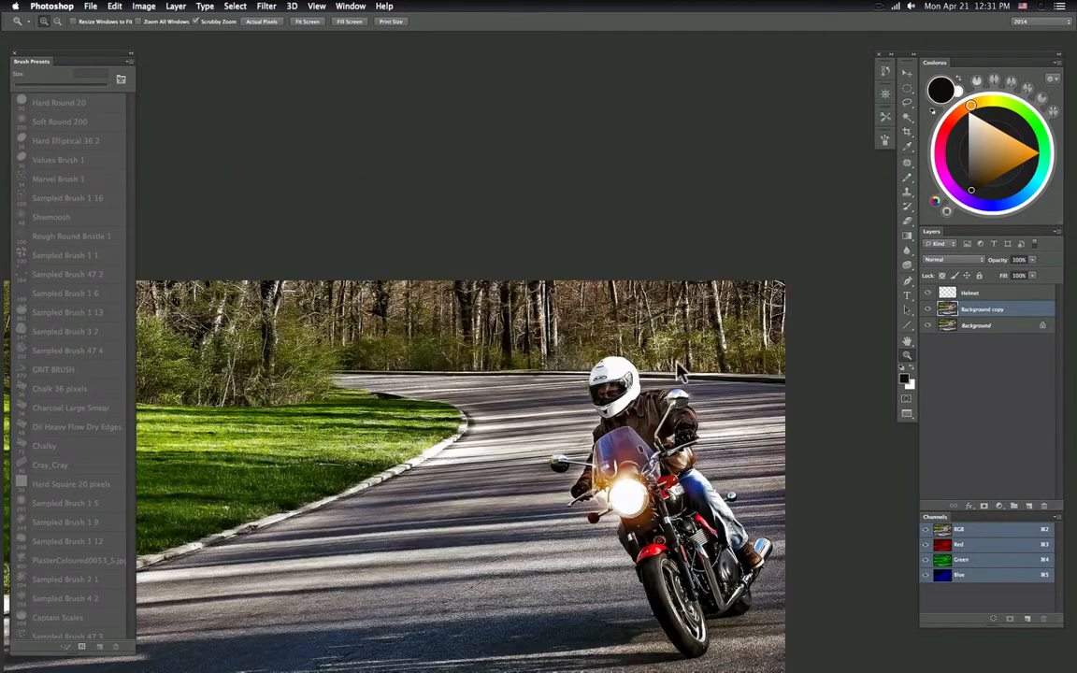
left_click_drag(664, 360, 712, 364)
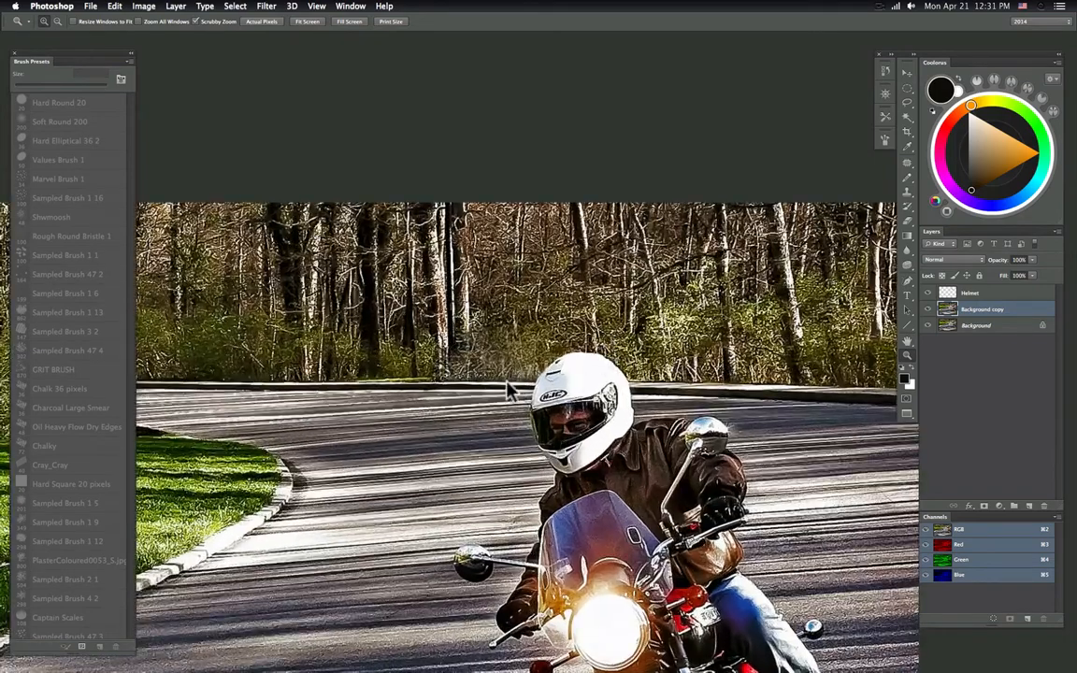
- Add a new layer above Background copy and touch up the undergrowth's base along the curb with sampled near-black and a 1 px Pencil
left_click_drag(496, 388, 535, 409)
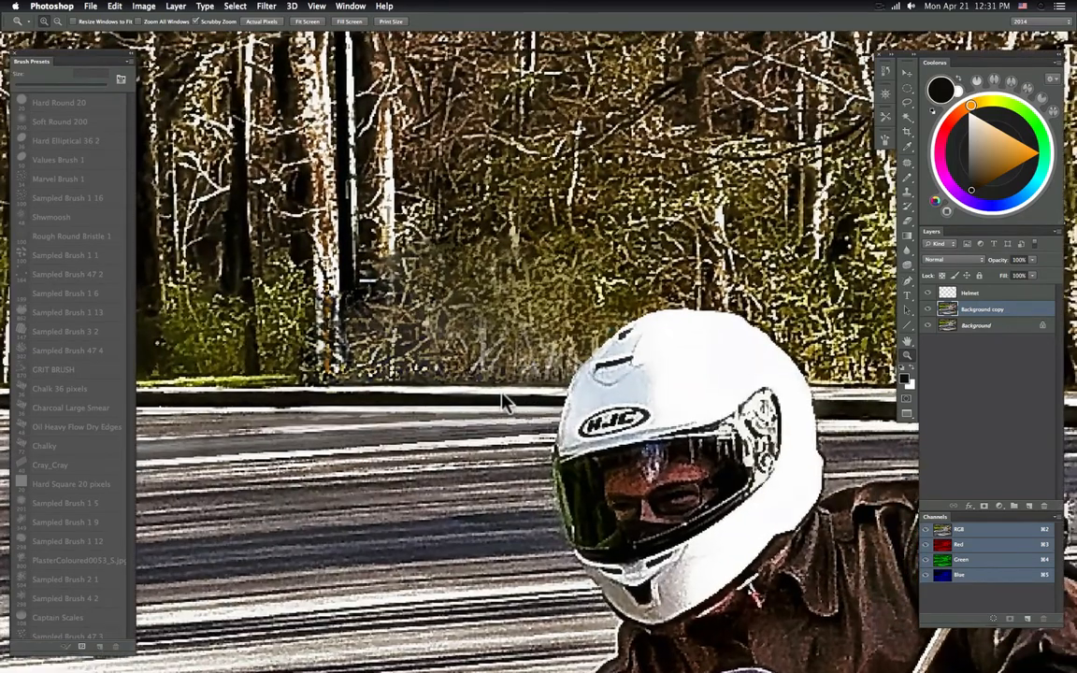
key("b")
right_click(502, 344)
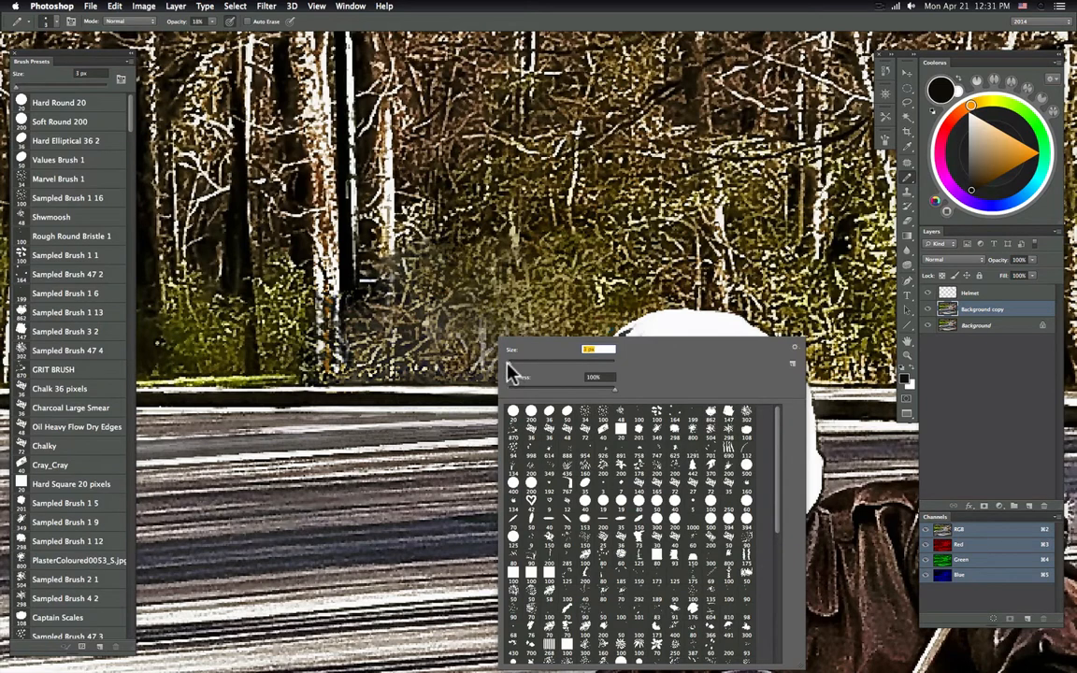
left_click(1029, 506)
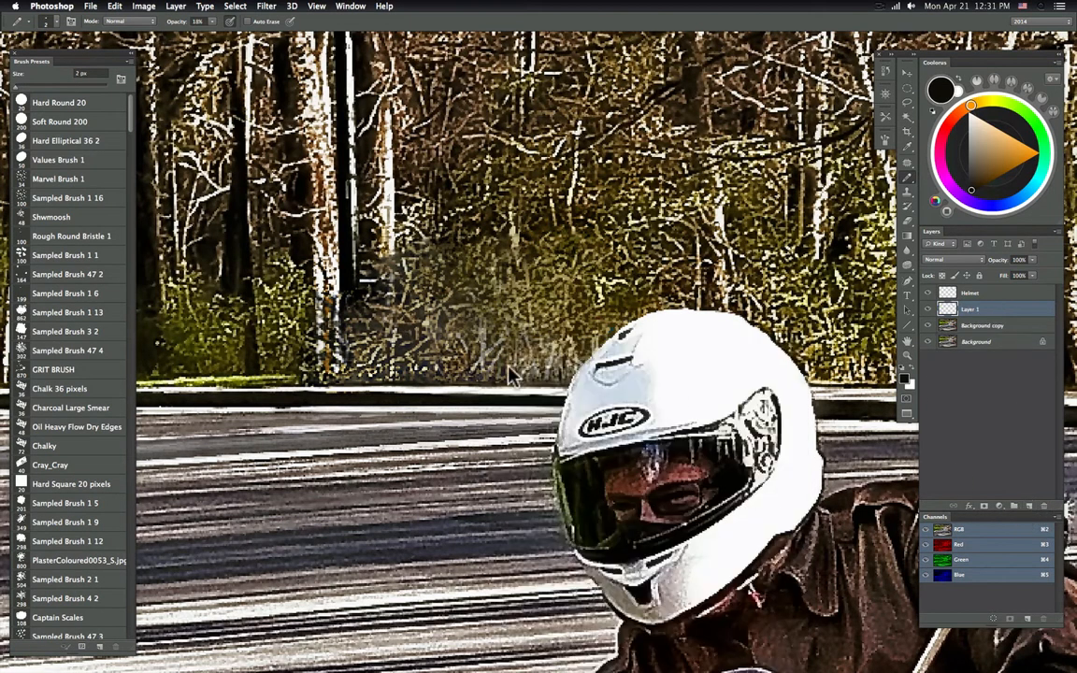
left_click(434, 394, "alt")
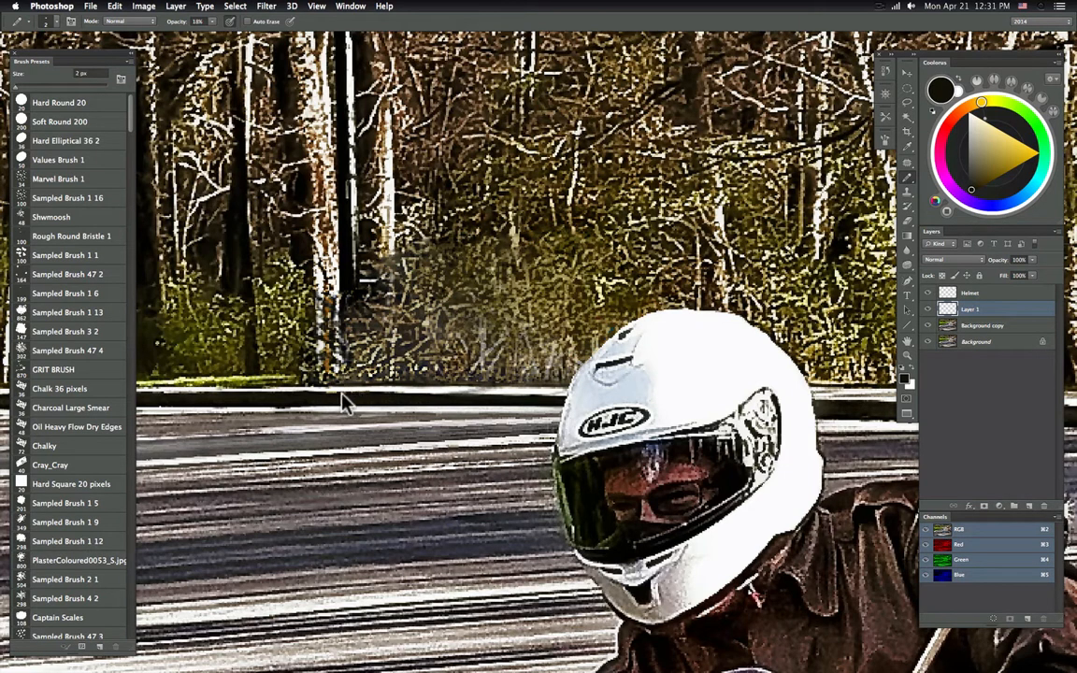
right_click(419, 359)
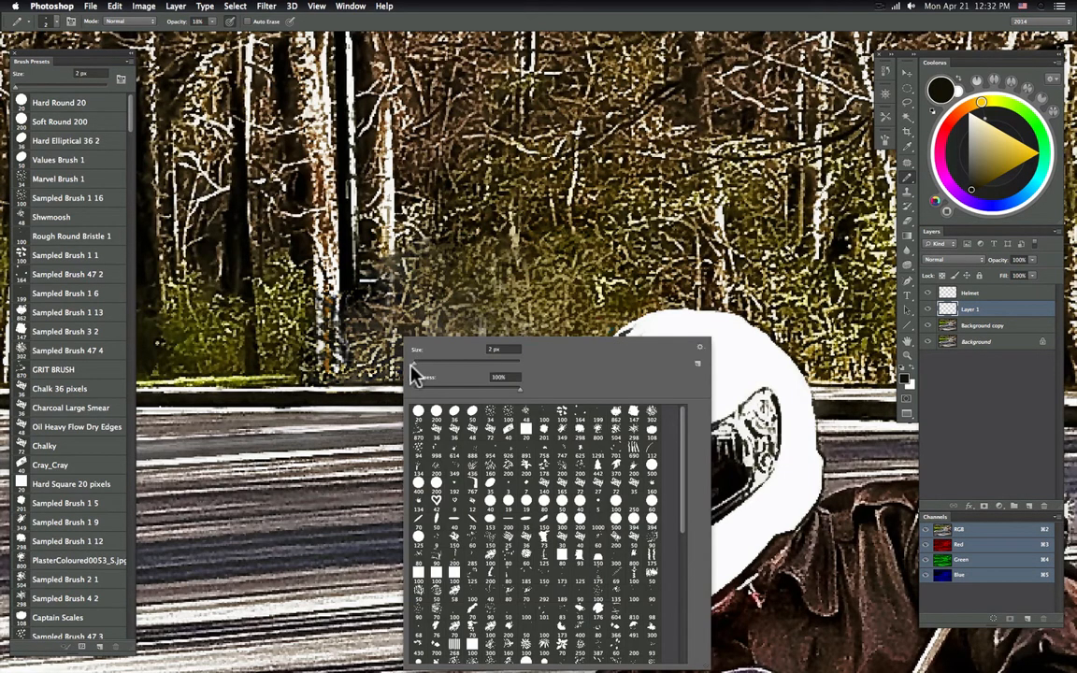
left_click(366, 386)
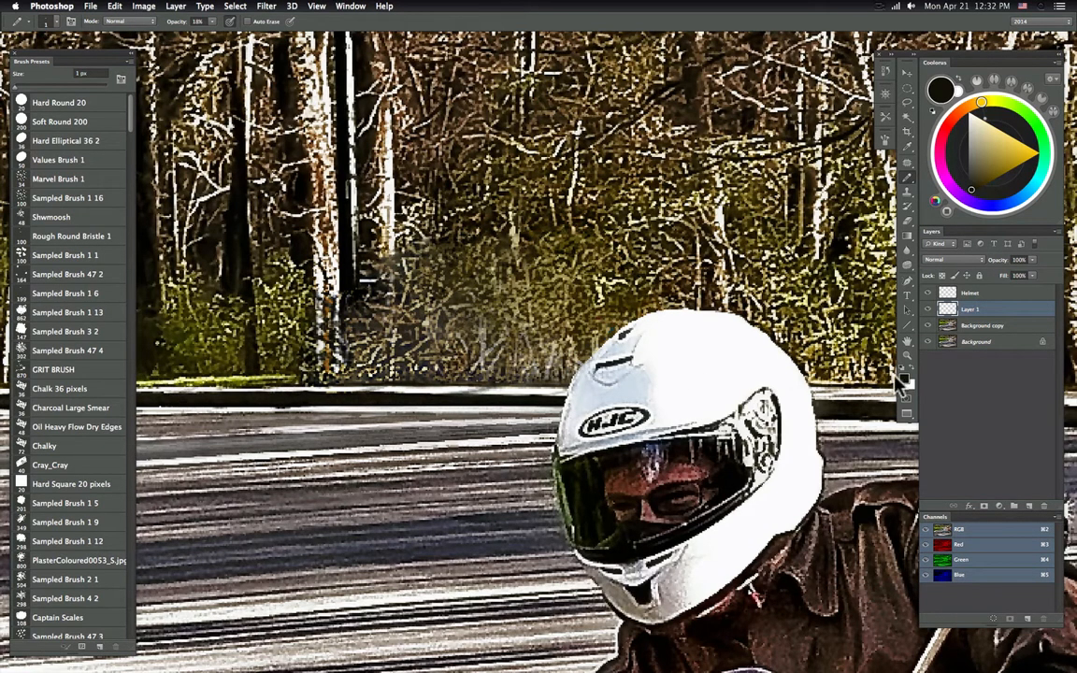
- Sharpen the dark touch-up layer with Unsharp Mask, lower its fill, and merge it into Background copy
key("z")
left_click_drag(834, 388, 544, 363)
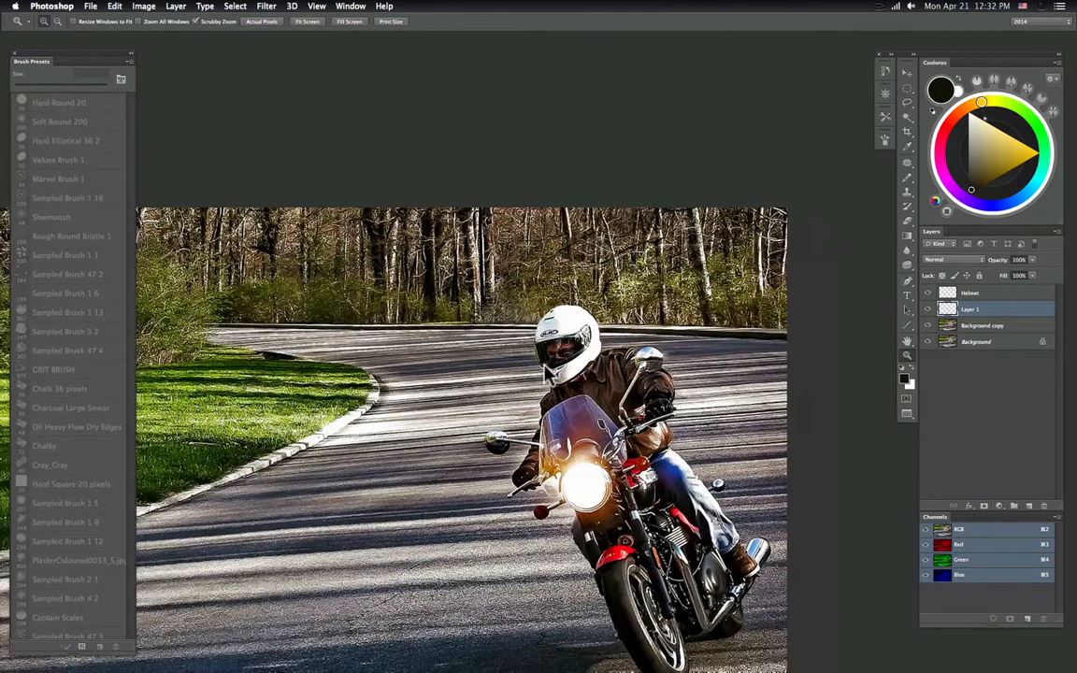
left_click(267, 7)
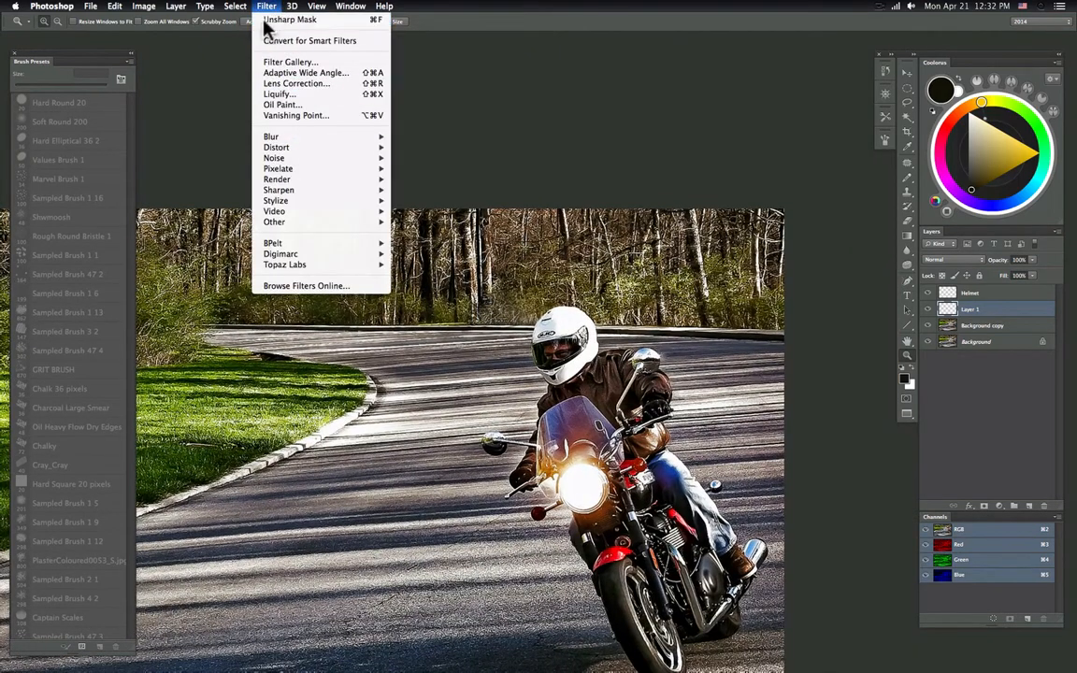
left_click(263, 21)
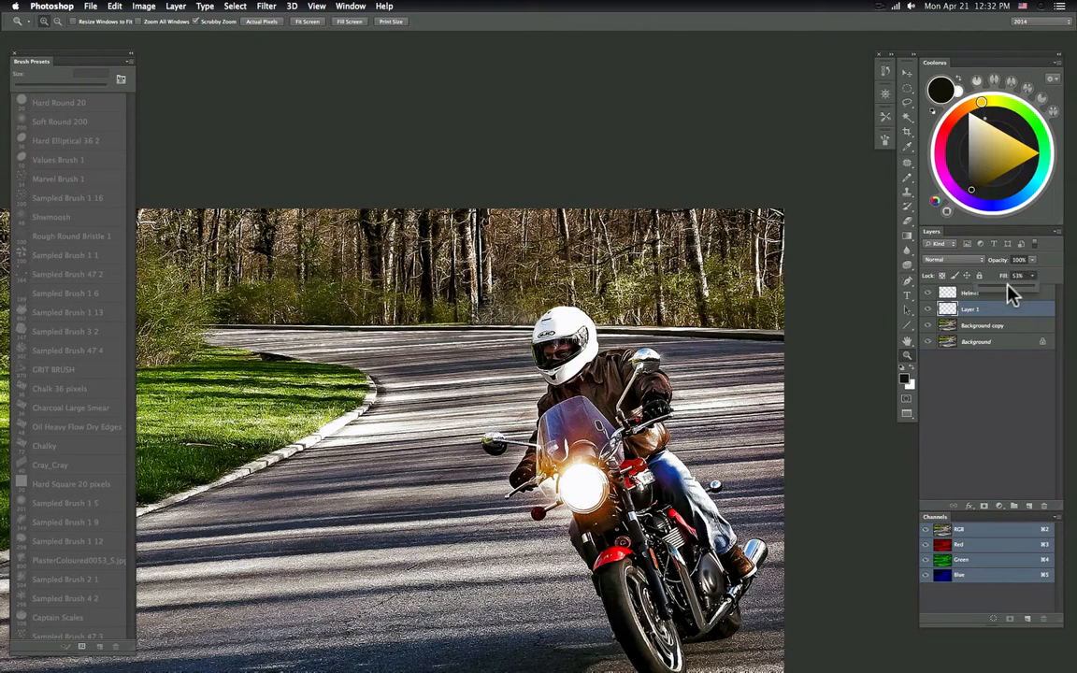
left_click_drag(1010, 296, 1000, 305)
key("super+e")
left_click_drag(733, 398, 782, 355)
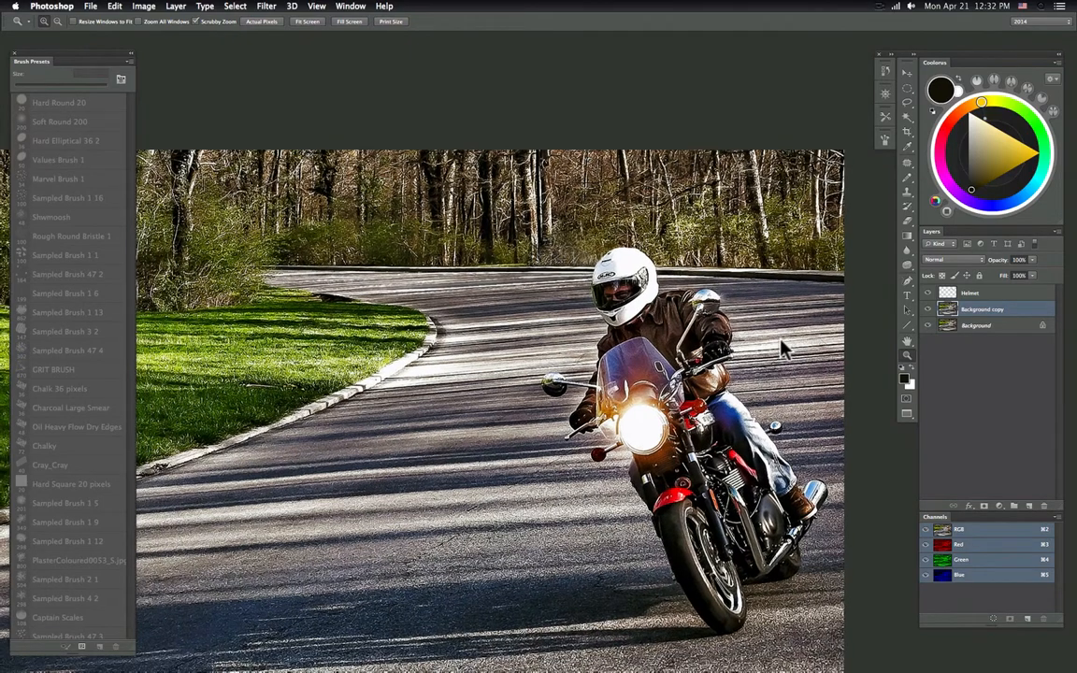
- Add a new layer and set up a 2 px Pencil with yellow-green sampled from the grass strip behind the curb
left_click(517, 260)
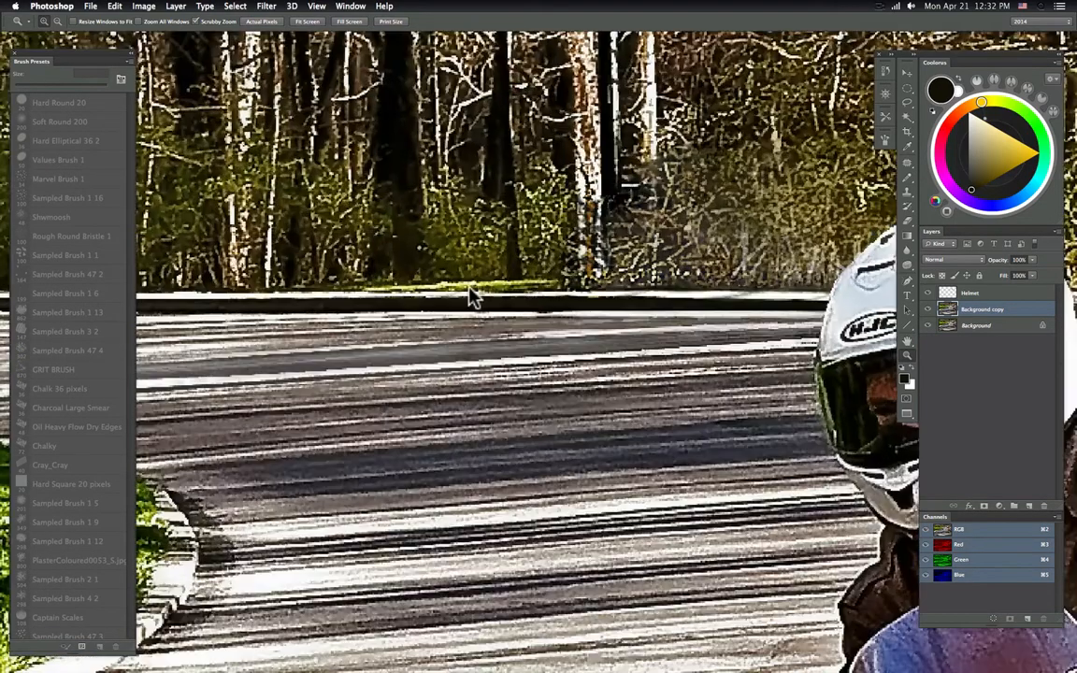
left_click_drag(544, 287, 530, 290)
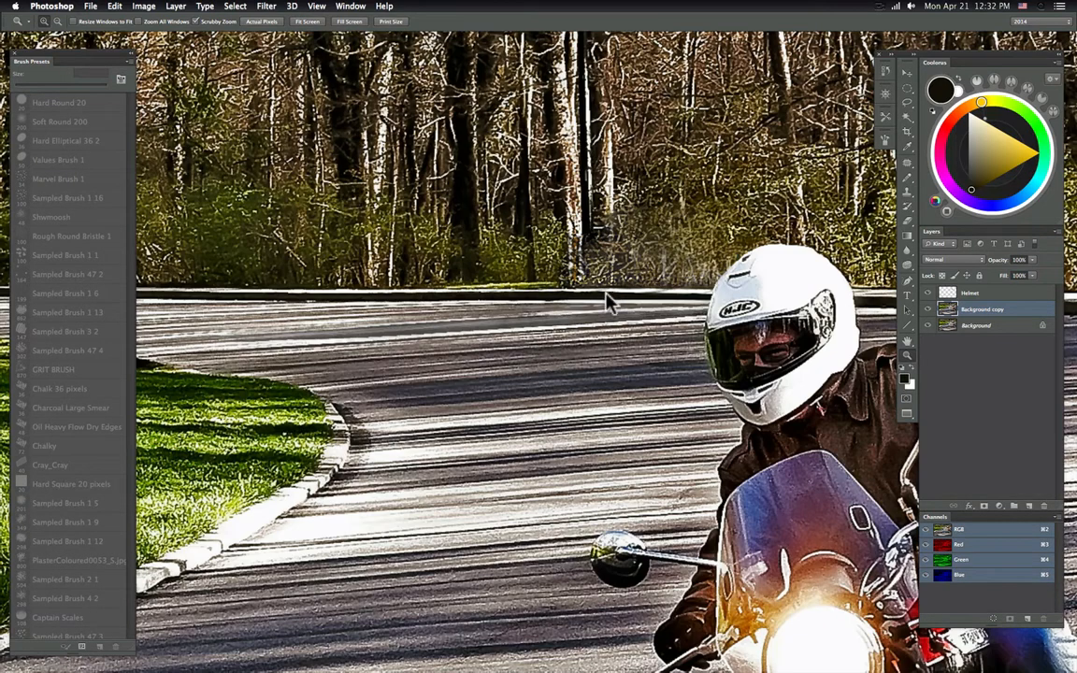
left_click_drag(605, 293, 455, 383)
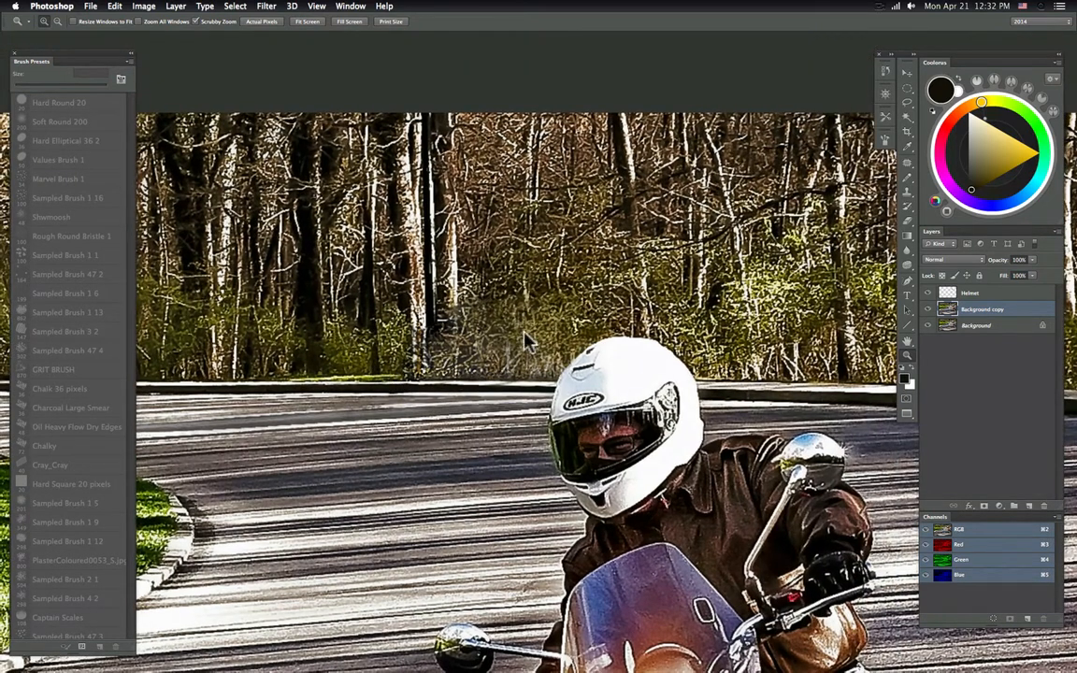
left_click(1029, 506)
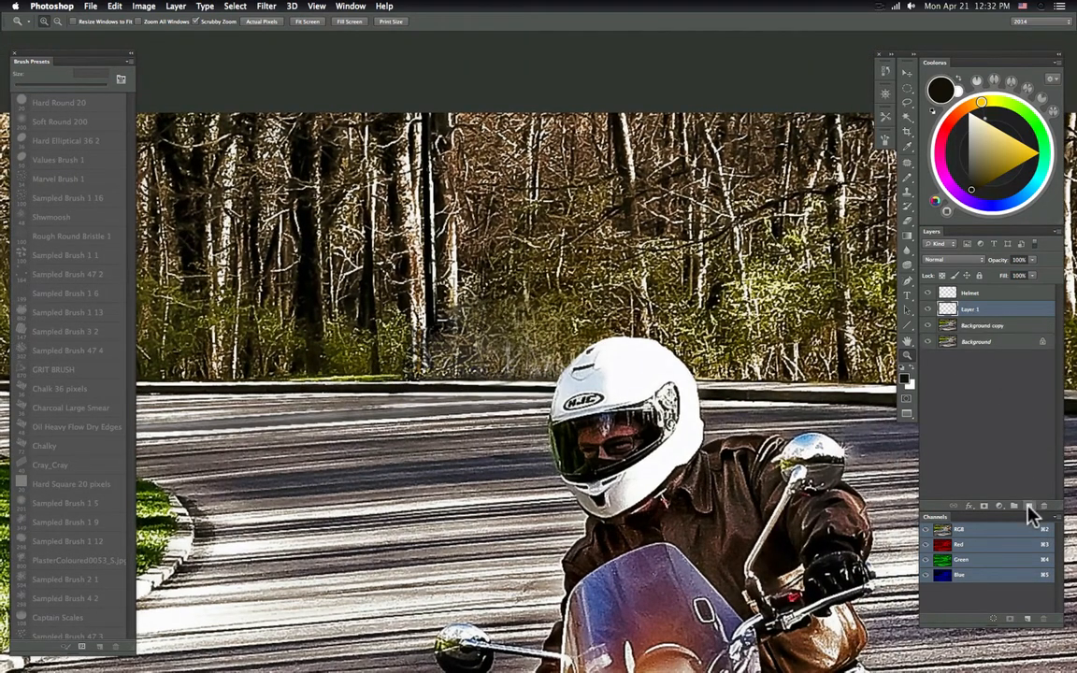
left_click(907, 178)
left_click(374, 383, "alt")
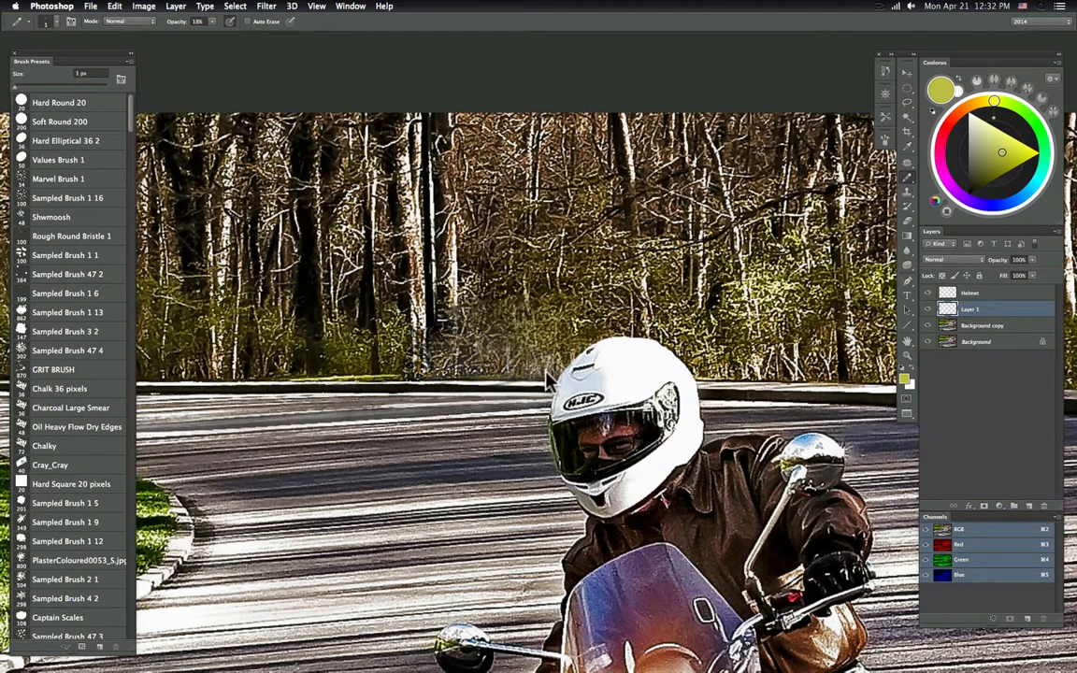
right_click(354, 211)
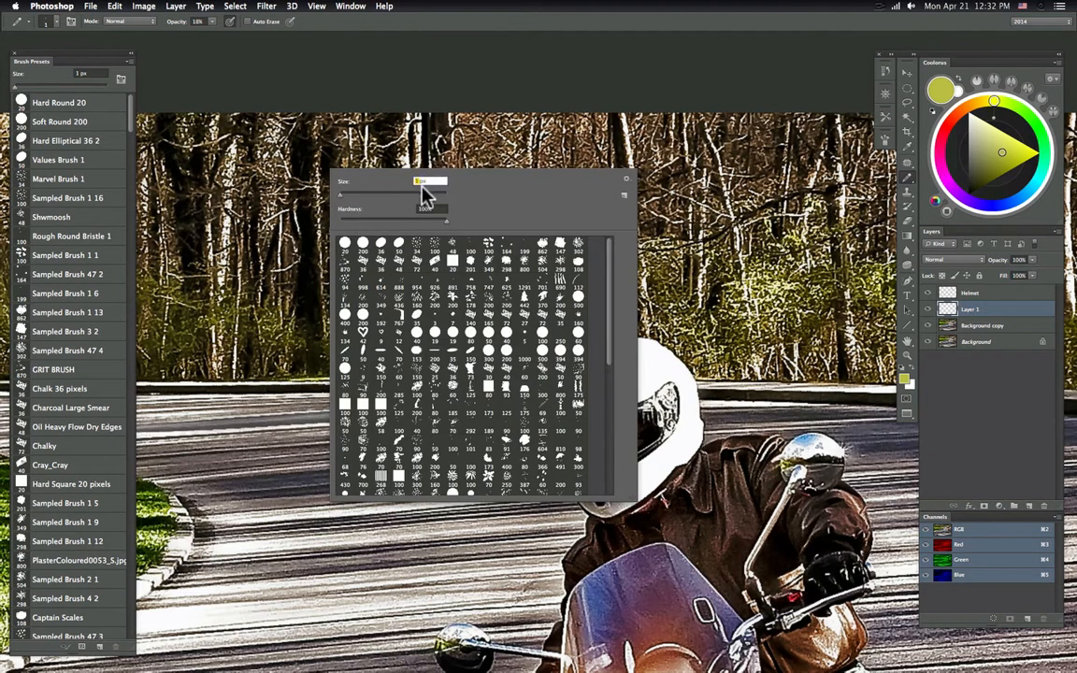
type("2")
key("Return")
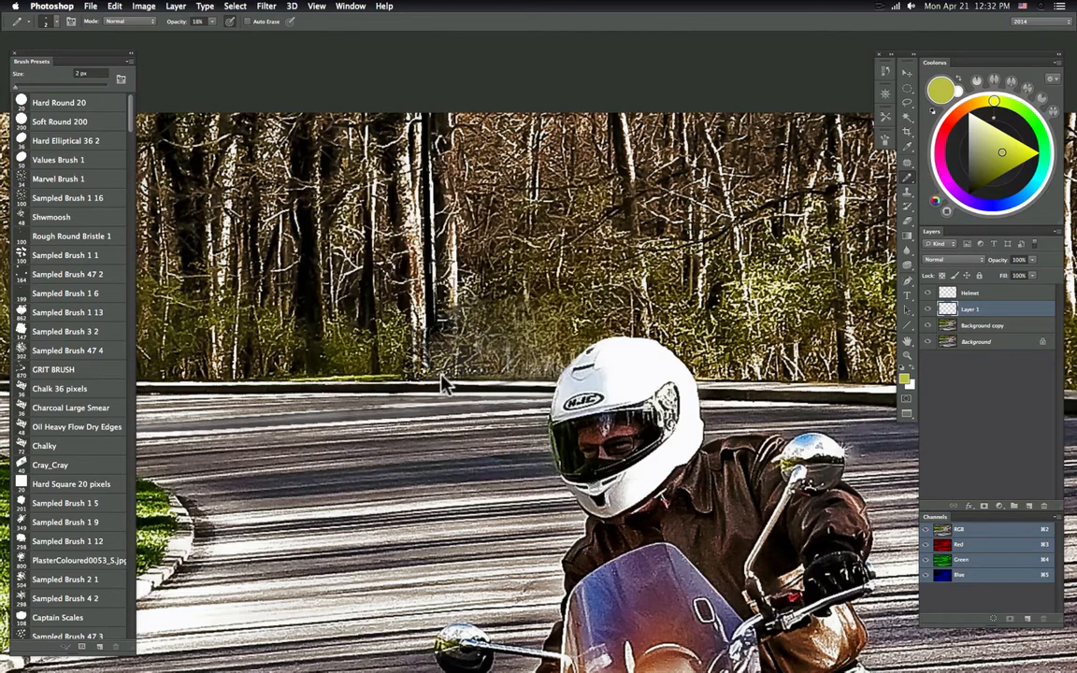
- Extend the grass strip along the curb up to the helmet at 46% opacity, and break it up with a dark tone sampled nearby
left_click(212, 22)
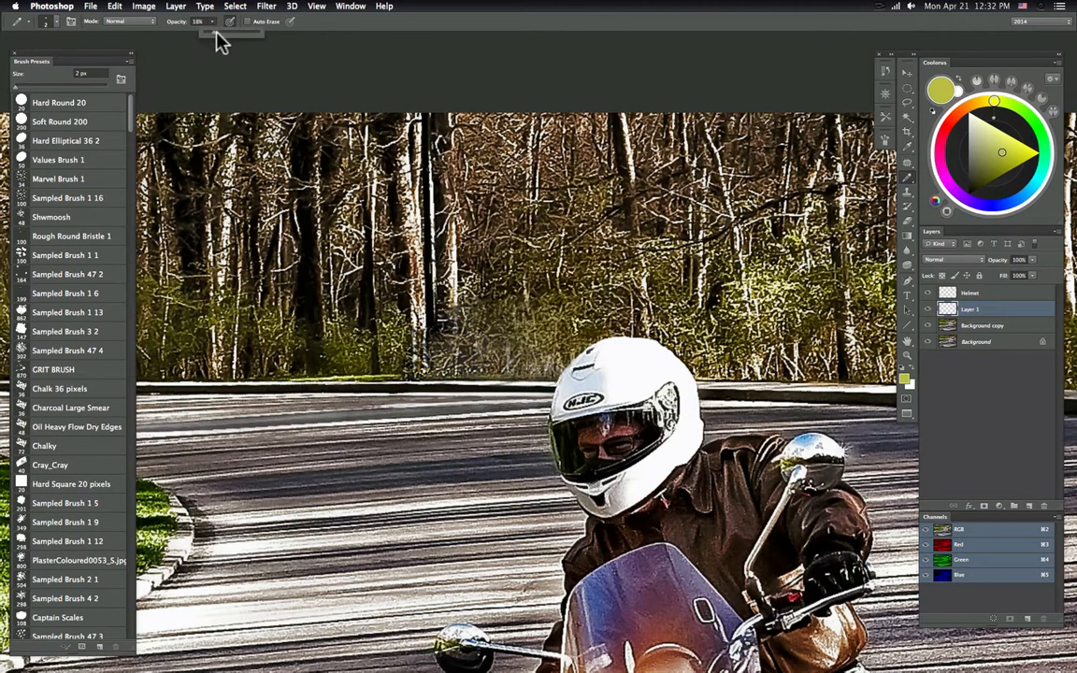
left_click_drag(217, 34, 234, 33)
left_click(370, 15)
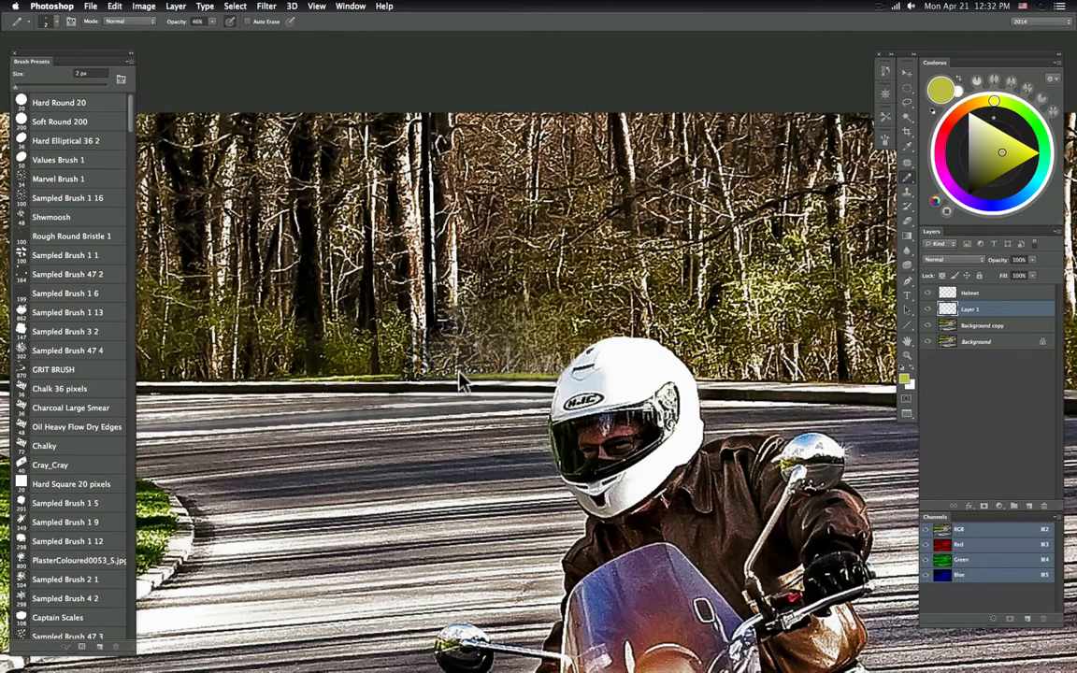
left_click(492, 382, "alt")
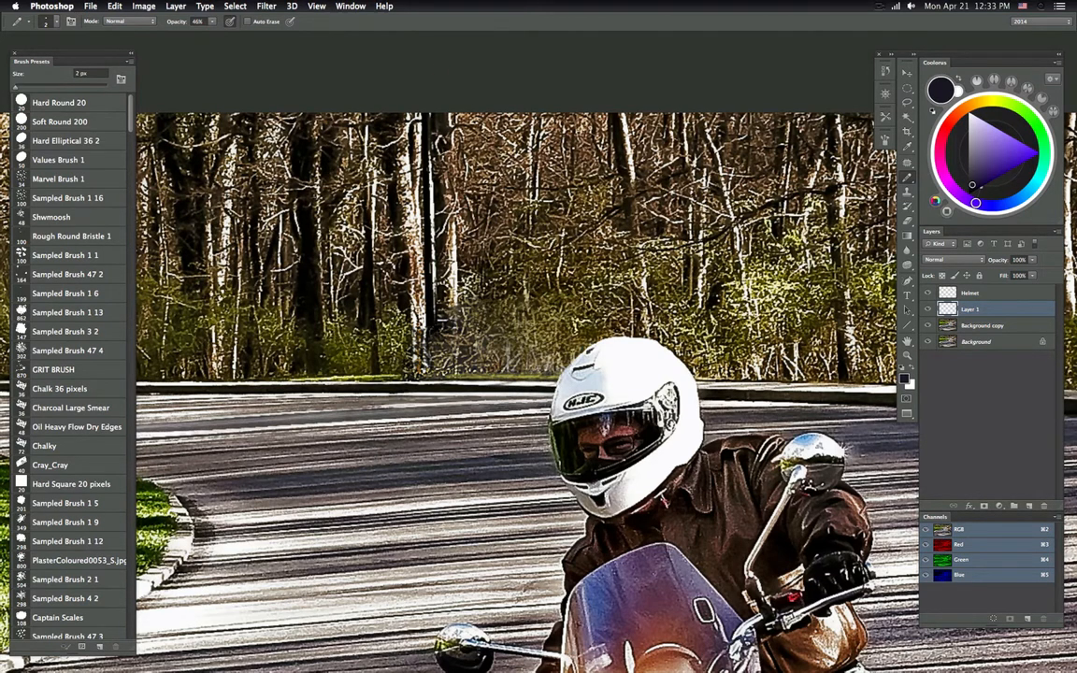
- Apply Unsharp Mask to the painted grass strip and merge its layer into Background copy
left_click(264, 8)
left_click(264, 24)
key("super+e")
- Examine the blended area across the whole photo and compare it with the original by toggling the Background copy layer's visibility
double_click(907, 355)
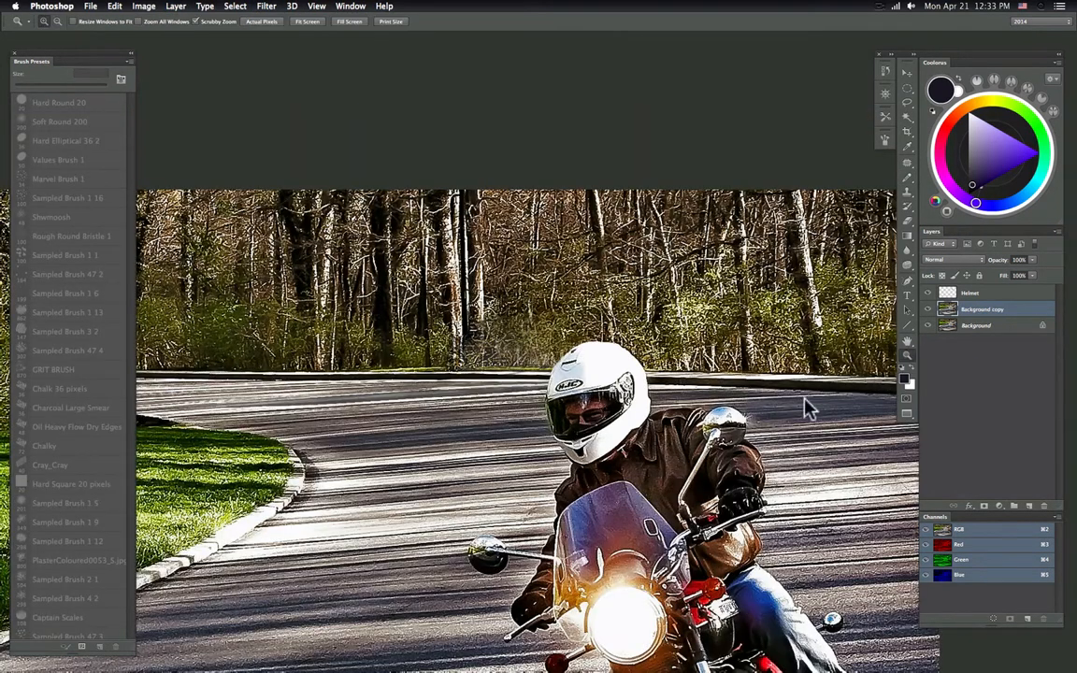
left_click_drag(766, 417, 714, 360)
left_click_drag(704, 456, 720, 313)
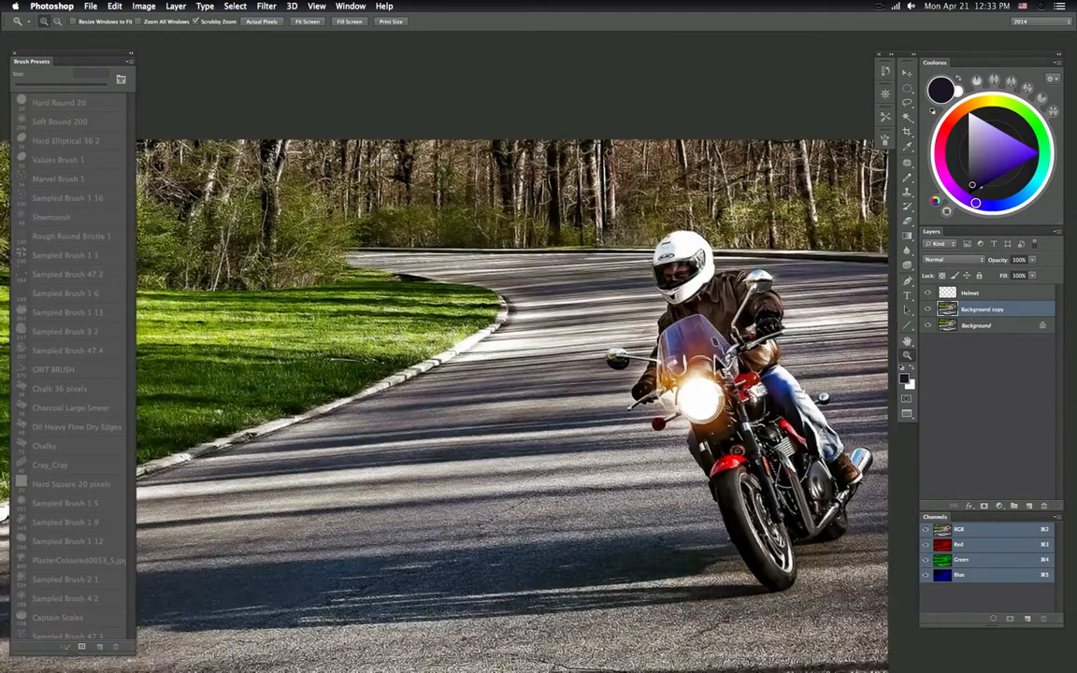
left_click_drag(699, 378, 713, 372)
left_click_drag(738, 417, 792, 367)
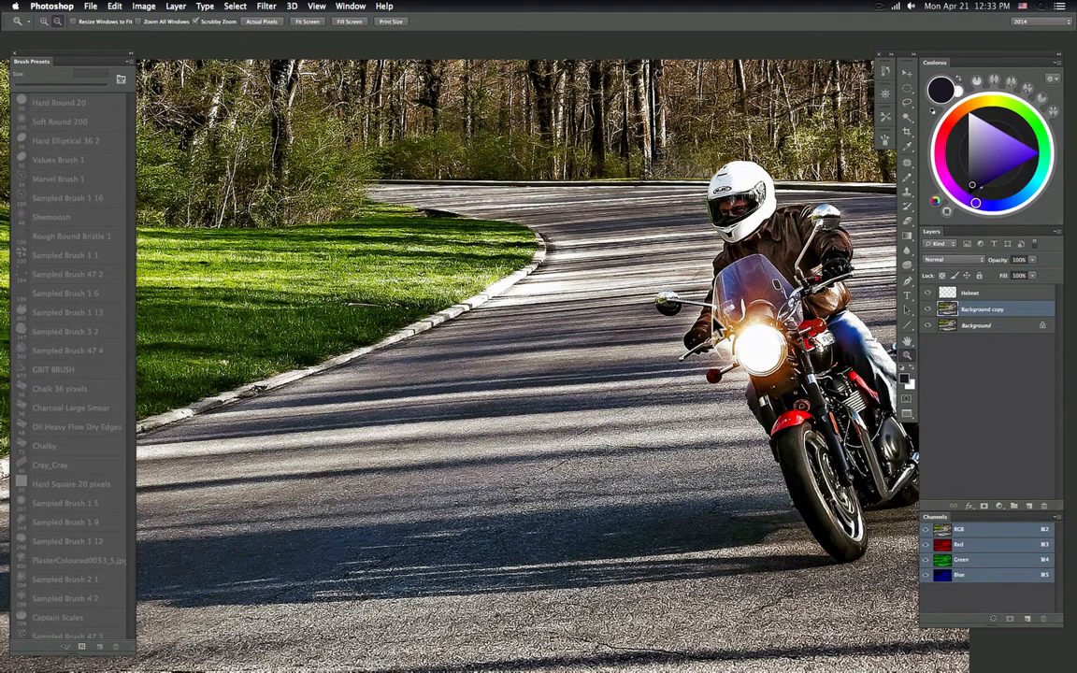
left_click(647, 291, "alt")
left_click(651, 309, "alt")
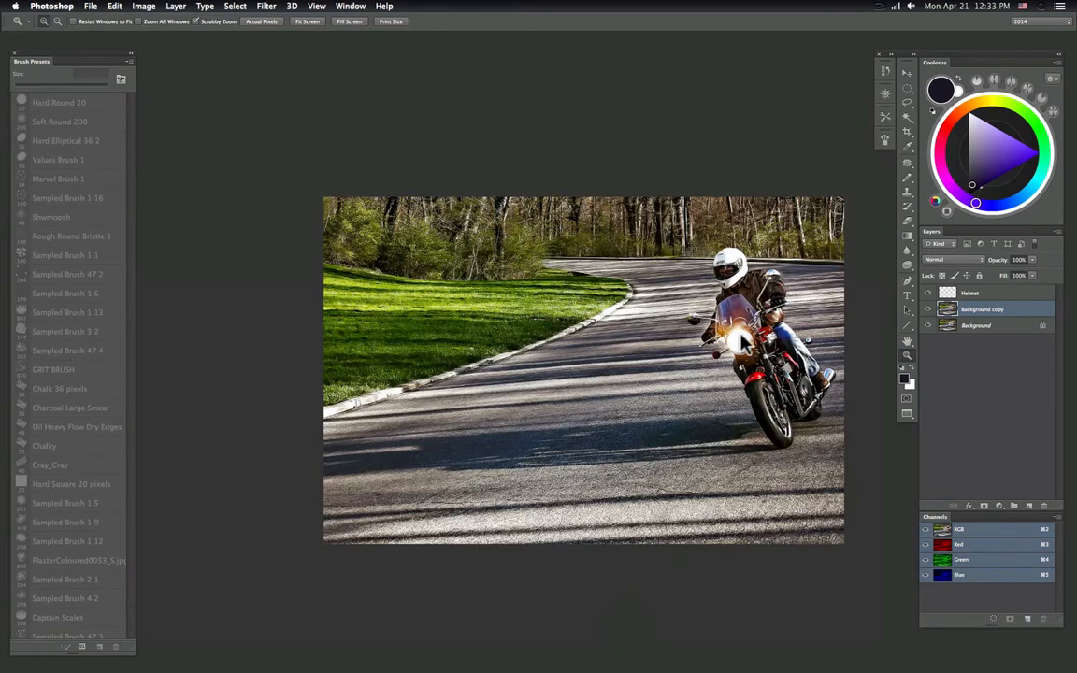
left_click(666, 314)
left_click(929, 310)
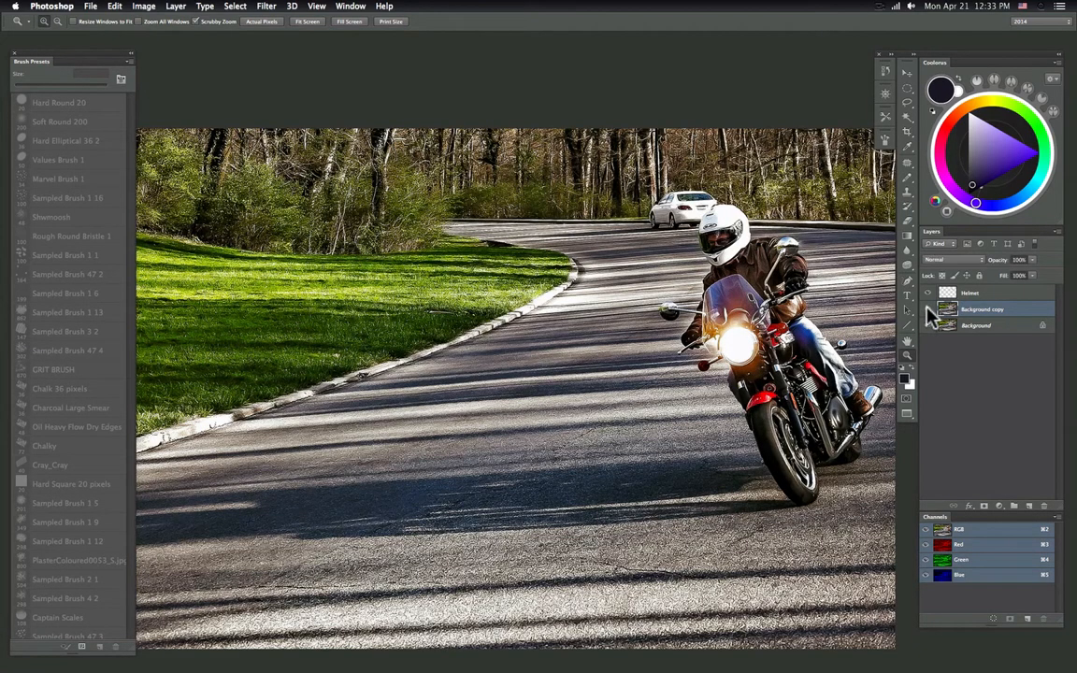
left_click(929, 310)
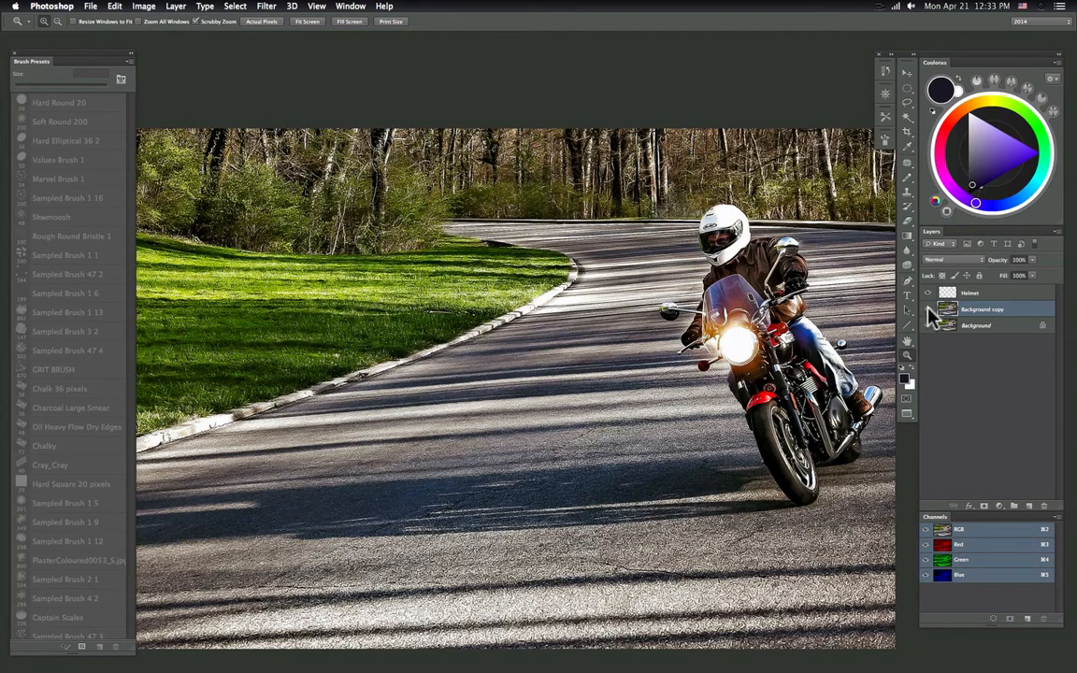
- Add a new layer and touch up the helmet's rear edge near the jacket collar with sampled dark brown and a 3 px Pencil
left_click(1029, 506)
left_click_drag(757, 229, 853, 227)
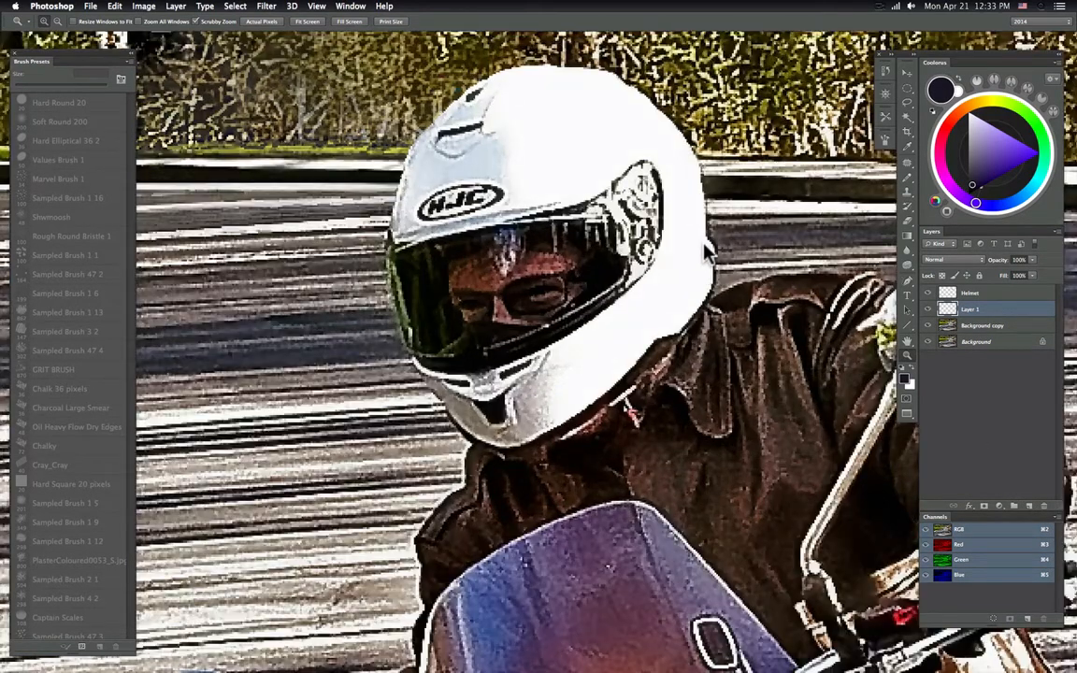
left_click_drag(700, 207, 579, 325)
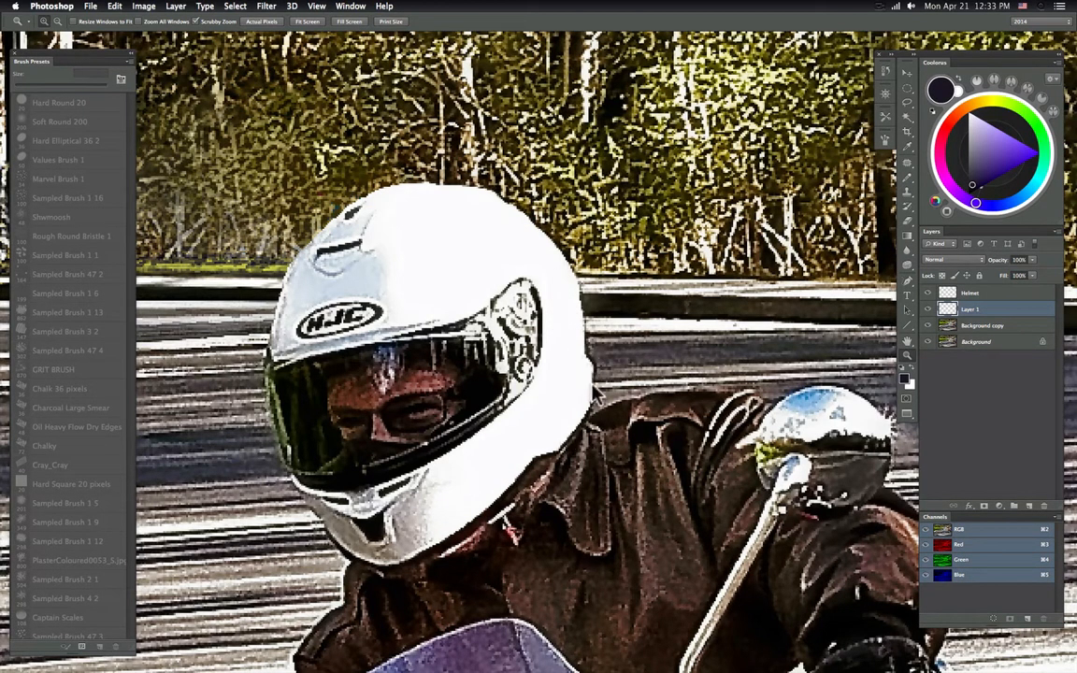
left_click_drag(595, 350, 734, 332)
left_click_drag(552, 470, 627, 343)
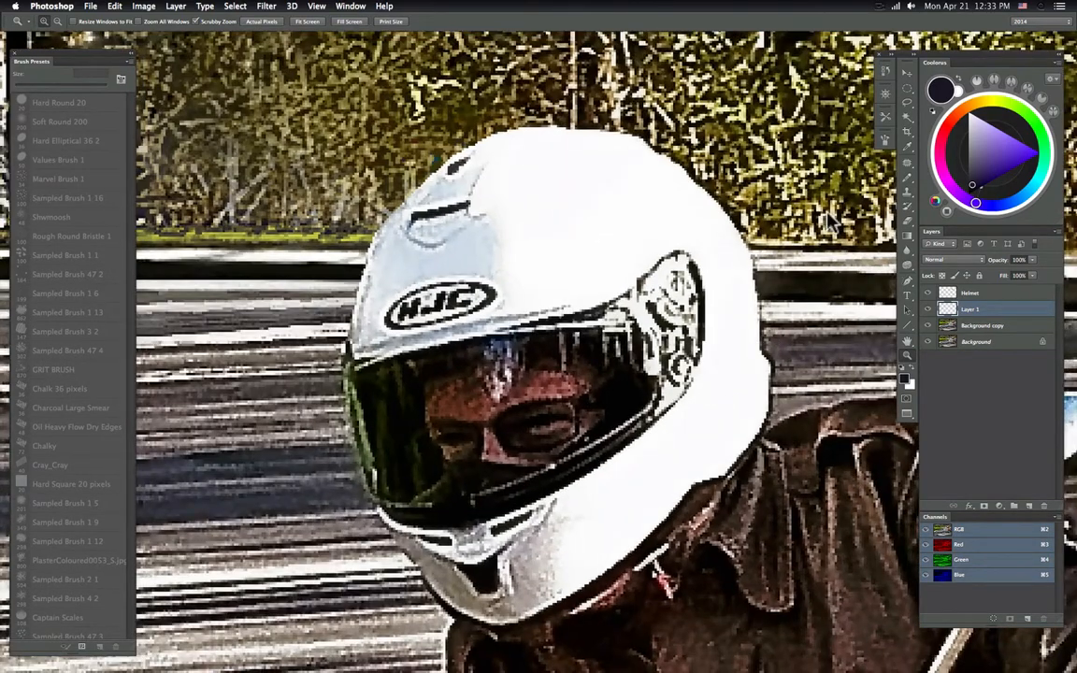
left_click(907, 177)
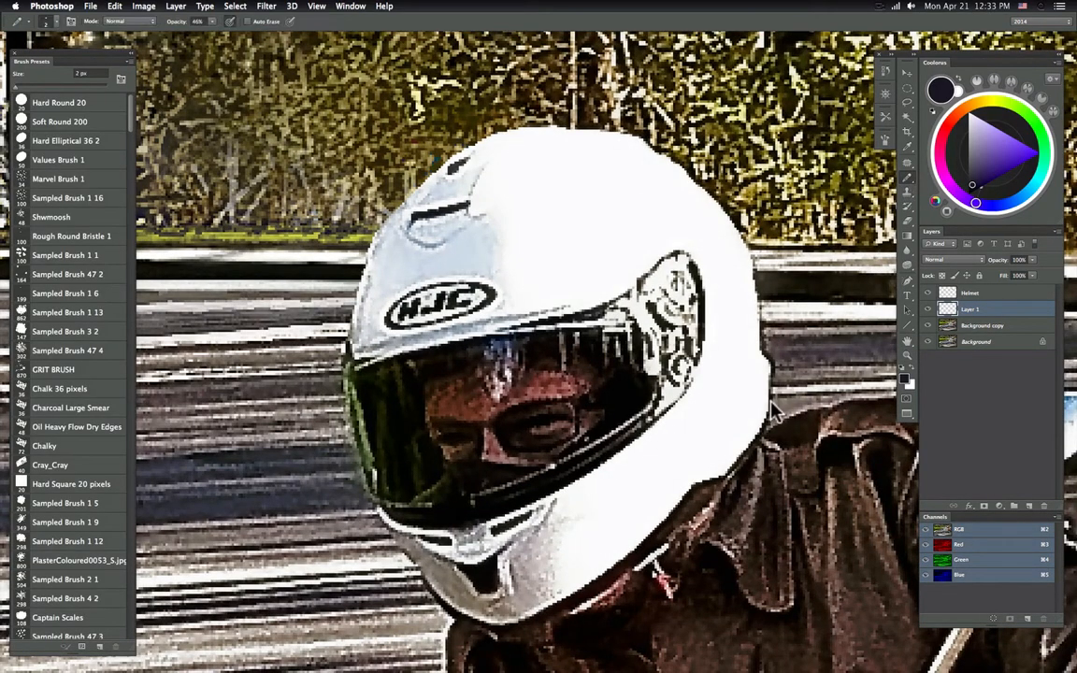
right_click(729, 314)
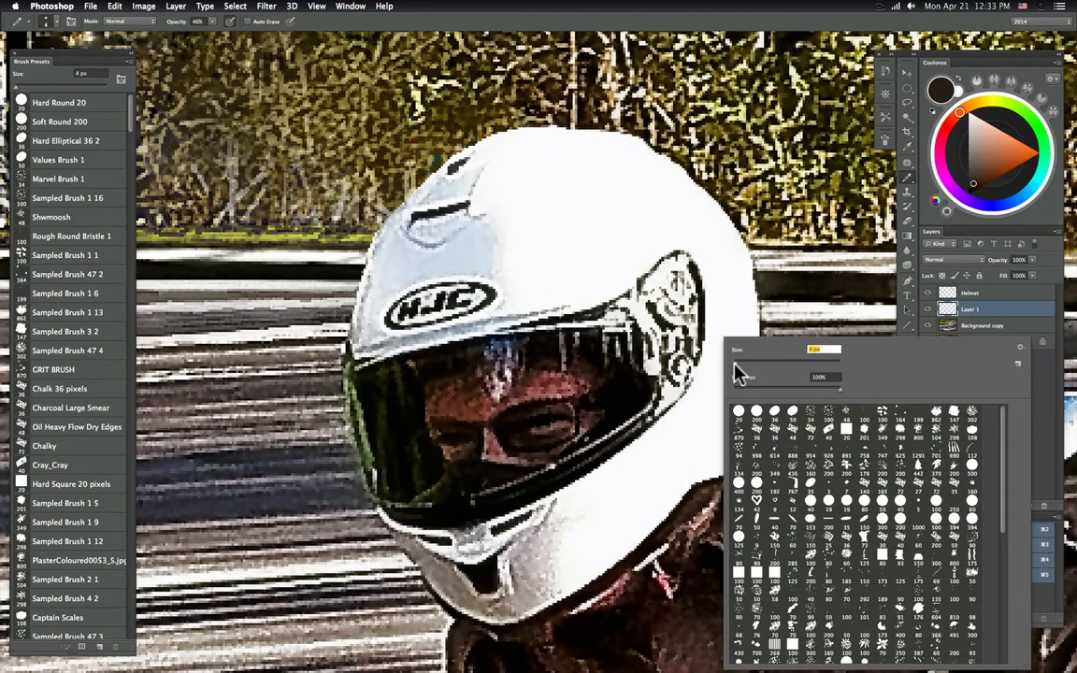
left_click_drag(735, 364, 733, 363)
left_click(654, 23)
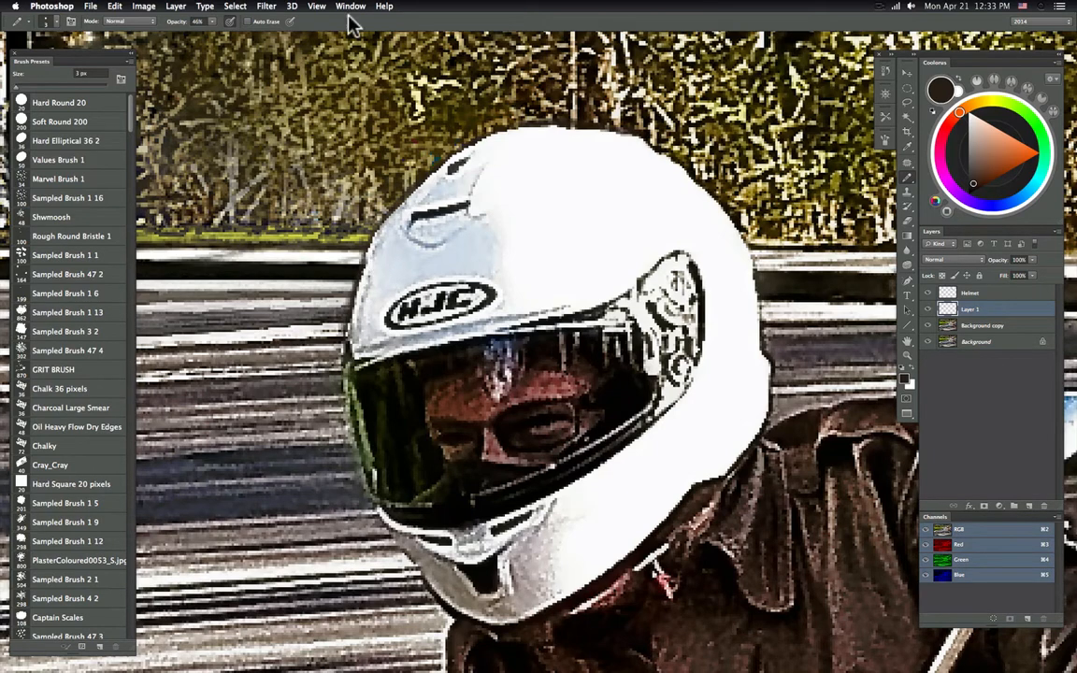
- Reapply the last filter to the helmet touch-up on Layer 1 and reduce the layer's fill to 51%
left_click(271, 7)
left_click(273, 22)
key("z")
key("super+0")
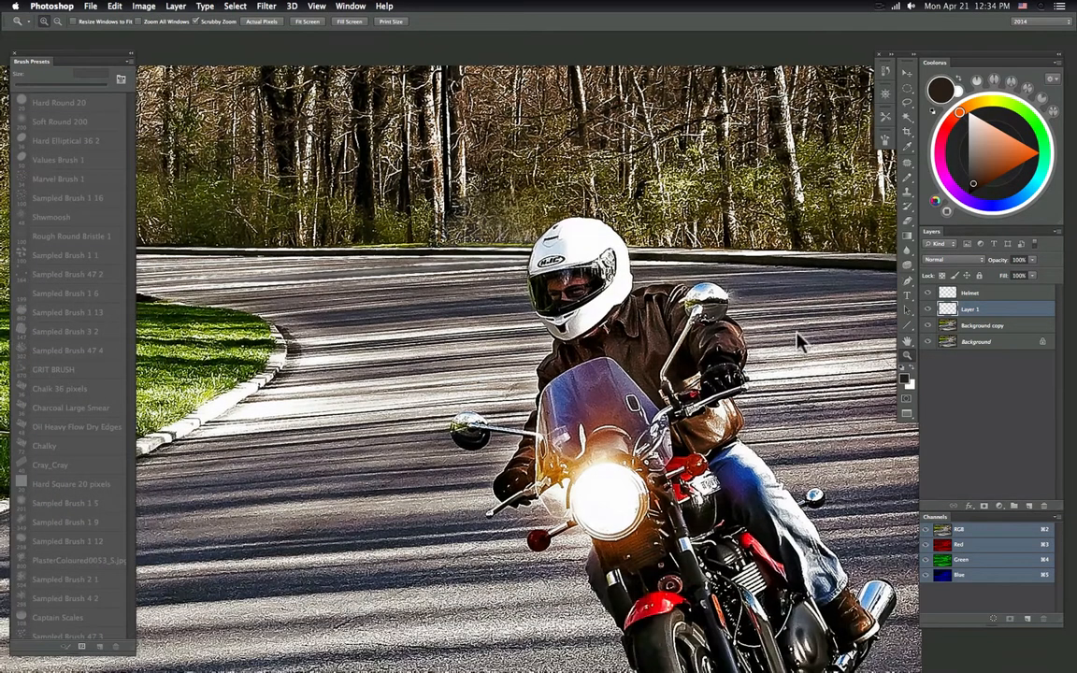
left_click_drag(796, 334, 903, 285)
left_click_drag(782, 362, 752, 342)
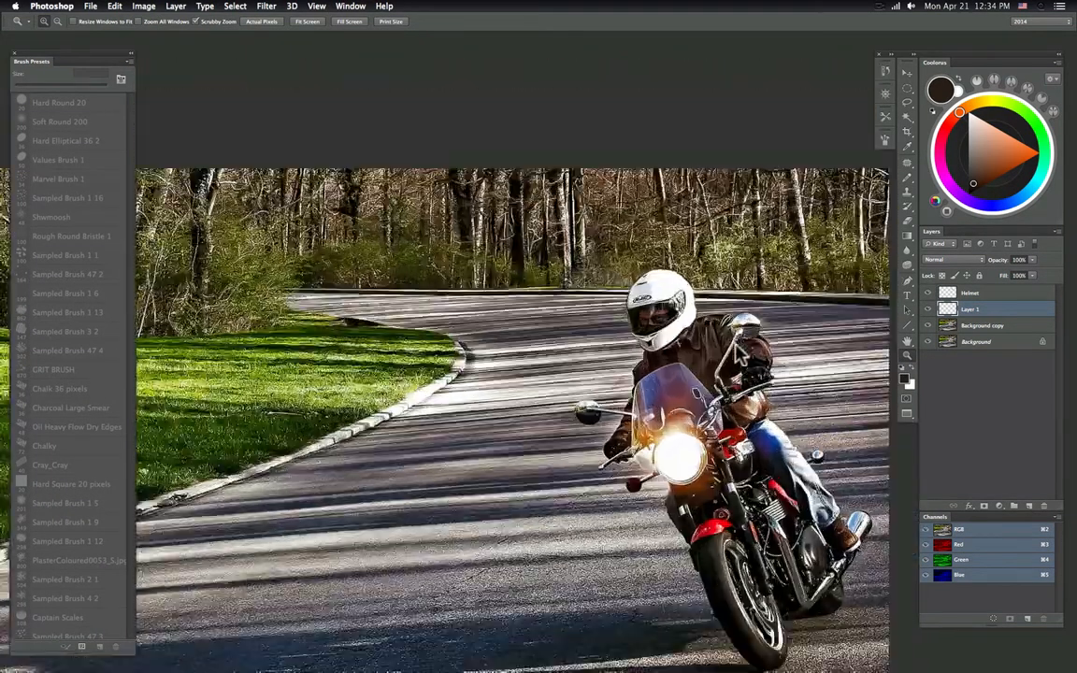
scroll(739, 356, "down", 3)
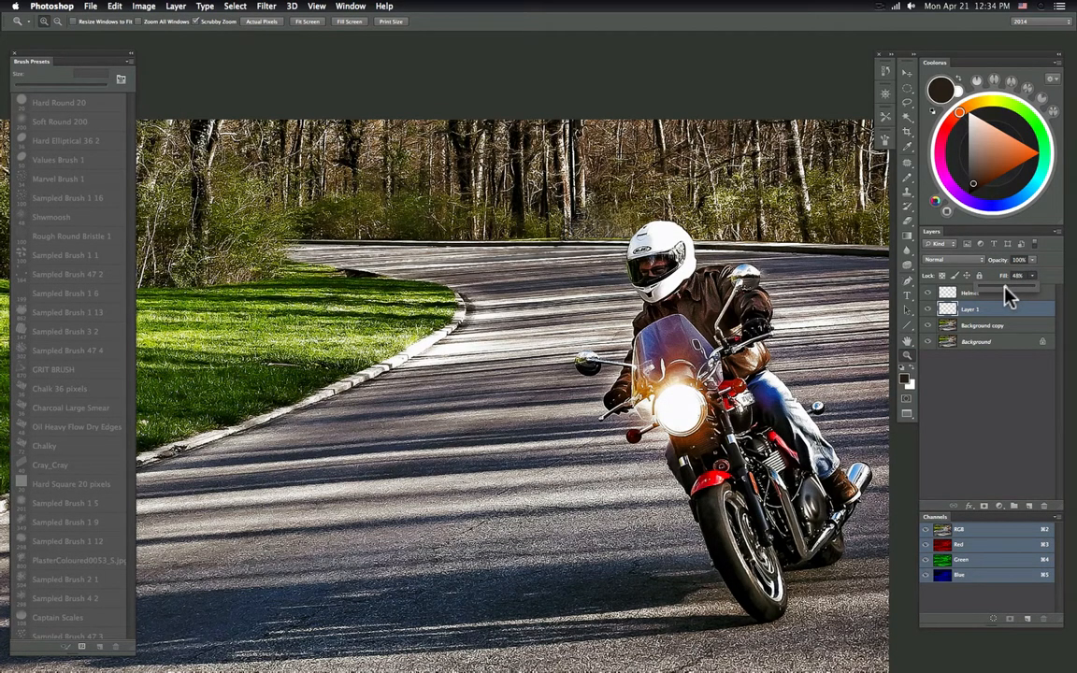
left_click(924, 310)
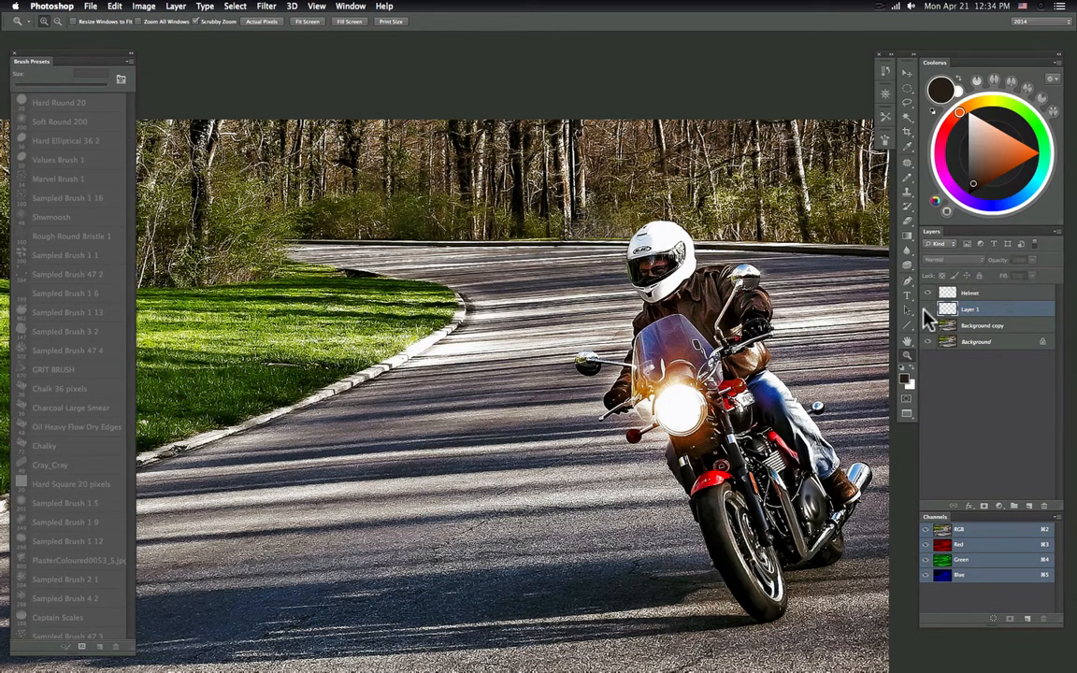
left_click(924, 309)
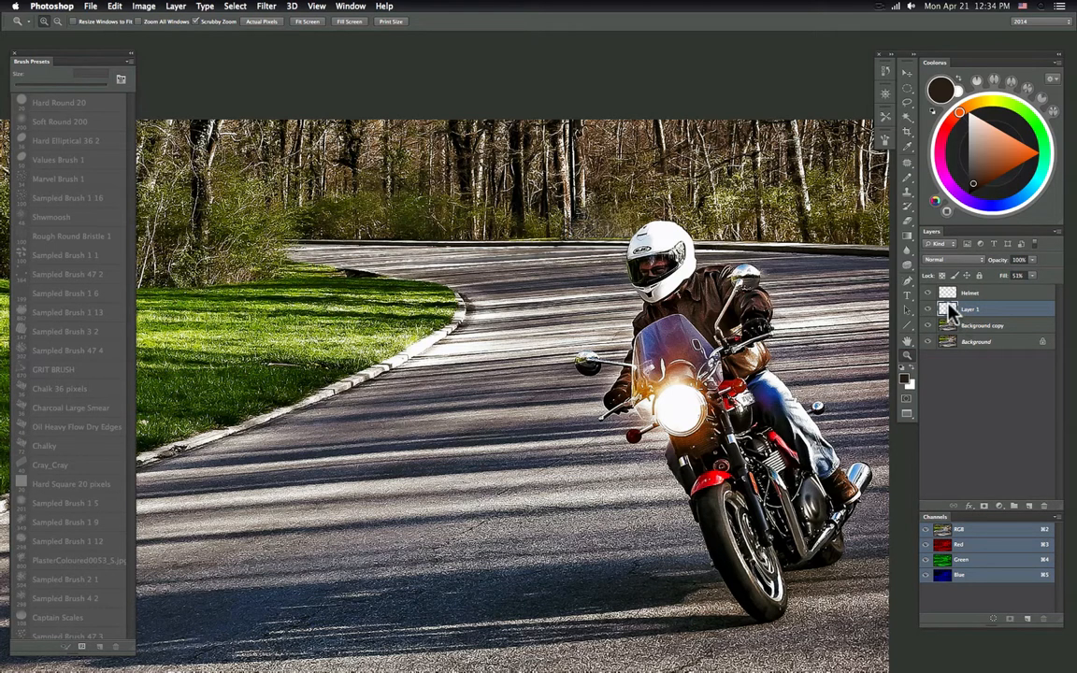
- Clear Layer 1 and the Helmet layer out of the stack, leaving only Background copy above Background
key("Delete")
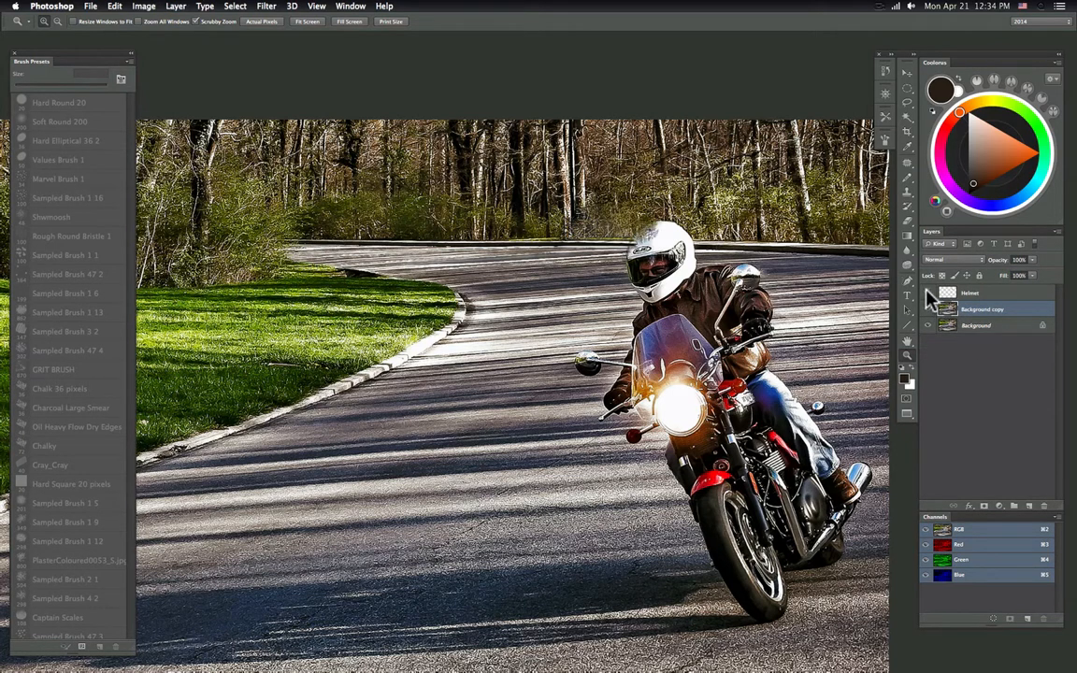
left_click(943, 293)
key("Delete")
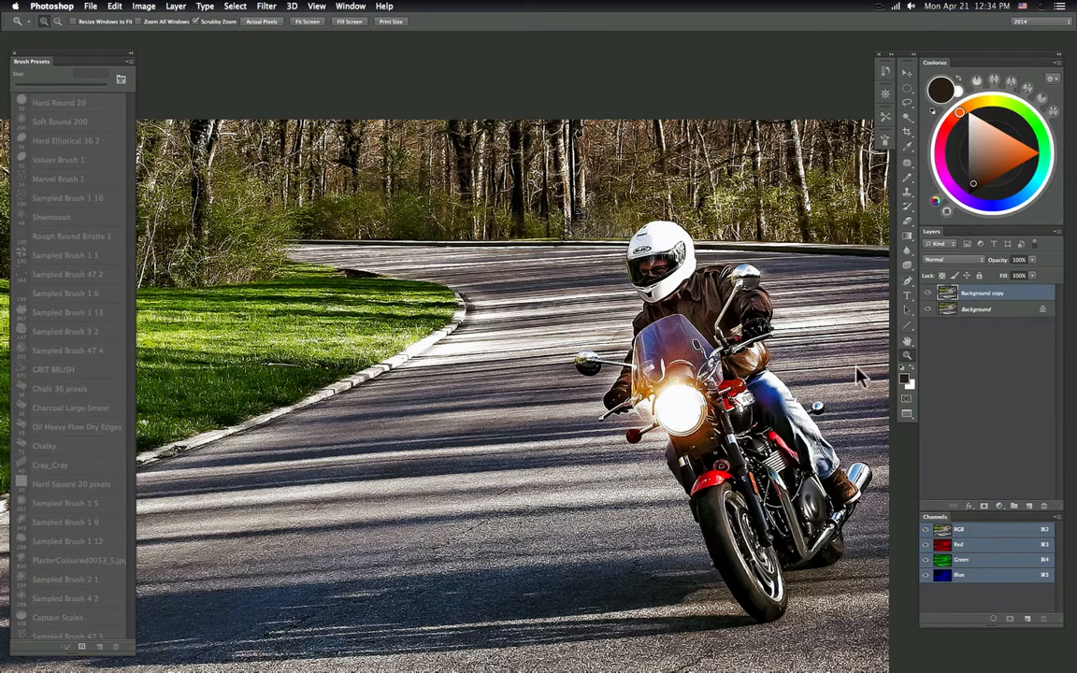
- Compare the finished retouch with the original photo by repeatedly toggling the visibility of Background copy
key("super+minus")
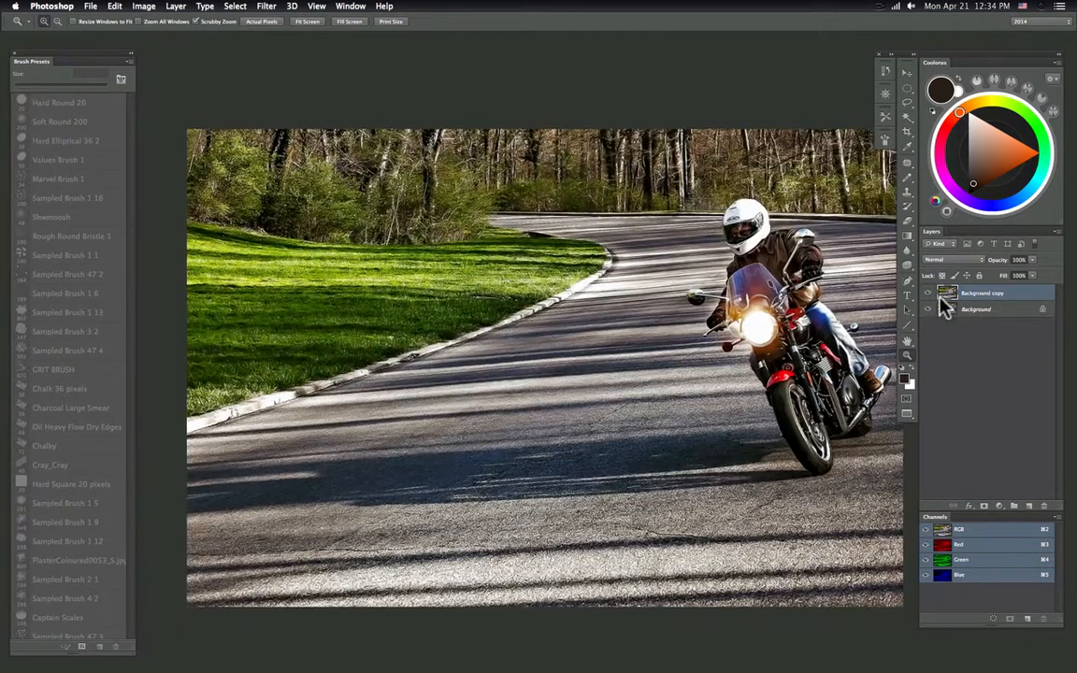
left_click(926, 293)
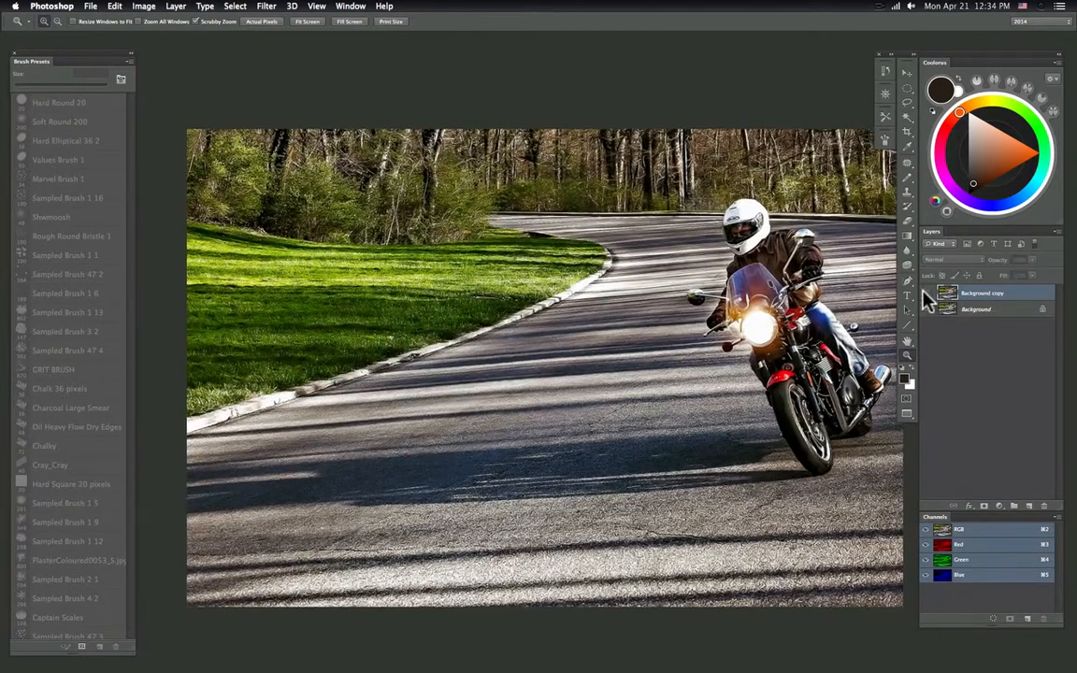
left_click(926, 293)
left_click(925, 292)
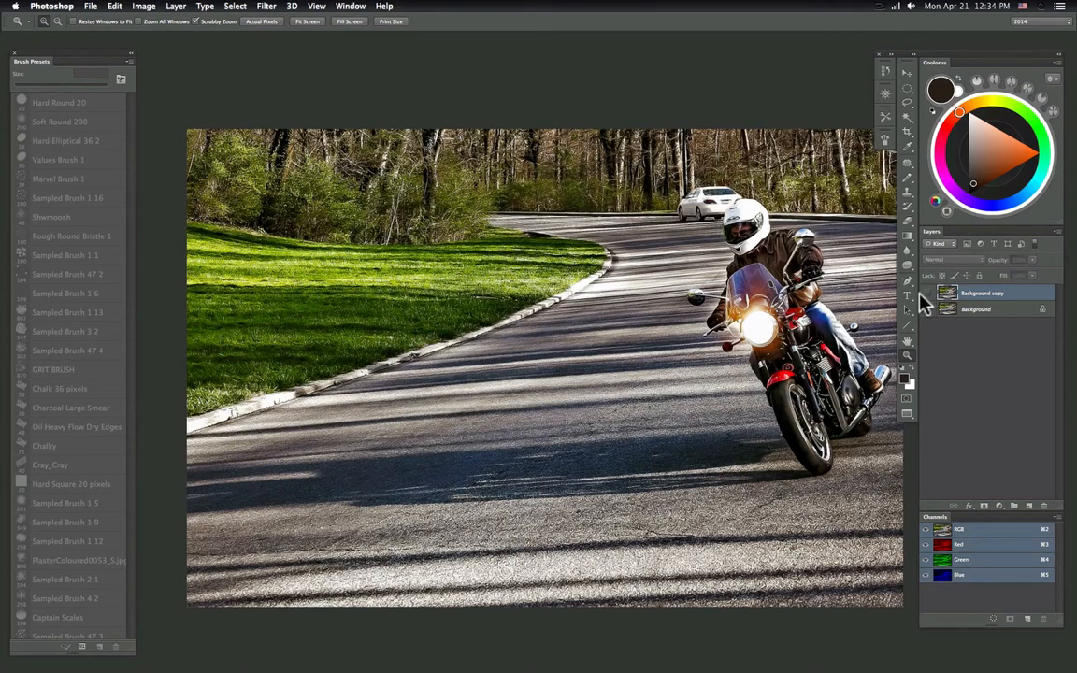
left_click(926, 293)
left_click(923, 294)
left_click(924, 294)
left_click(924, 295)
left_click(925, 296)
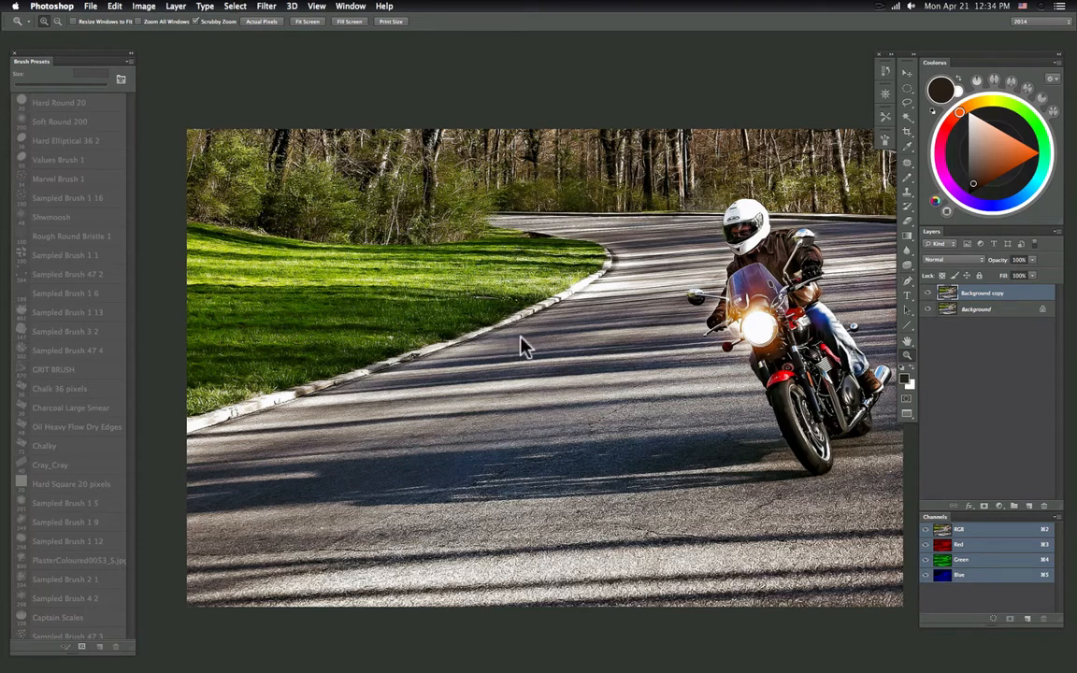
left_click_drag(690, 358, 606, 363)
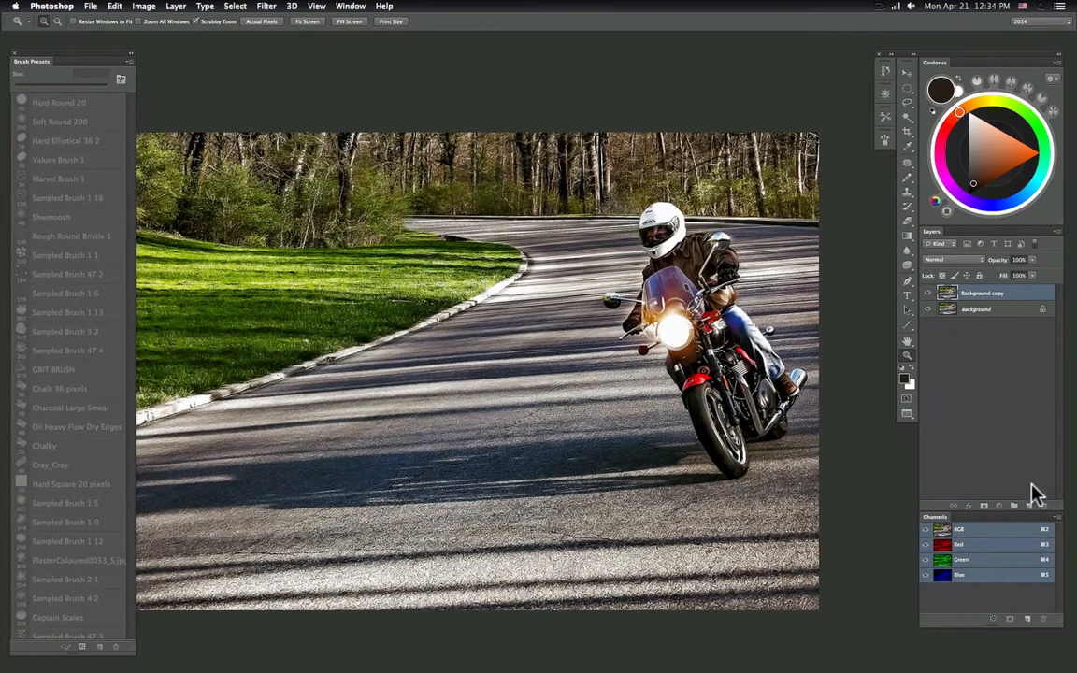
- Duplicate the Background copy layer
key("ctrl+j")
- Try to replace the outlined motorcyclist with nearby road surface using the Patch tool, cancel the patching, and clear the selection
key("l")
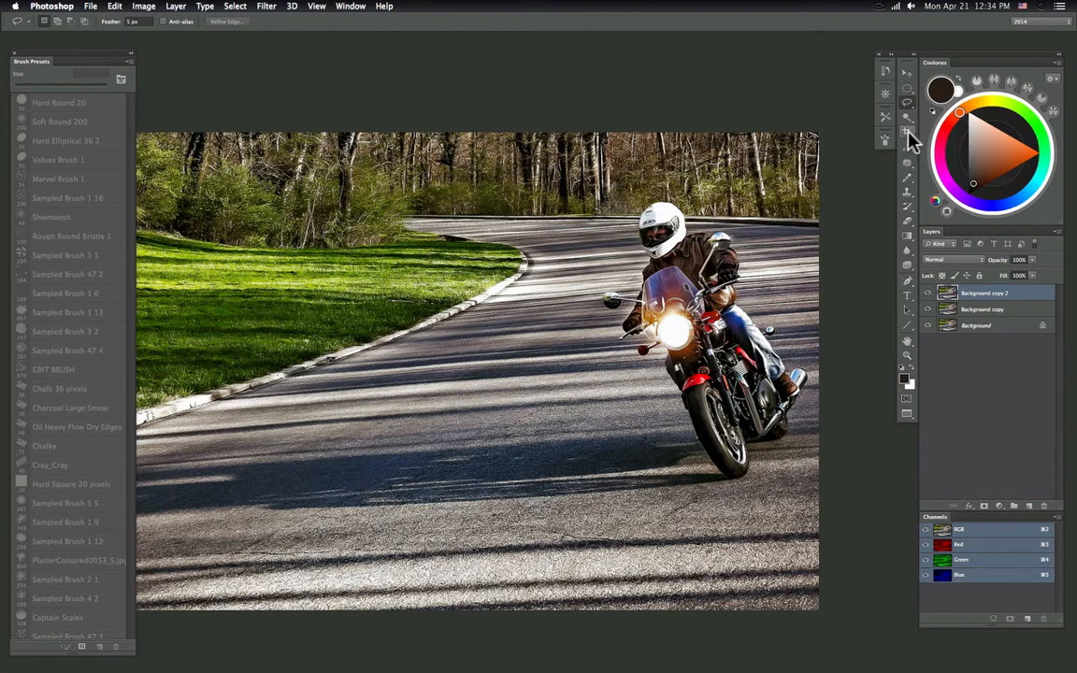
left_click(906, 162)
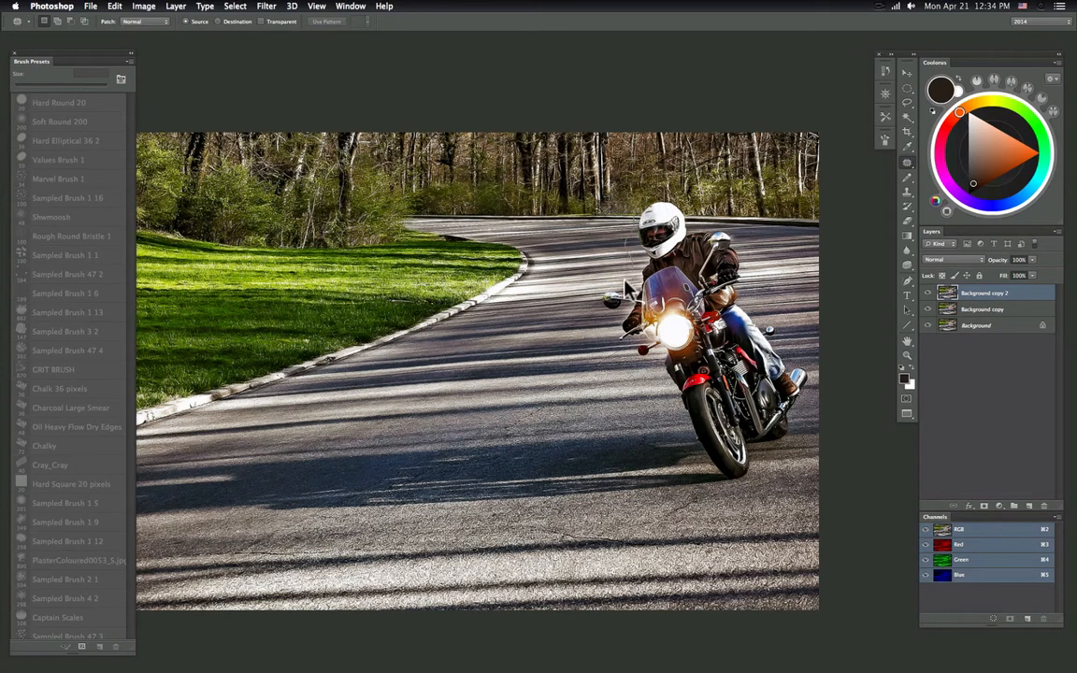
mouse_move(626, 288)
left_mouse_down()
mouse_move(633, 369)
mouse_move(683, 446)
mouse_move(733, 490)
mouse_move(781, 455)
mouse_move(812, 394)
mouse_move(805, 362)
mouse_move(730, 245)
mouse_move(644, 200)
mouse_move(596, 287)
mouse_move(633, 343)
mouse_move(615, 342)
mouse_move(630, 344)
mouse_move(620, 364)
mouse_move(550, 382)
mouse_move(541, 373)
mouse_move(550, 396)
mouse_move(527, 454)
mouse_move(530, 466)
mouse_move(563, 472)
left_mouse_up()
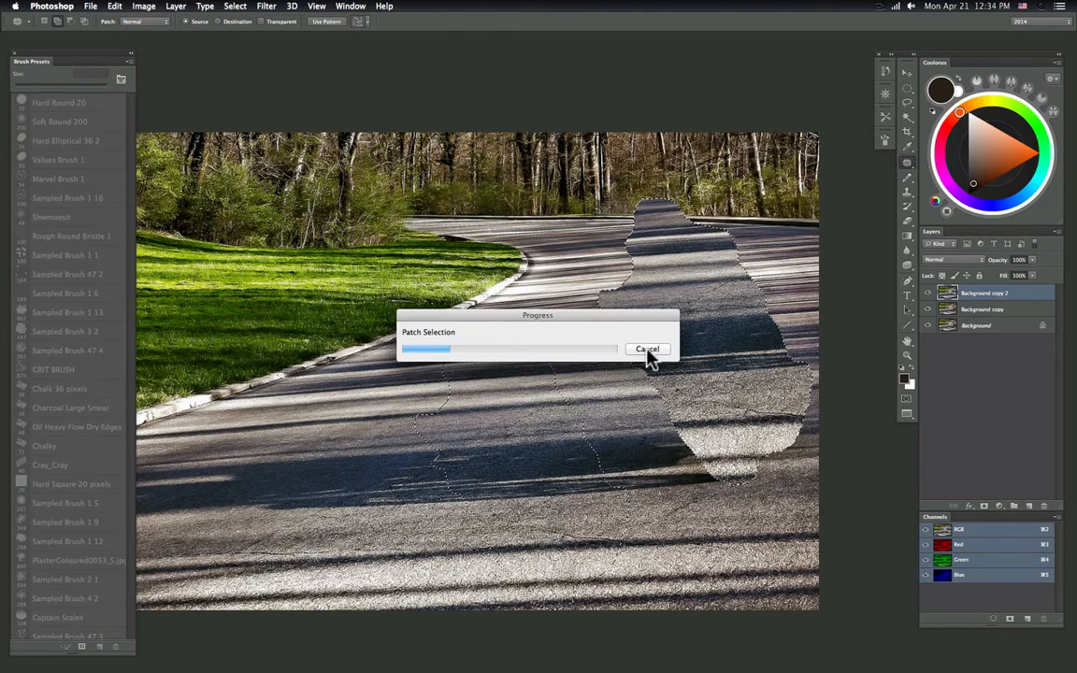
left_click(647, 350)
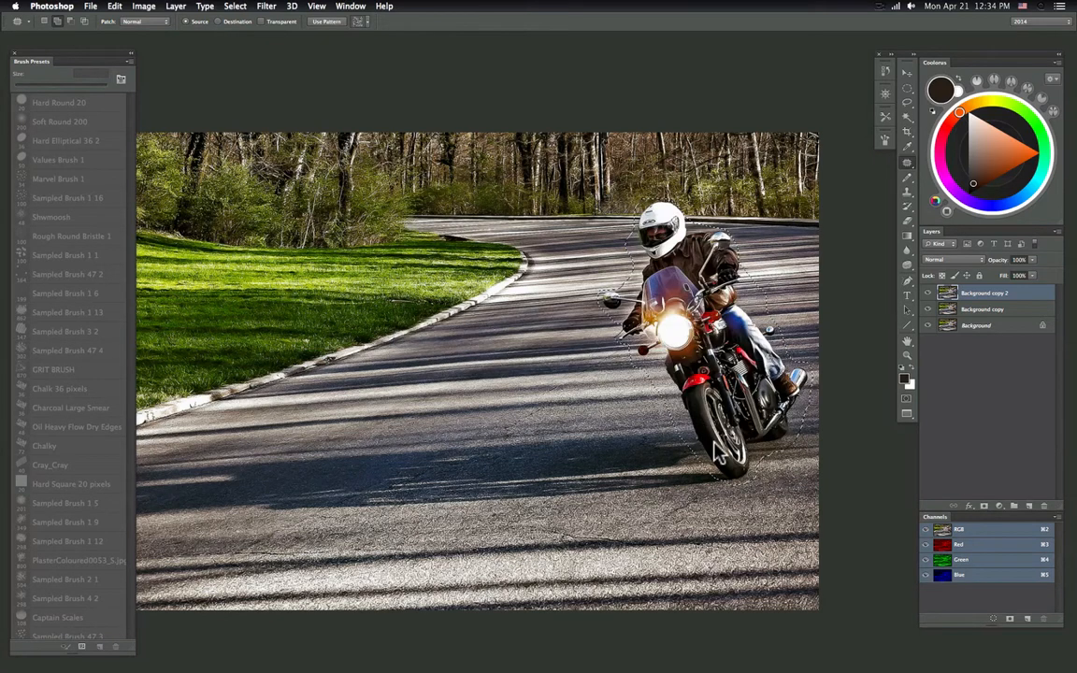
left_click(908, 88)
key("ctrl+d")
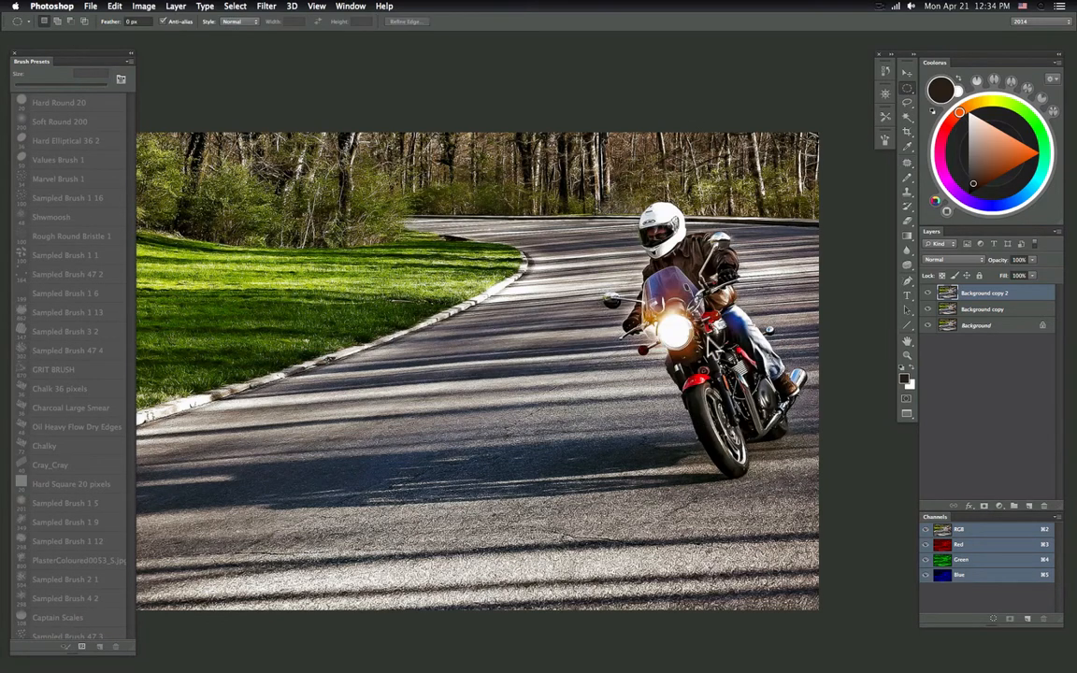